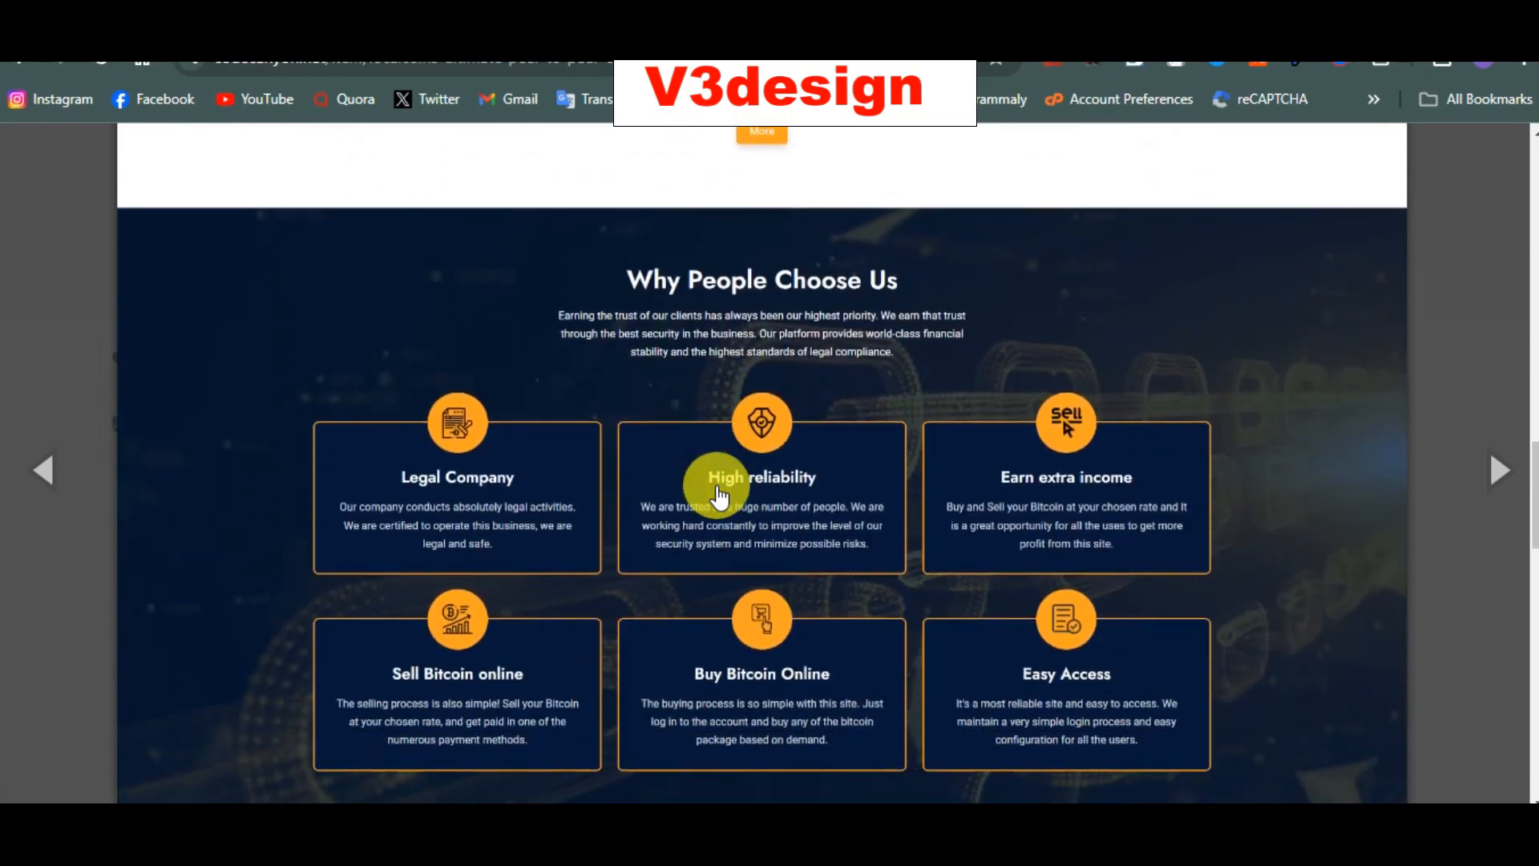
{"action": "scroll", "coordinate": [716, 490], "scroll_direction": "down", "scroll_amount": 5}
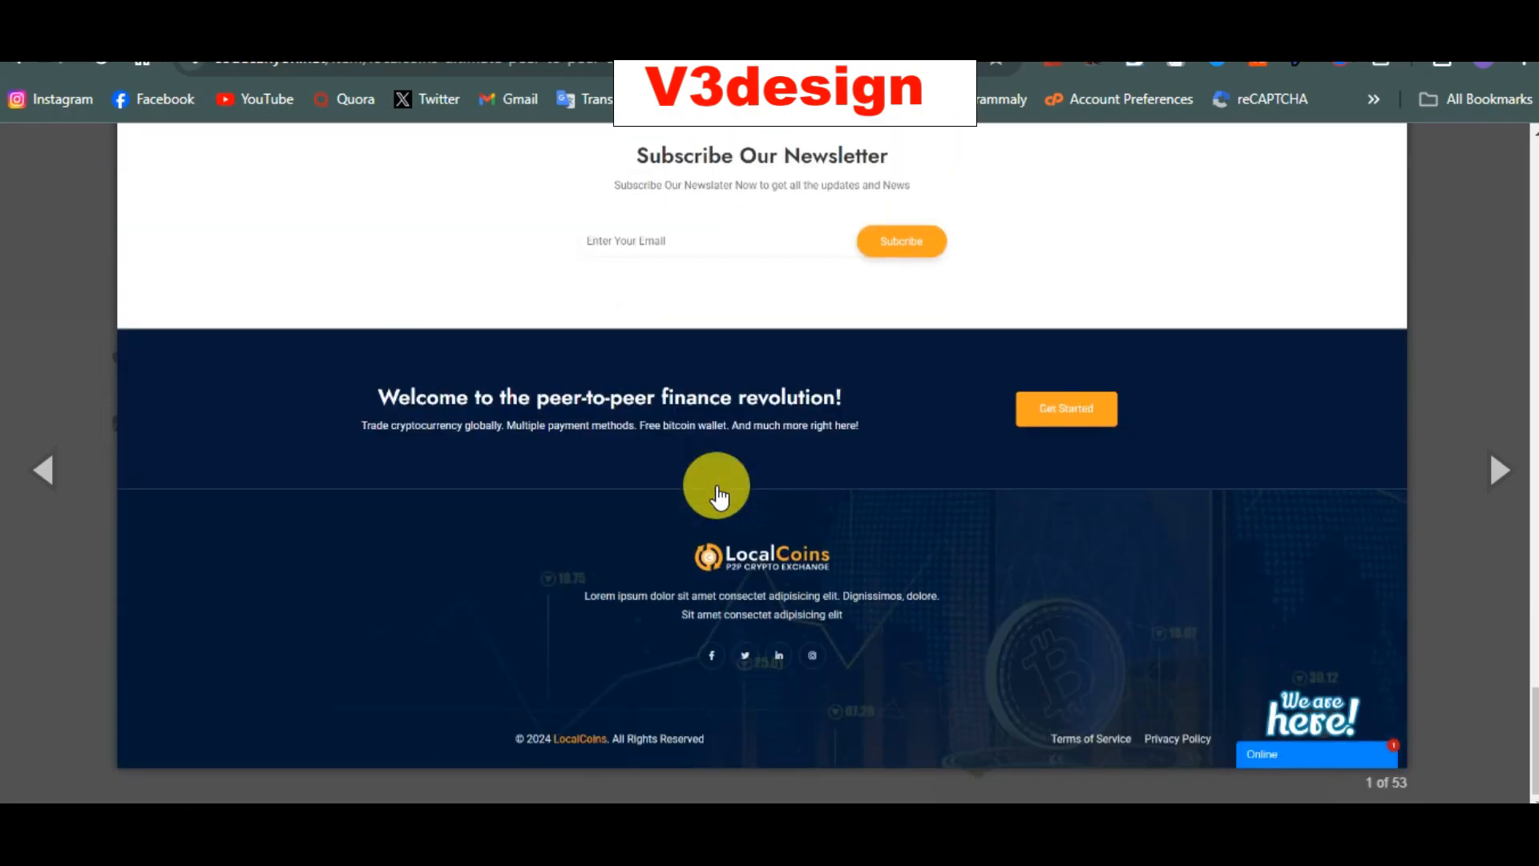
Step: Page through the Buy Bitcoin, Sell Bitcoin Cash, My Advertisements and Running Trades screenshots
{"action": "scroll", "coordinate": [716, 489], "scroll_direction": "up", "scroll_amount": 20}
{"action": "scroll", "coordinate": [733, 525], "scroll_direction": "up", "scroll_amount": 10}
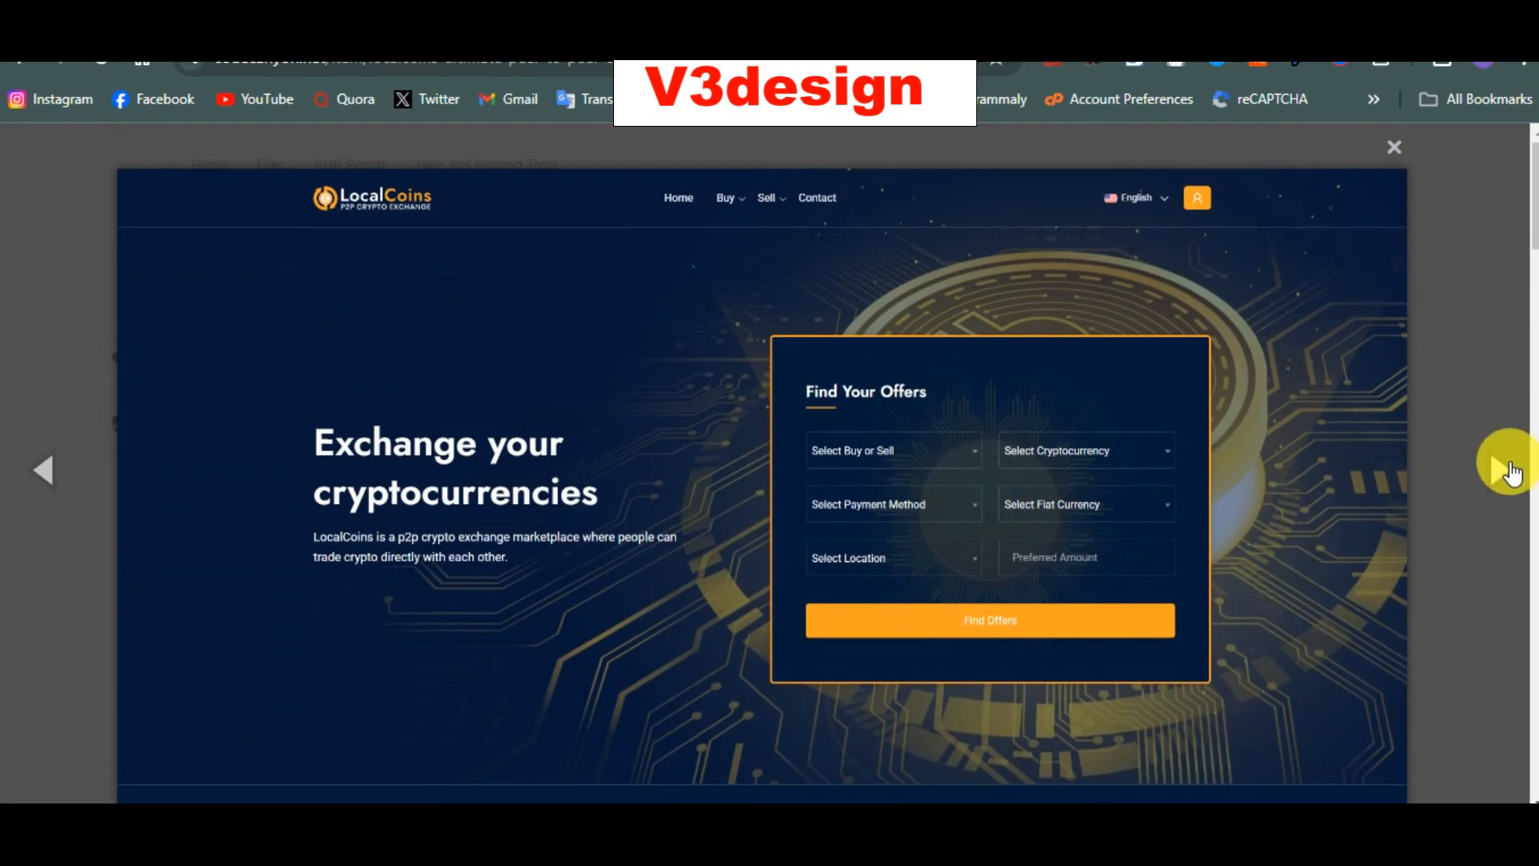
{"action": "left_click", "coordinate": [1500, 470]}
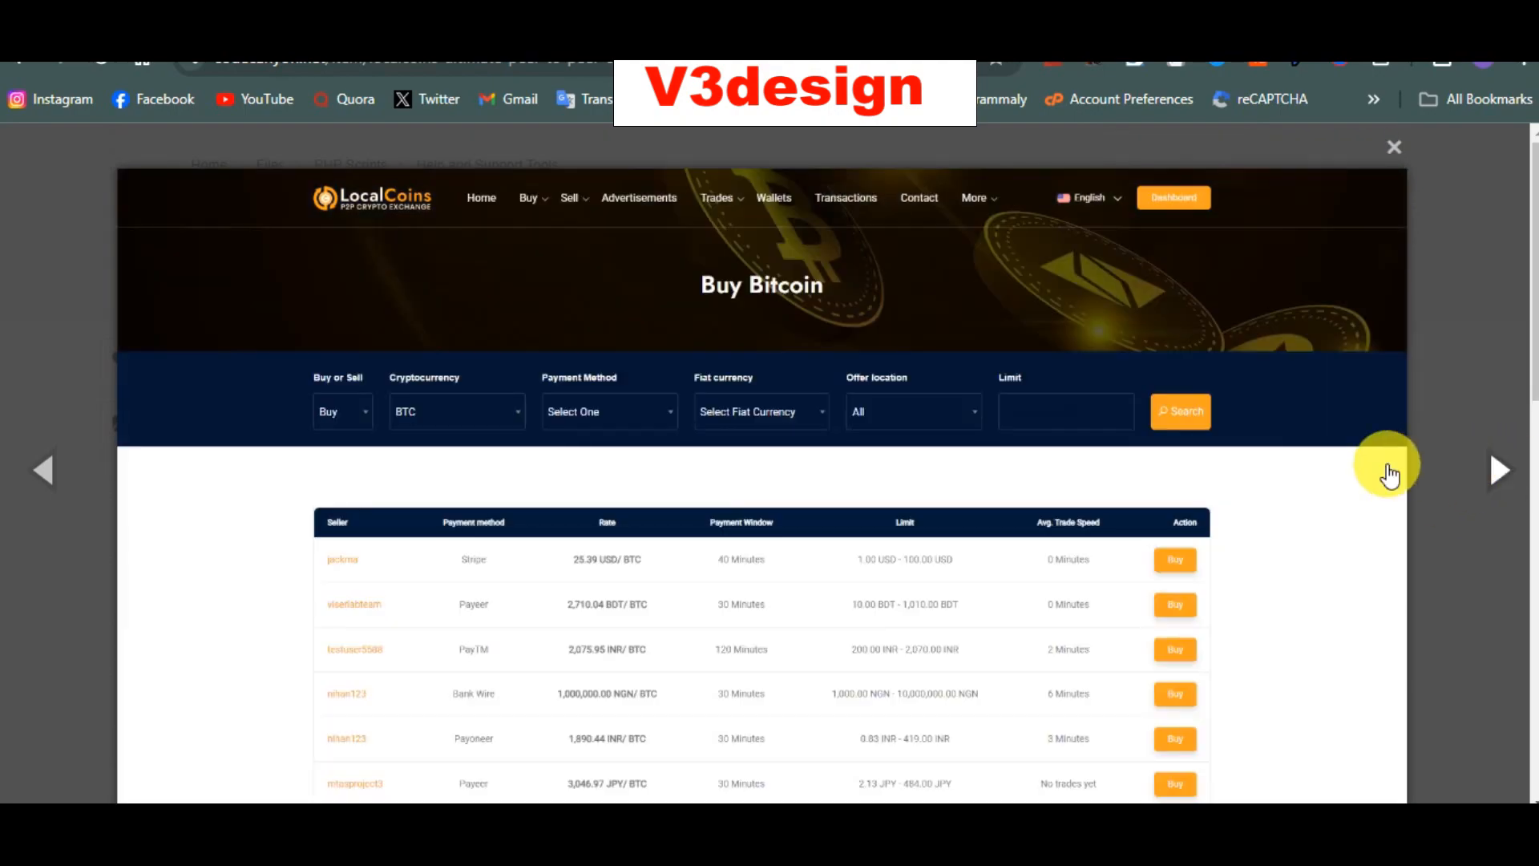
{"action": "scroll", "coordinate": [1389, 474], "scroll_direction": "down", "scroll_amount": 10}
{"action": "scroll", "coordinate": [1390, 474], "scroll_direction": "up", "scroll_amount": 10}
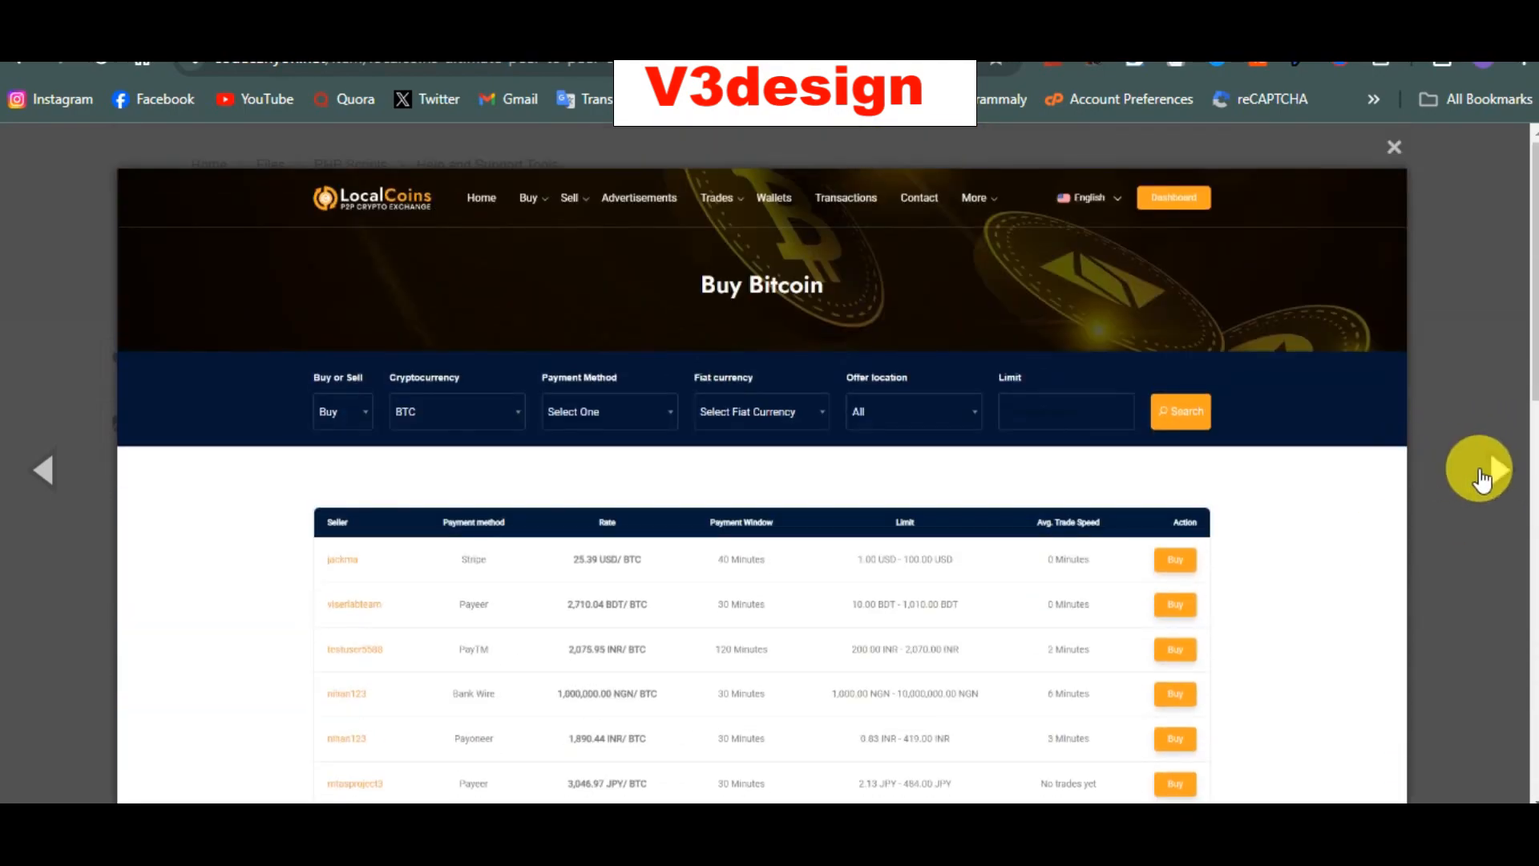
{"action": "left_click", "coordinate": [1487, 479]}
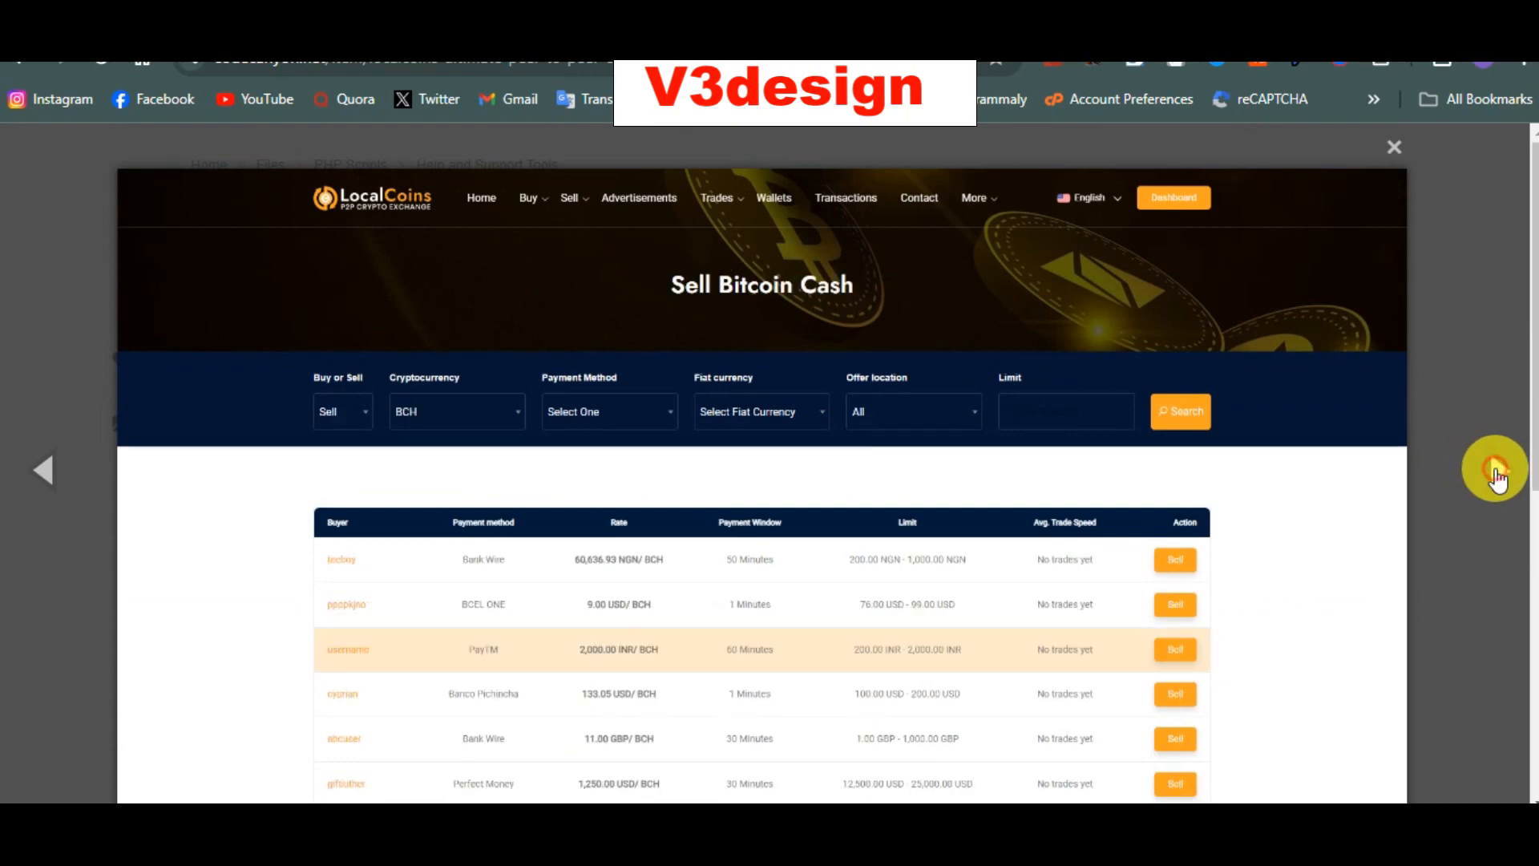
{"action": "left_click", "coordinate": [1495, 477]}
{"action": "left_click", "coordinate": [1496, 473]}
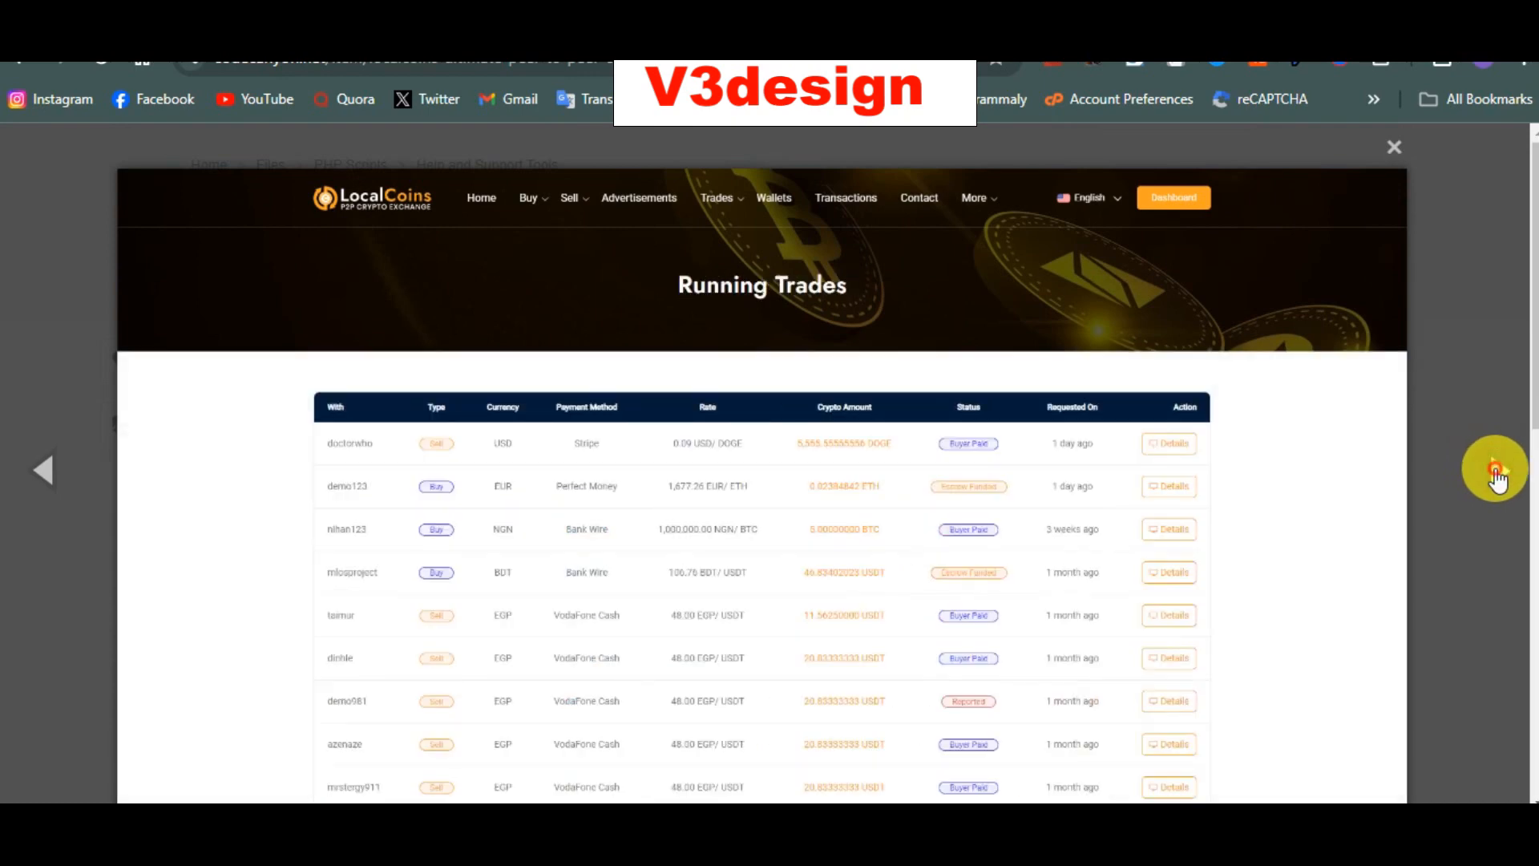
Step: Continue past the login and registration shots to the Your Receiving Wallets screenshot
{"action": "left_click", "coordinate": [1496, 475]}
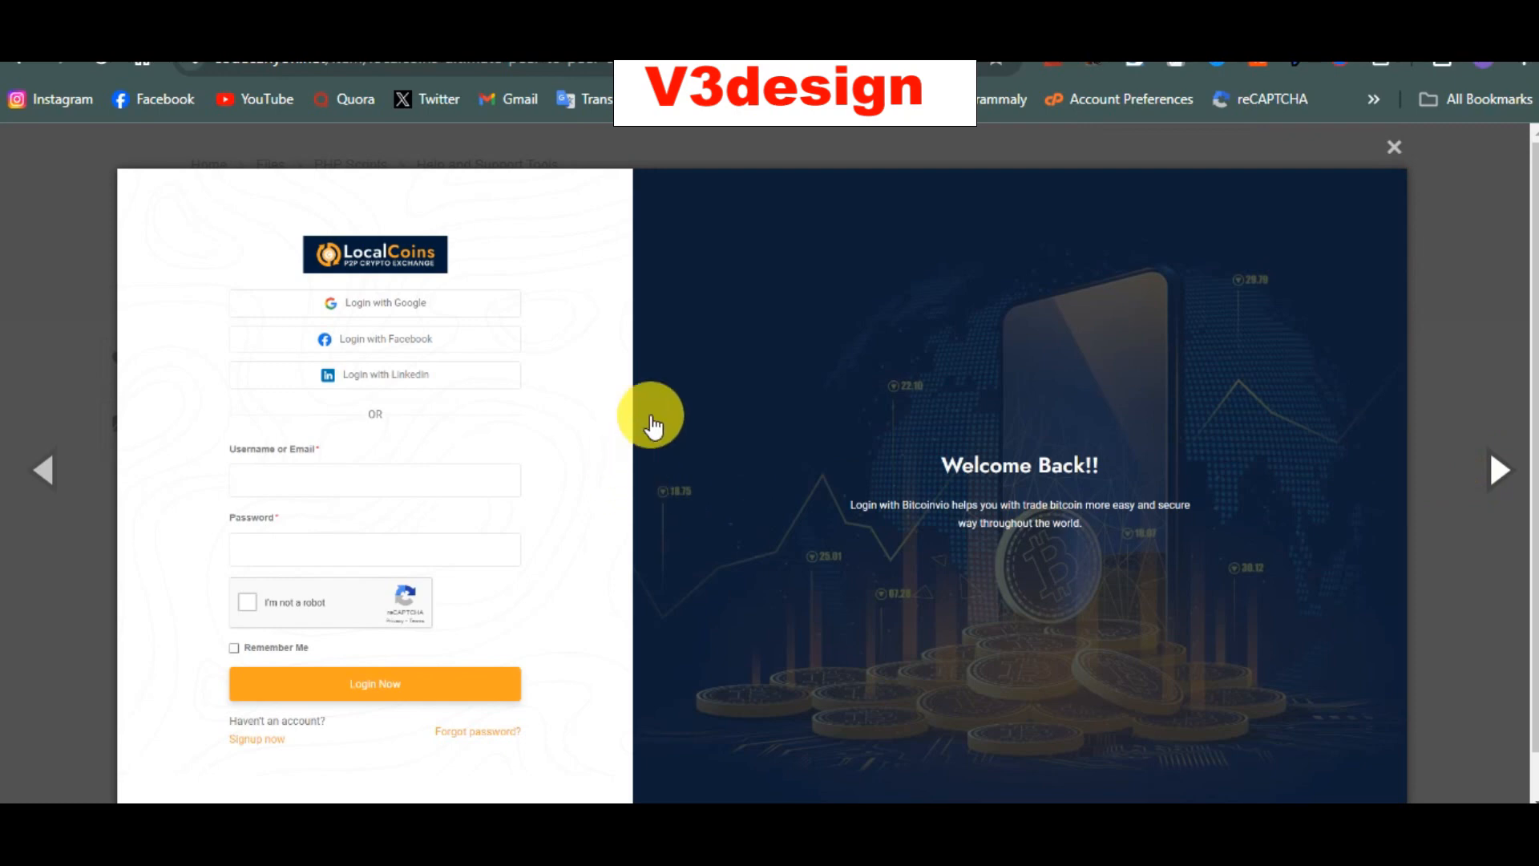
{"action": "scroll", "coordinate": [873, 572], "scroll_direction": "down", "scroll_amount": 1}
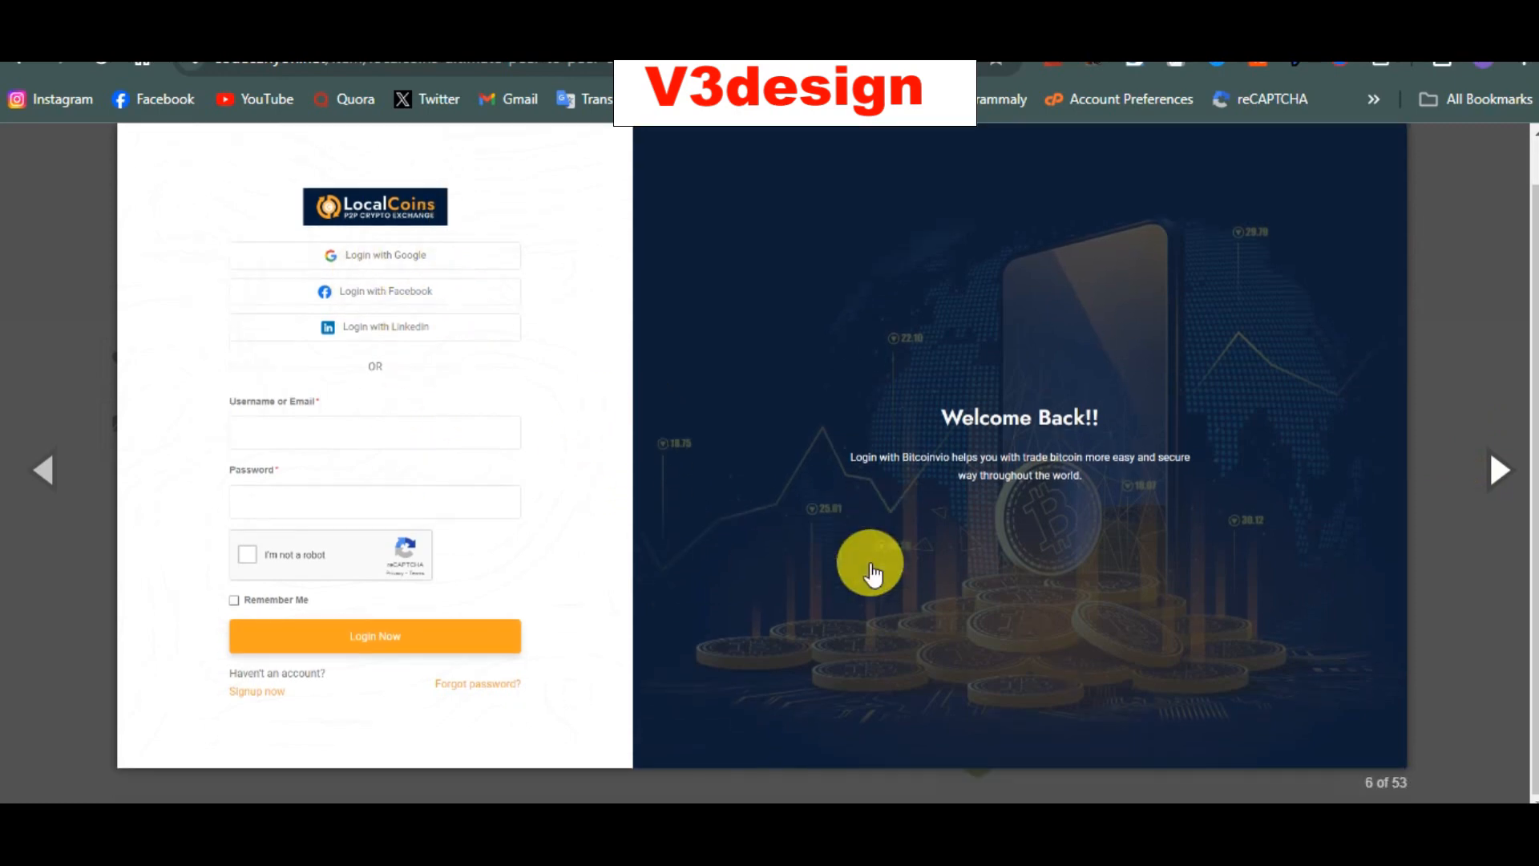
{"action": "scroll", "coordinate": [872, 572], "scroll_direction": "up", "scroll_amount": 1}
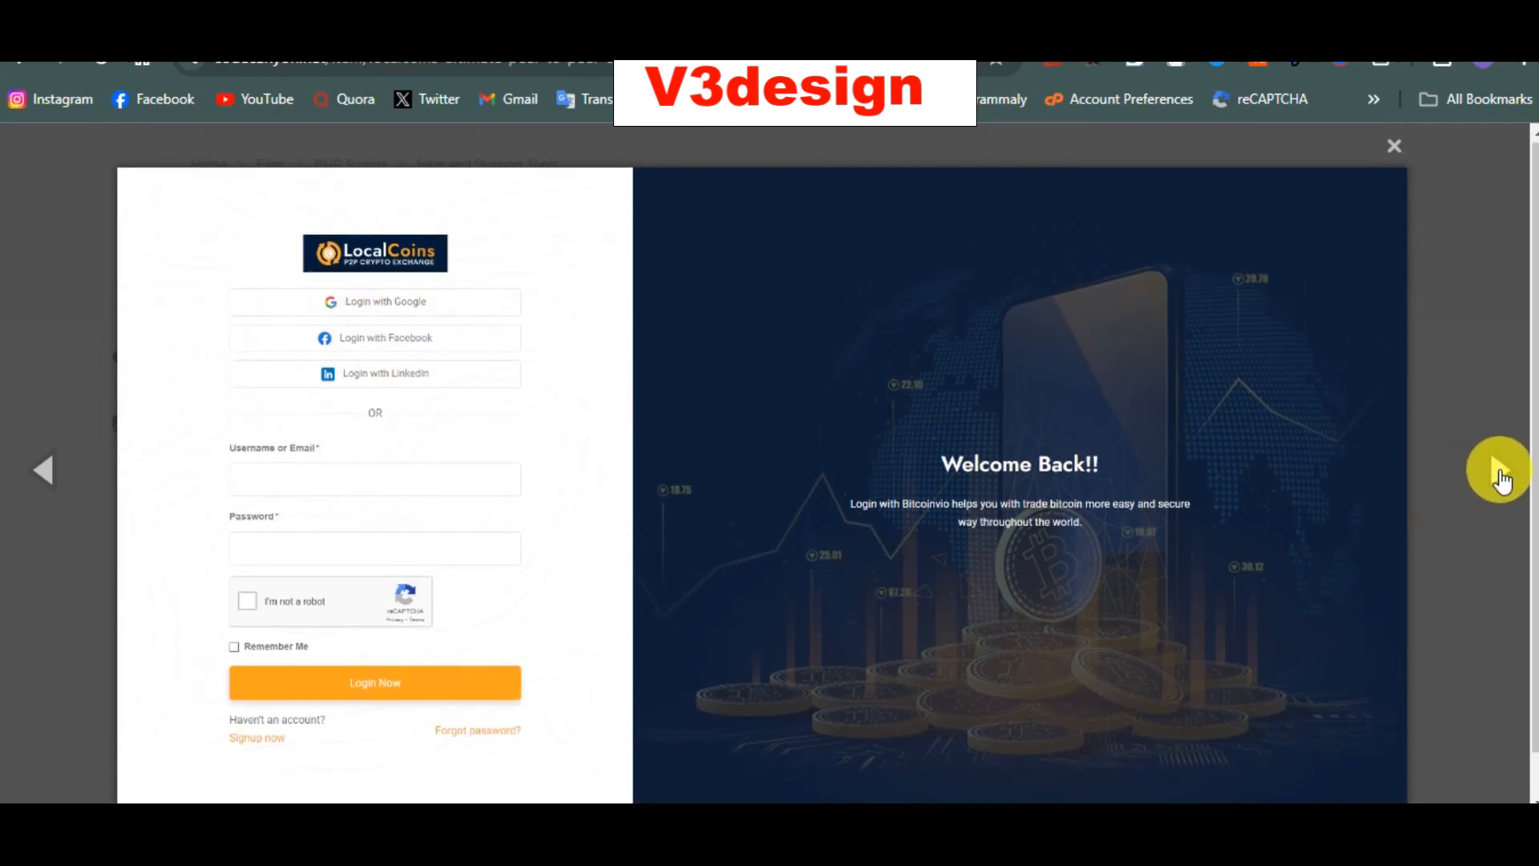
{"action": "left_click", "coordinate": [1501, 479]}
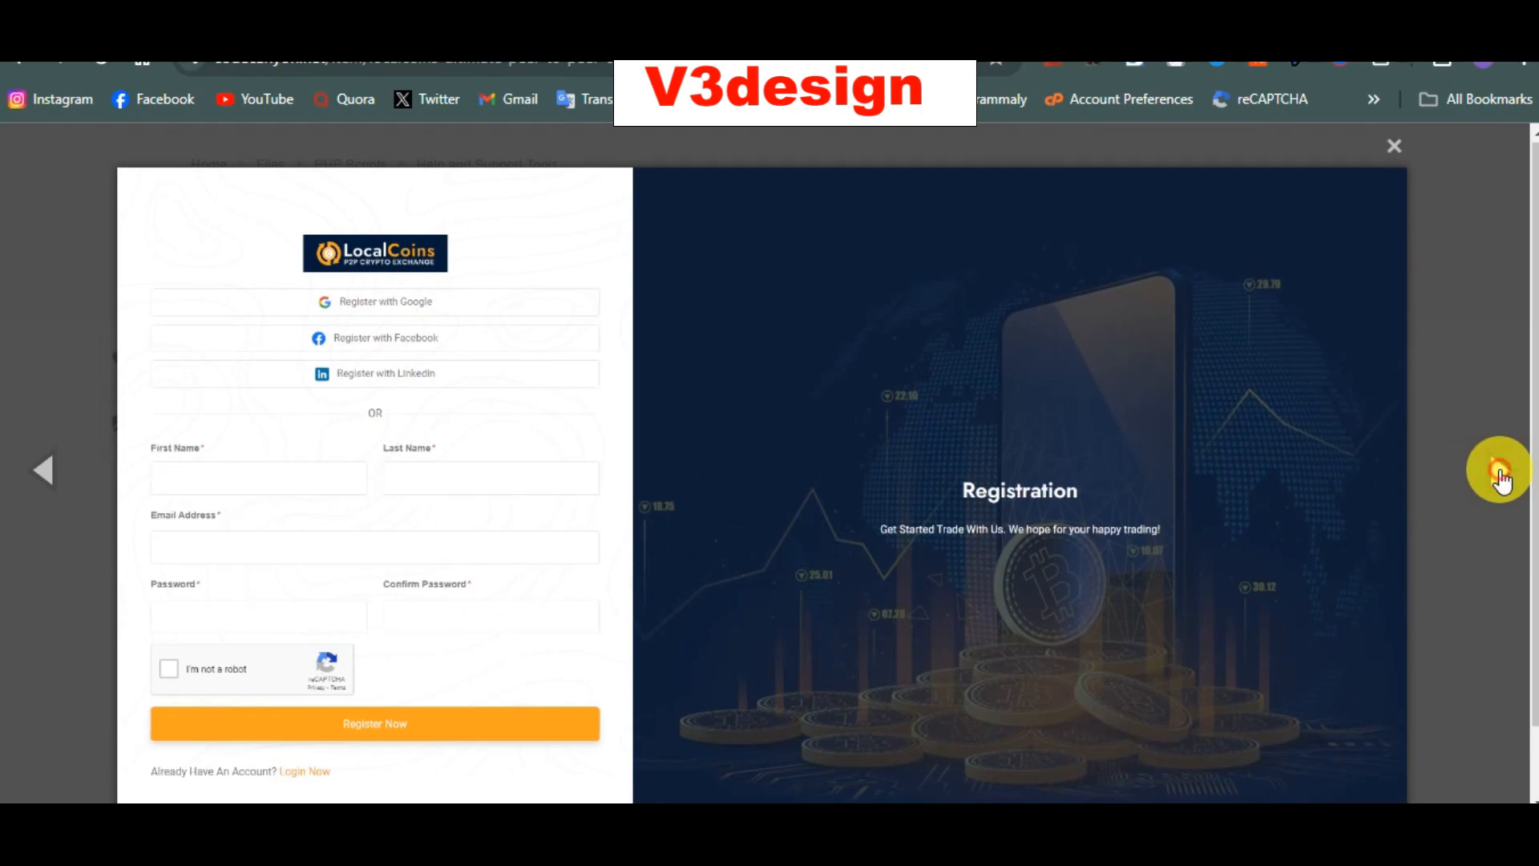
{"action": "left_click", "coordinate": [1502, 478]}
{"action": "scroll", "coordinate": [1187, 458], "scroll_direction": "down", "scroll_amount": 5}
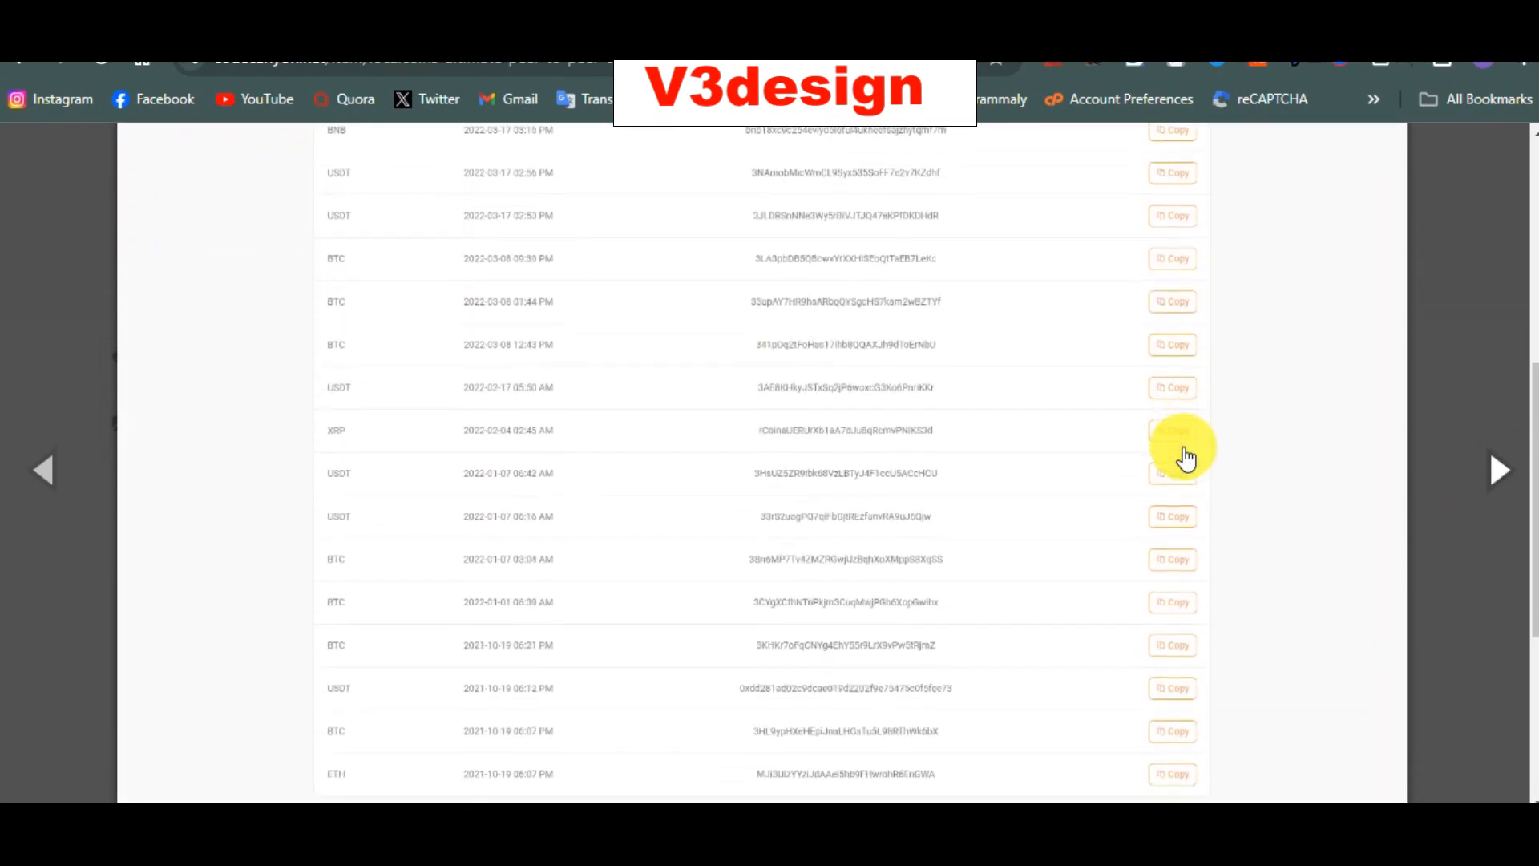
Step: Page through Transactions, Contact Us, tickets, My Withdrawals, Profile Setting and 2FA to the P2P home shot
{"action": "scroll", "coordinate": [1185, 454], "scroll_direction": "up", "scroll_amount": 5}
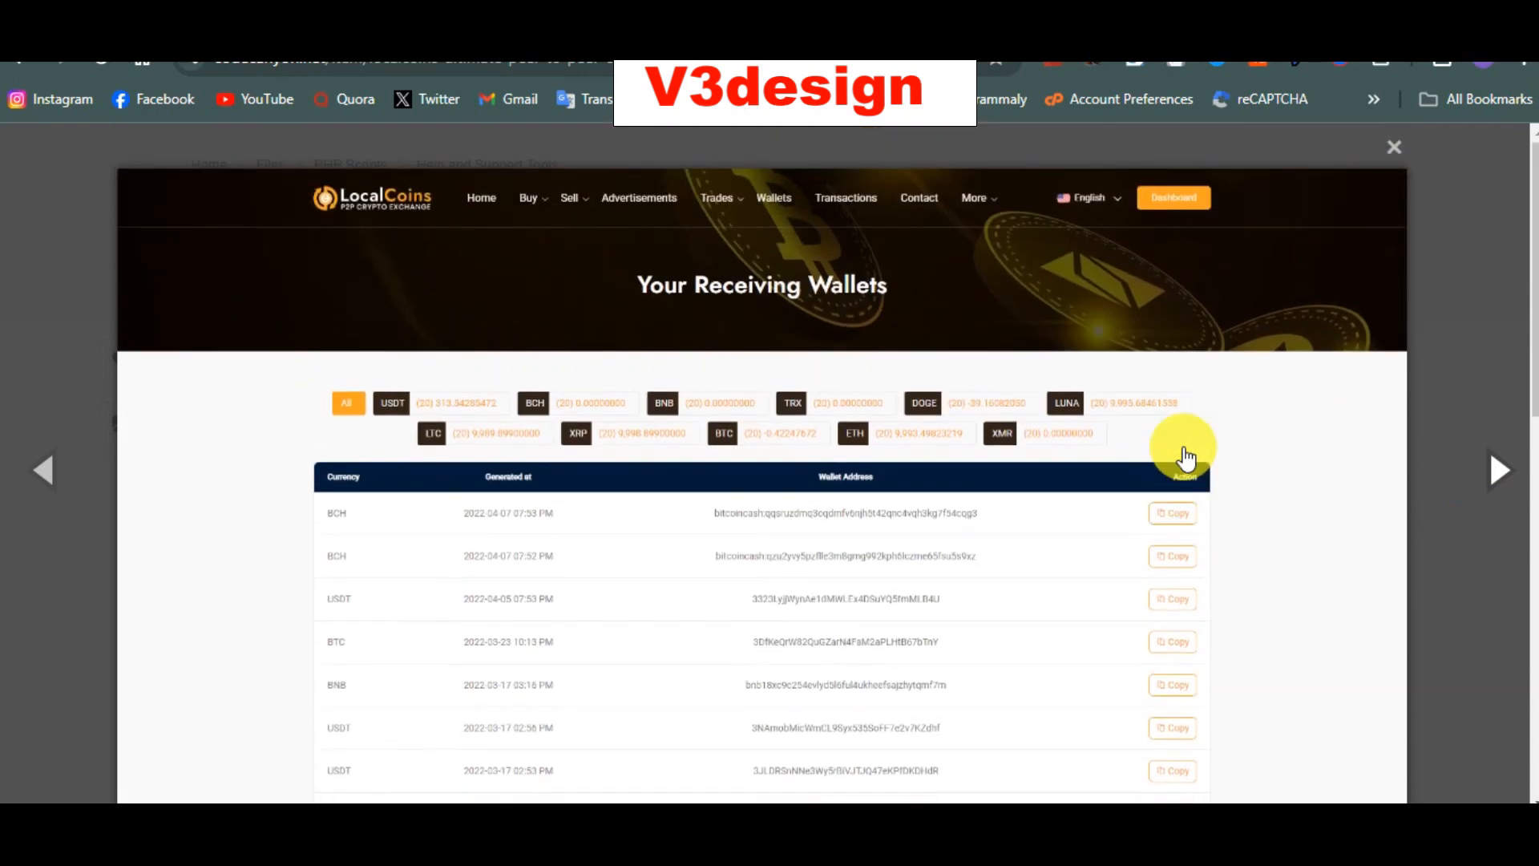
{"action": "left_click", "coordinate": [1502, 479]}
{"action": "scroll", "coordinate": [1032, 529], "scroll_direction": "down", "scroll_amount": 3}
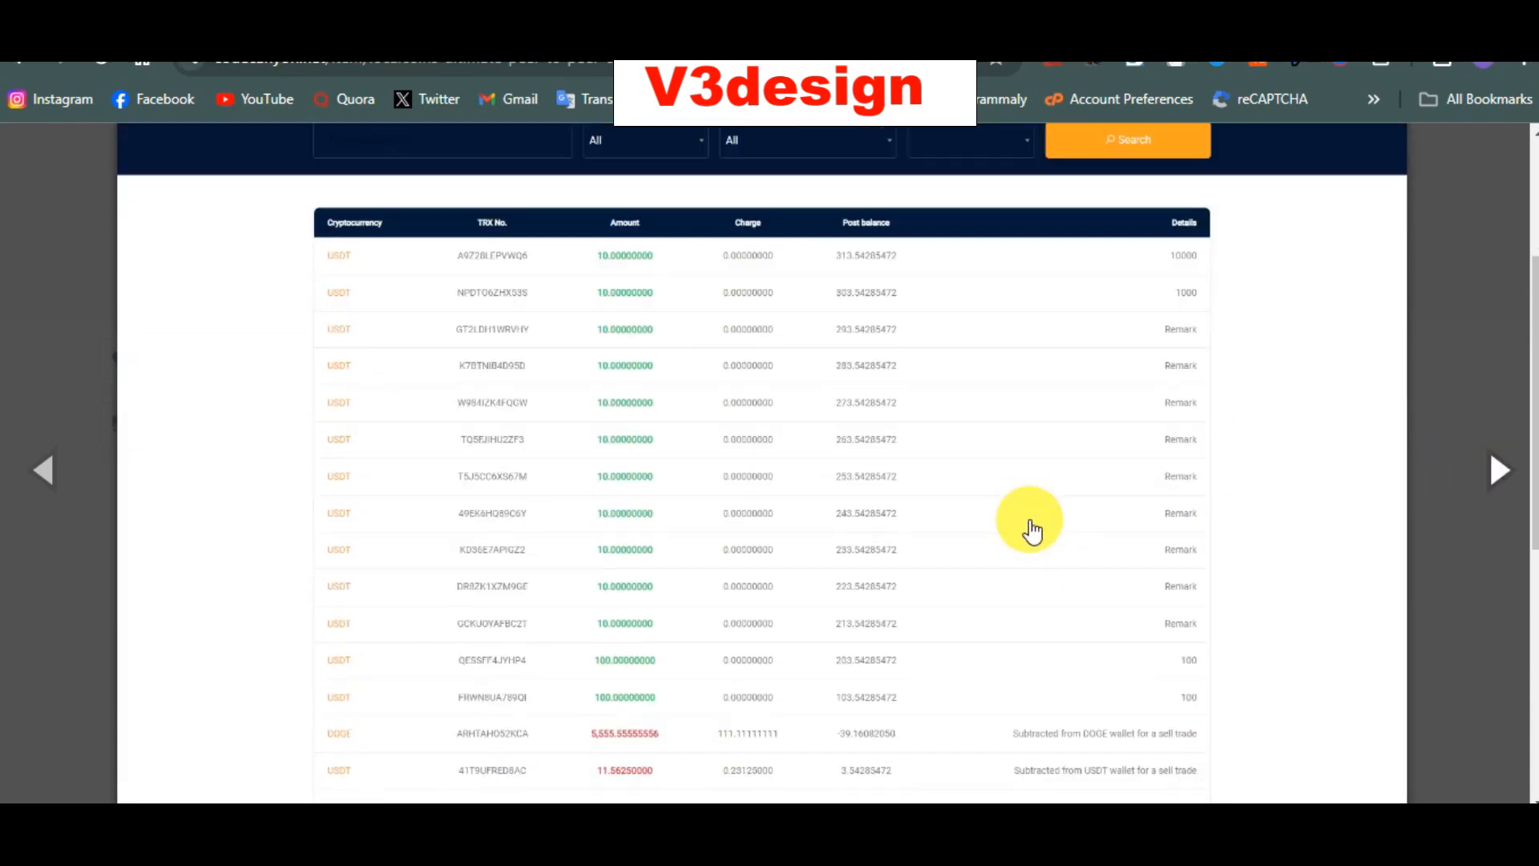
{"action": "scroll", "coordinate": [1029, 525], "scroll_direction": "down", "scroll_amount": 5}
{"action": "scroll", "coordinate": [1029, 526], "scroll_direction": "up", "scroll_amount": 10}
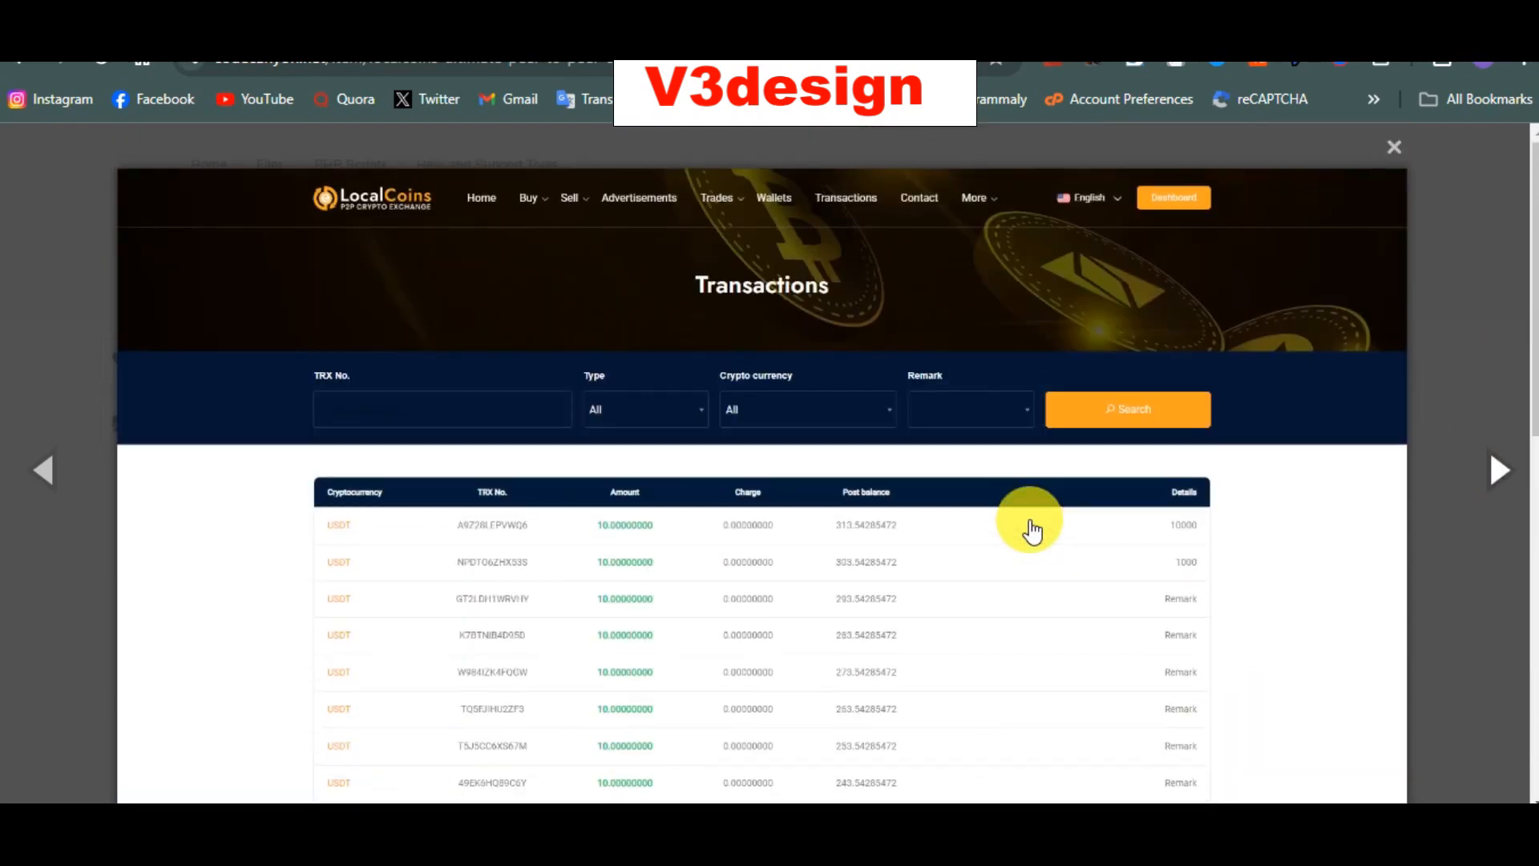
{"action": "left_click", "coordinate": [1503, 473]}
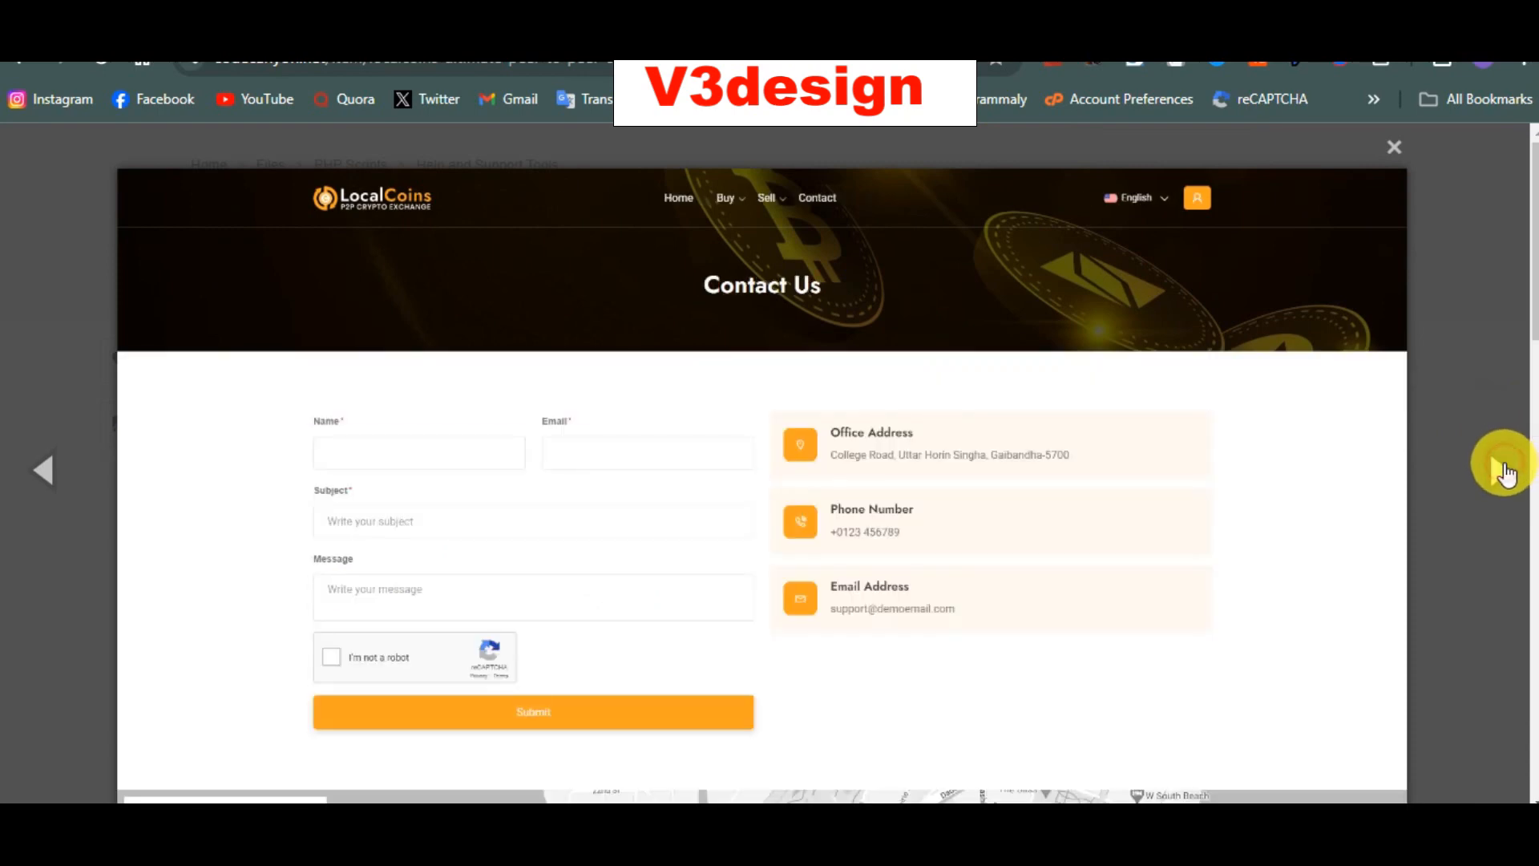
{"action": "left_click", "coordinate": [1505, 473]}
{"action": "left_click", "coordinate": [1505, 473]}
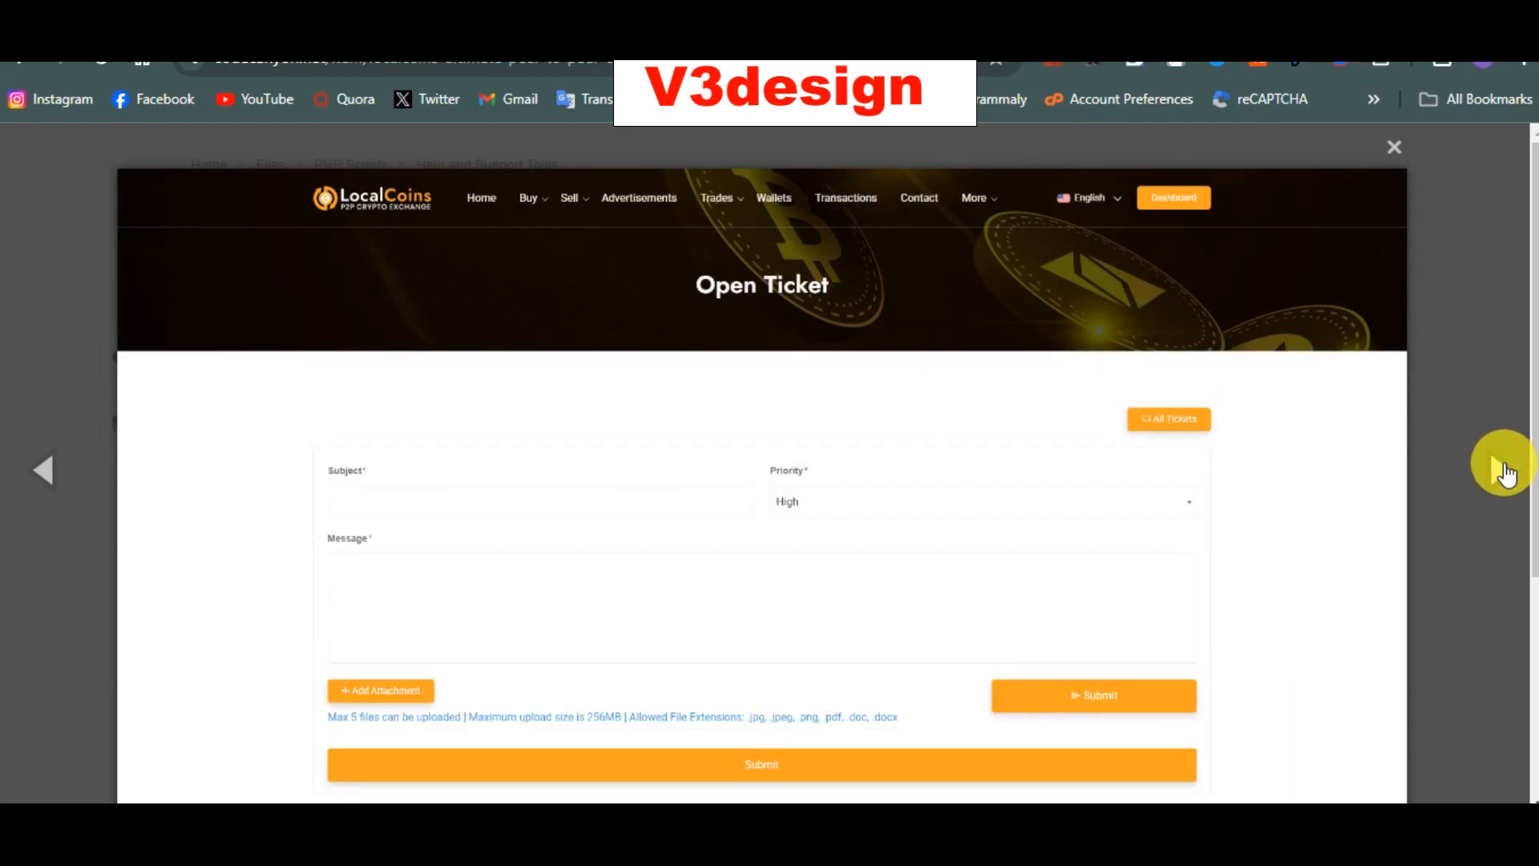
{"action": "left_click", "coordinate": [1505, 473]}
{"action": "left_click", "coordinate": [1505, 473]}
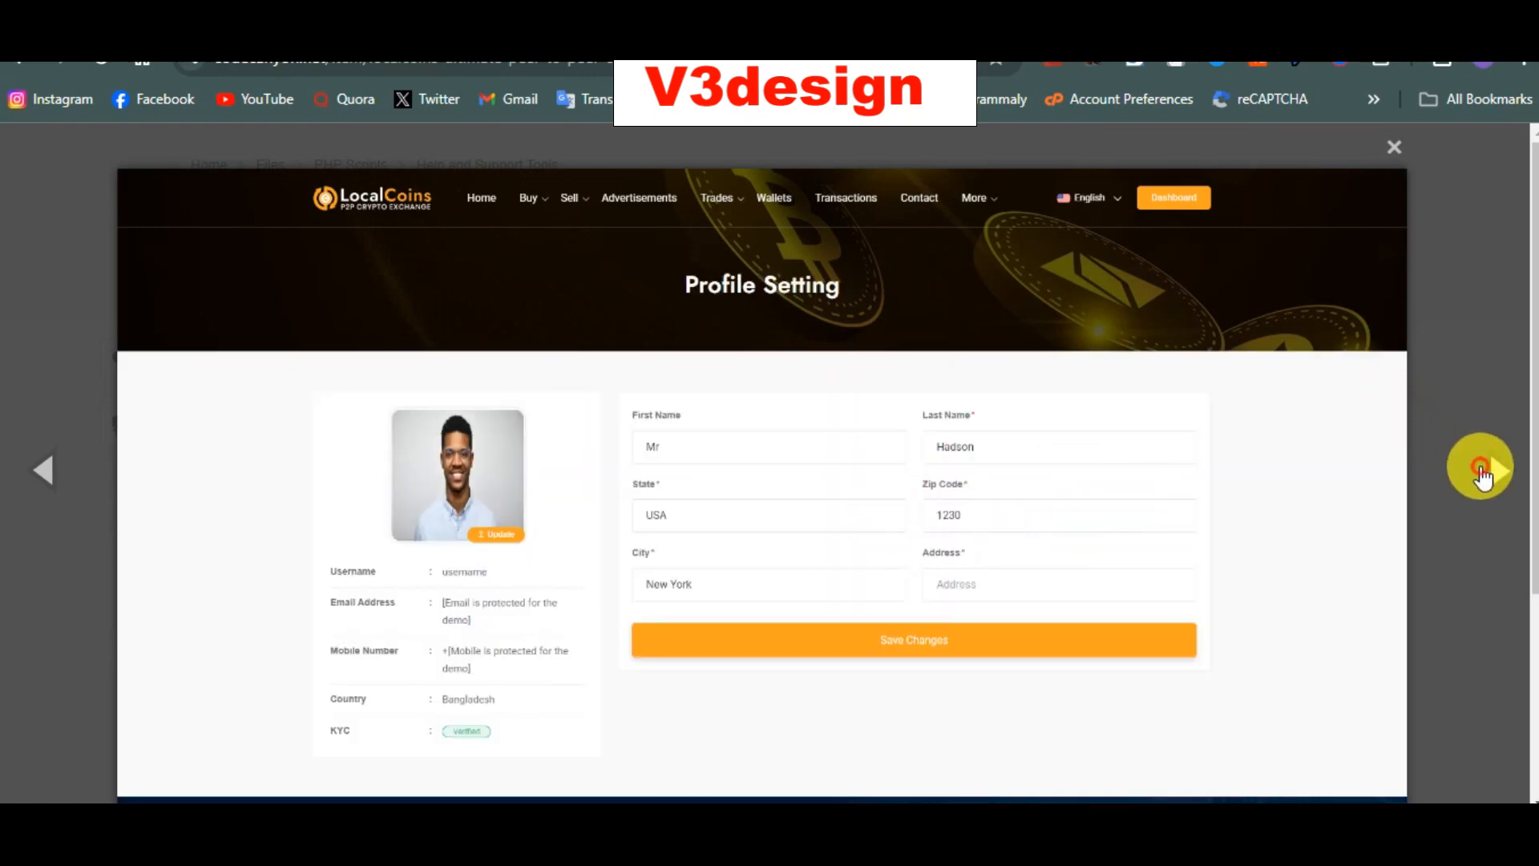
{"action": "left_click", "coordinate": [1485, 473]}
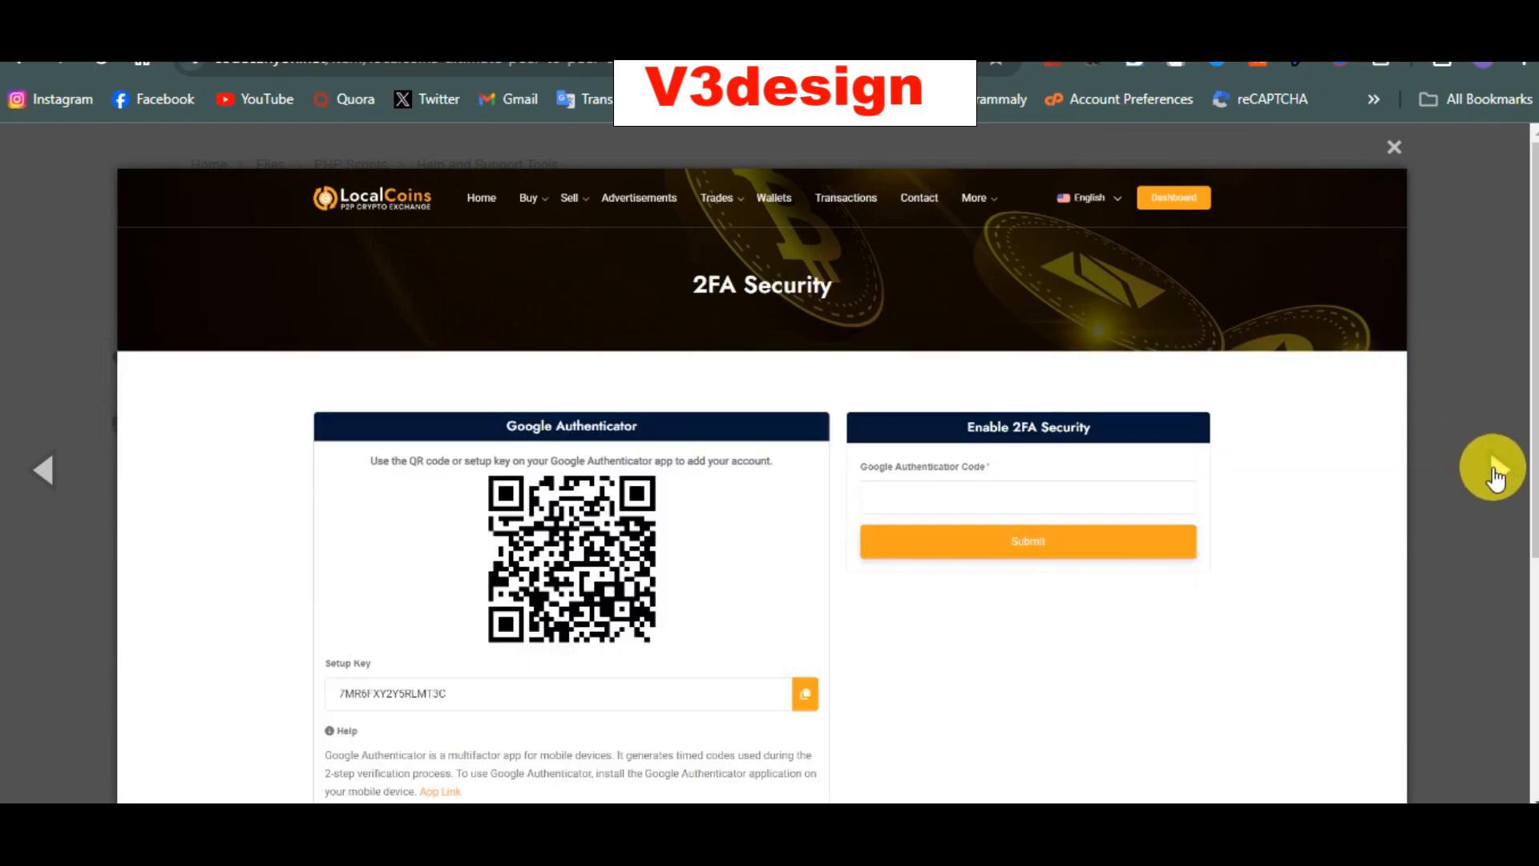
{"action": "left_click", "coordinate": [1496, 473]}
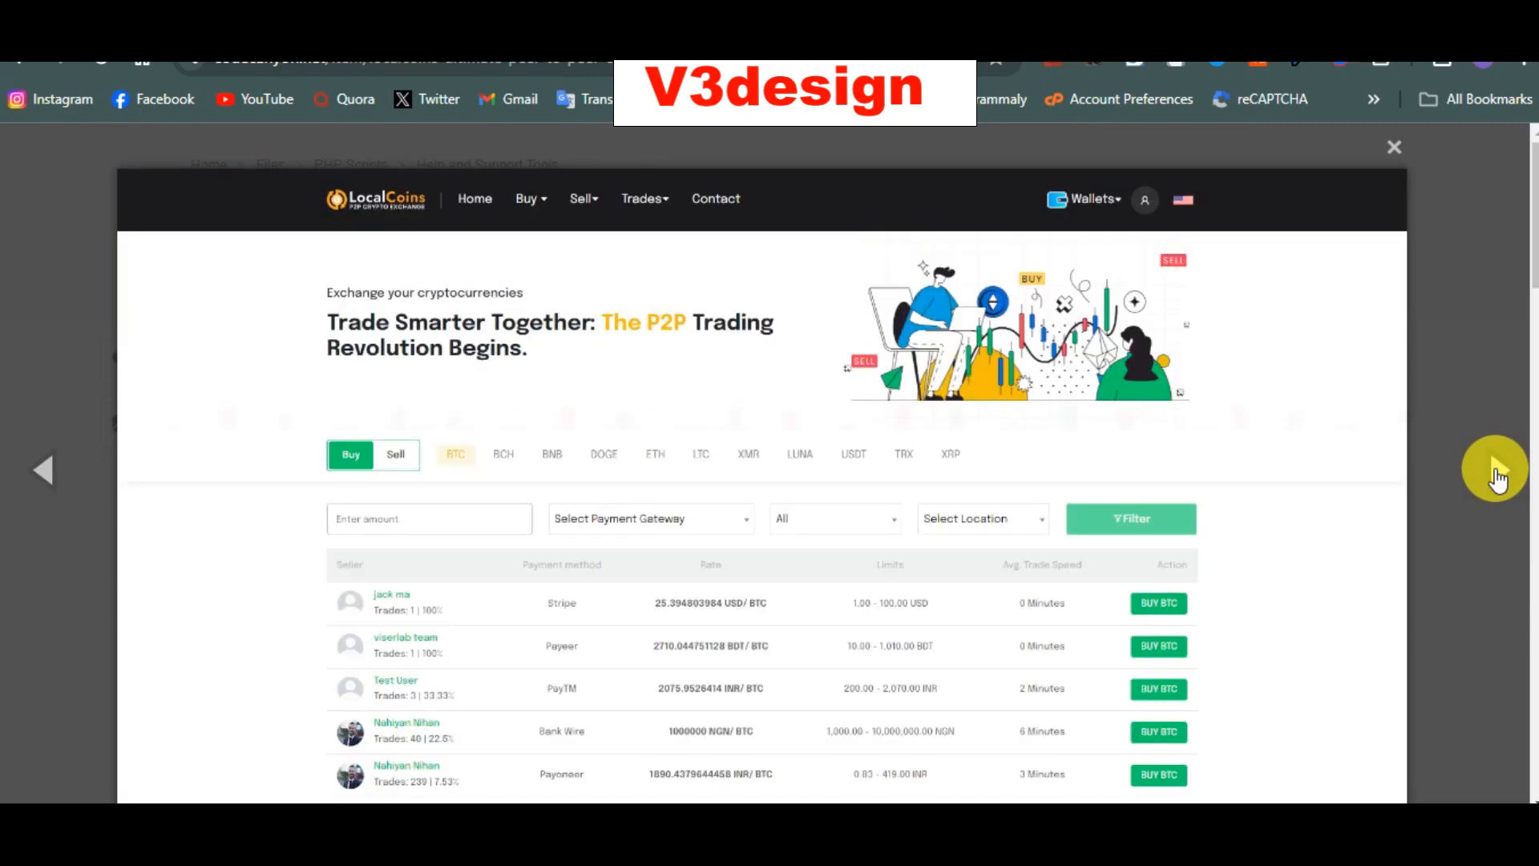
Step: Advance through the new-style contact, login, register, P2P home, sell, Running Trades and wallets shots
{"action": "left_click", "coordinate": [1496, 473]}
{"action": "left_click", "coordinate": [1496, 473]}
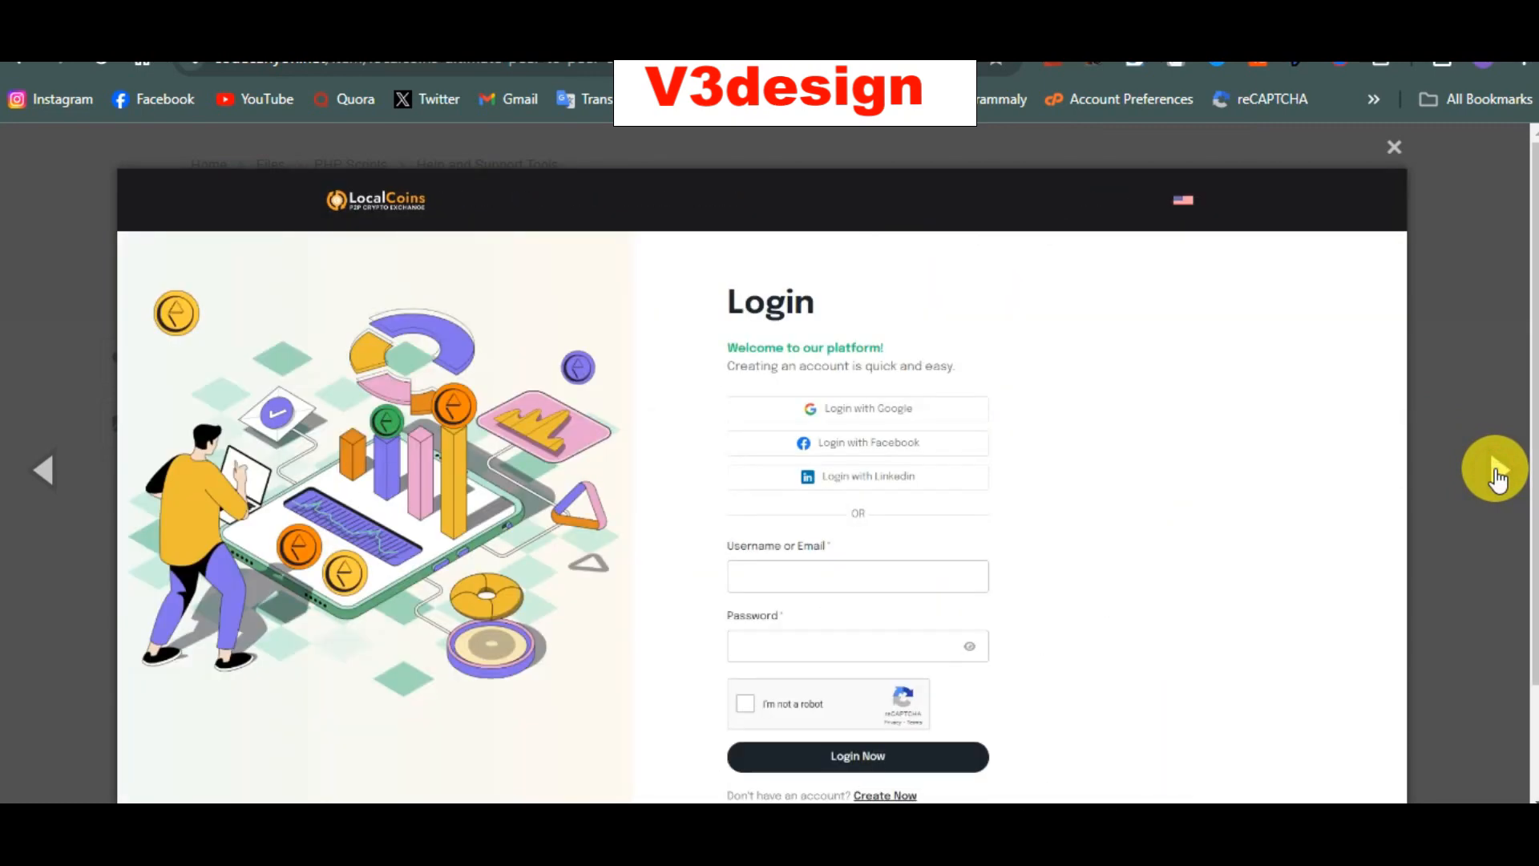
{"action": "left_click", "coordinate": [1496, 473]}
{"action": "left_click", "coordinate": [1495, 473]}
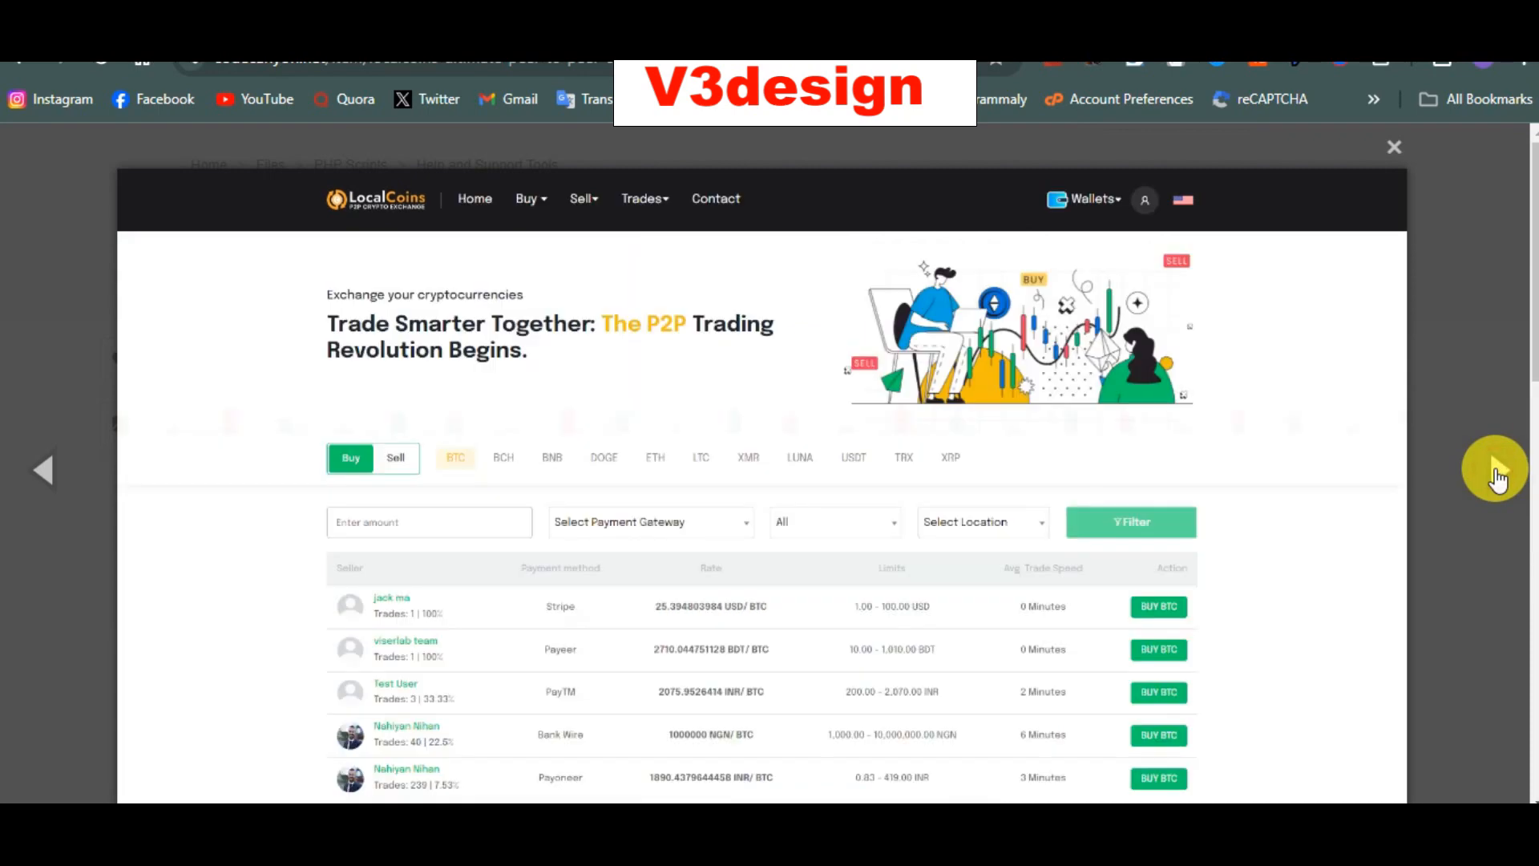
{"action": "left_click", "coordinate": [1496, 473]}
{"action": "left_click", "coordinate": [1496, 475]}
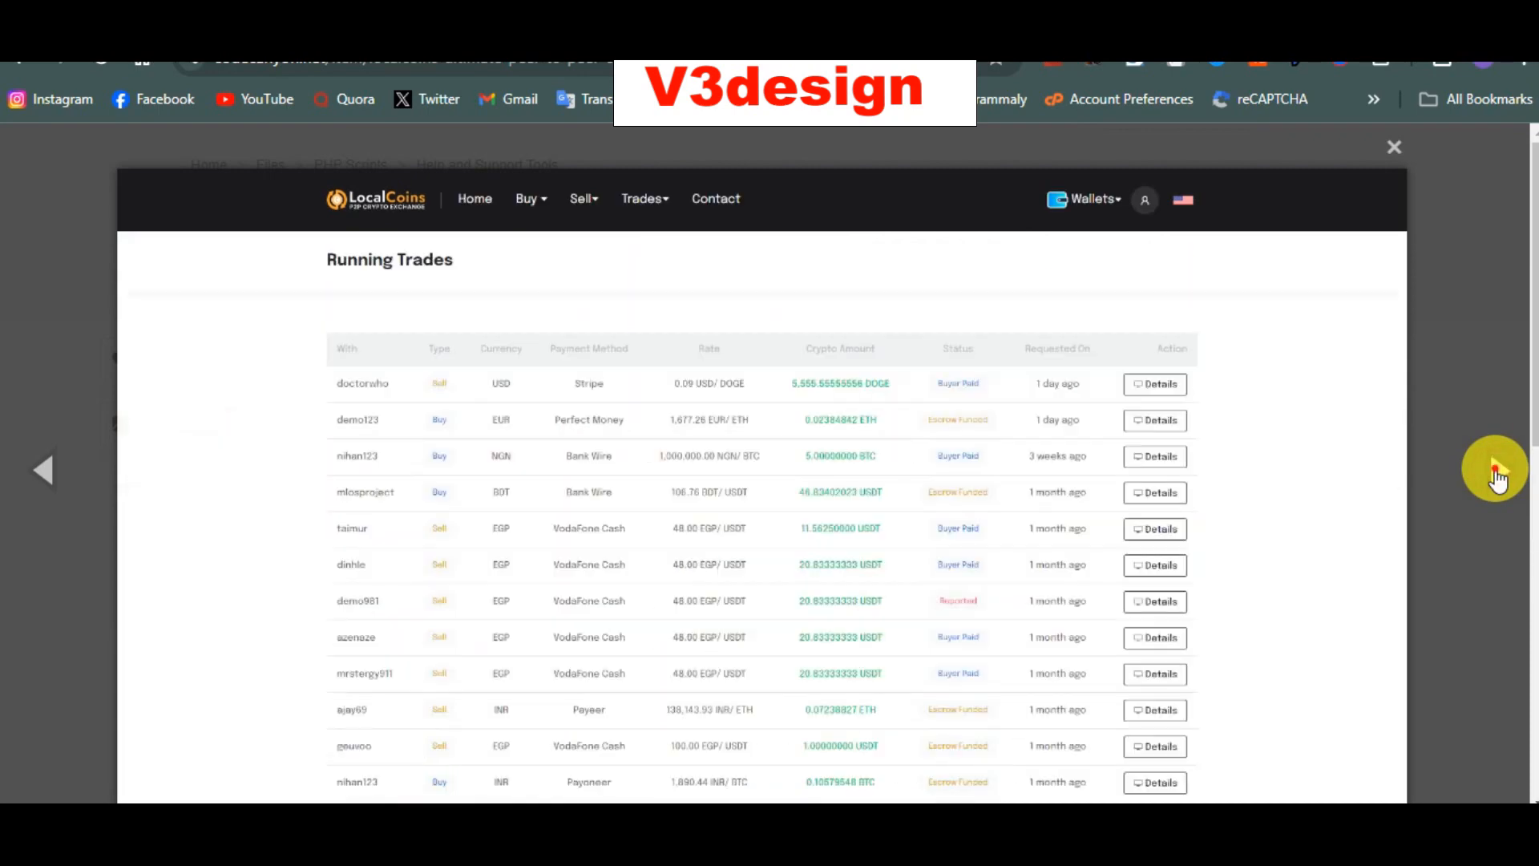
{"action": "left_click", "coordinate": [1496, 474]}
{"action": "left_click", "coordinate": [1496, 475]}
Step: Go past the 2FA shot, then step back once to the admin dashboard screenshot
{"action": "left_click", "coordinate": [1496, 476]}
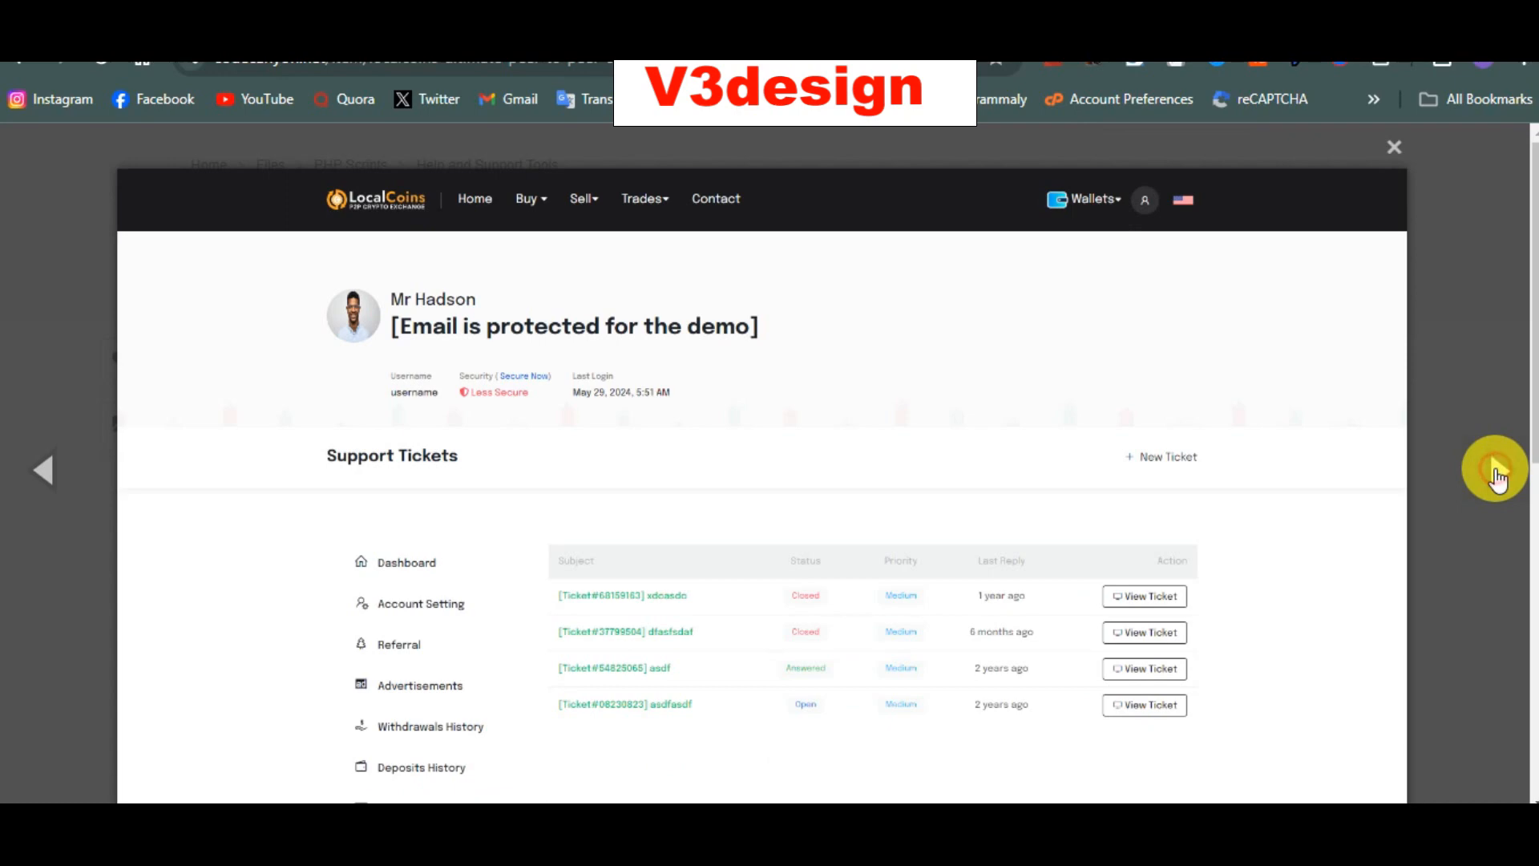
{"action": "left_click", "coordinate": [1496, 473]}
{"action": "left_click", "coordinate": [1496, 475]}
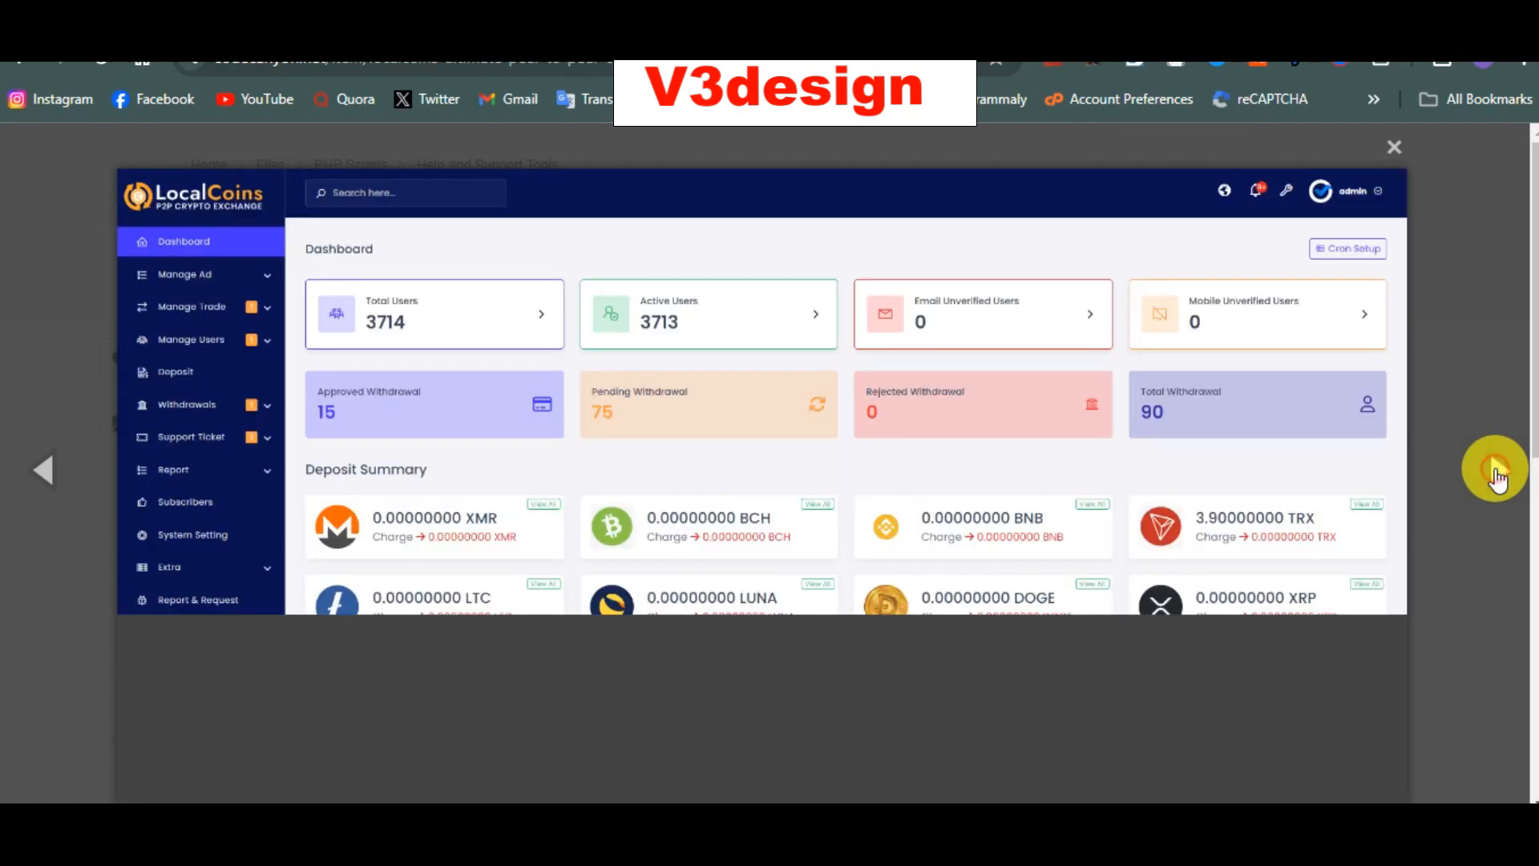
{"action": "left_click", "coordinate": [1496, 475]}
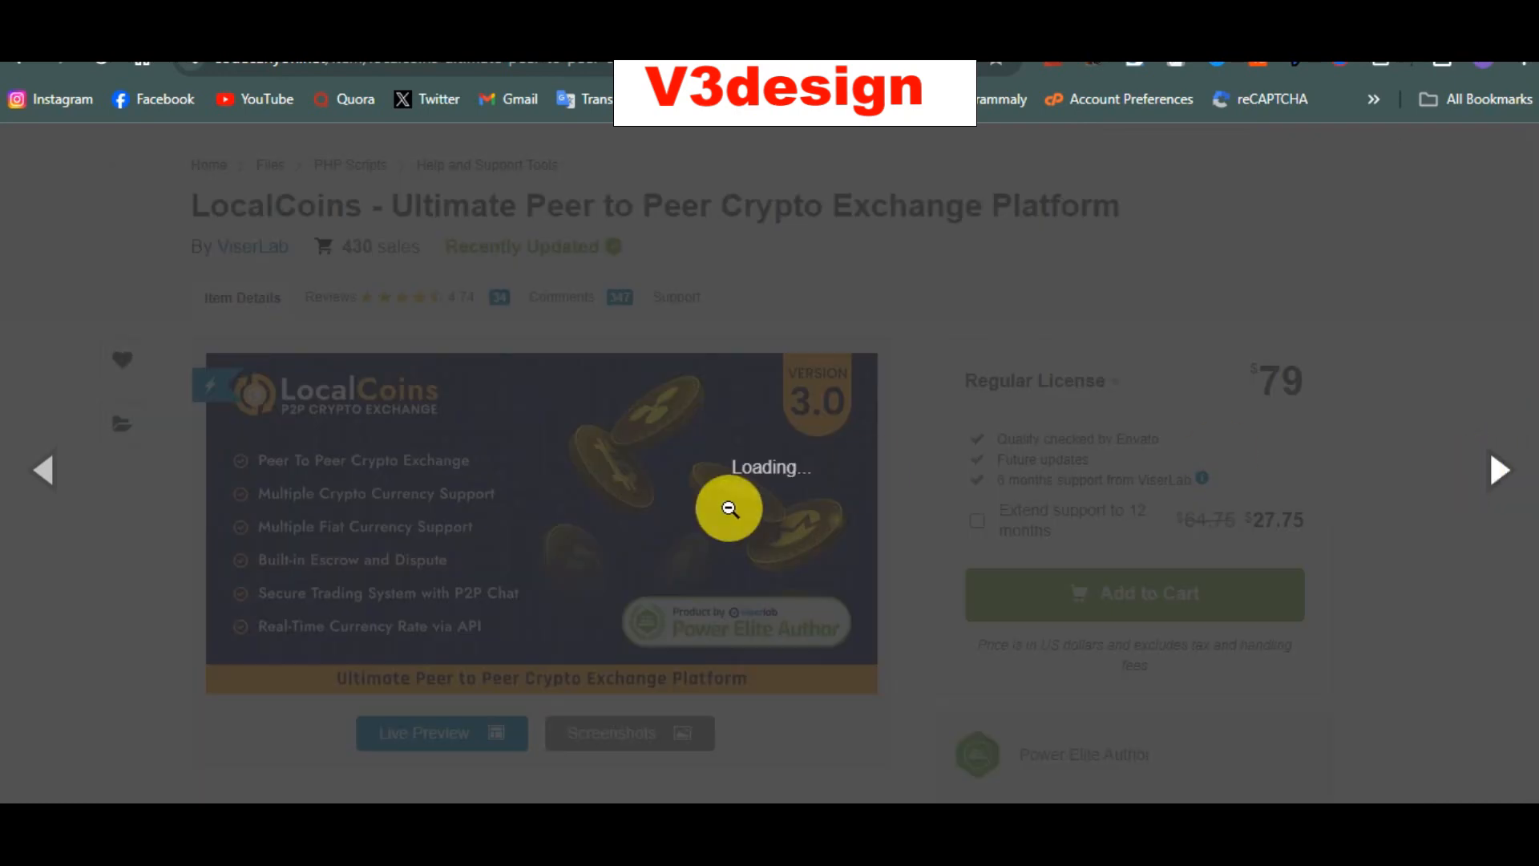
{"action": "left_click", "coordinate": [52, 467]}
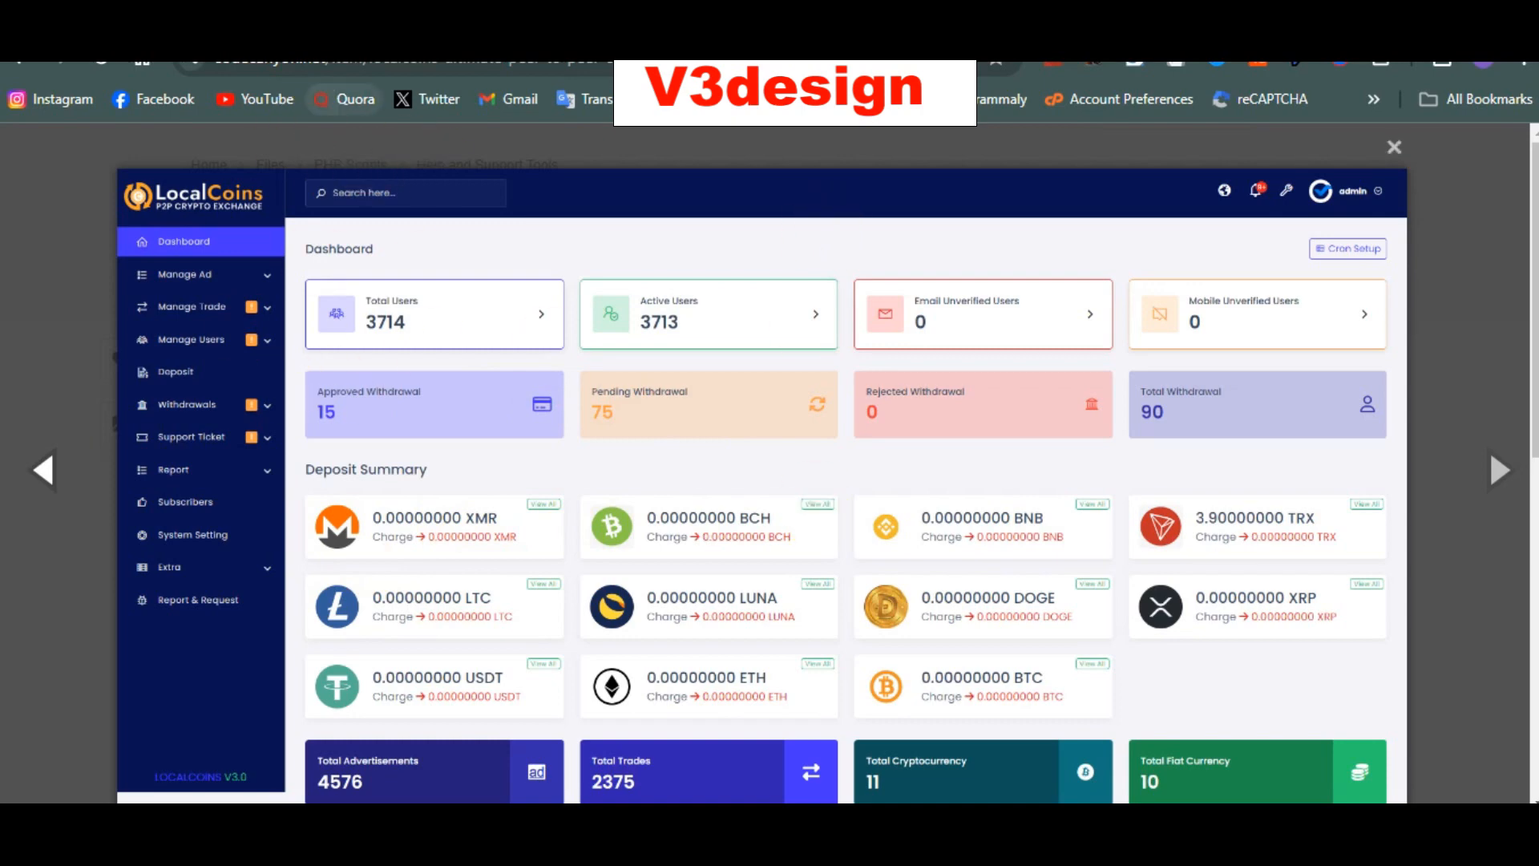
{"action": "left_click", "coordinate": [340, 26]}
Step: Scroll the PMASTECK Host homepage down to the 'Secure your domain name' search with .com and .net prices
{"action": "scroll", "coordinate": [485, 417], "scroll_direction": "down", "scroll_amount": 8}
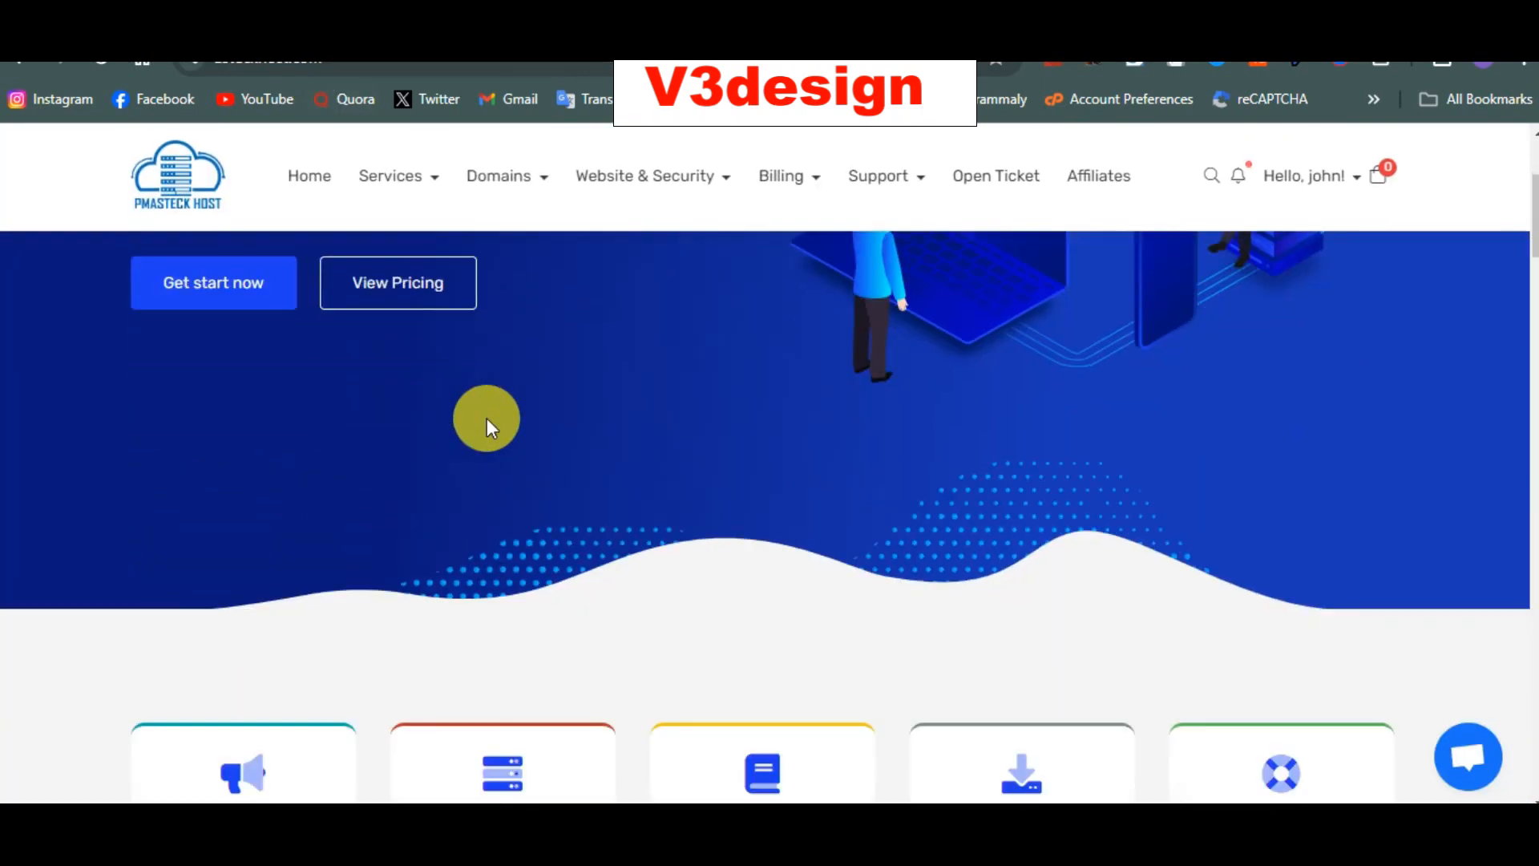
{"action": "scroll", "coordinate": [488, 417], "scroll_direction": "down", "scroll_amount": 10}
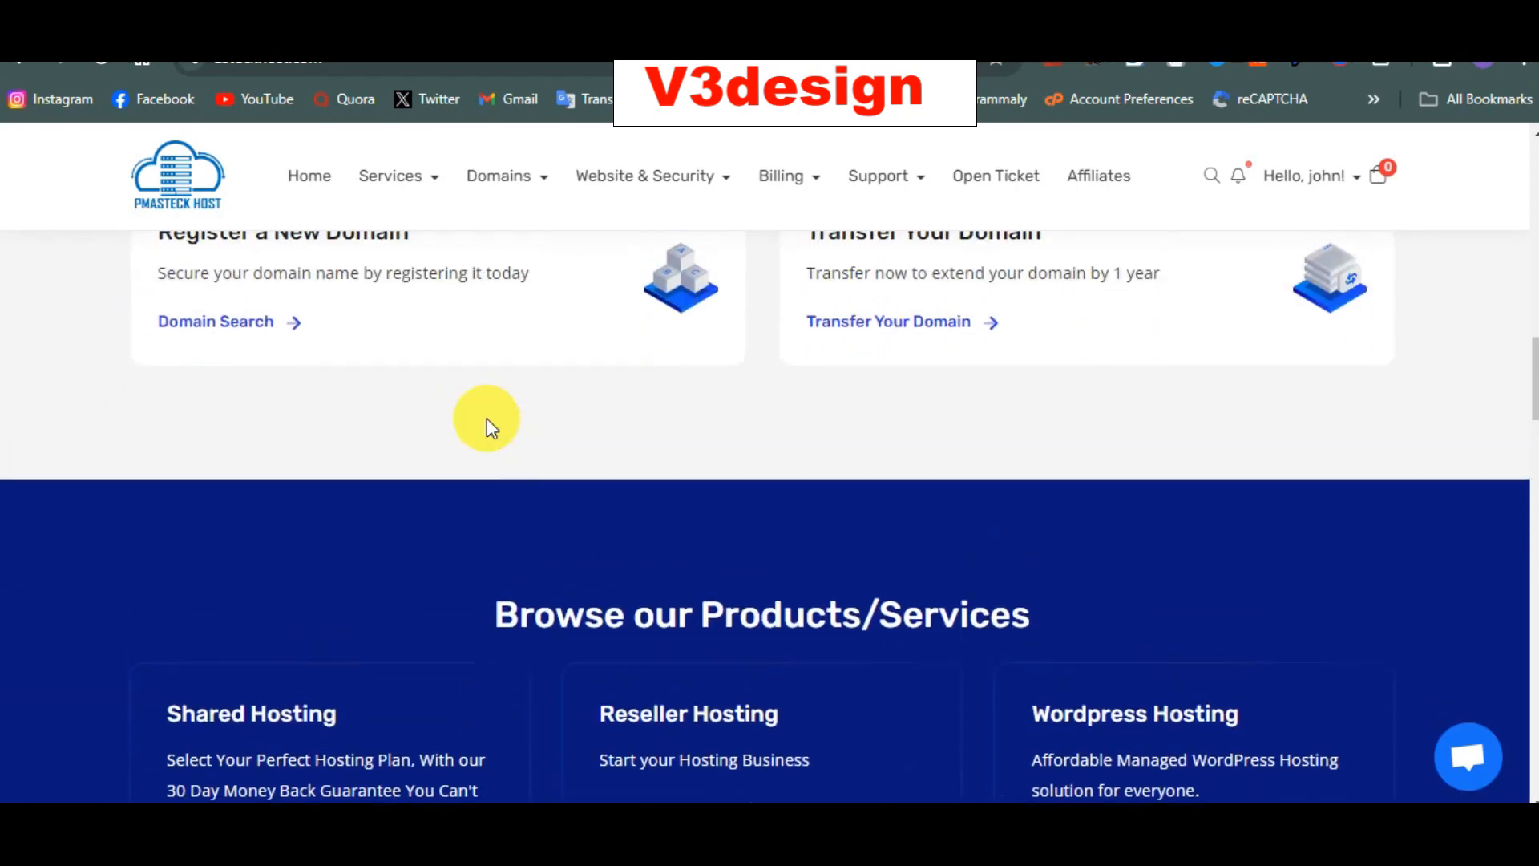
{"action": "scroll", "coordinate": [487, 417], "scroll_direction": "down", "scroll_amount": 6}
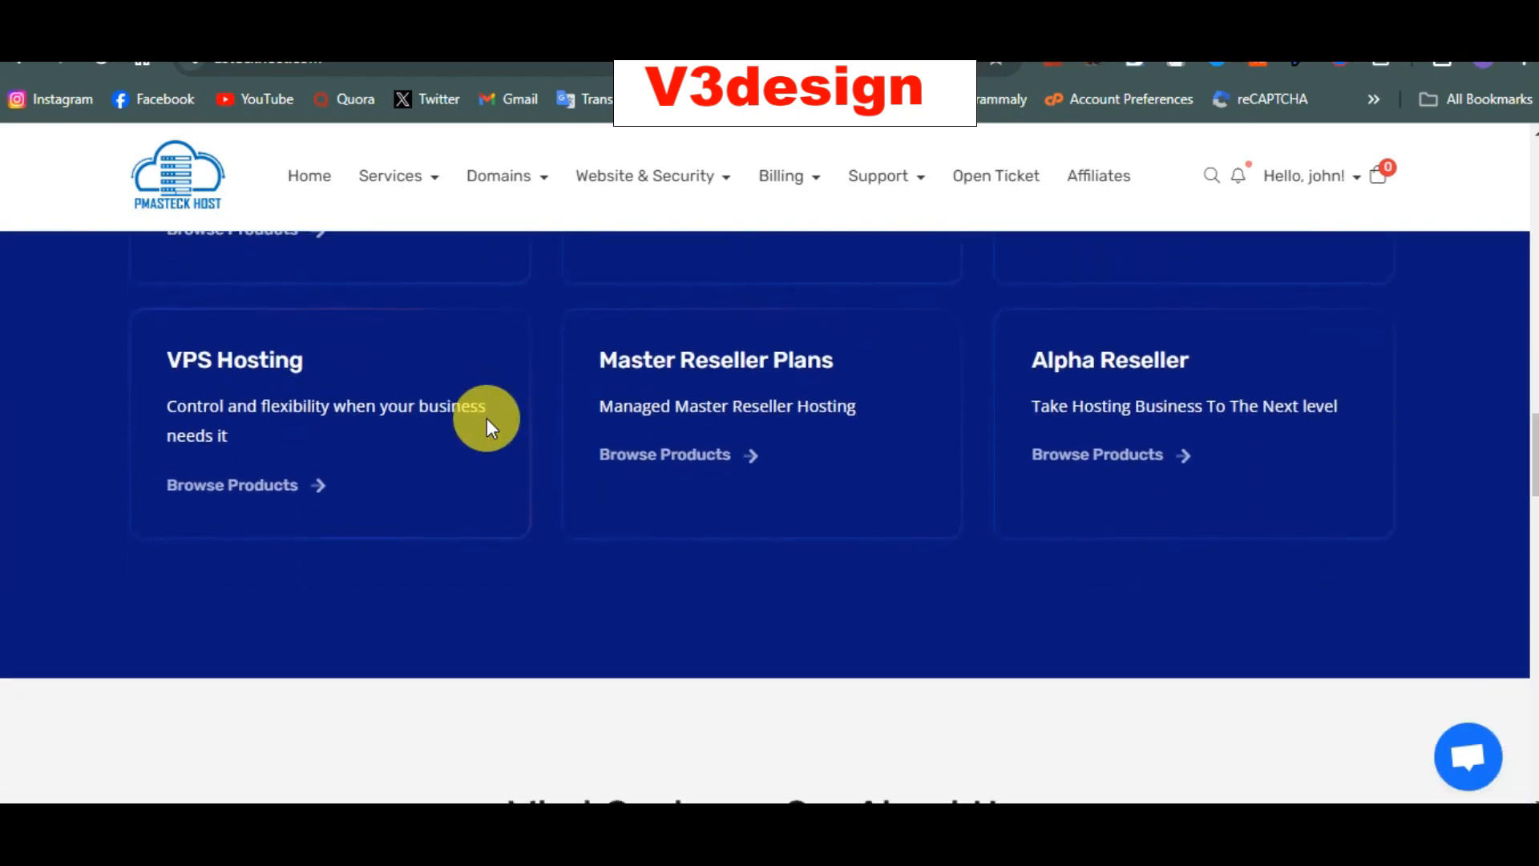
{"action": "scroll", "coordinate": [488, 417], "scroll_direction": "down", "scroll_amount": 8}
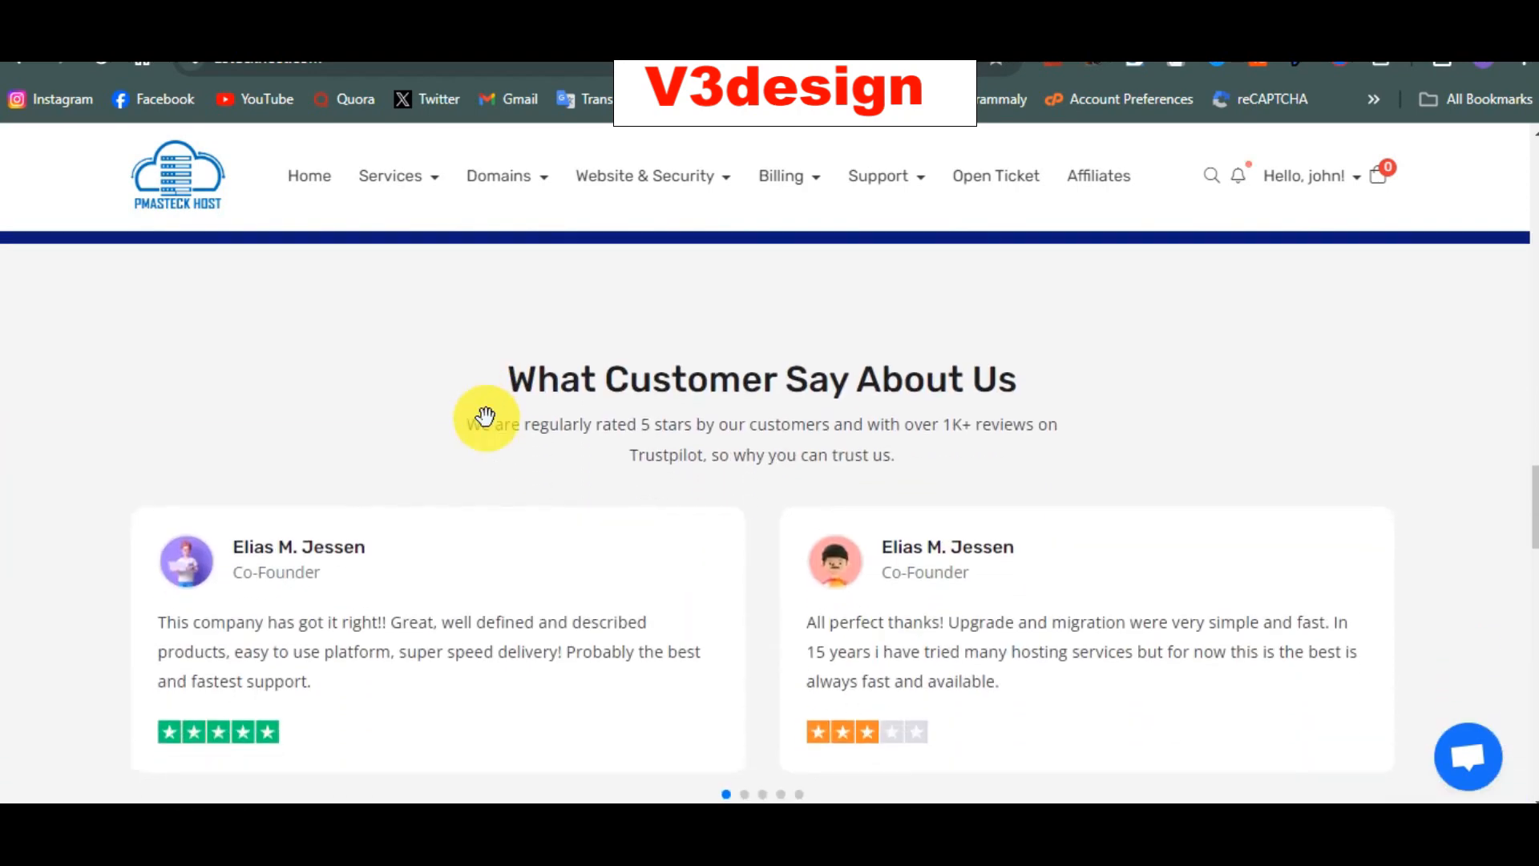
{"action": "scroll", "coordinate": [487, 417], "scroll_direction": "up", "scroll_amount": 15}
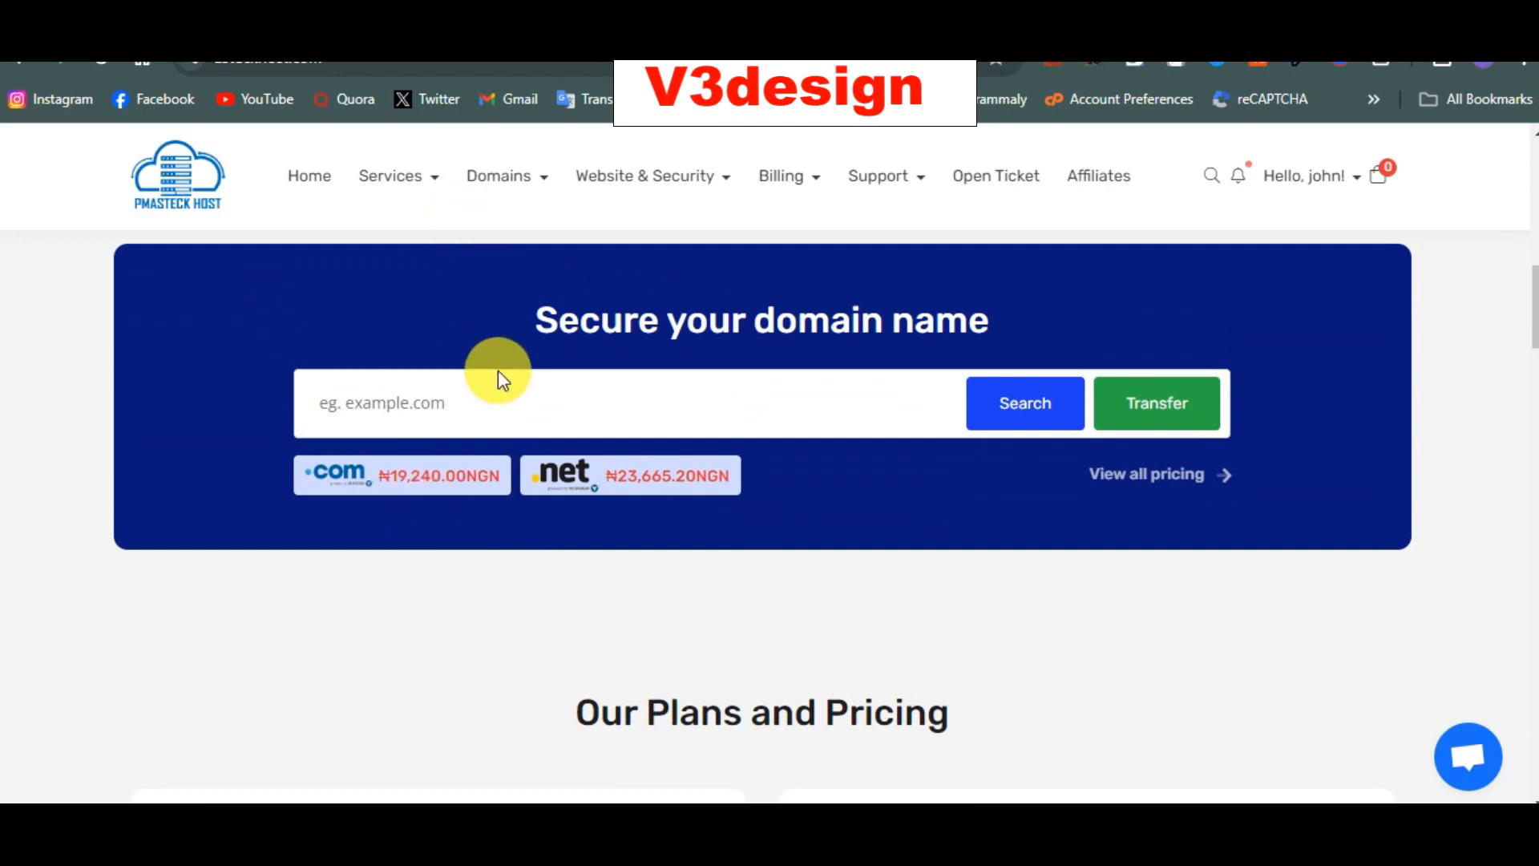
Step: Search for the domain v3designtech.com, trimming '.ng' from the autocompleted v3designtech.com.ng
{"action": "left_click", "coordinate": [501, 409]}
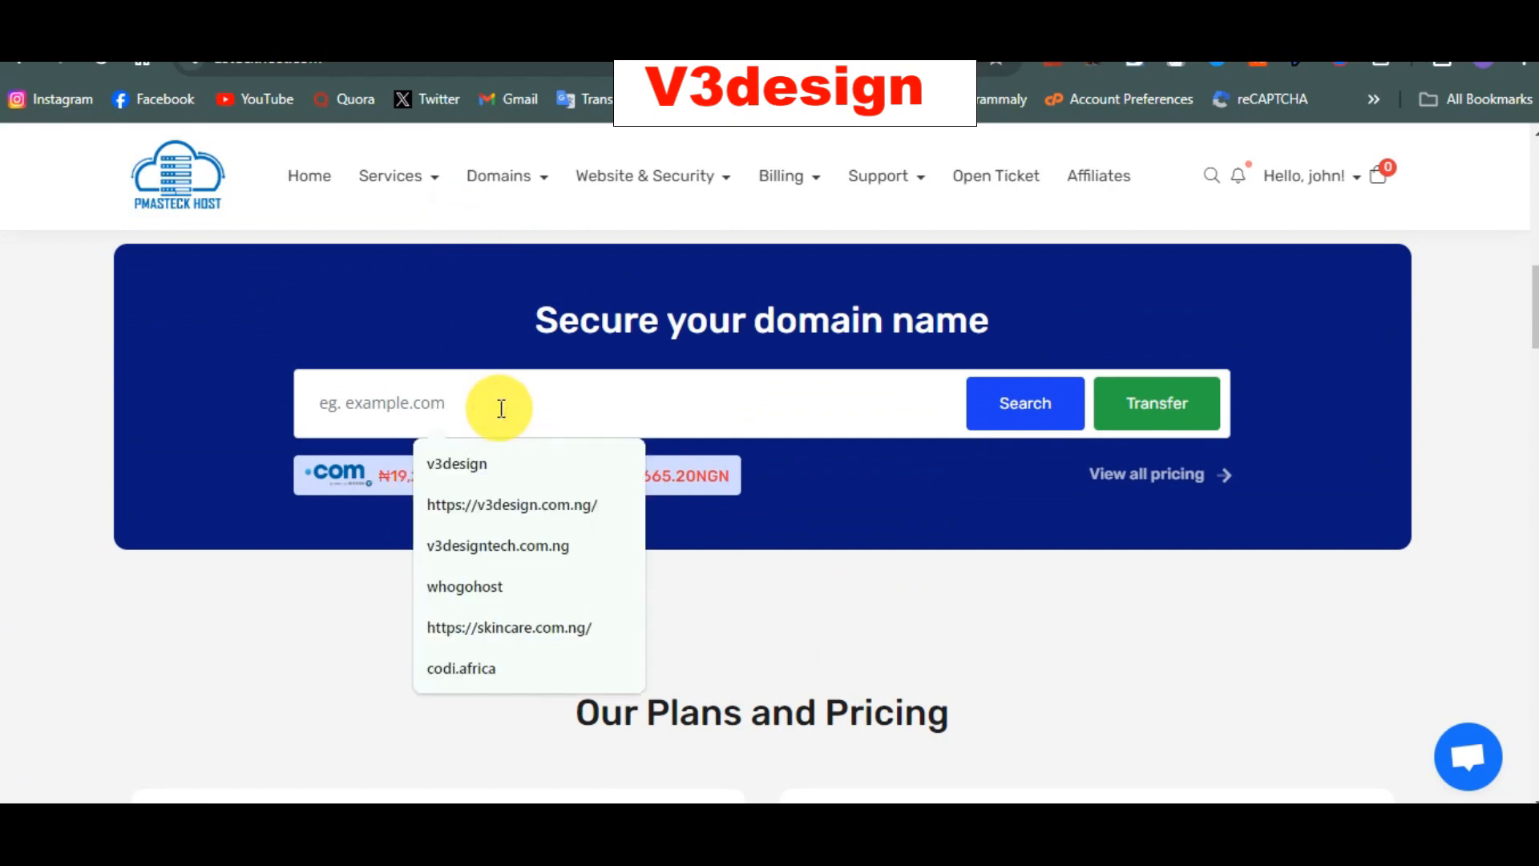
{"action": "left_click", "coordinate": [508, 554]}
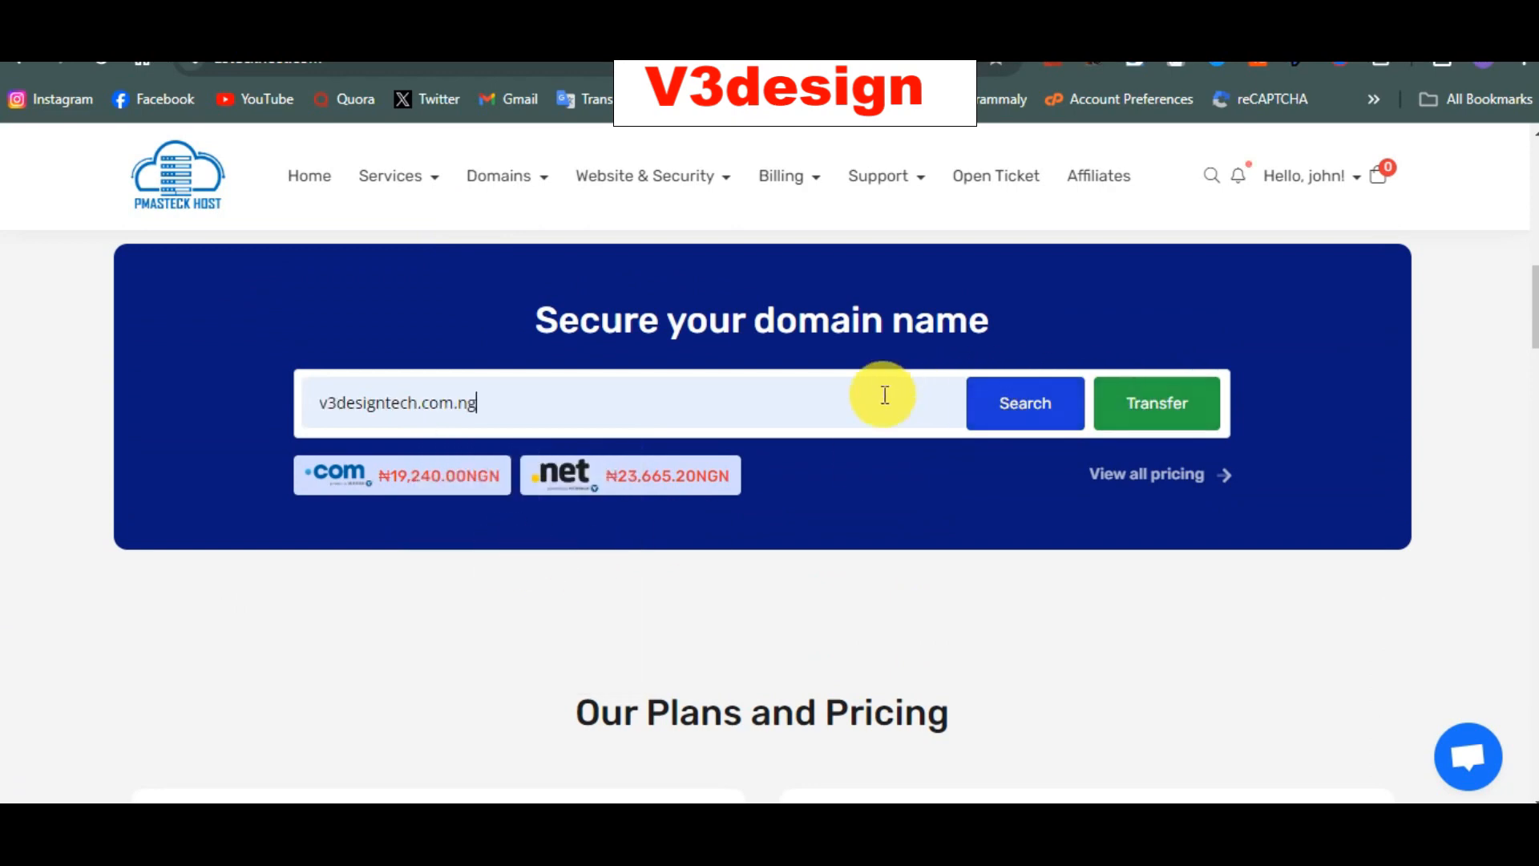
{"action": "key", "text": "BackSpace"}
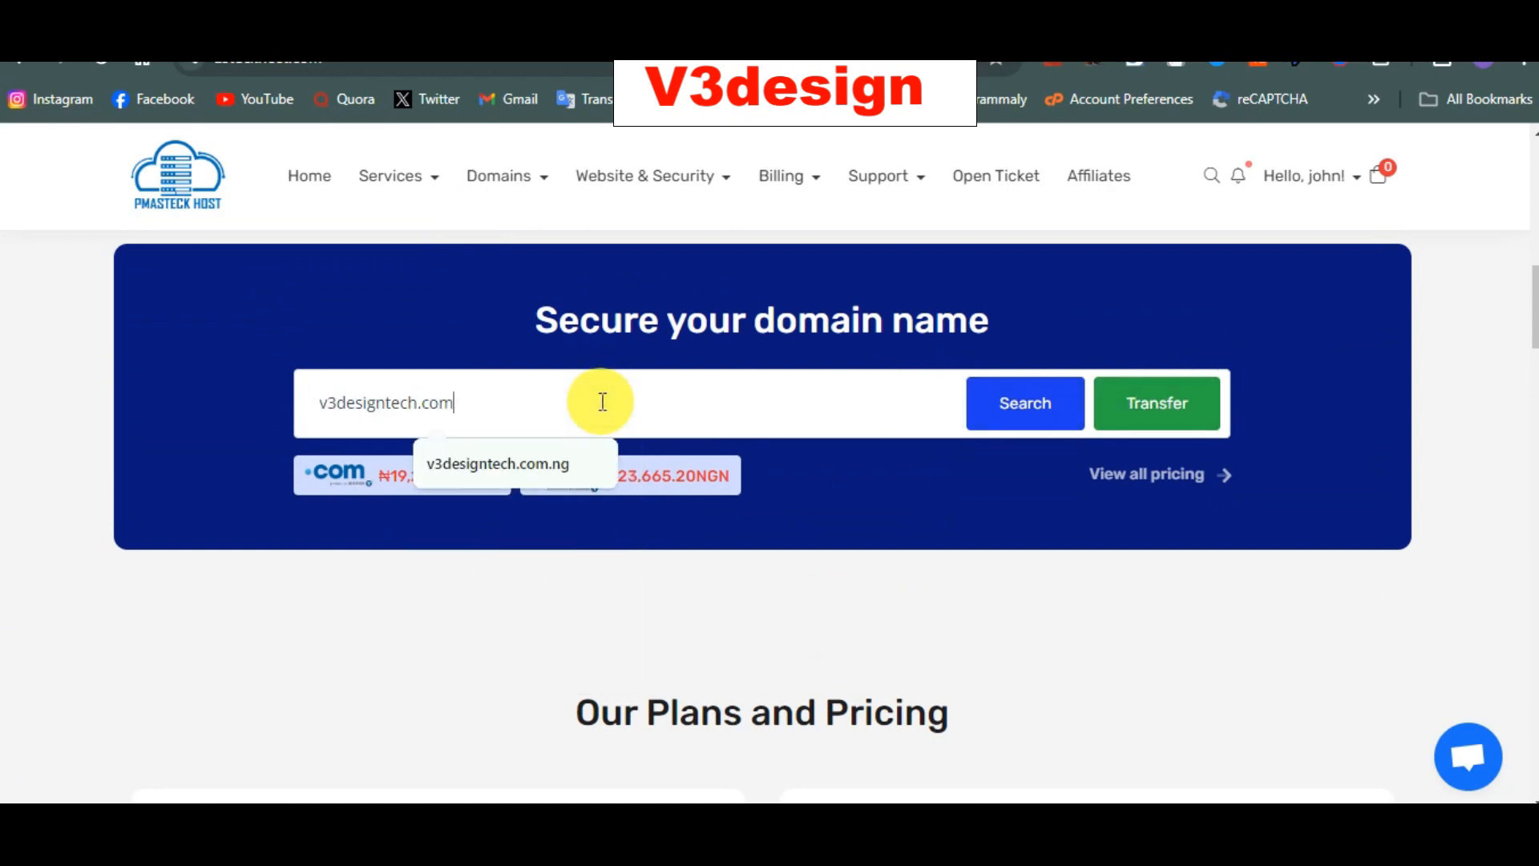
{"action": "left_click", "coordinate": [1025, 403]}
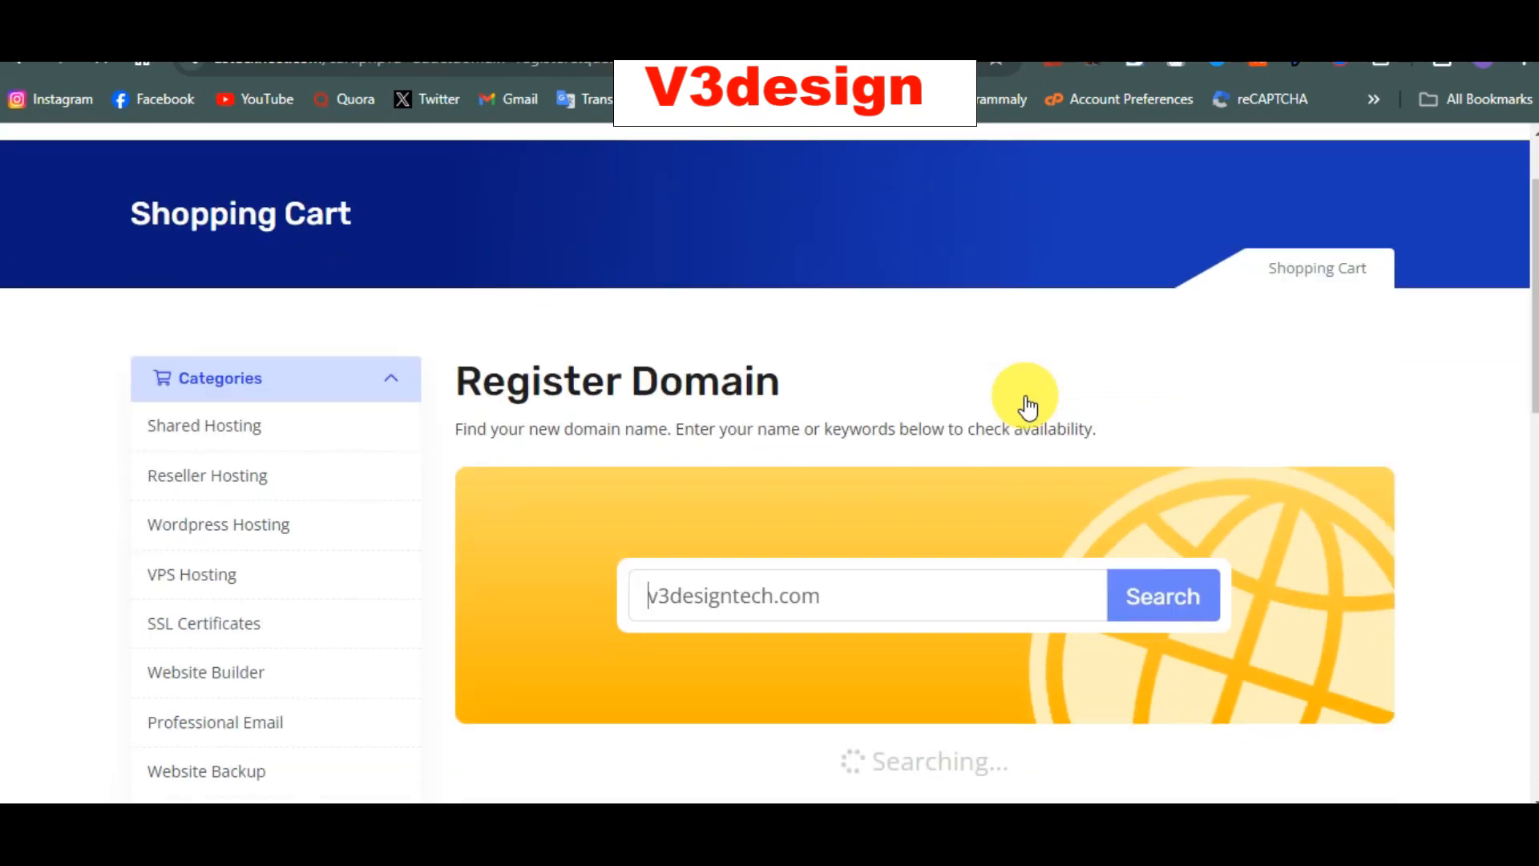
Step: Check the search result: v3designtech.com is available for ₦19,240.00NGN
{"action": "scroll", "coordinate": [1027, 407], "scroll_direction": "down", "scroll_amount": 4}
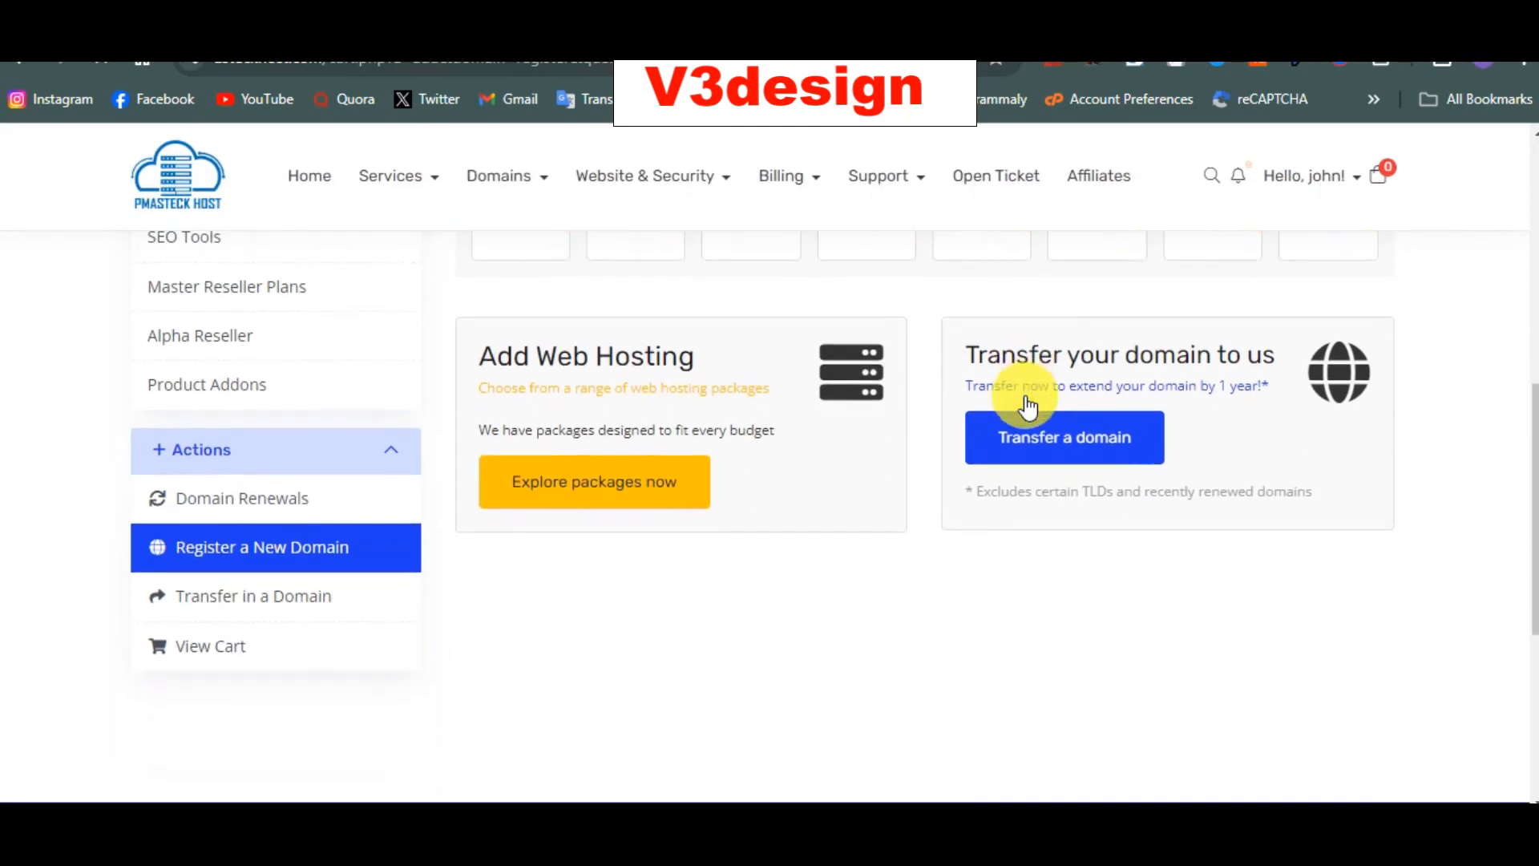
{"action": "scroll", "coordinate": [1027, 407], "scroll_direction": "up", "scroll_amount": 8}
{"action": "scroll", "coordinate": [1027, 406], "scroll_direction": "down", "scroll_amount": 2}
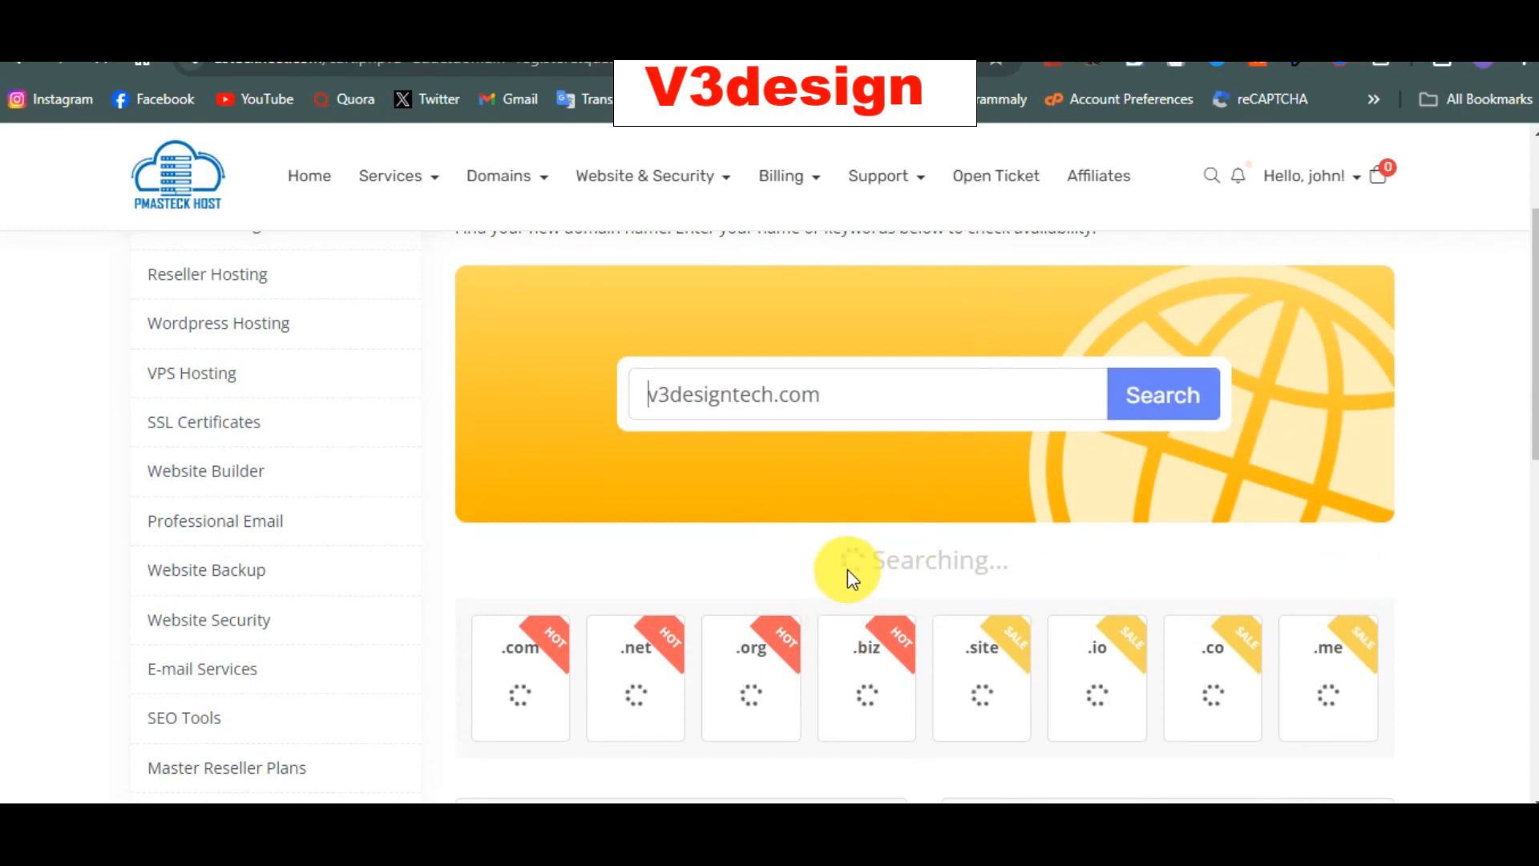
{"action": "left_click_drag", "start_coordinate": [834, 570], "coordinate": [1025, 590]}
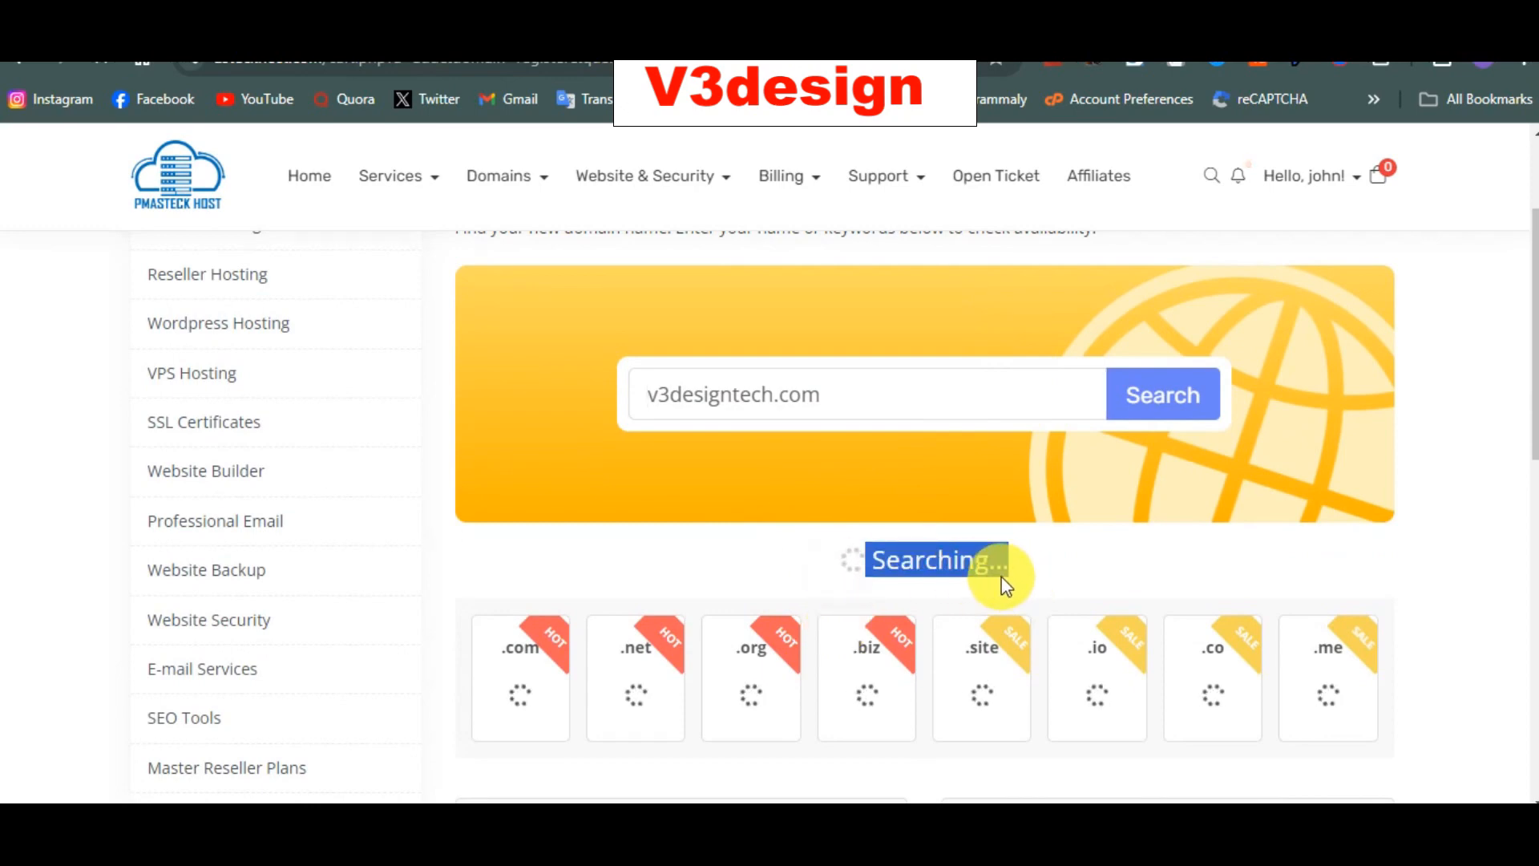
{"action": "left_click", "coordinate": [998, 576]}
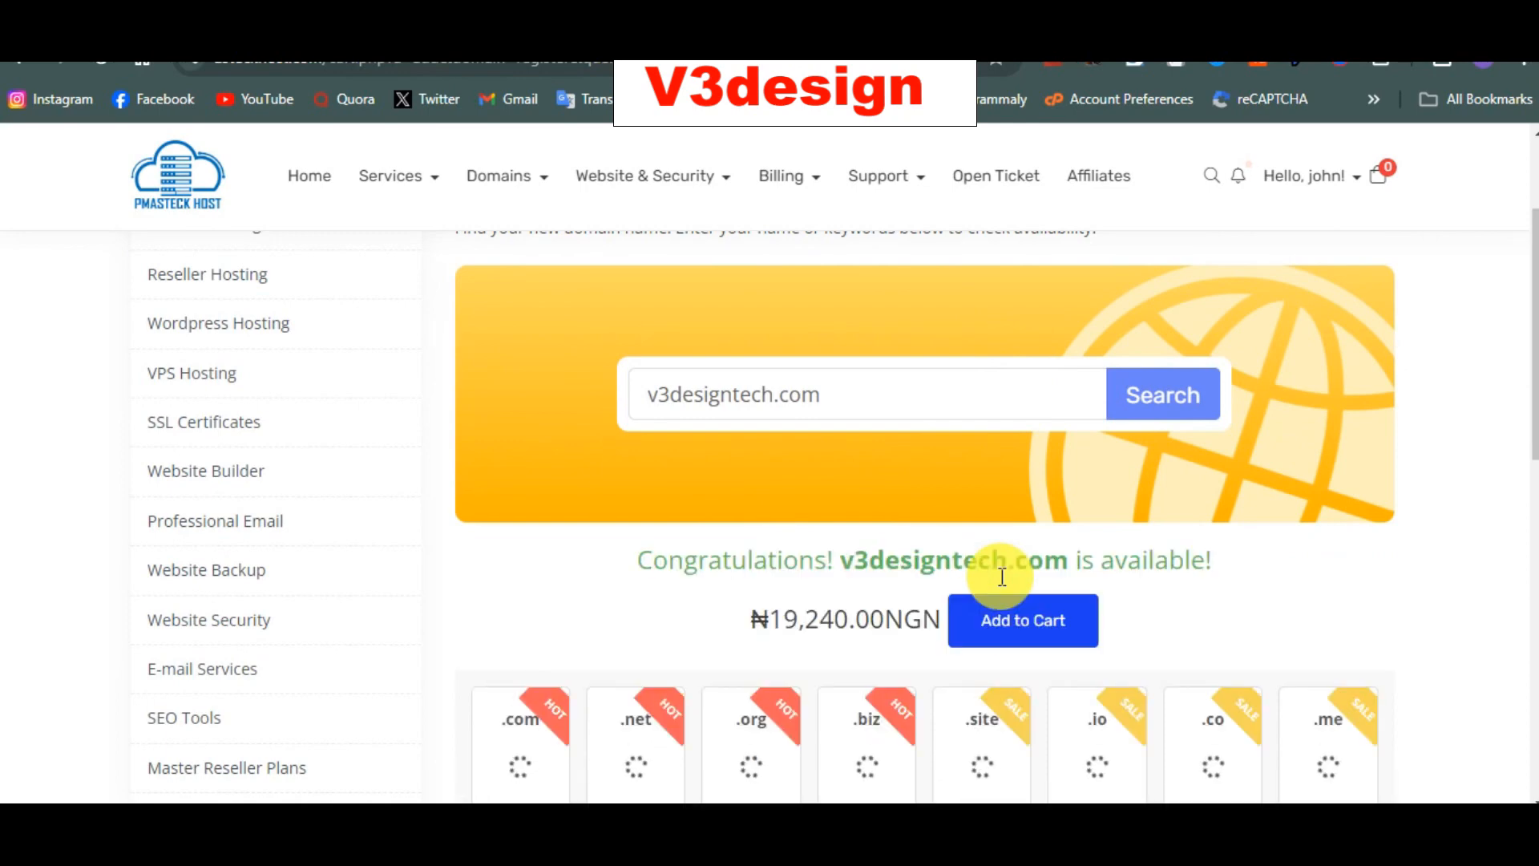
{"action": "left_click_drag", "start_coordinate": [853, 574], "coordinate": [835, 618]}
{"action": "left_click", "coordinate": [838, 618]}
Step: Go to Services > Order New Services to view the Shared Hosting plans
{"action": "scroll", "coordinate": [845, 622], "scroll_direction": "down", "scroll_amount": 3}
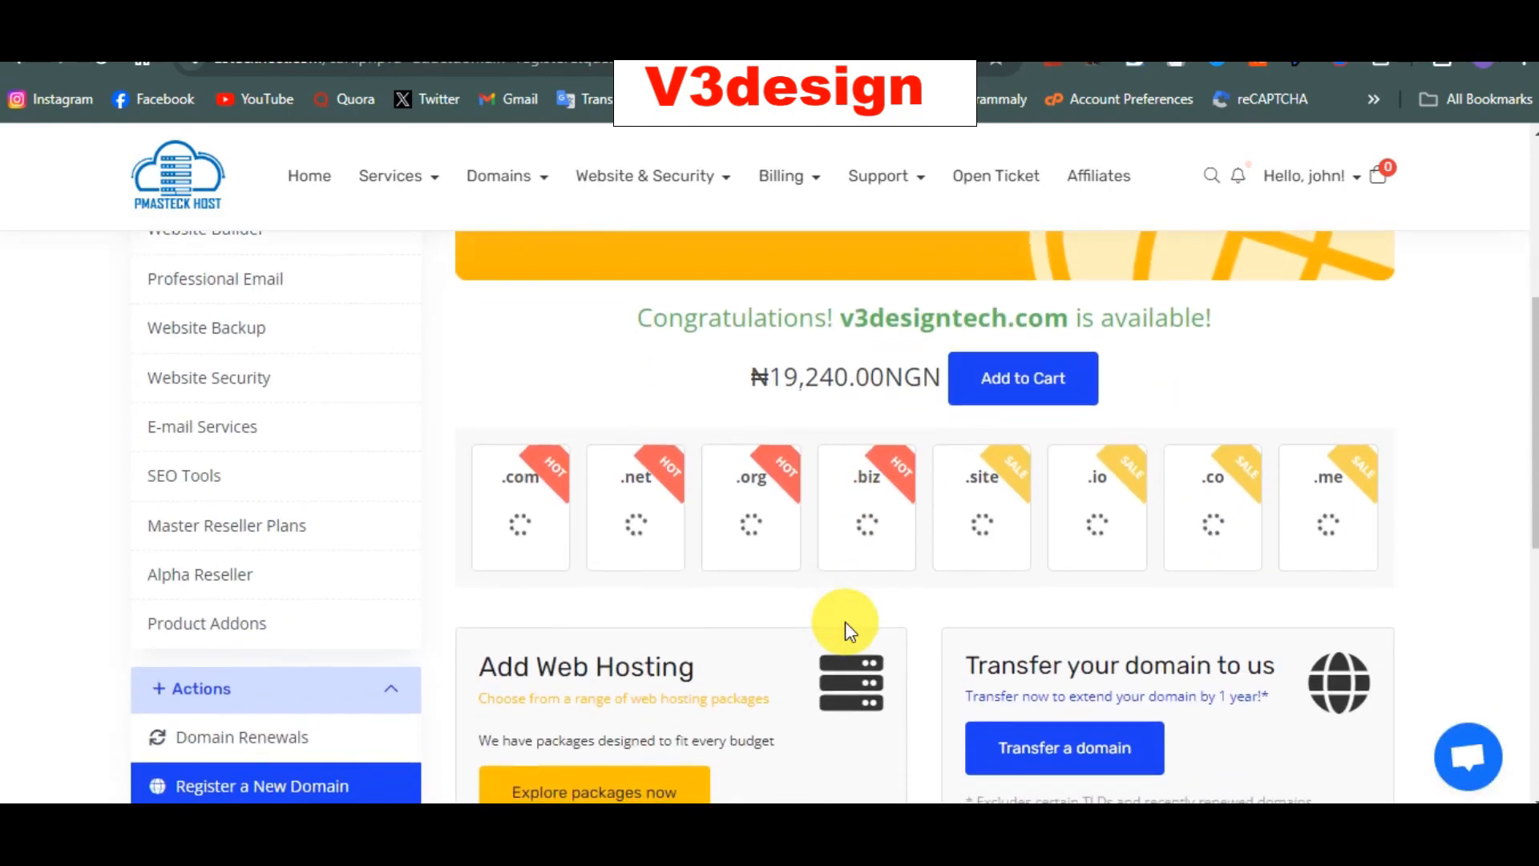
{"action": "scroll", "coordinate": [845, 622], "scroll_direction": "up", "scroll_amount": 10}
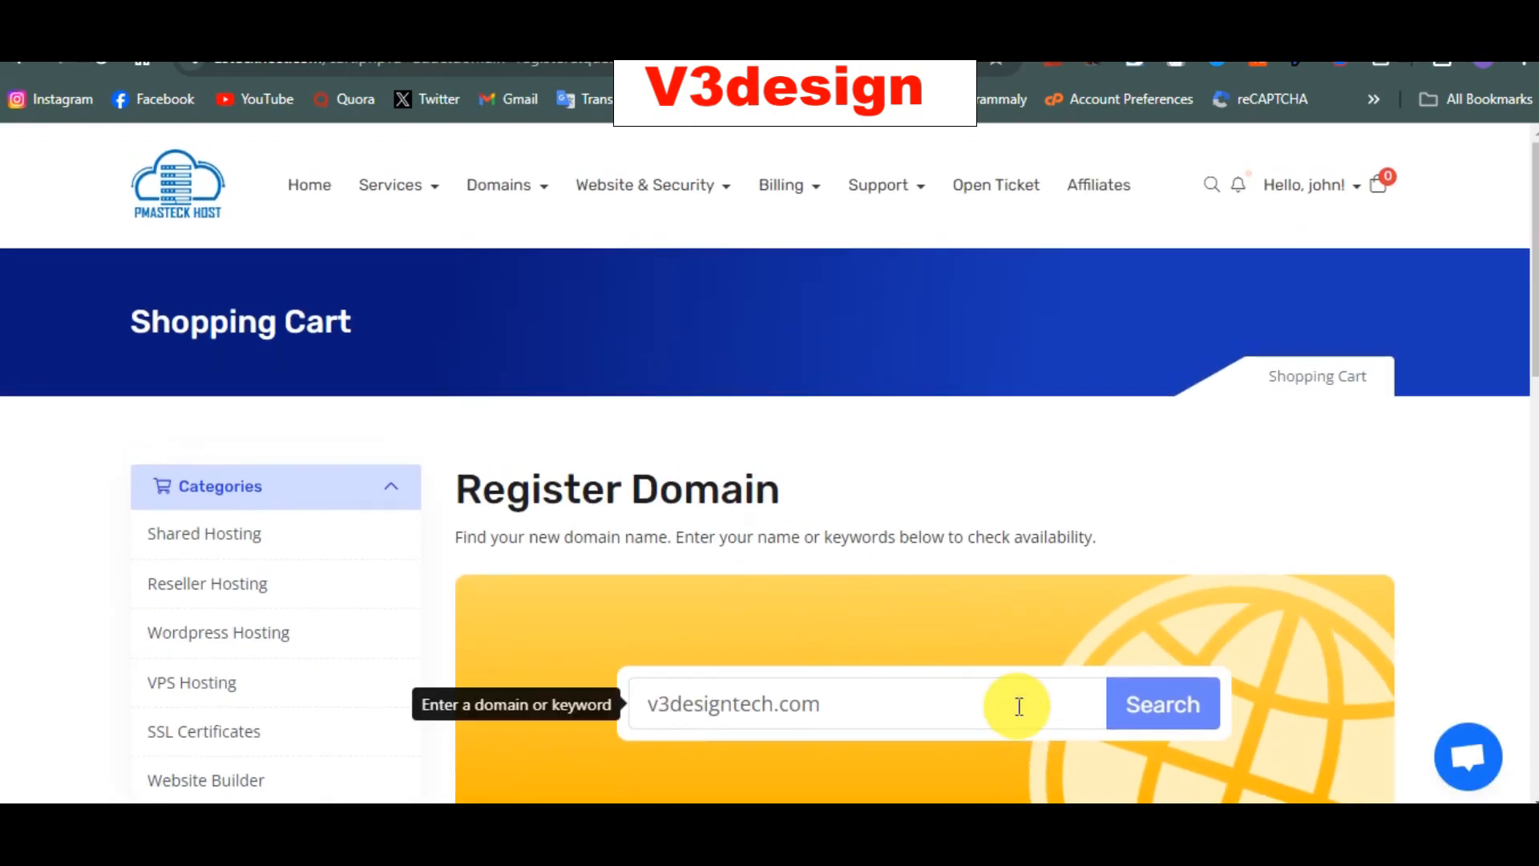
{"action": "scroll", "coordinate": [1018, 705], "scroll_direction": "down", "scroll_amount": 10}
{"action": "scroll", "coordinate": [1037, 666], "scroll_direction": "up", "scroll_amount": 3}
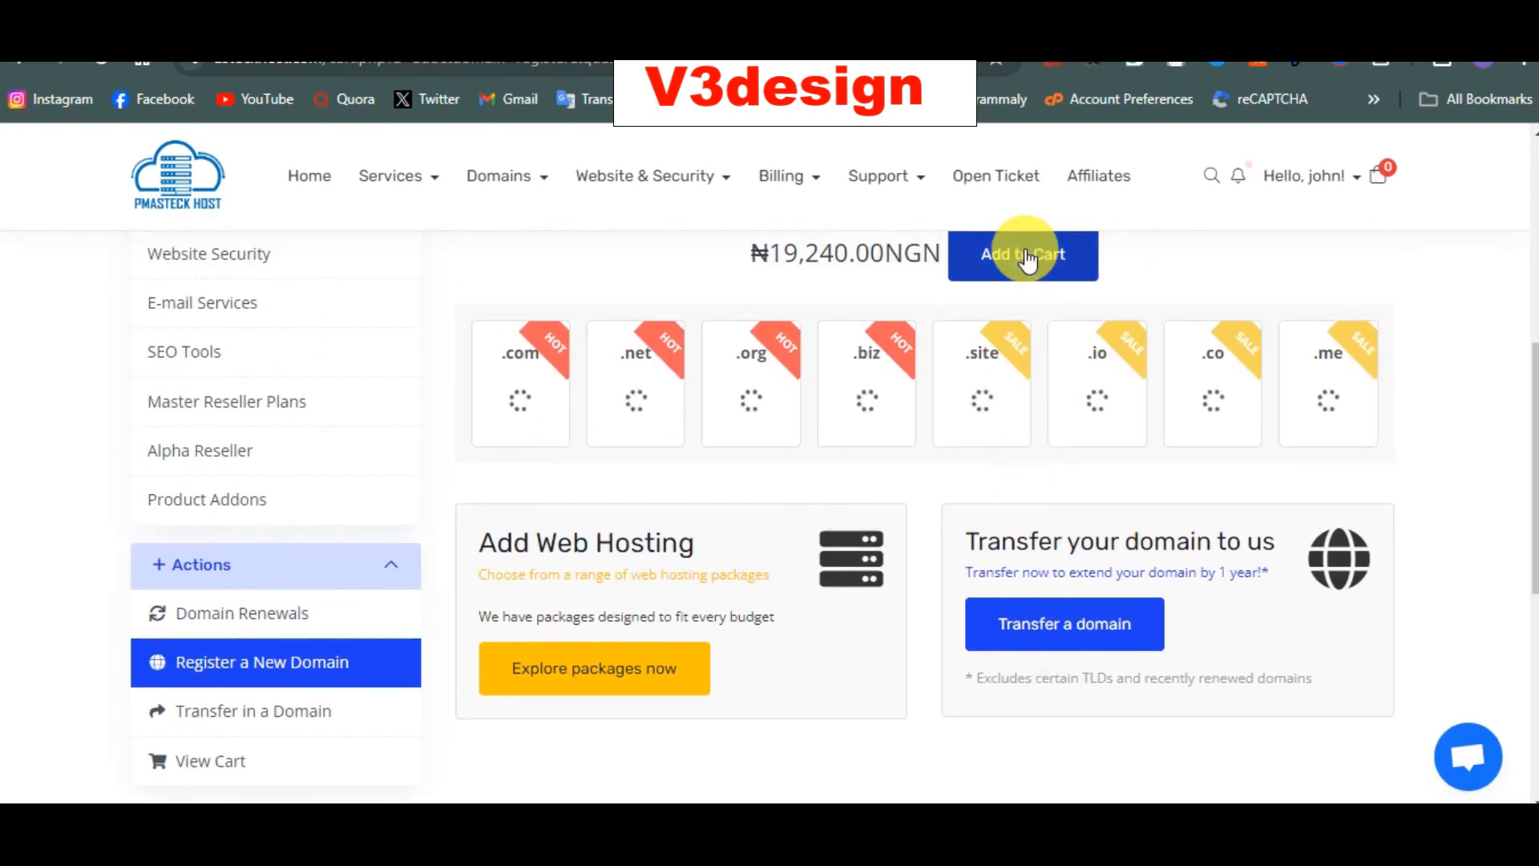
{"action": "scroll", "coordinate": [1024, 254], "scroll_direction": "up", "scroll_amount": 5}
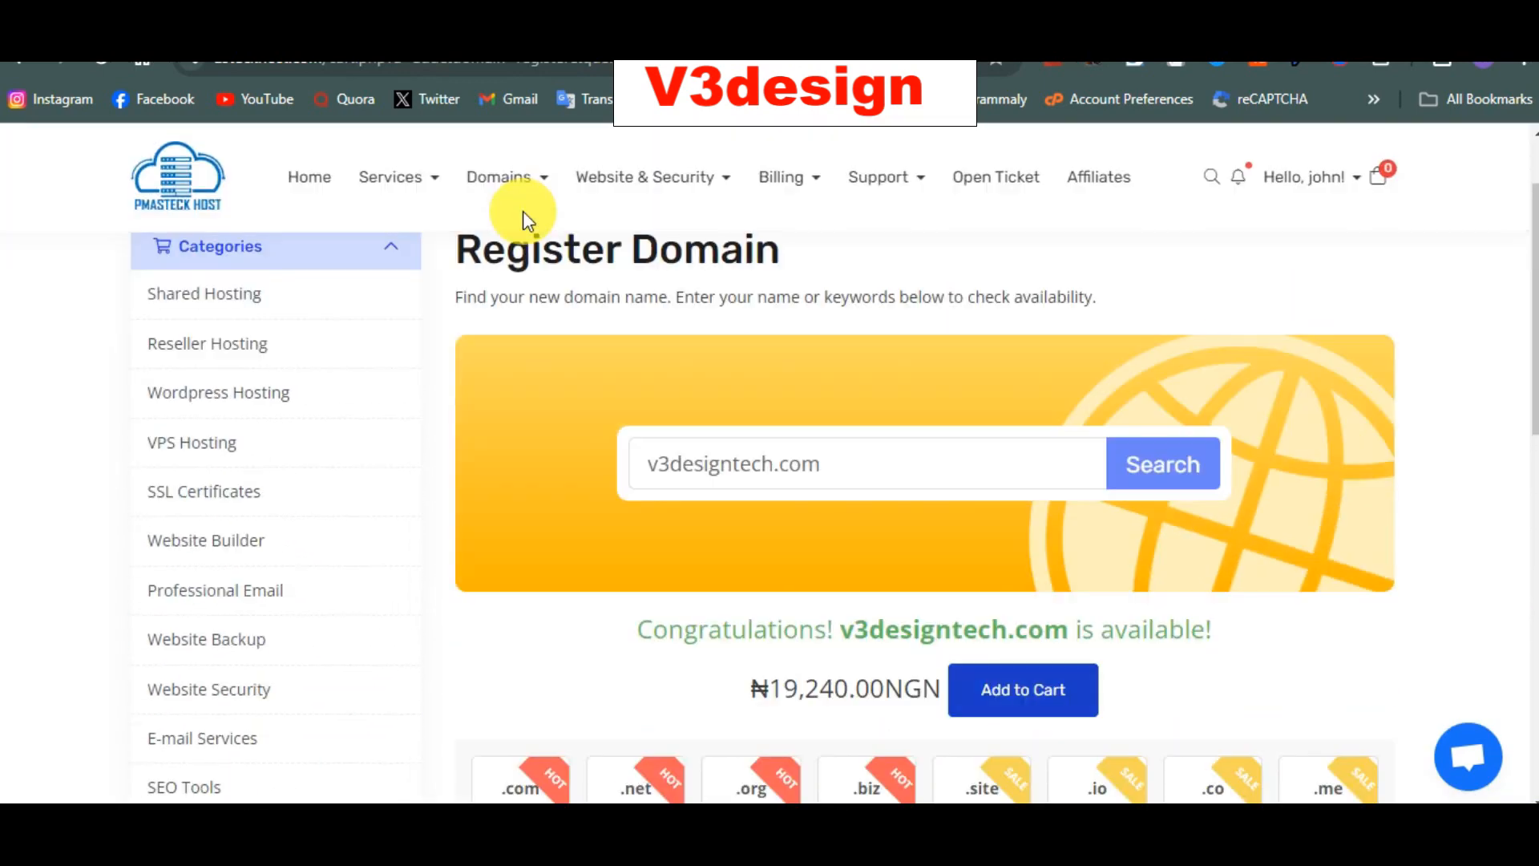
{"action": "left_click", "coordinate": [436, 191]}
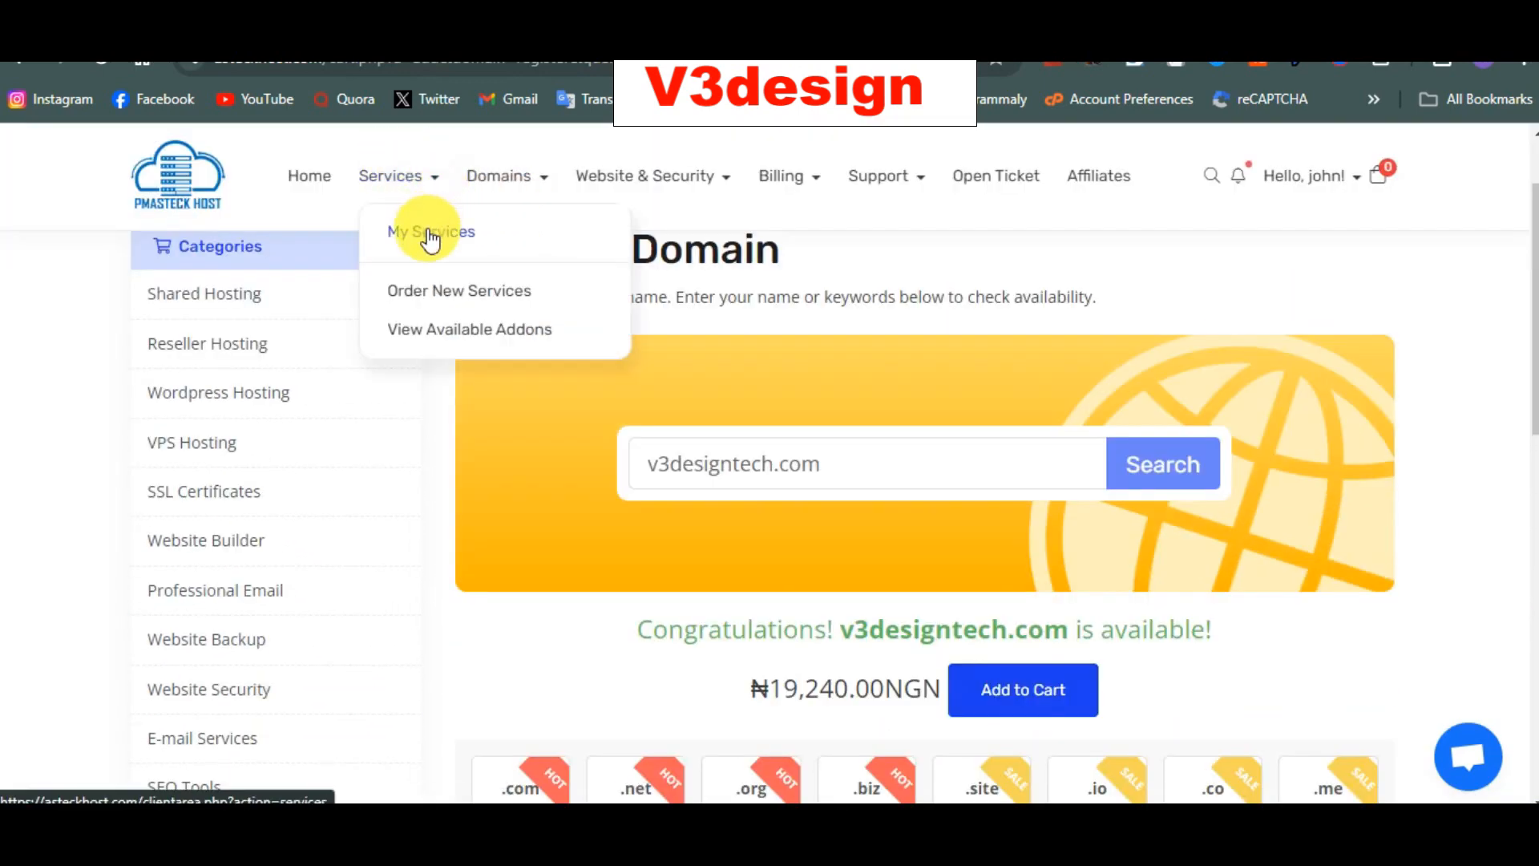
{"action": "left_click", "coordinate": [451, 298]}
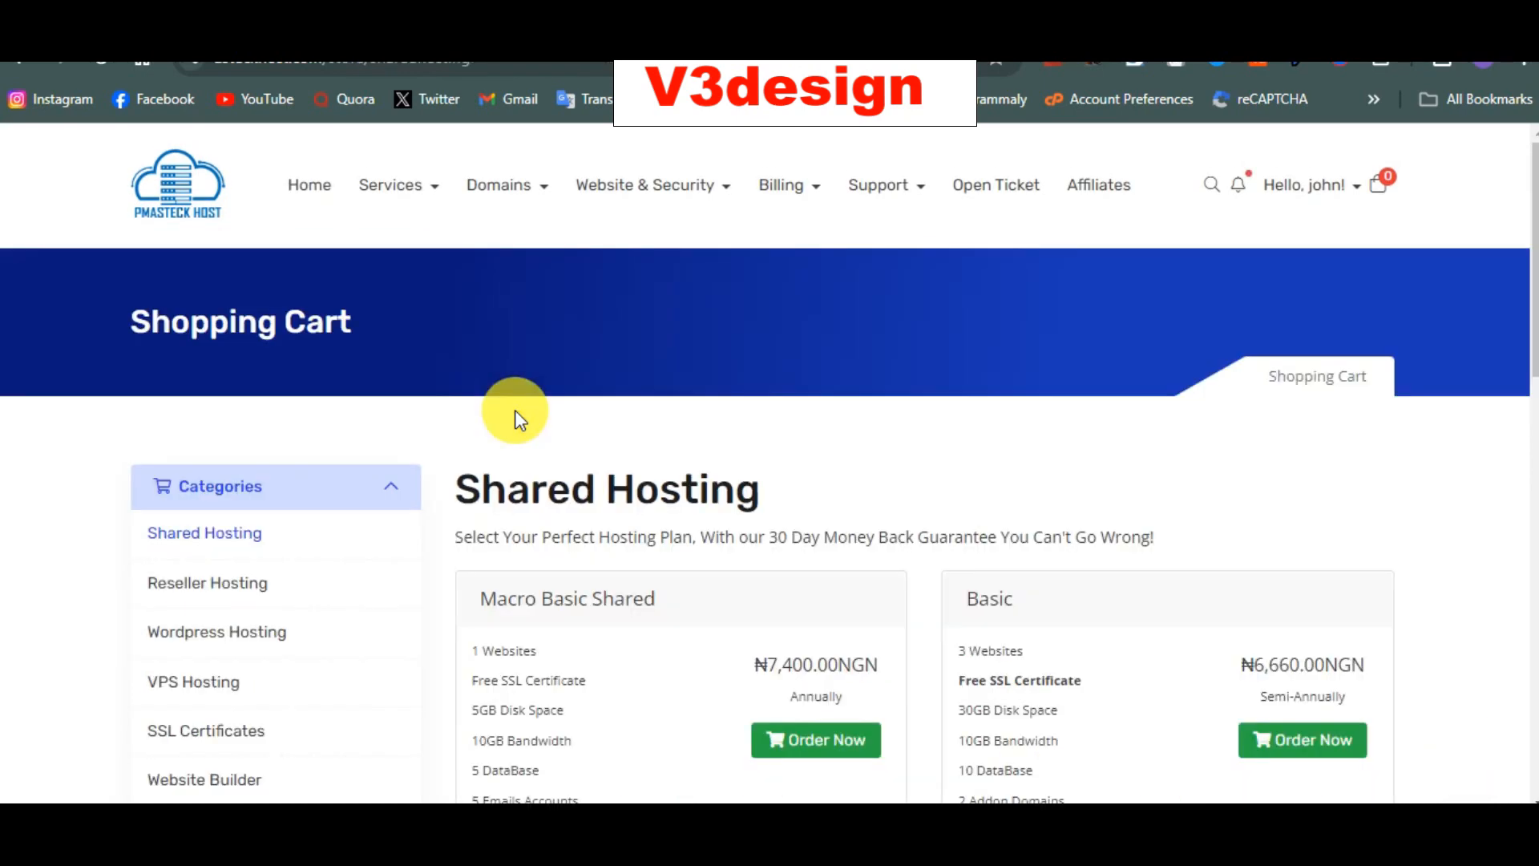
Step: Compare the Macro Basic Shared and Basic plan cards
{"action": "scroll", "coordinate": [514, 410], "scroll_direction": "down", "scroll_amount": 3}
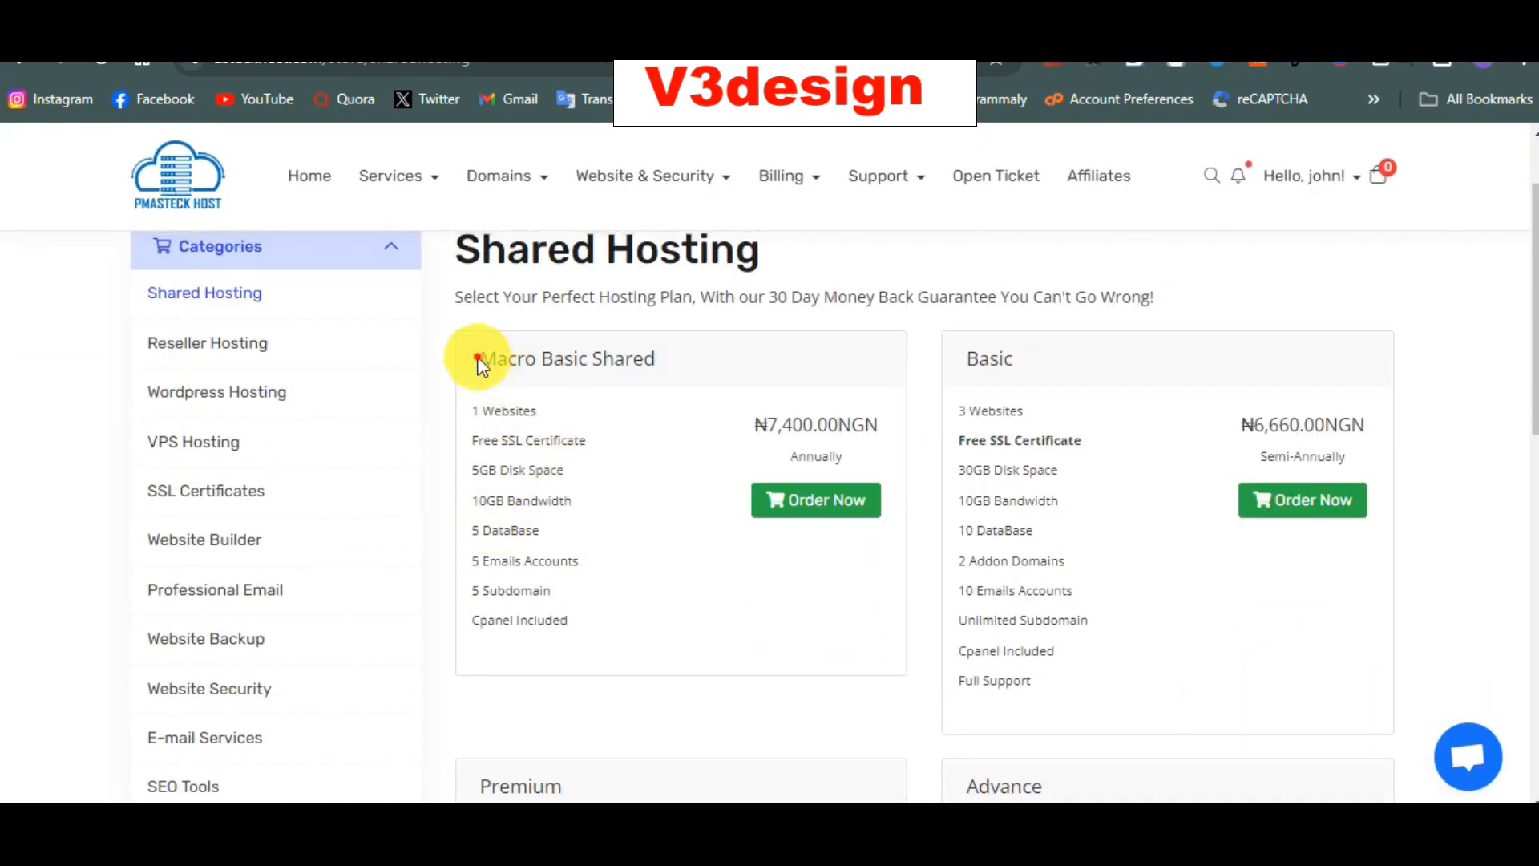
{"action": "left_click_drag", "start_coordinate": [479, 361], "coordinate": [643, 364]}
{"action": "left_click", "coordinate": [1041, 358]}
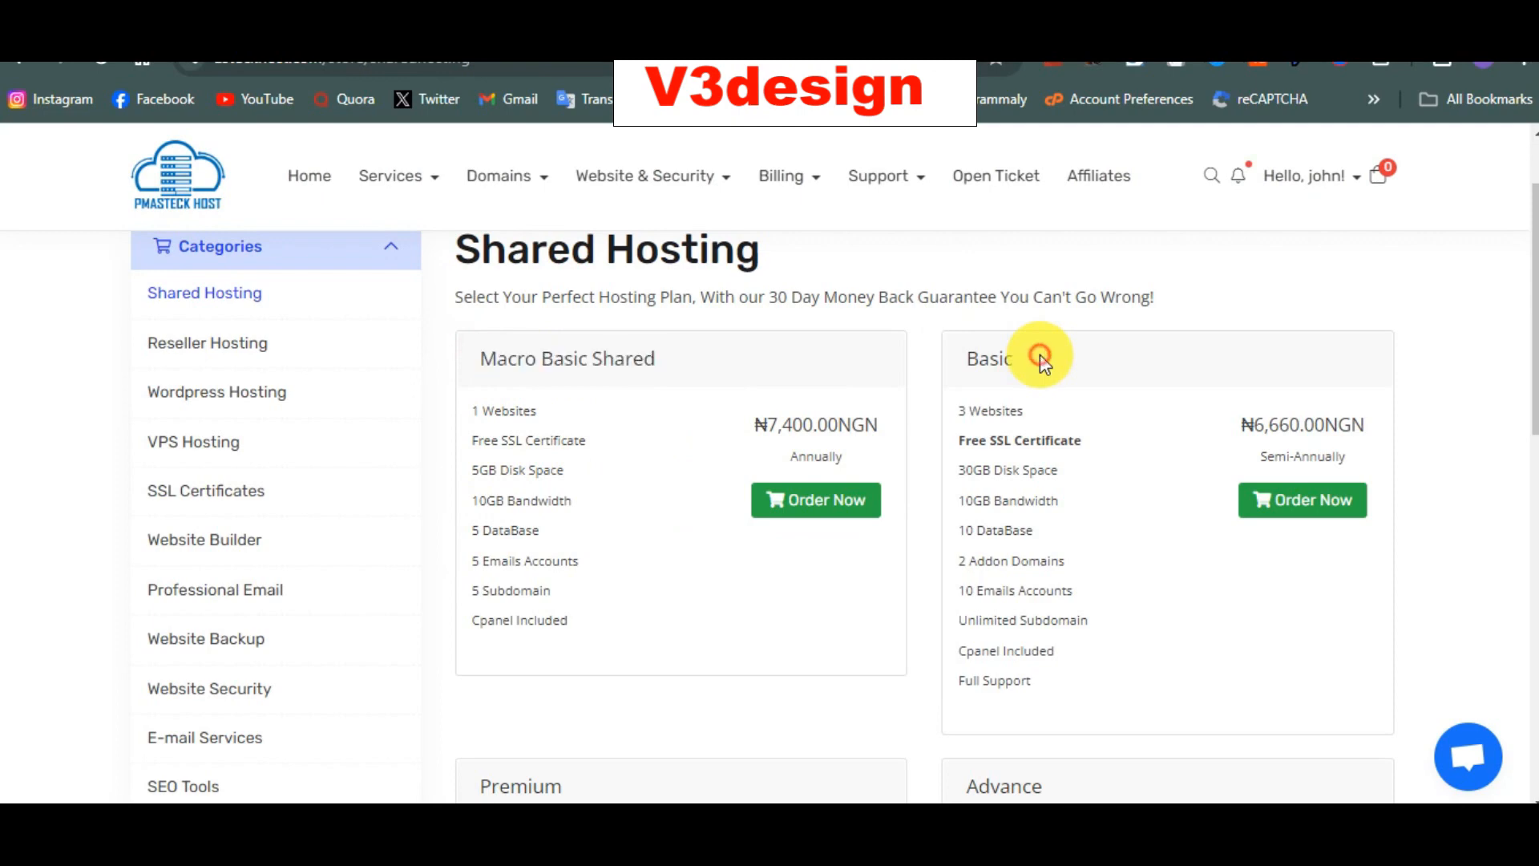
{"action": "left_click_drag", "start_coordinate": [1041, 358], "coordinate": [971, 363]}
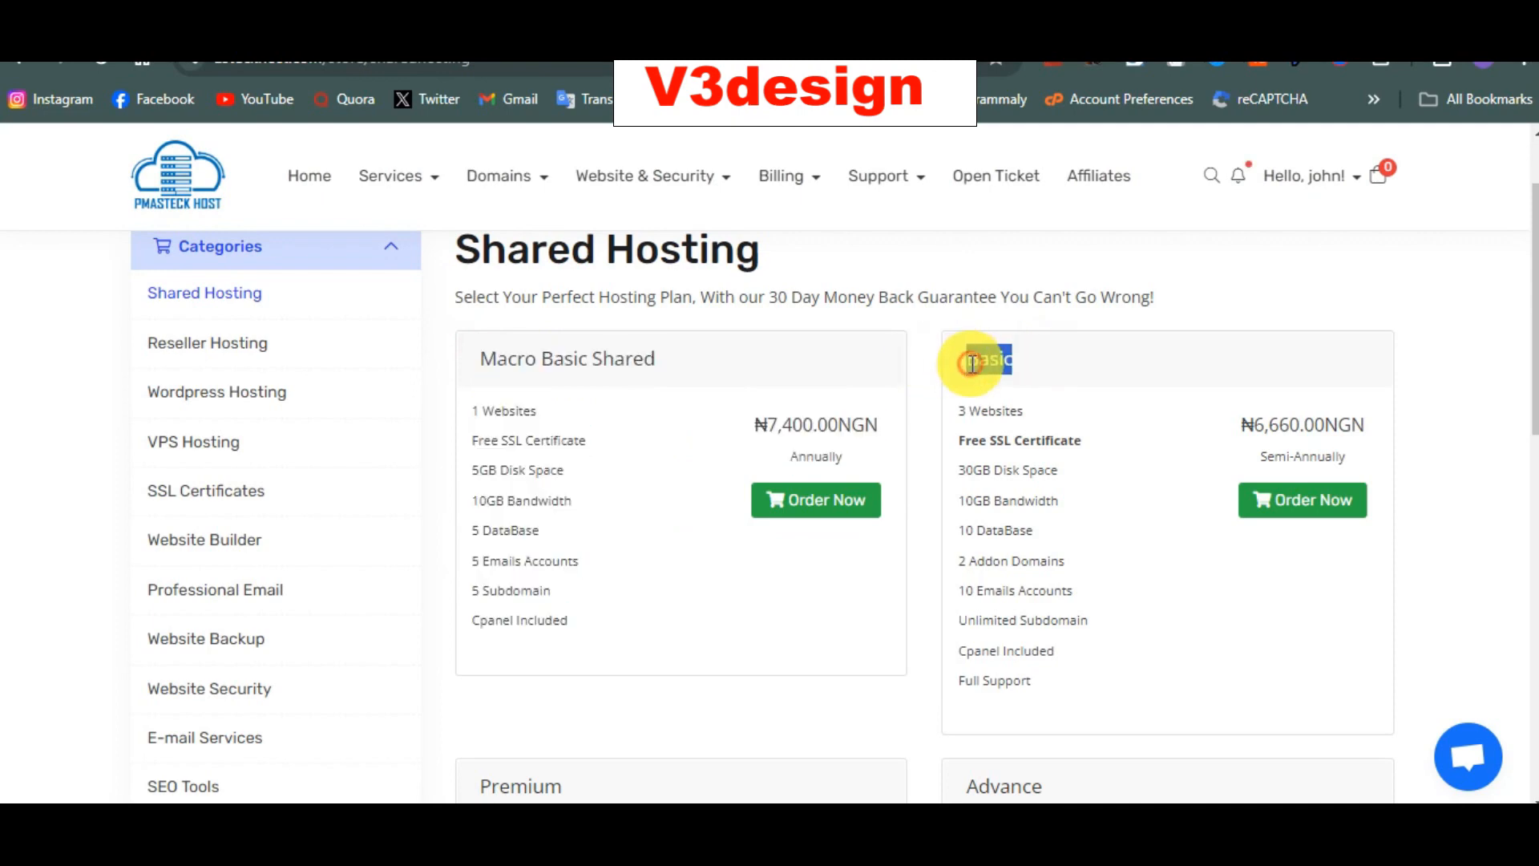
{"action": "left_click", "coordinate": [972, 364]}
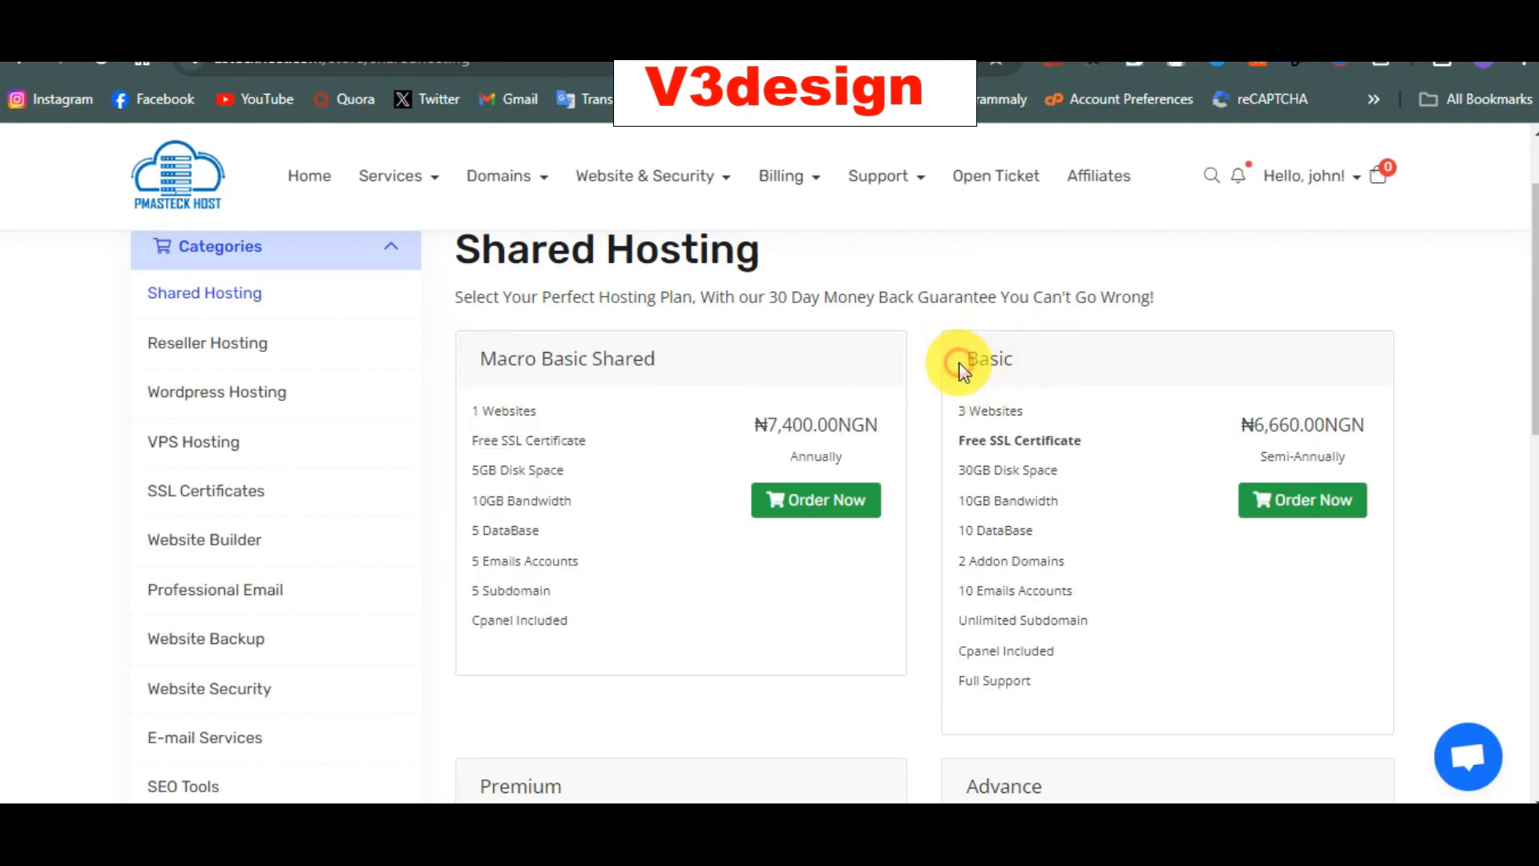
Step: Scroll down to review the Premium and Advance plans, then back up
{"action": "scroll", "coordinate": [958, 363], "scroll_direction": "down", "scroll_amount": 5}
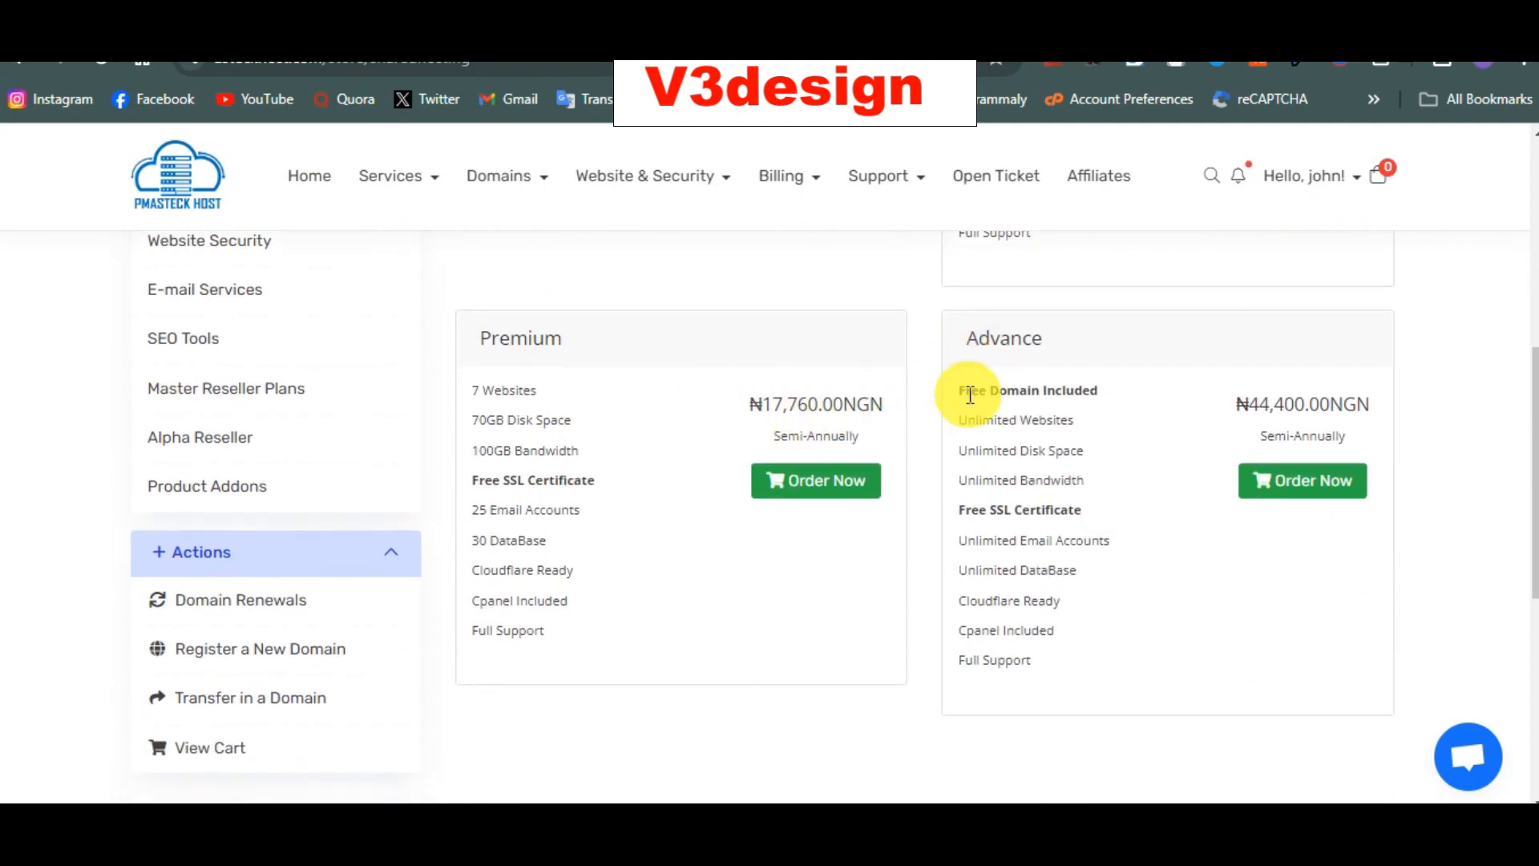
{"action": "scroll", "coordinate": [973, 393], "scroll_direction": "down", "scroll_amount": 3}
{"action": "scroll", "coordinate": [972, 393], "scroll_direction": "up", "scroll_amount": 4}
{"action": "mouse_move", "coordinate": [965, 409]}
{"action": "left_mouse_down"}
{"action": "mouse_move", "coordinate": [1096, 404]}
{"action": "mouse_move", "coordinate": [958, 433]}
{"action": "left_mouse_up"}
{"action": "left_click", "coordinate": [1079, 409]}
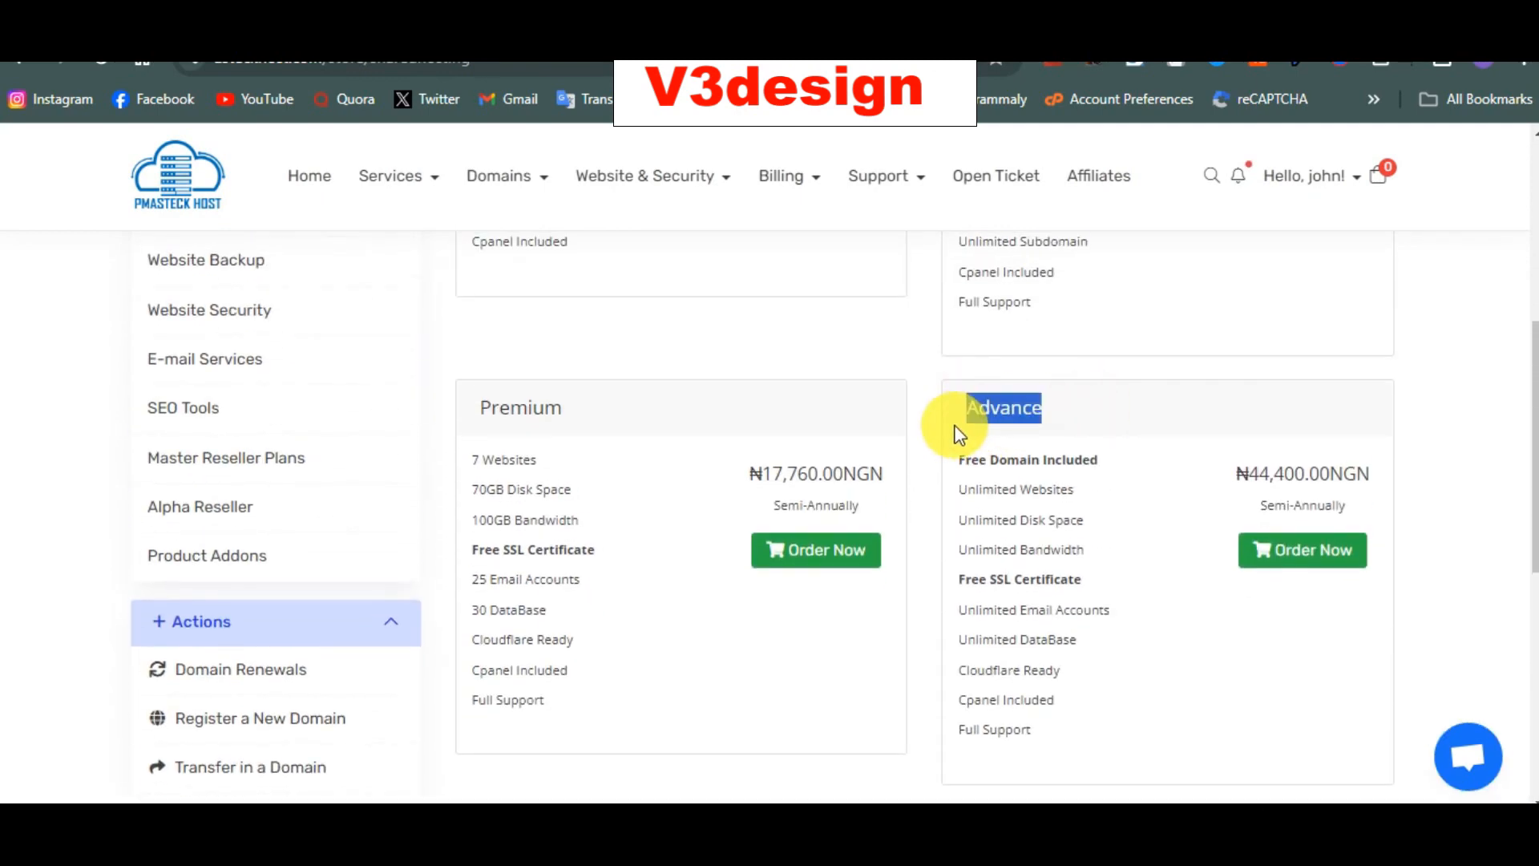
{"action": "left_click", "coordinate": [959, 431]}
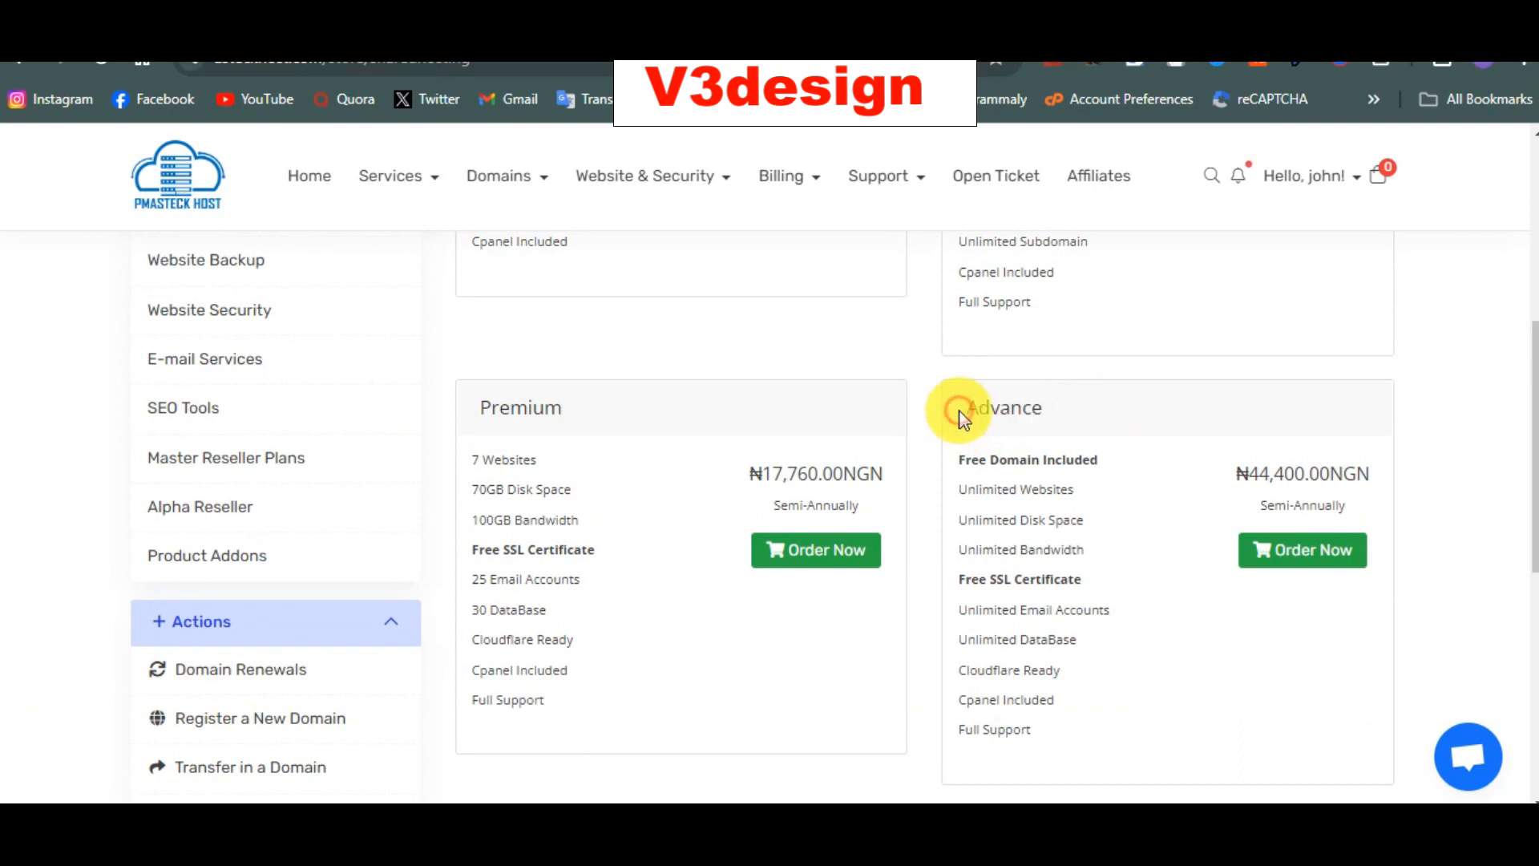
{"action": "left_click", "coordinate": [1050, 439]}
{"action": "scroll", "coordinate": [1050, 439], "scroll_direction": "up", "scroll_amount": 2}
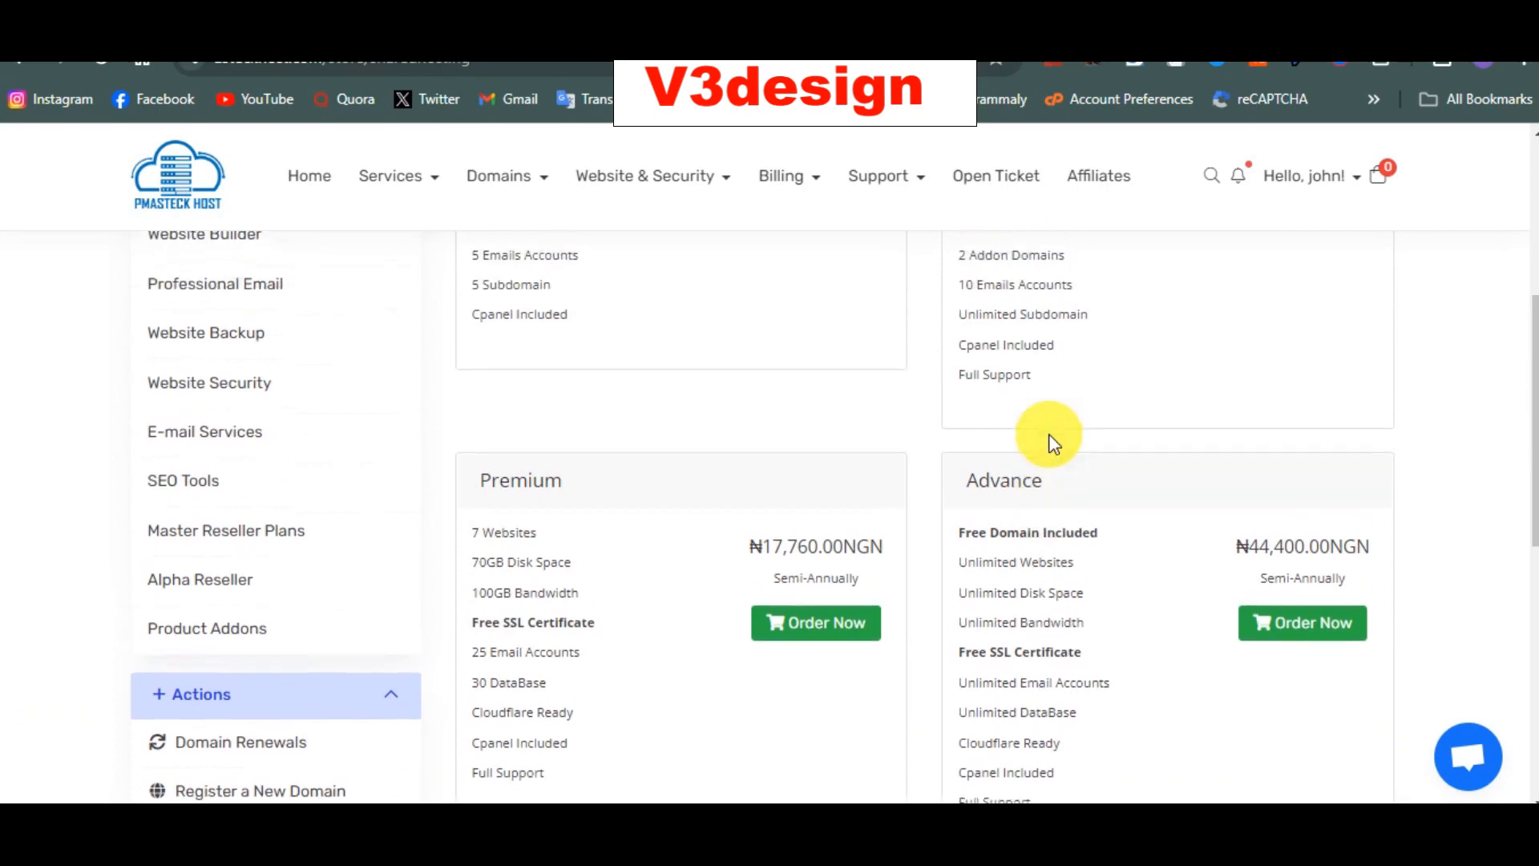
{"action": "scroll", "coordinate": [1049, 435], "scroll_direction": "up", "scroll_amount": 5}
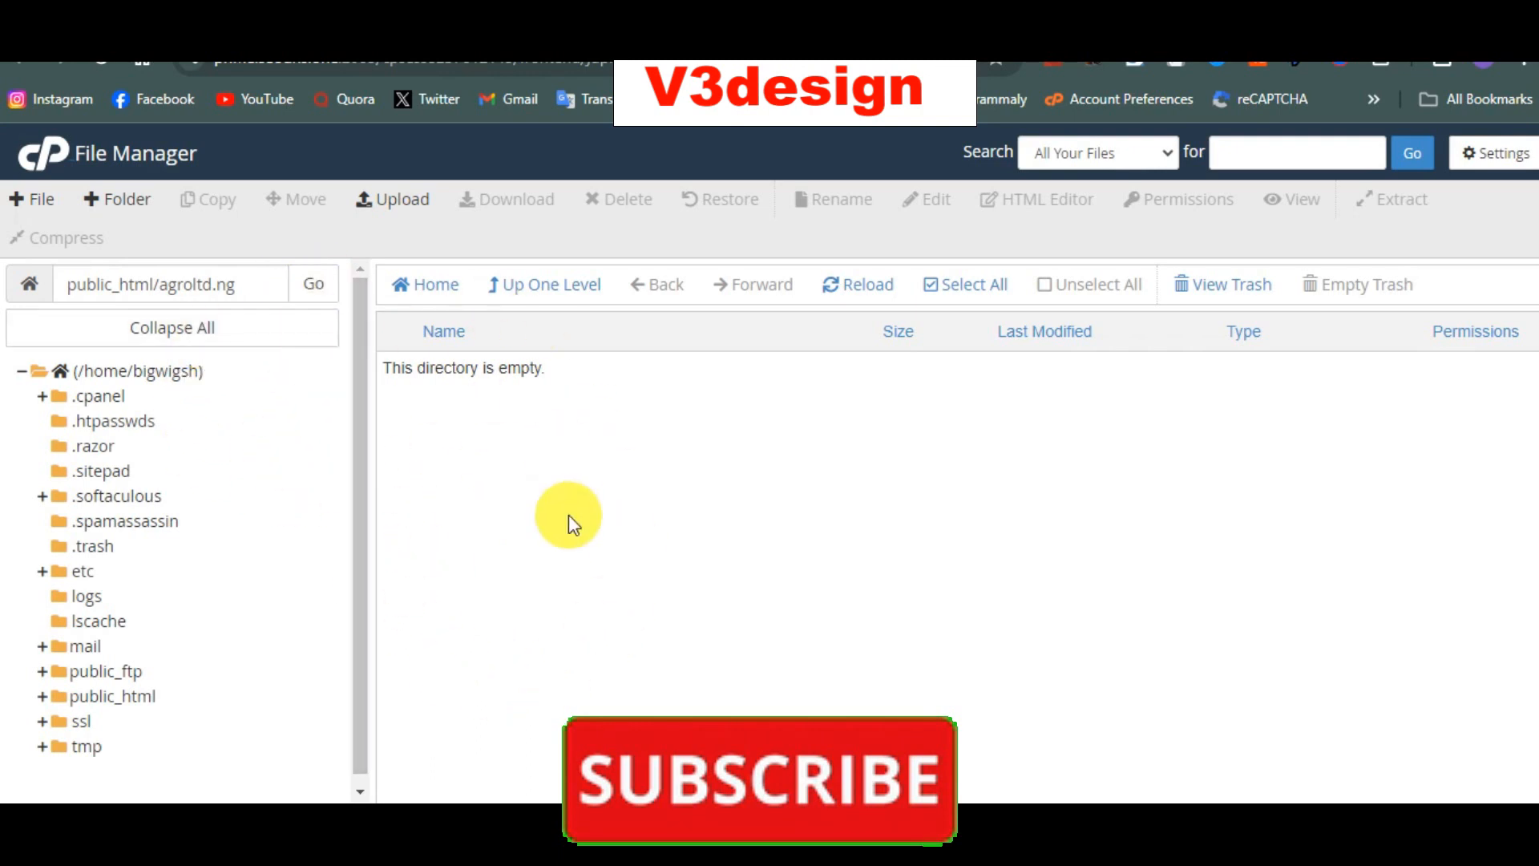
Step: Upload 'local coin p2p.zip' from Desktop > my website into public_html/agroltd.ng
{"action": "left_click", "coordinate": [416, 207]}
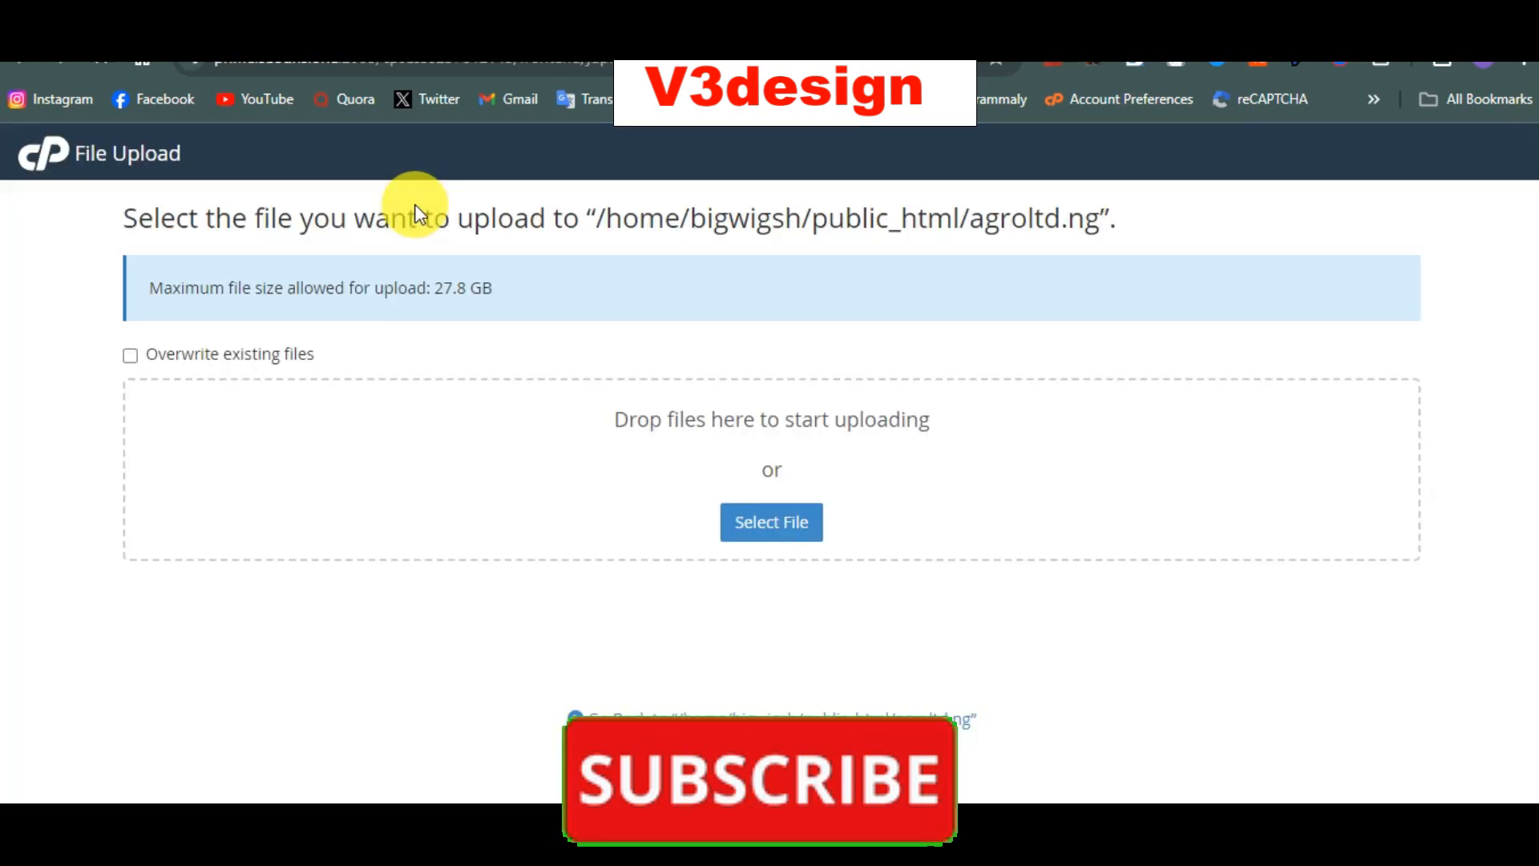
{"action": "left_click", "coordinate": [778, 525]}
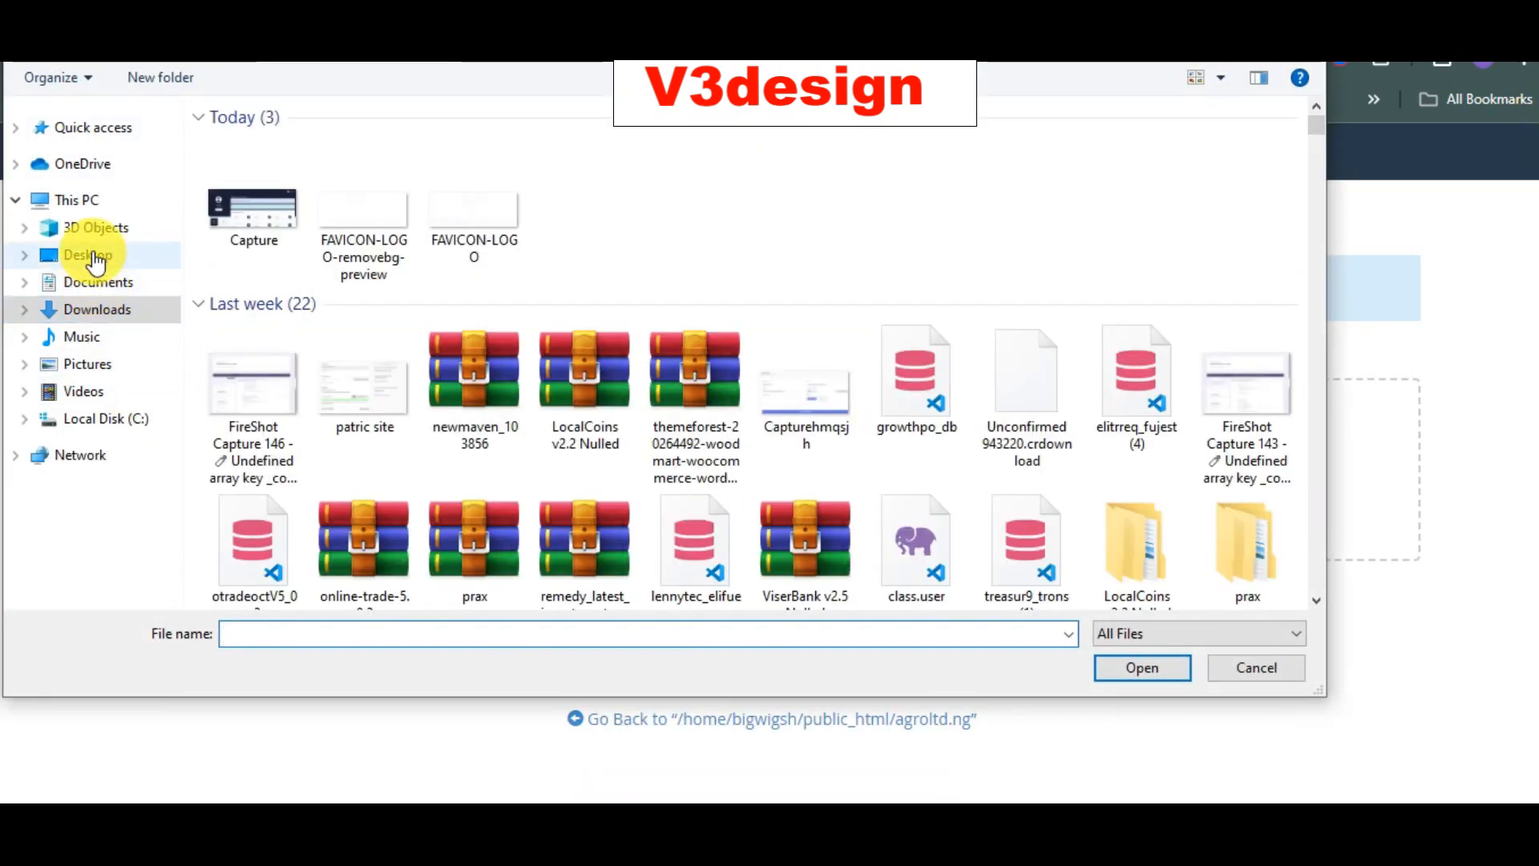
{"action": "left_click", "coordinate": [93, 256]}
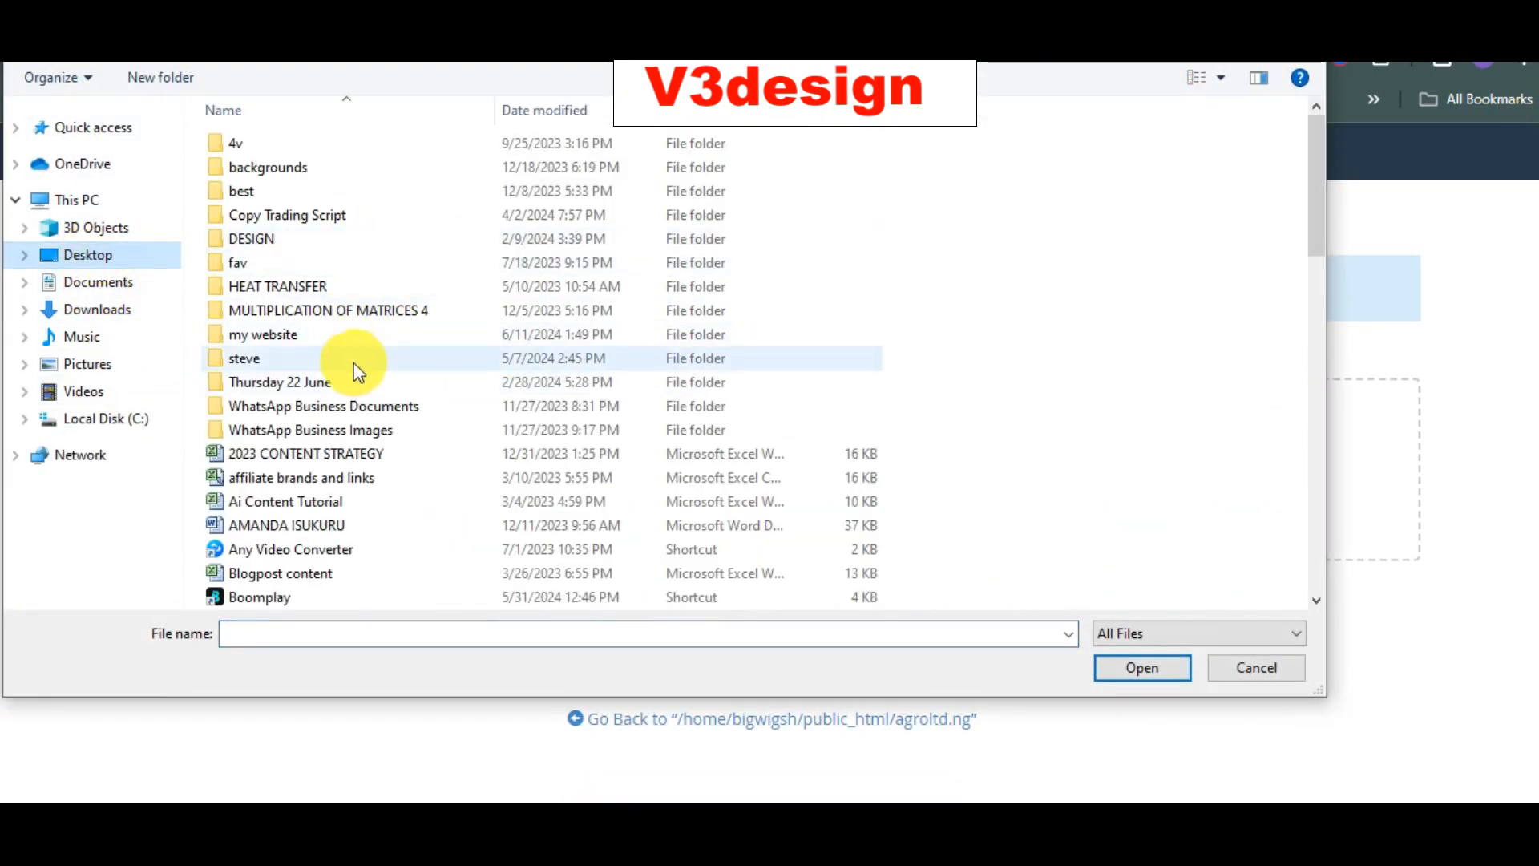
{"action": "double_click", "coordinate": [347, 338]}
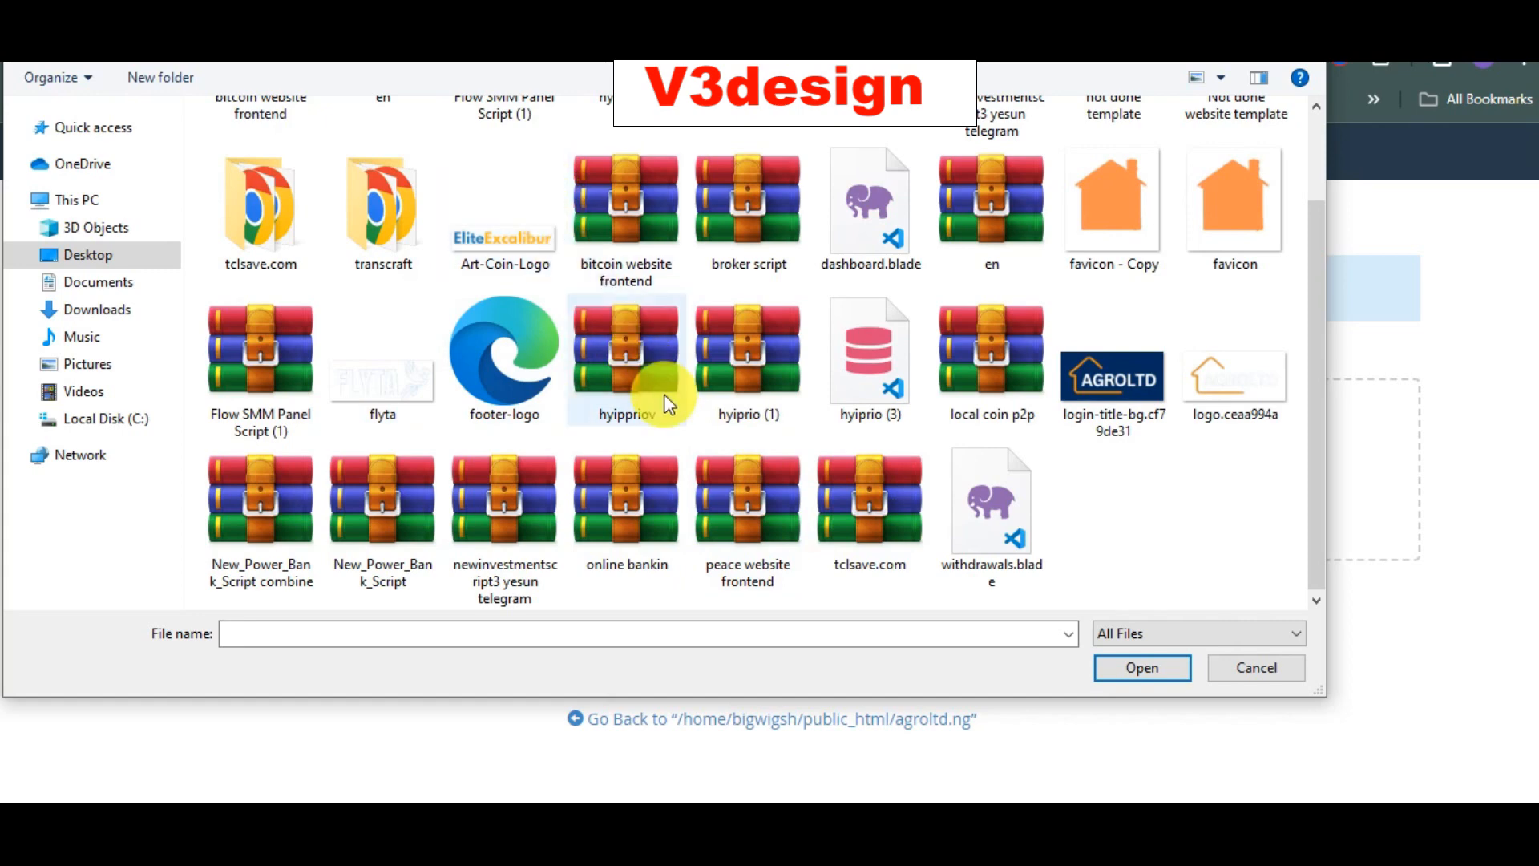
{"action": "scroll", "coordinate": [802, 417], "scroll_direction": "up", "scroll_amount": 2}
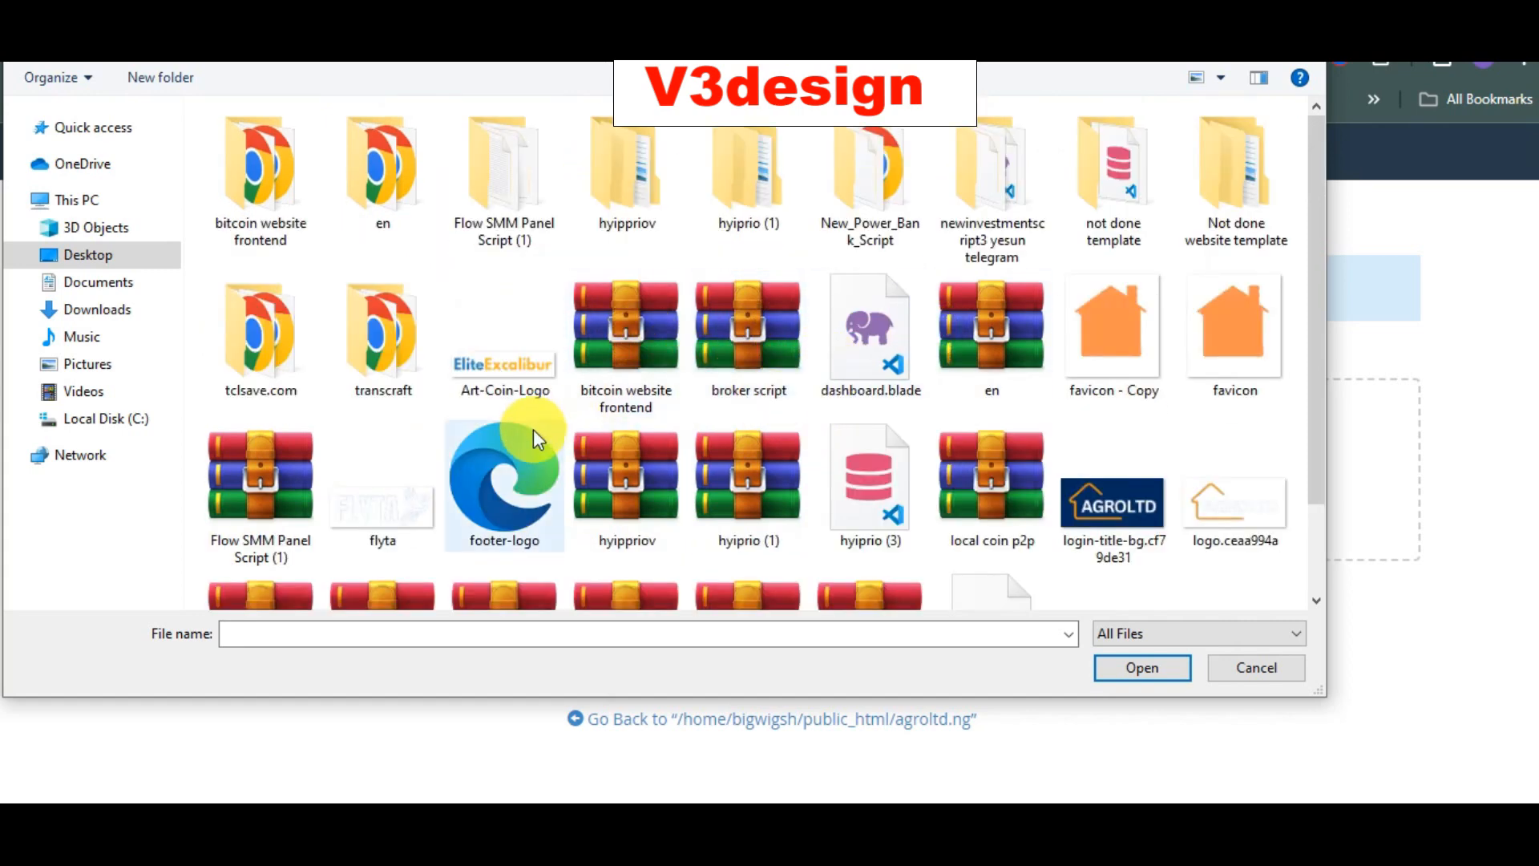
{"action": "scroll", "coordinate": [532, 430], "scroll_direction": "down", "scroll_amount": 2}
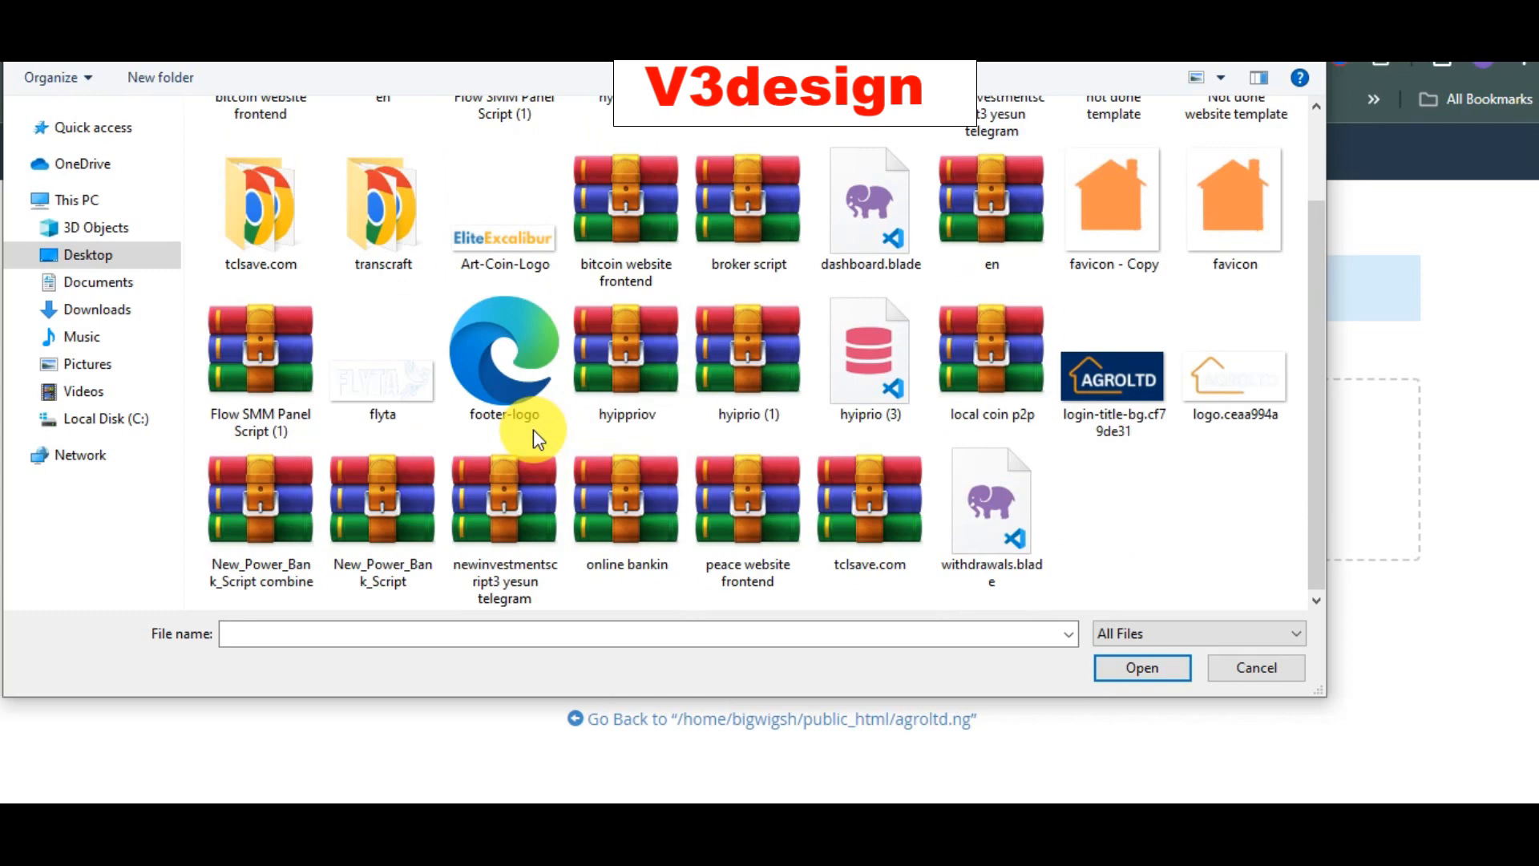
{"action": "left_click", "coordinate": [966, 385]}
{"action": "left_click", "coordinate": [1138, 668]}
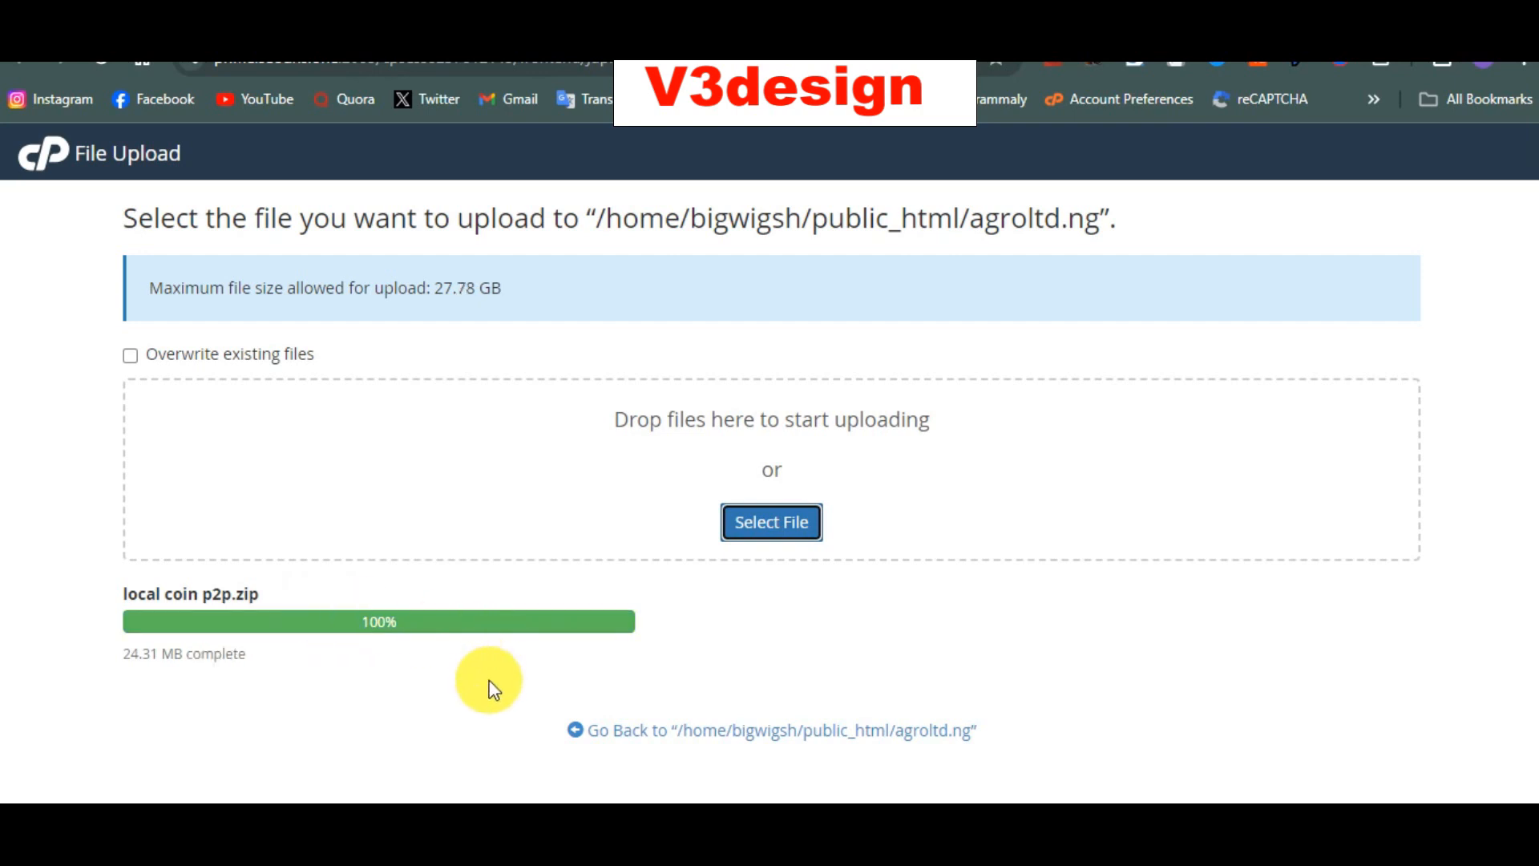
Step: Extract local coin p2p.zip in agroltd.ng, reload the listing and open the new Files folder
{"action": "left_click", "coordinate": [714, 731]}
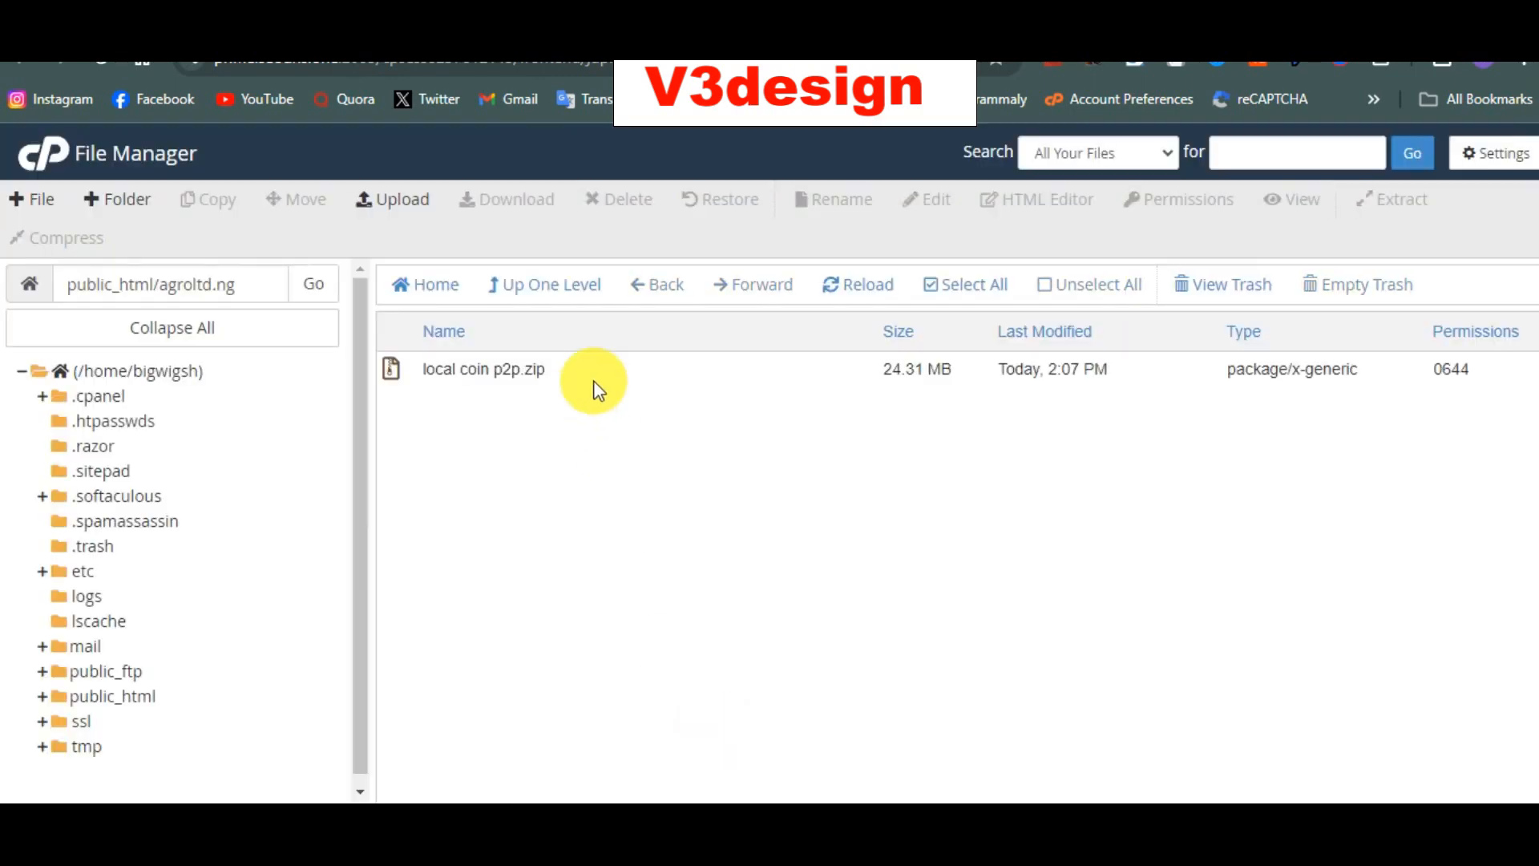
{"action": "left_click", "coordinate": [593, 370]}
{"action": "right_click", "coordinate": [594, 369]}
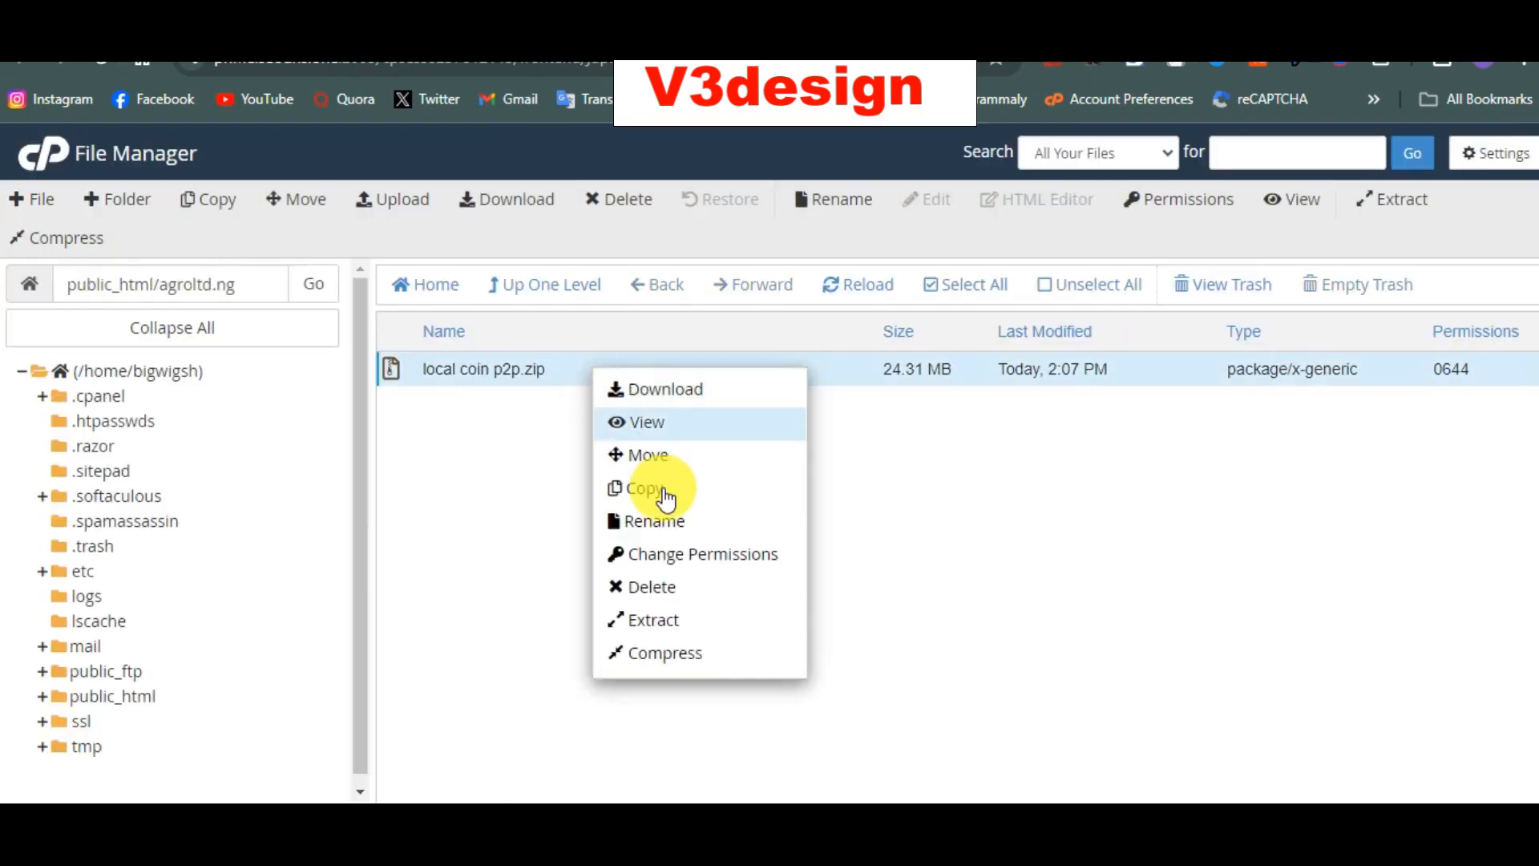
{"action": "left_click", "coordinate": [679, 617]}
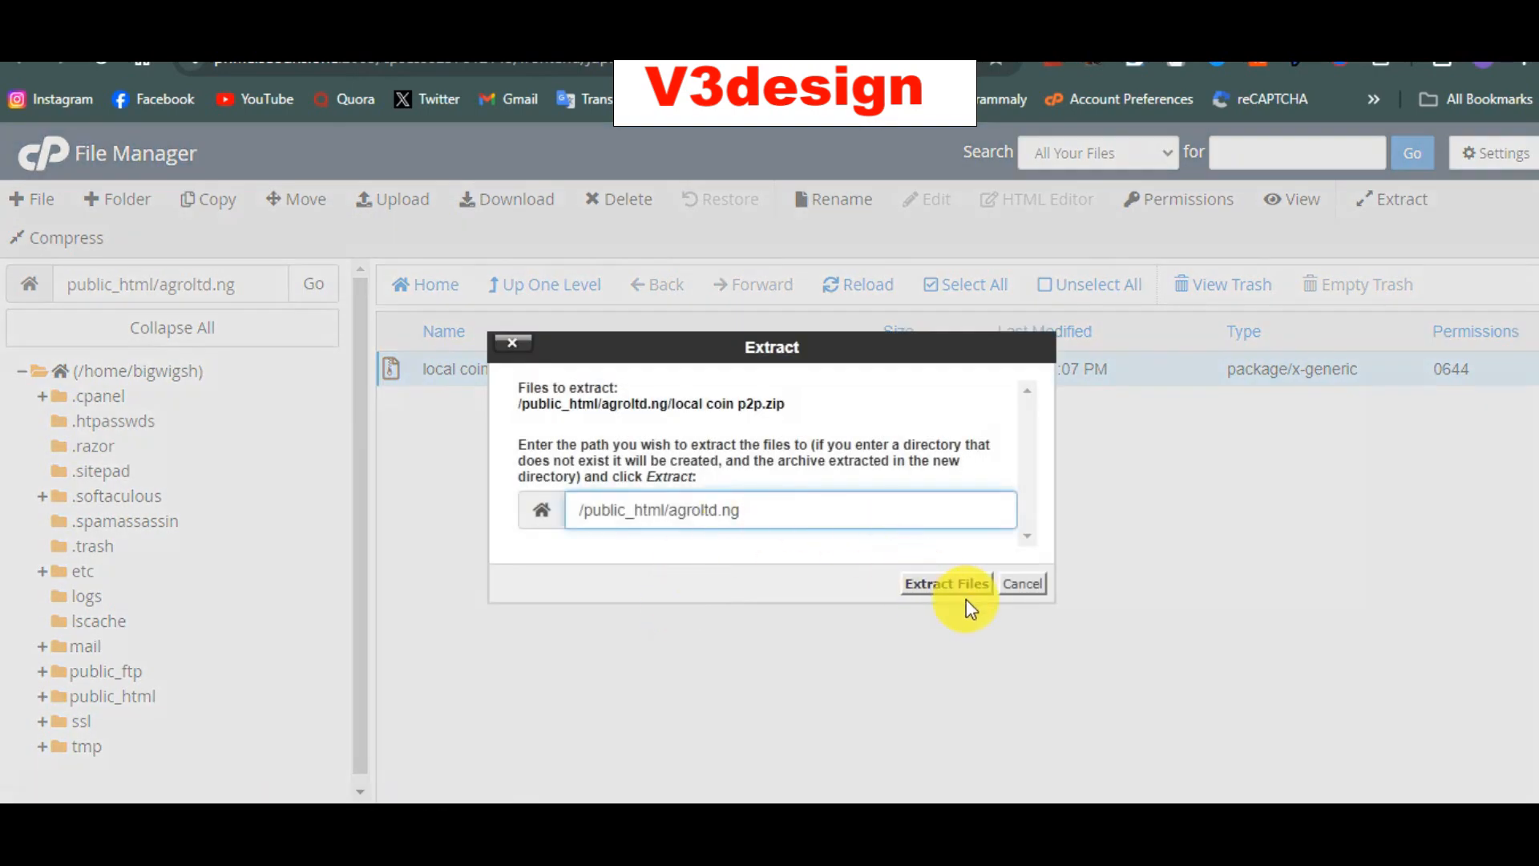
{"action": "left_click", "coordinate": [965, 588]}
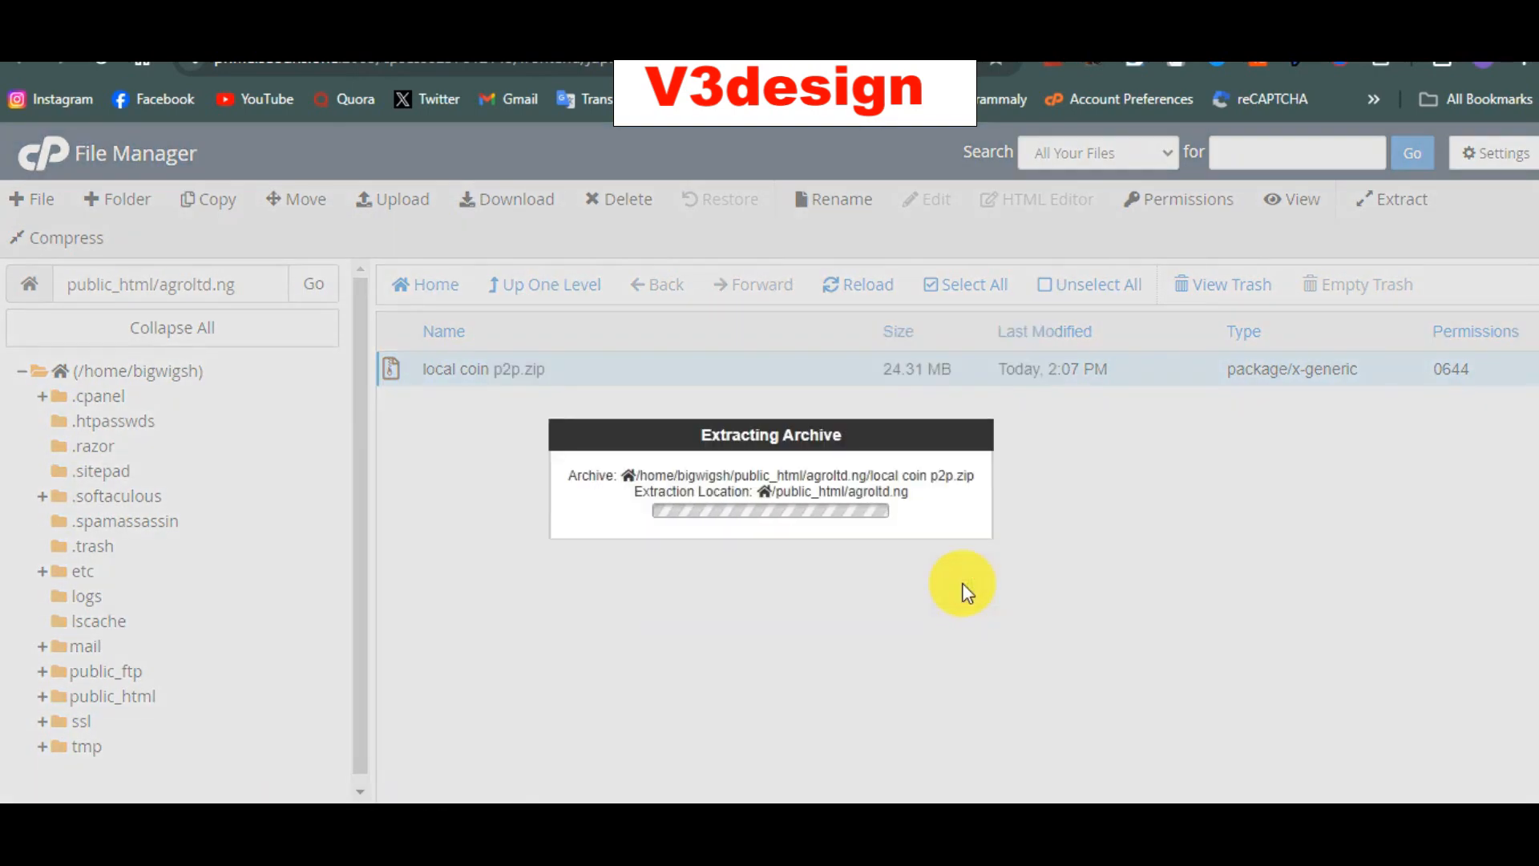
{"action": "scroll", "coordinate": [962, 590], "scroll_direction": "down", "scroll_amount": 10}
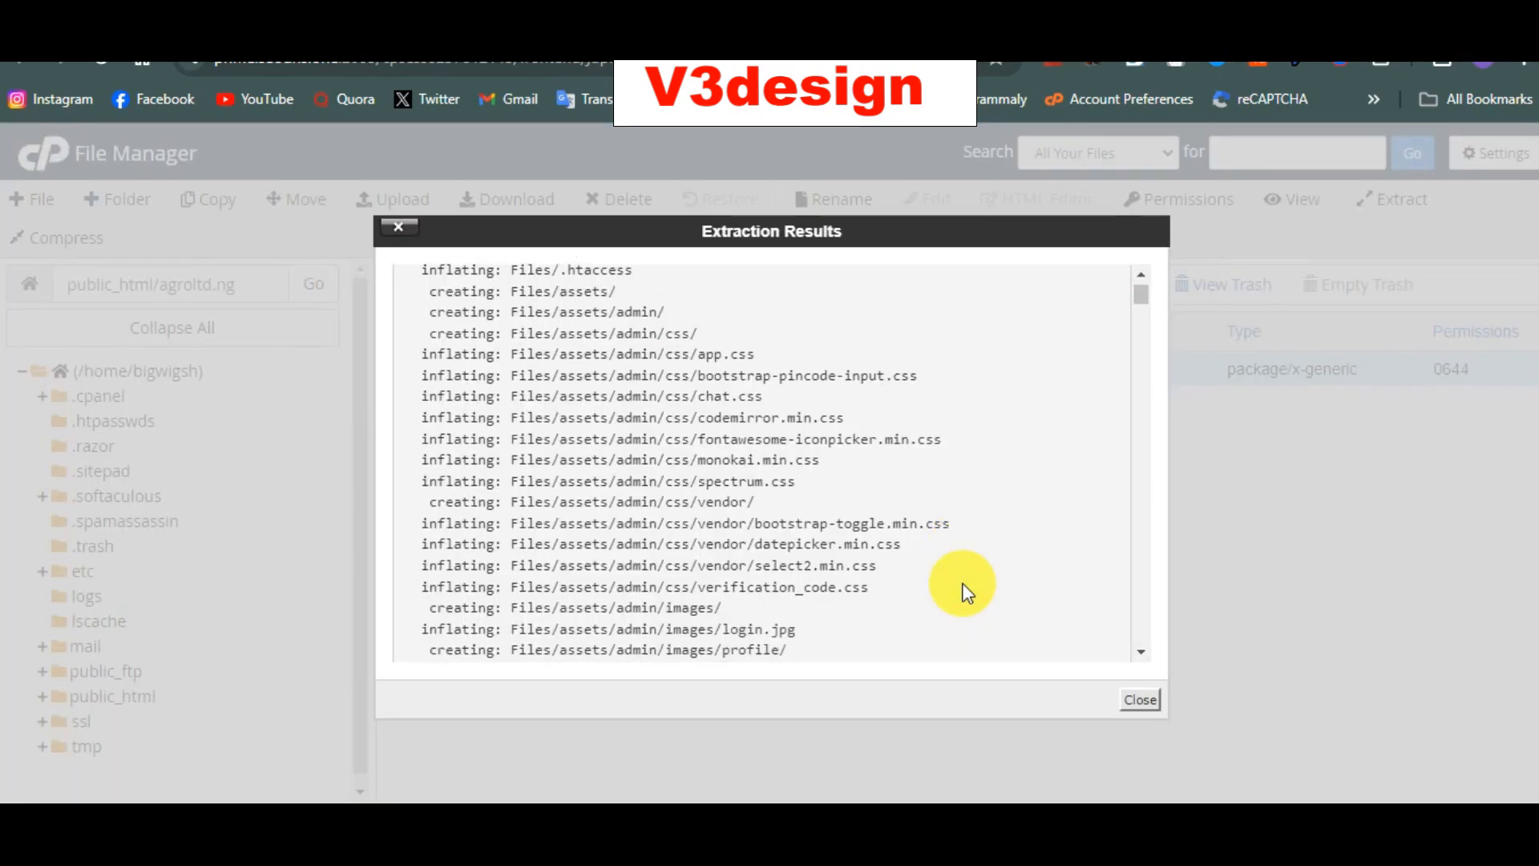
{"action": "left_click", "coordinate": [1140, 699]}
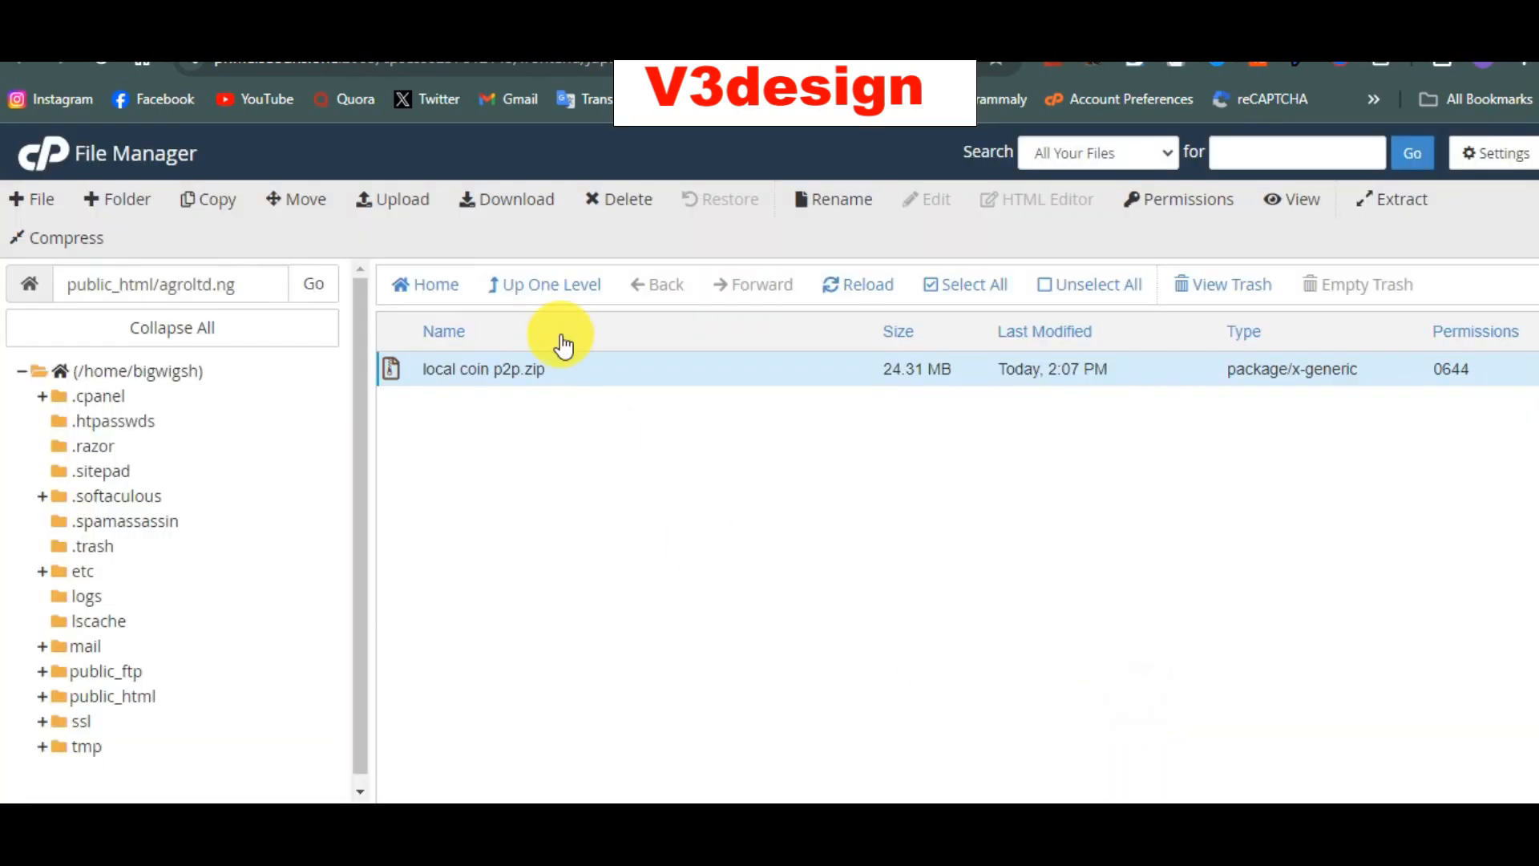
{"action": "left_click", "coordinate": [868, 289]}
{"action": "double_click", "coordinate": [736, 365]}
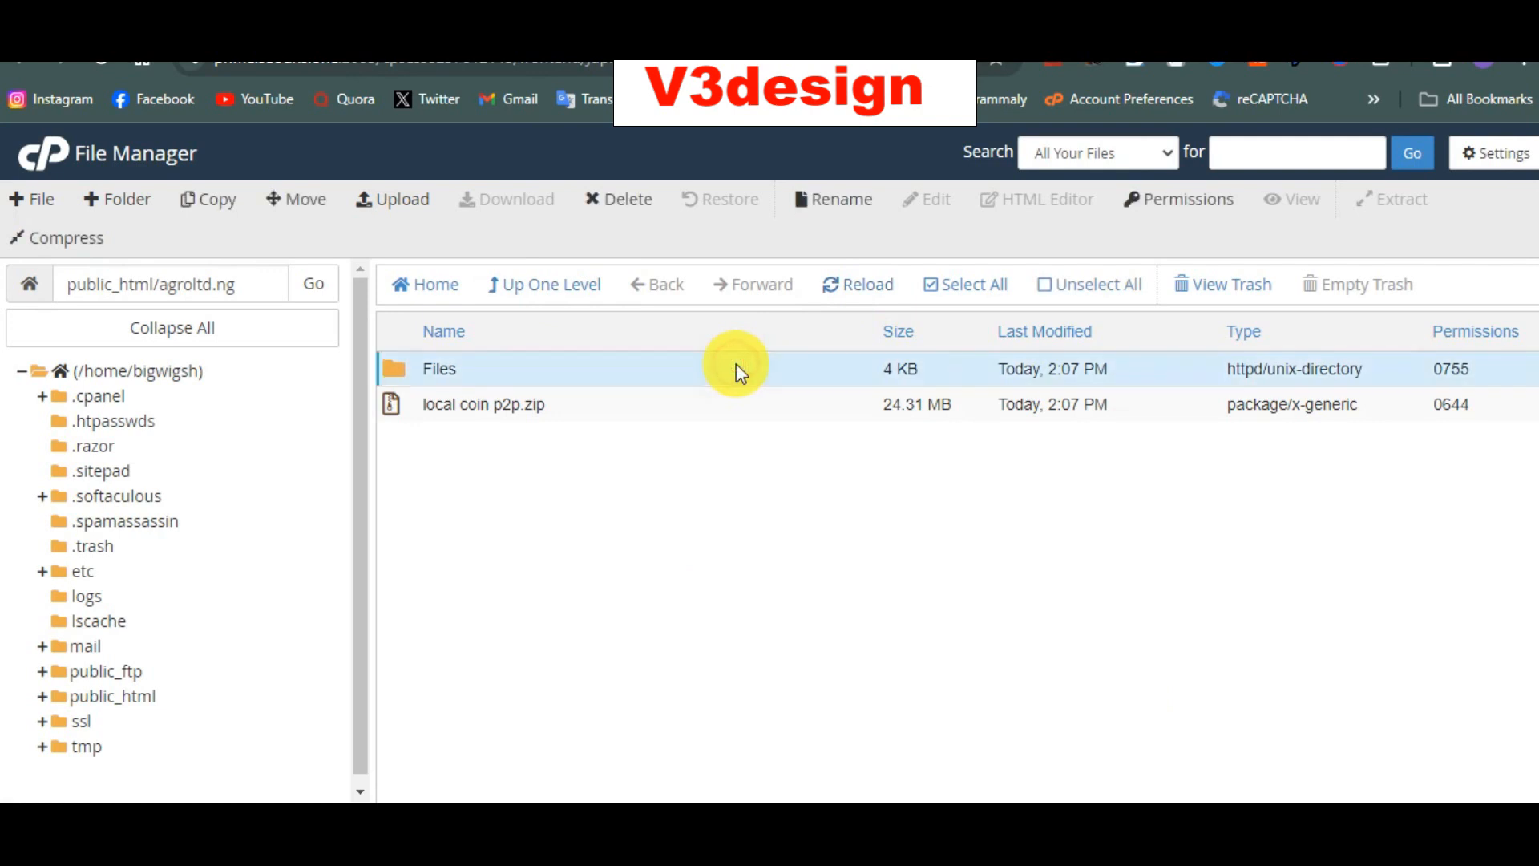
Step: Move everything in Files (assets, core, install, .htaccess, index.php) up to /public_html/agroltd.ng/
{"action": "left_click", "coordinate": [934, 286]}
{"action": "right_click", "coordinate": [671, 446]}
{"action": "left_click", "coordinate": [721, 464]}
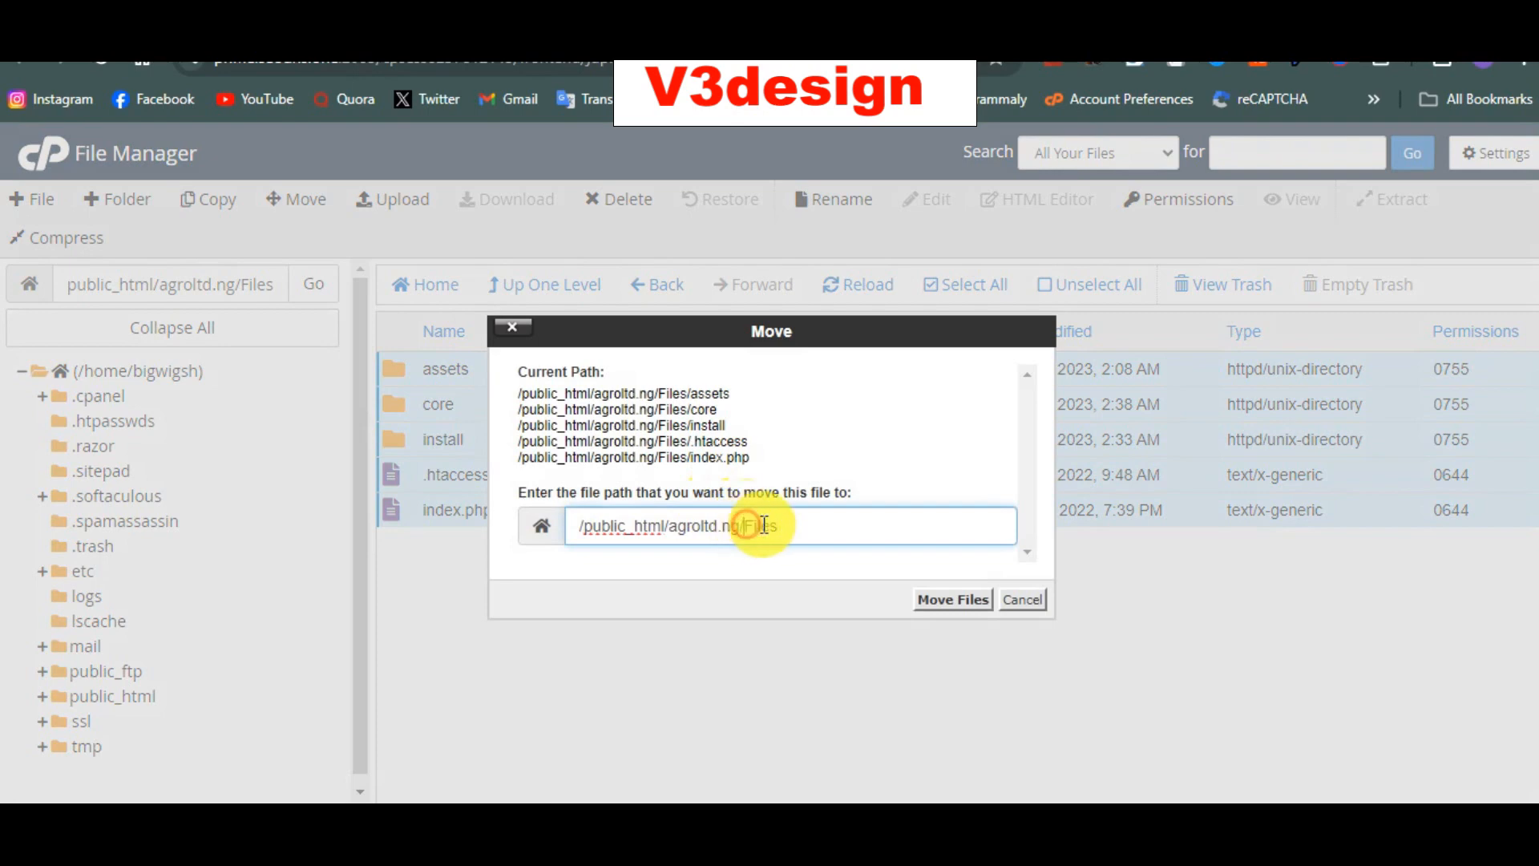
{"action": "left_click_drag", "start_coordinate": [747, 526], "coordinate": [872, 532]}
{"action": "key", "text": "BackSpace"}
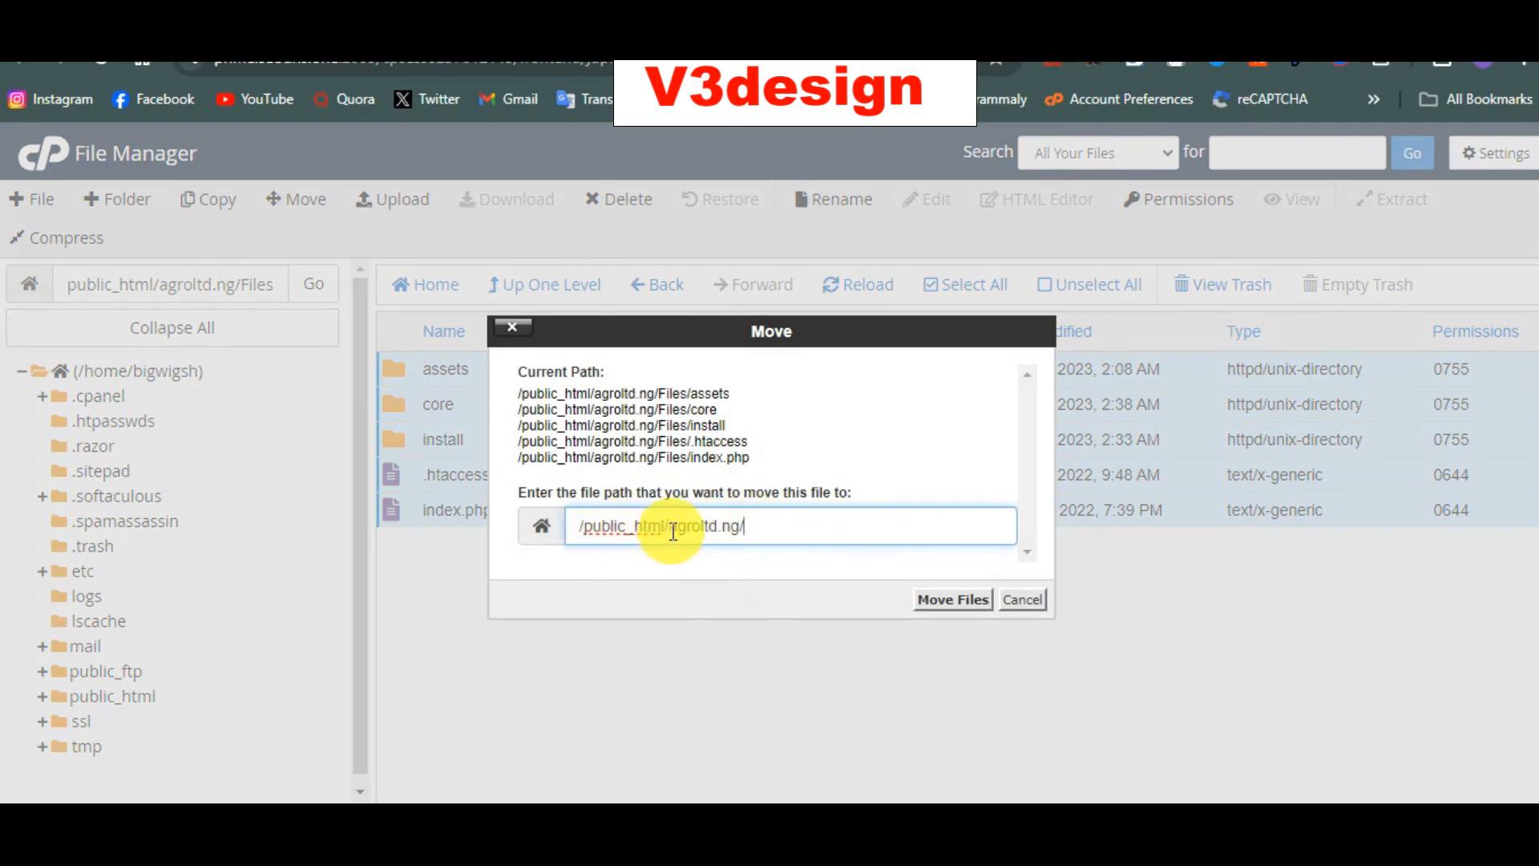
{"action": "left_click_drag", "start_coordinate": [668, 526], "coordinate": [816, 537]}
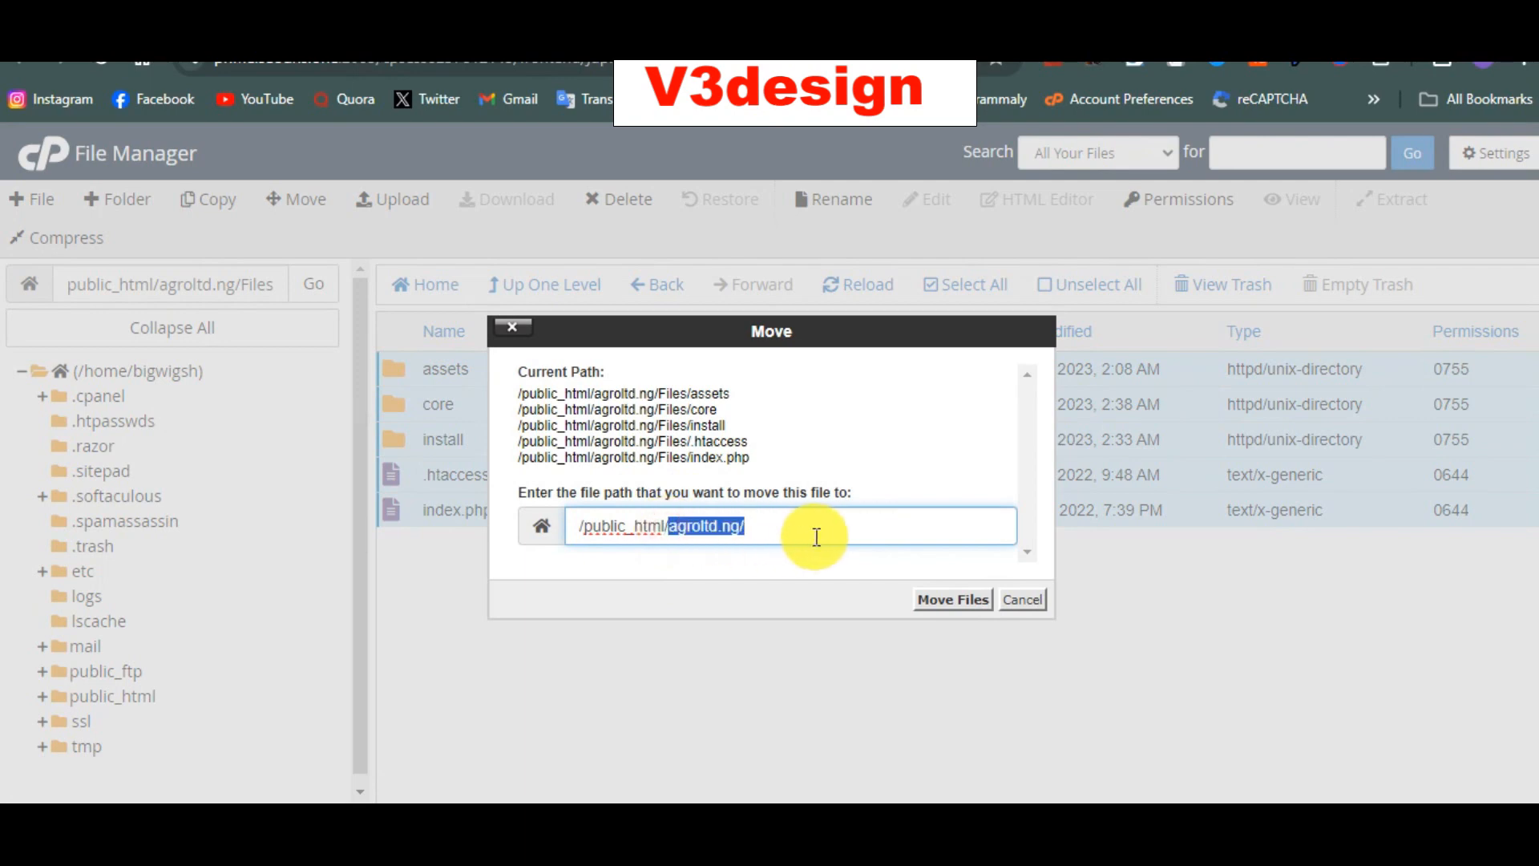
{"action": "key", "text": "BackSpace"}
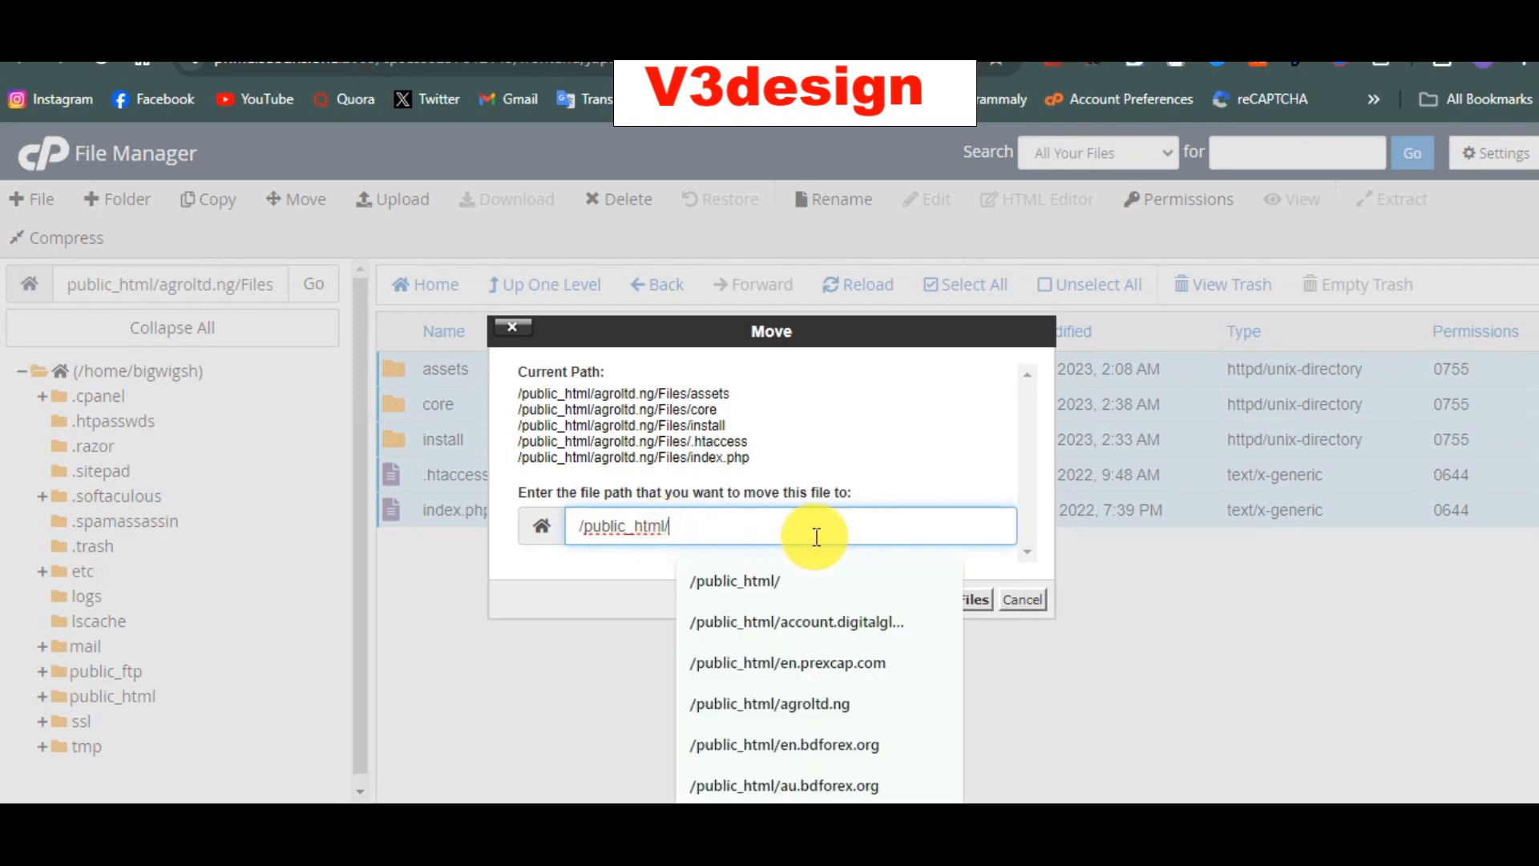
{"action": "key", "text": "ctrl+z"}
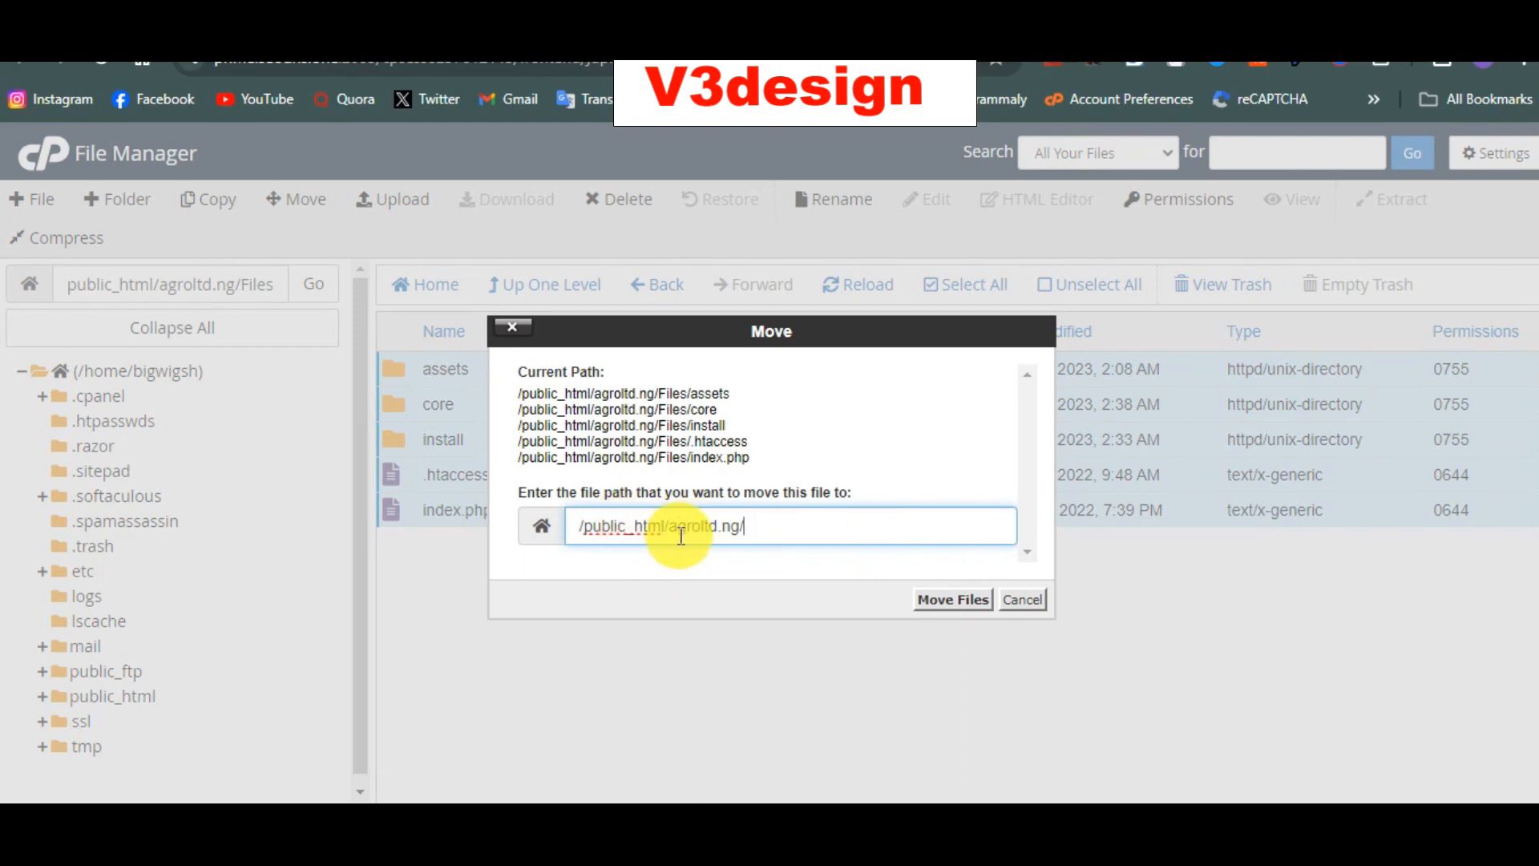
{"action": "left_click", "coordinate": [954, 599]}
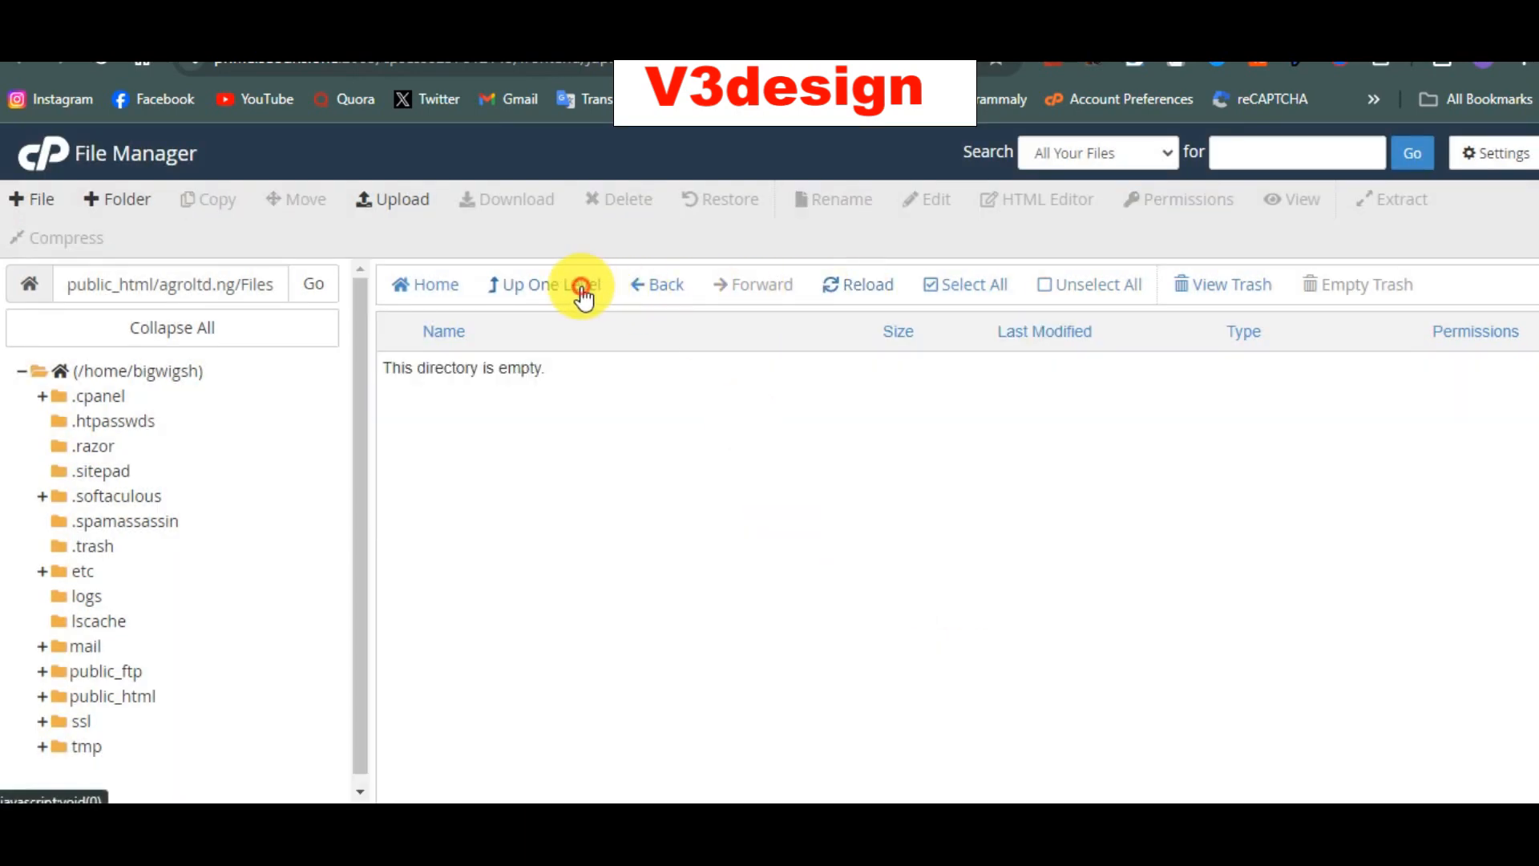
{"action": "left_click", "coordinate": [587, 295]}
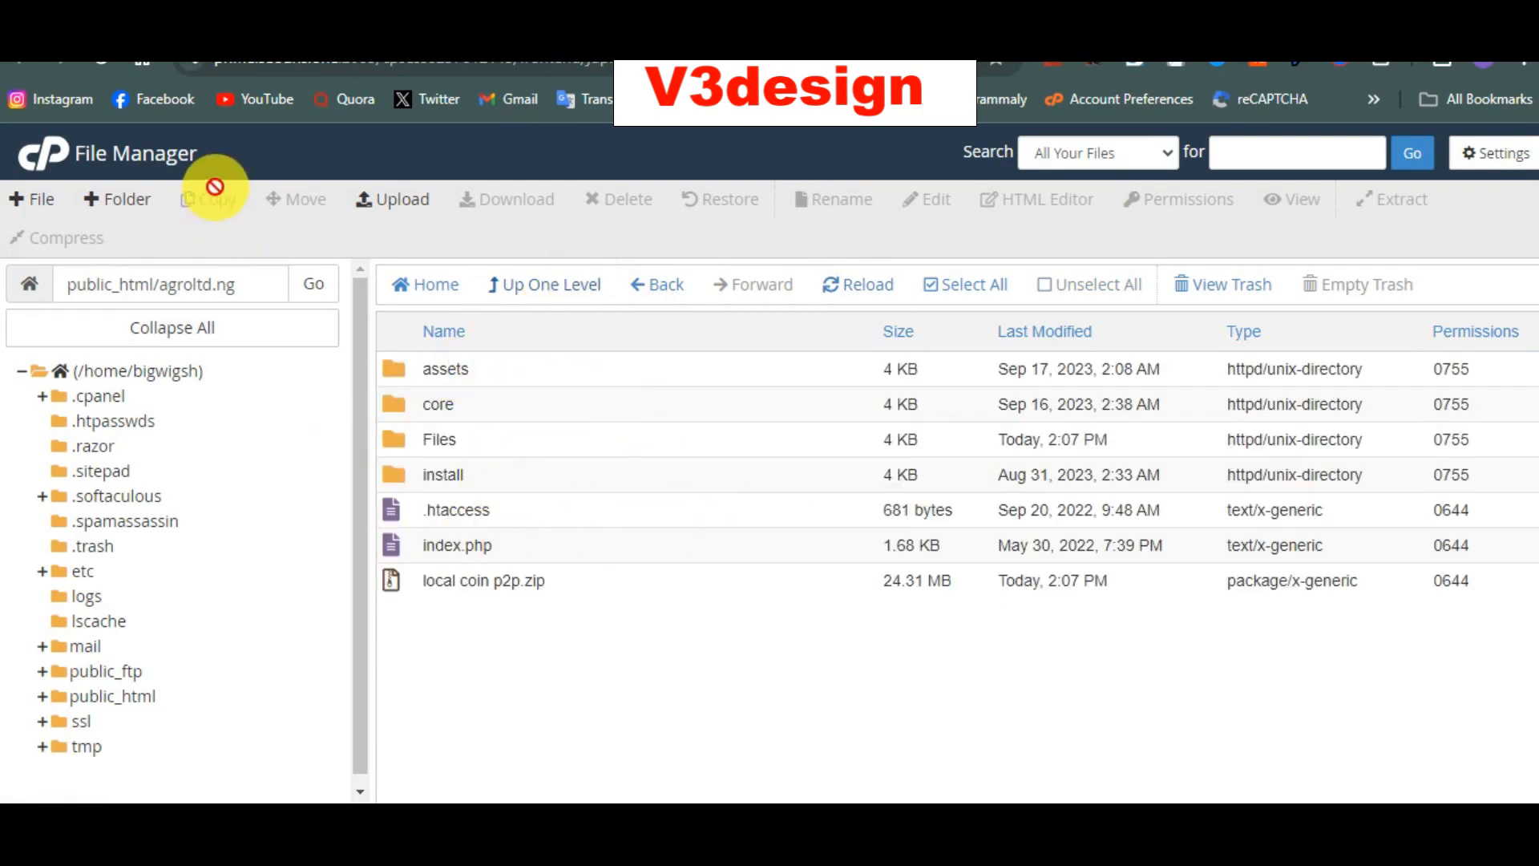
{"action": "left_click_drag", "start_coordinate": [264, 287], "coordinate": [161, 299]}
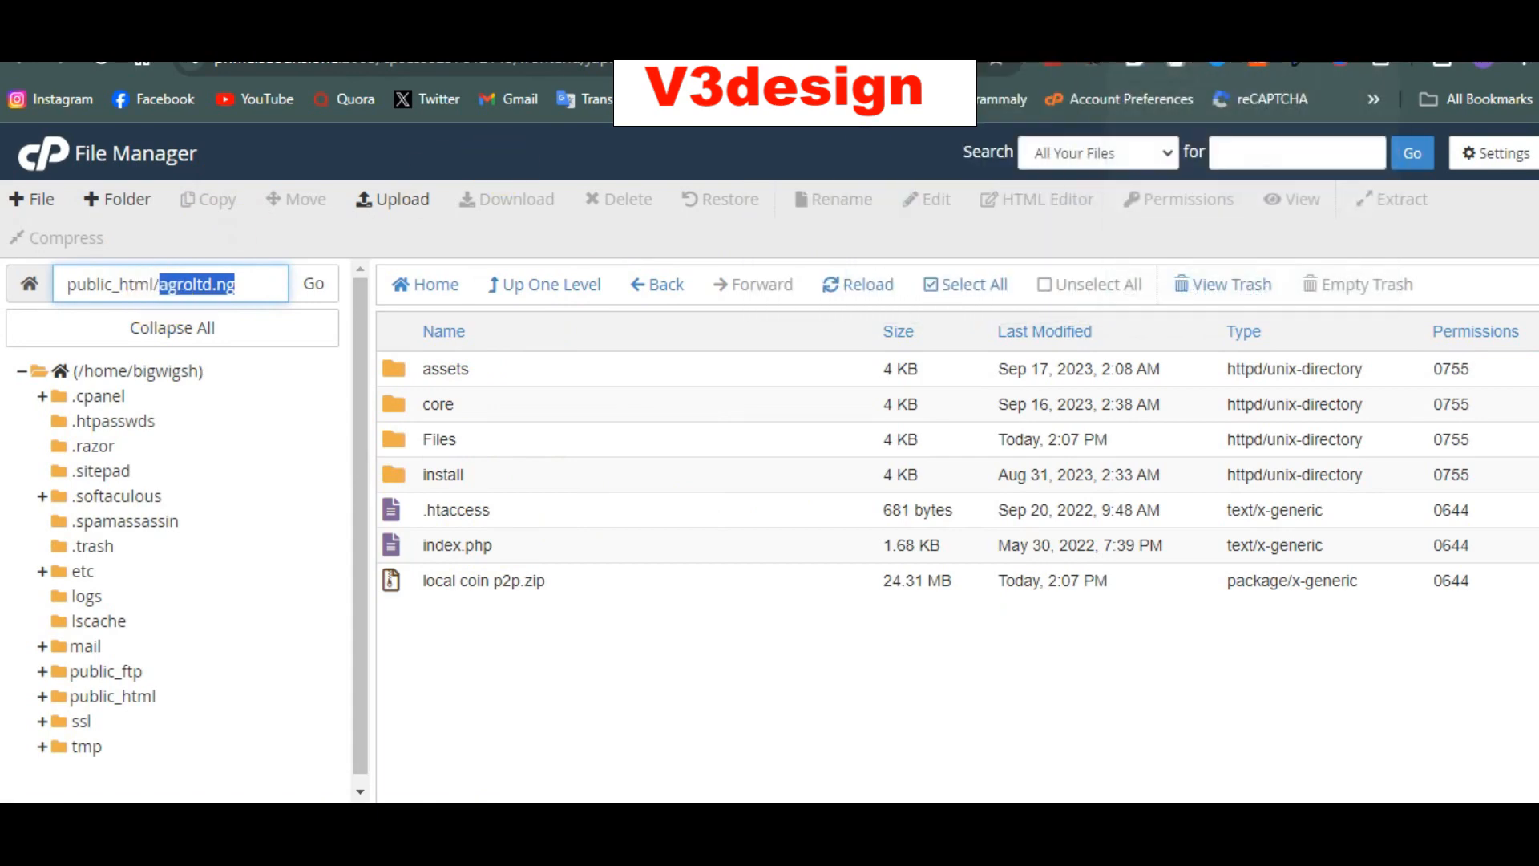
Step: Load agroltd.ng/install in a new tab and accept the installer's licence terms
{"action": "left_click", "coordinate": [1042, 34]}
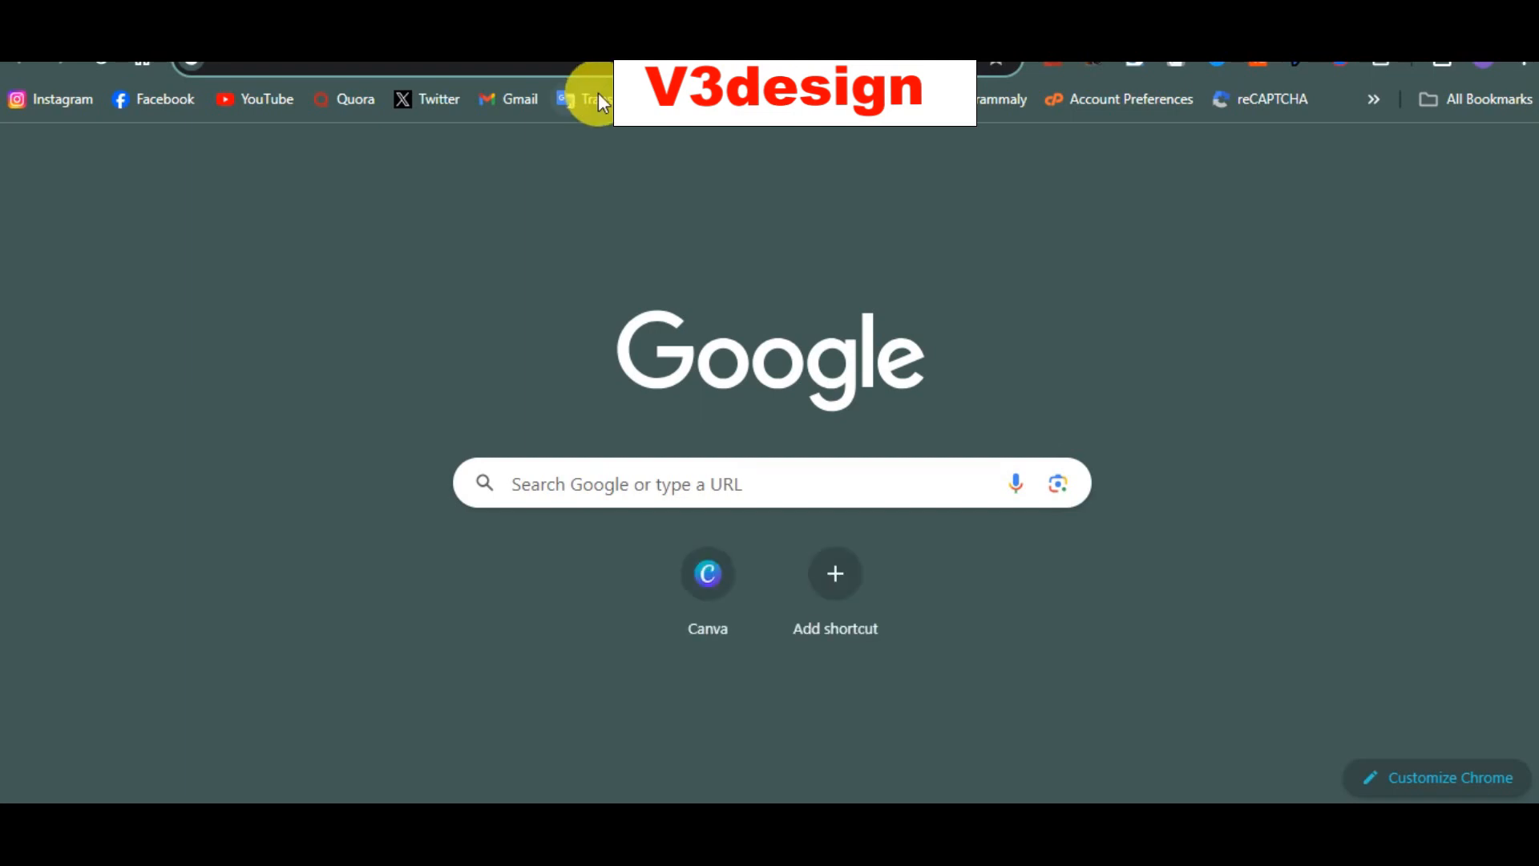
{"action": "type", "text": "agroltd.ng/"}
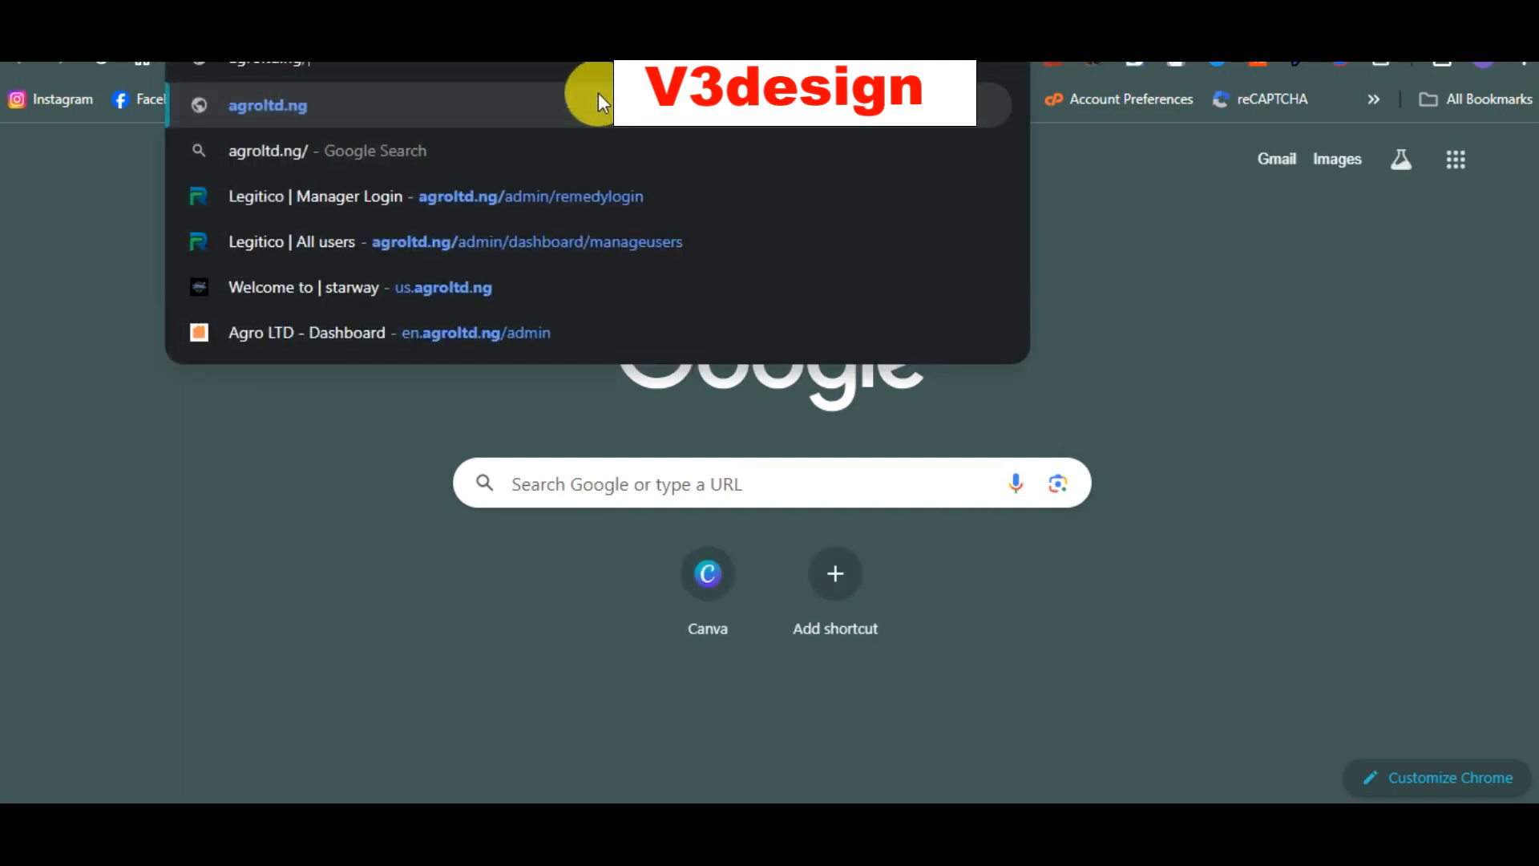
{"action": "type", "text": "in"}
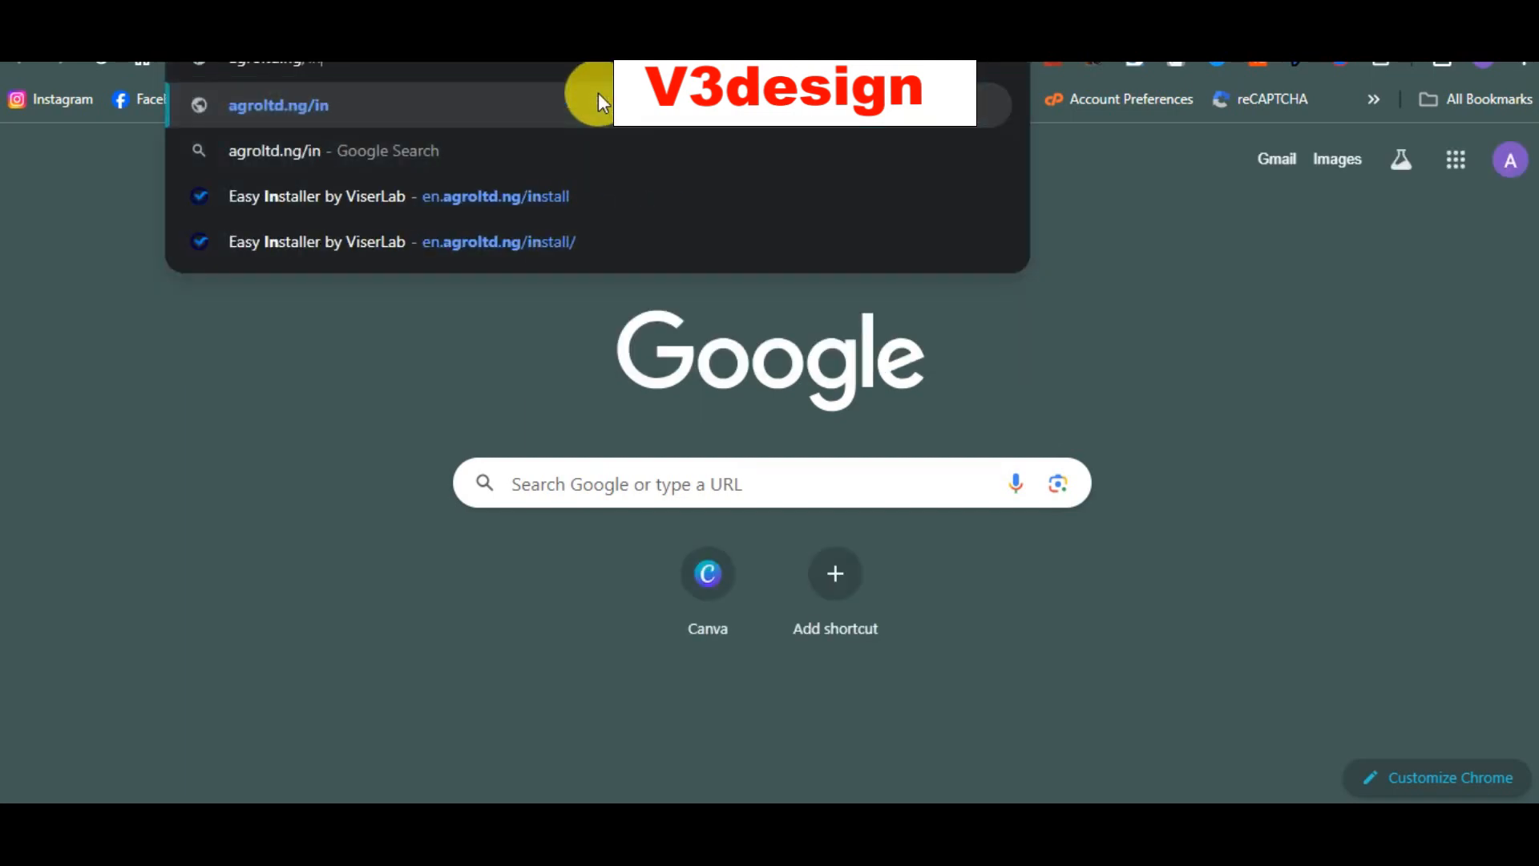
{"action": "type", "text": "stall"}
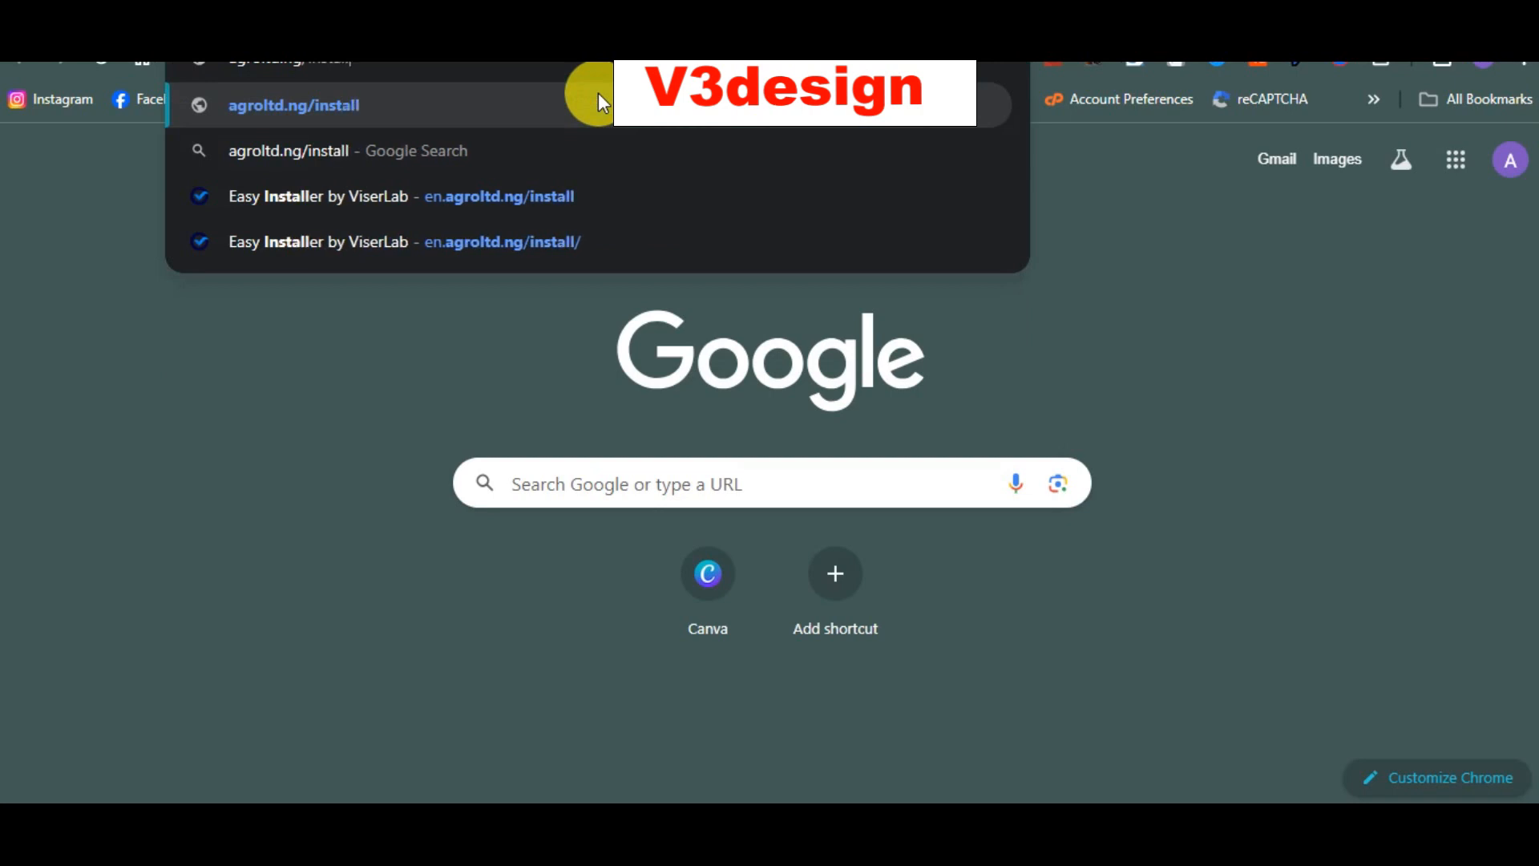
{"action": "key", "text": "Return"}
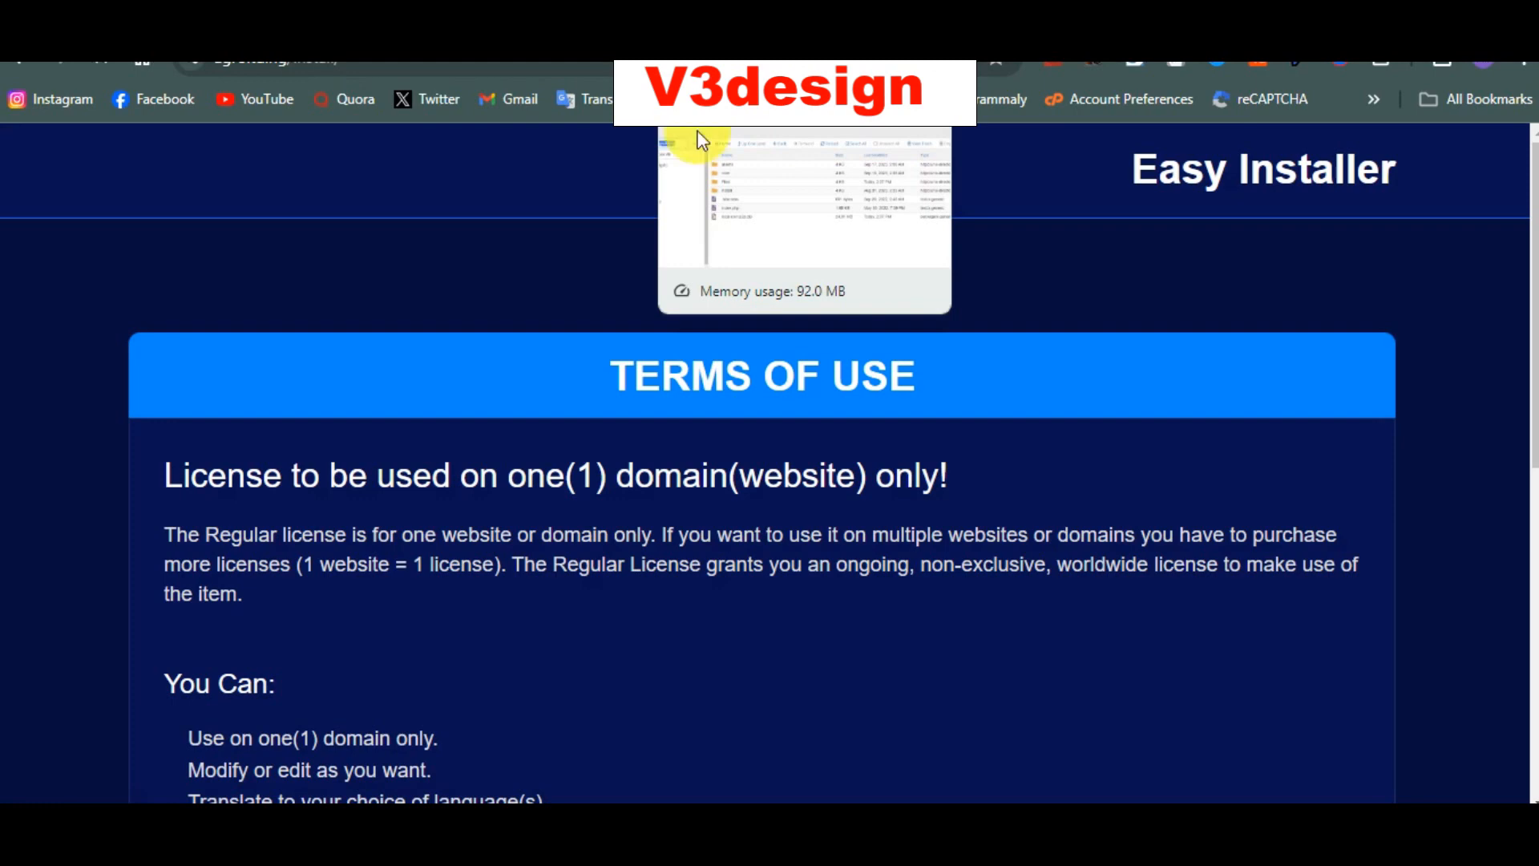
{"action": "scroll", "coordinate": [676, 314], "scroll_direction": "down", "scroll_amount": 1}
{"action": "scroll", "coordinate": [675, 314], "scroll_direction": "down", "scroll_amount": 7}
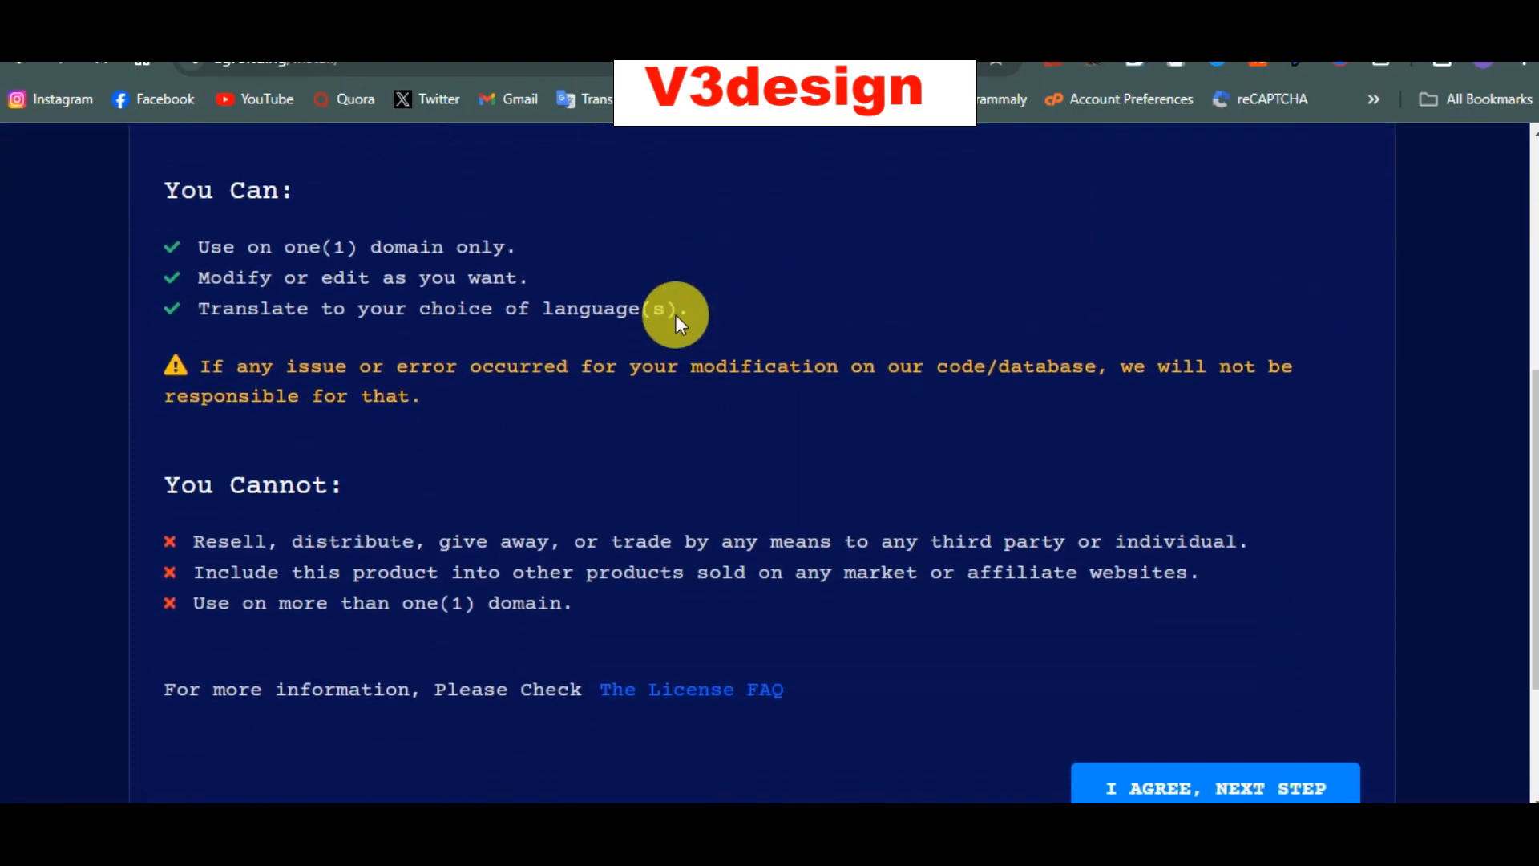
{"action": "left_click", "coordinate": [1145, 568]}
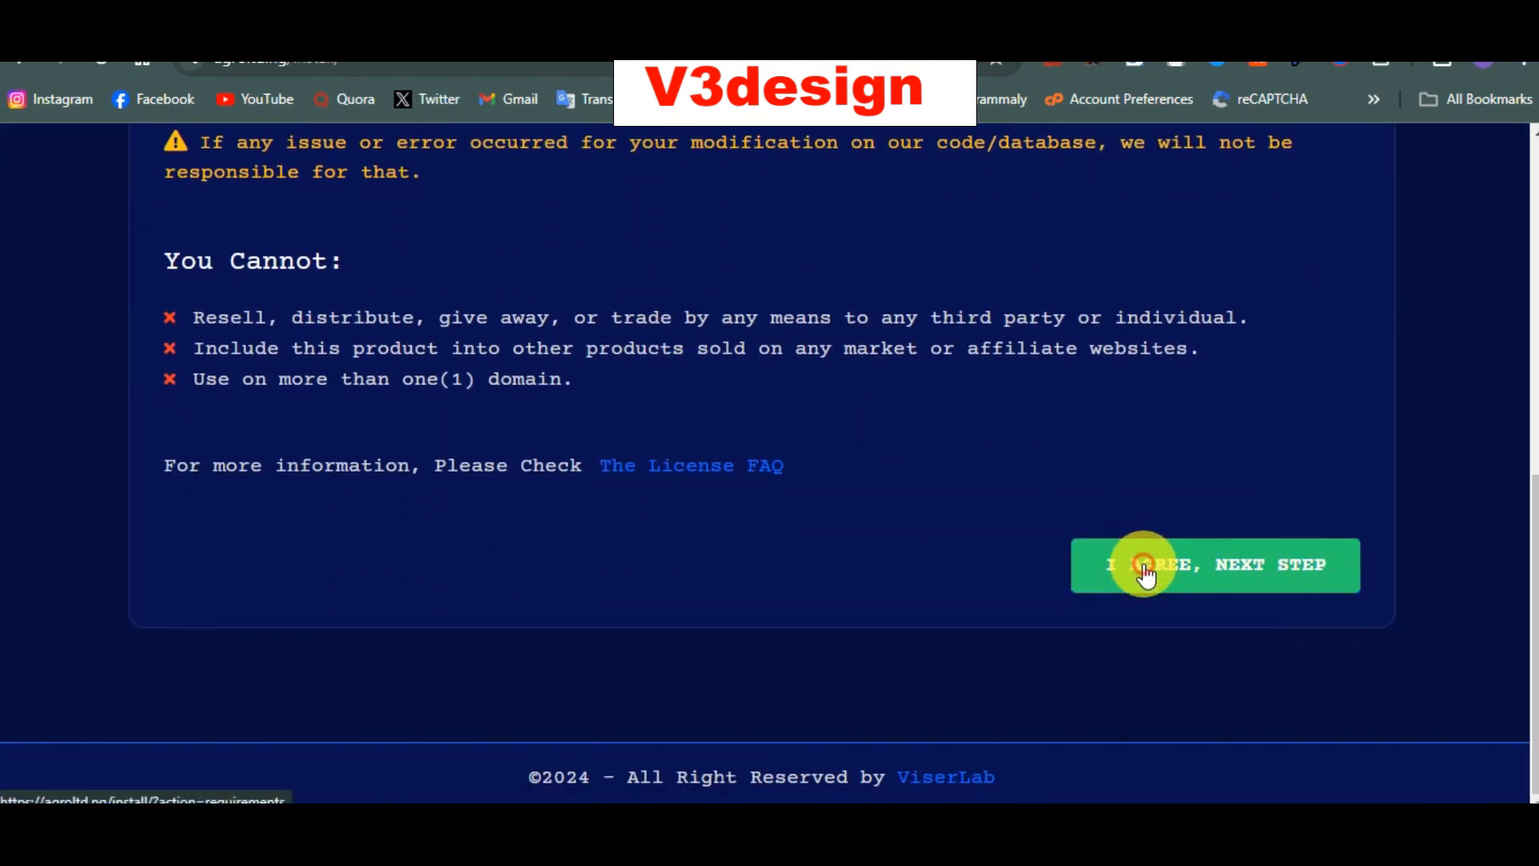
{"action": "scroll", "coordinate": [1144, 565], "scroll_direction": "down", "scroll_amount": 1}
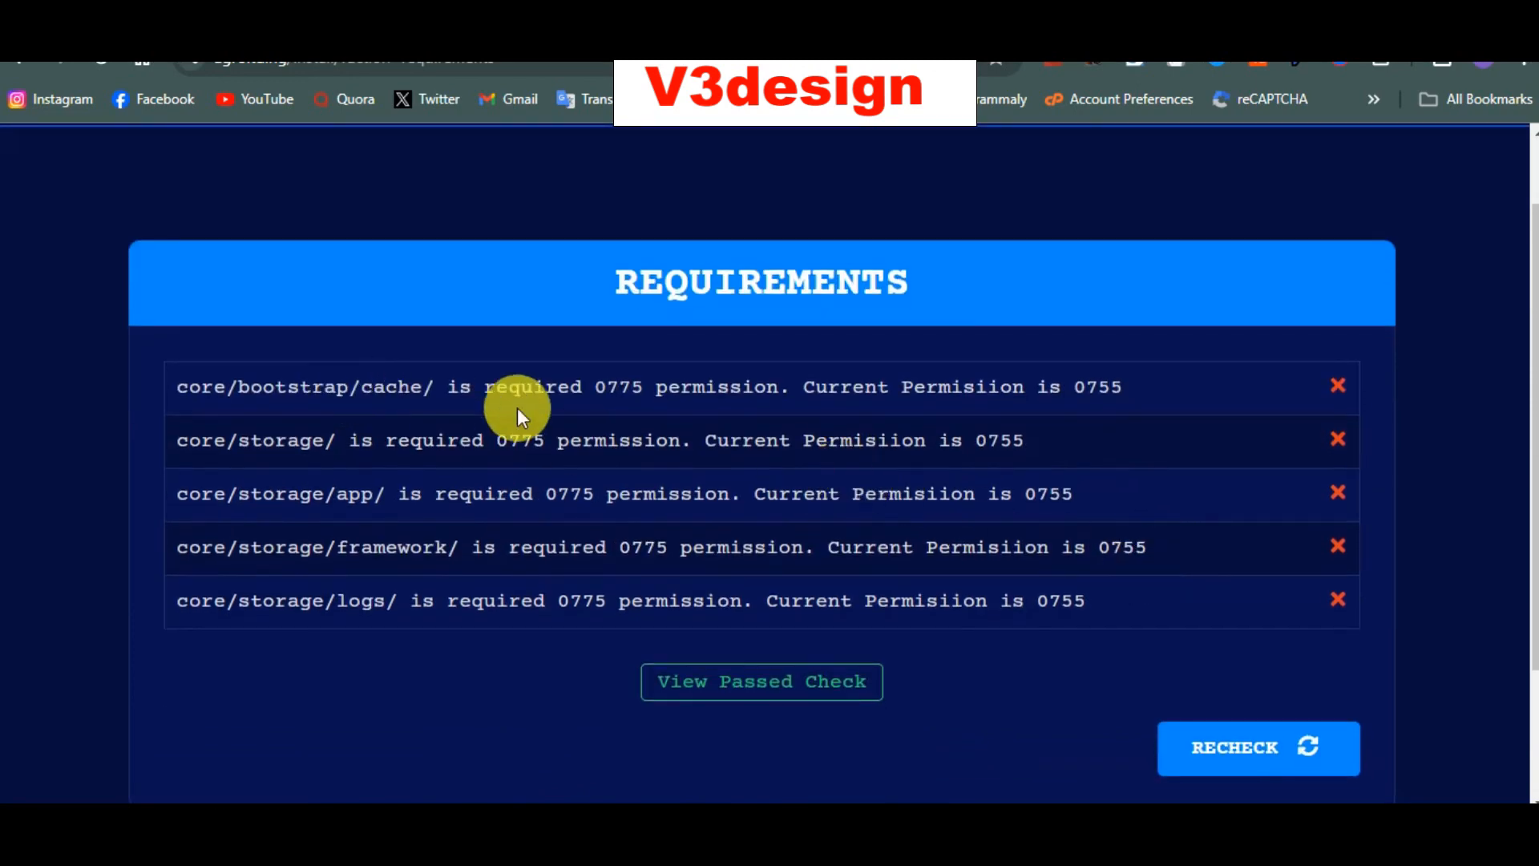
{"action": "left_click_drag", "start_coordinate": [646, 383], "coordinate": [600, 383]}
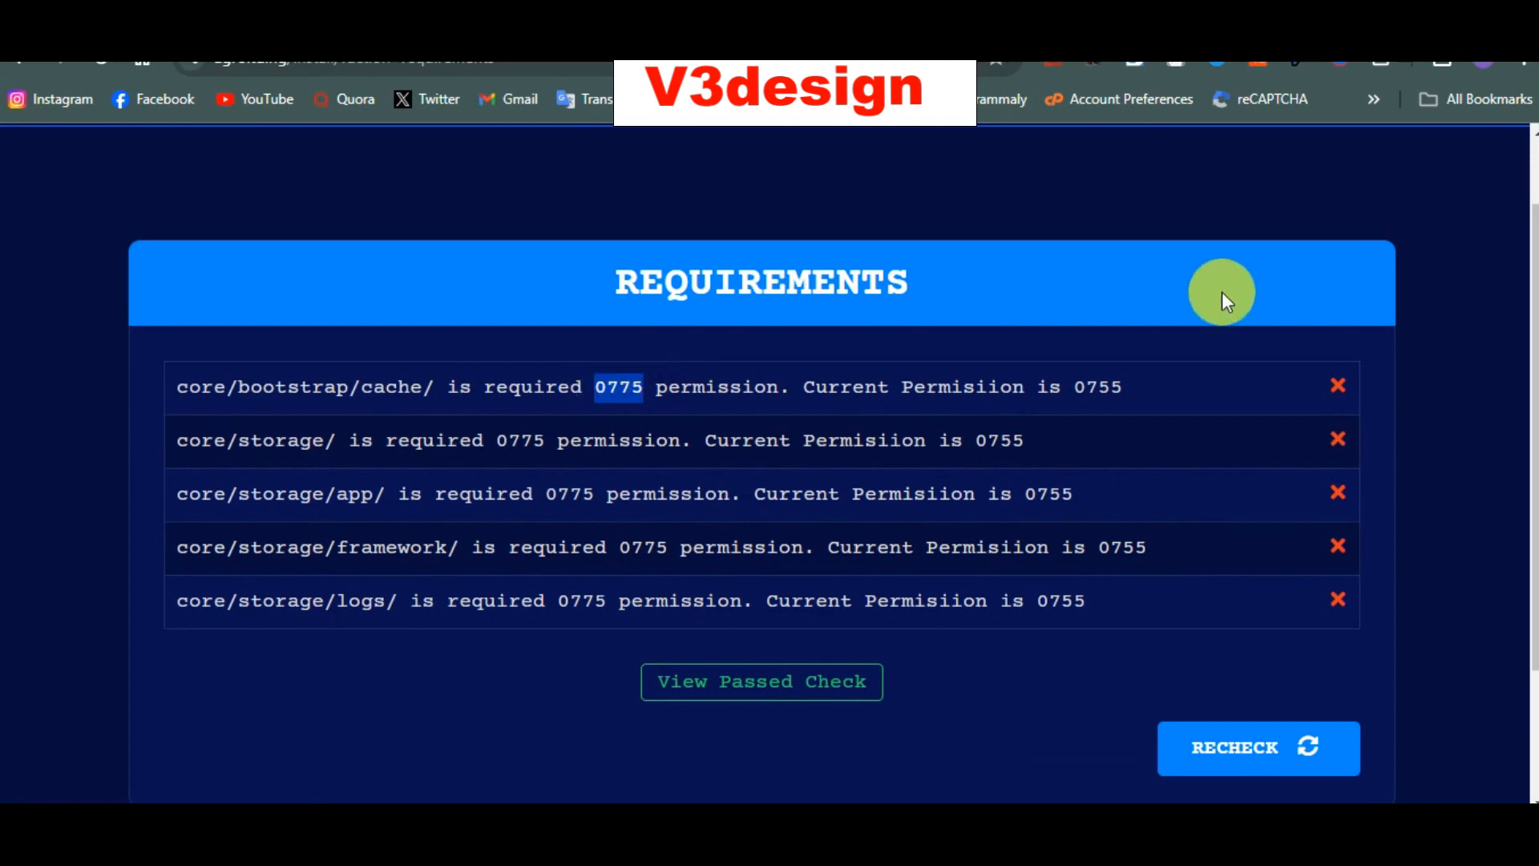
{"action": "left_click_drag", "start_coordinate": [1086, 387], "coordinate": [1153, 396]}
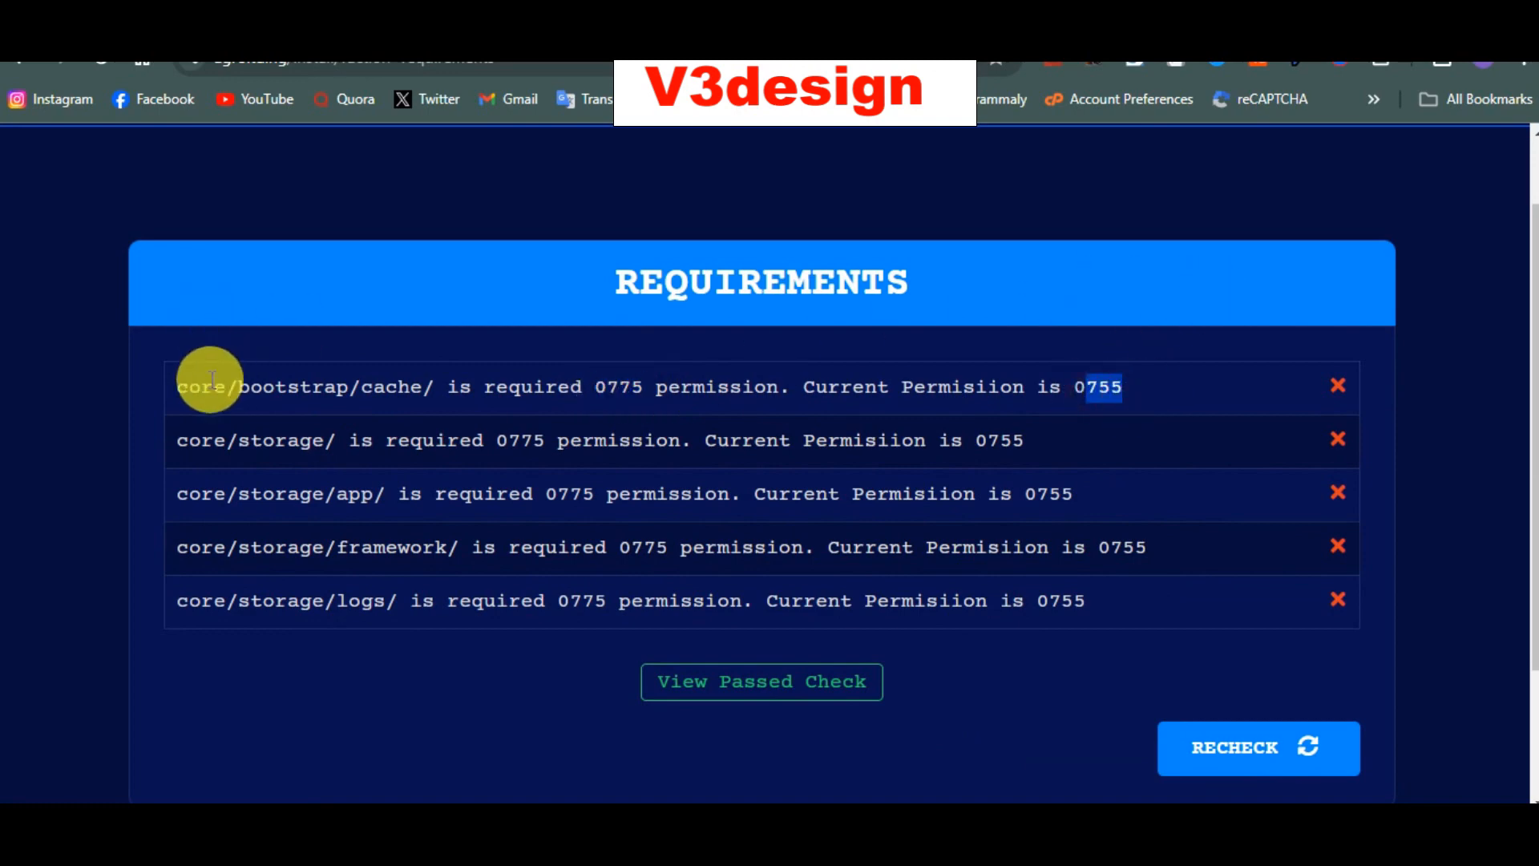
{"action": "left_click_drag", "start_coordinate": [213, 385], "coordinate": [401, 416]}
{"action": "left_click", "coordinate": [295, 384]}
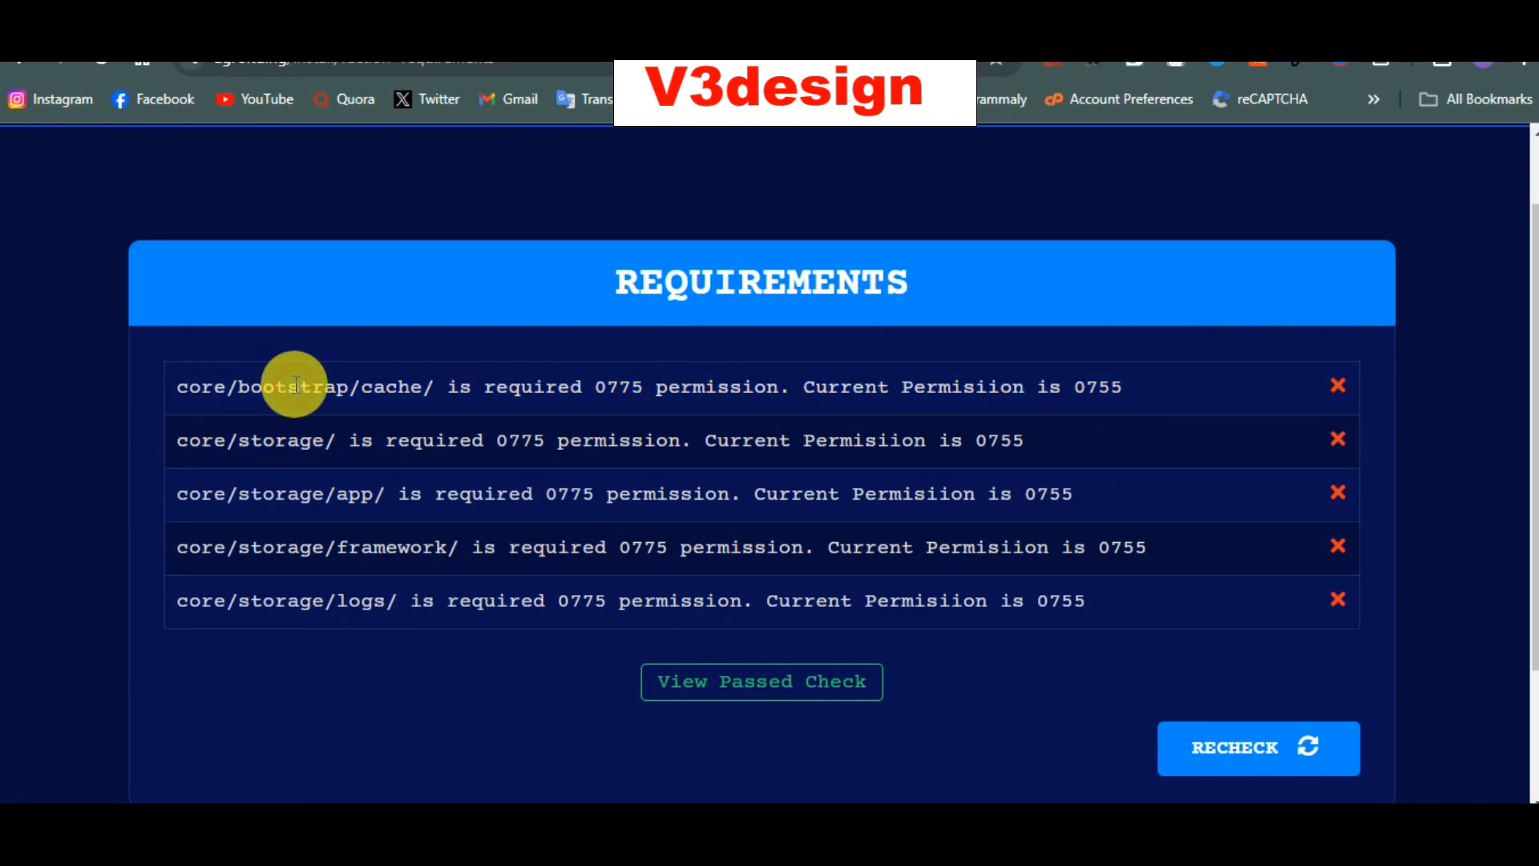
{"action": "mouse_move", "coordinate": [205, 450]}
{"action": "left_mouse_down"}
{"action": "mouse_move", "coordinate": [302, 440]}
{"action": "mouse_move", "coordinate": [213, 446]}
{"action": "left_mouse_up"}
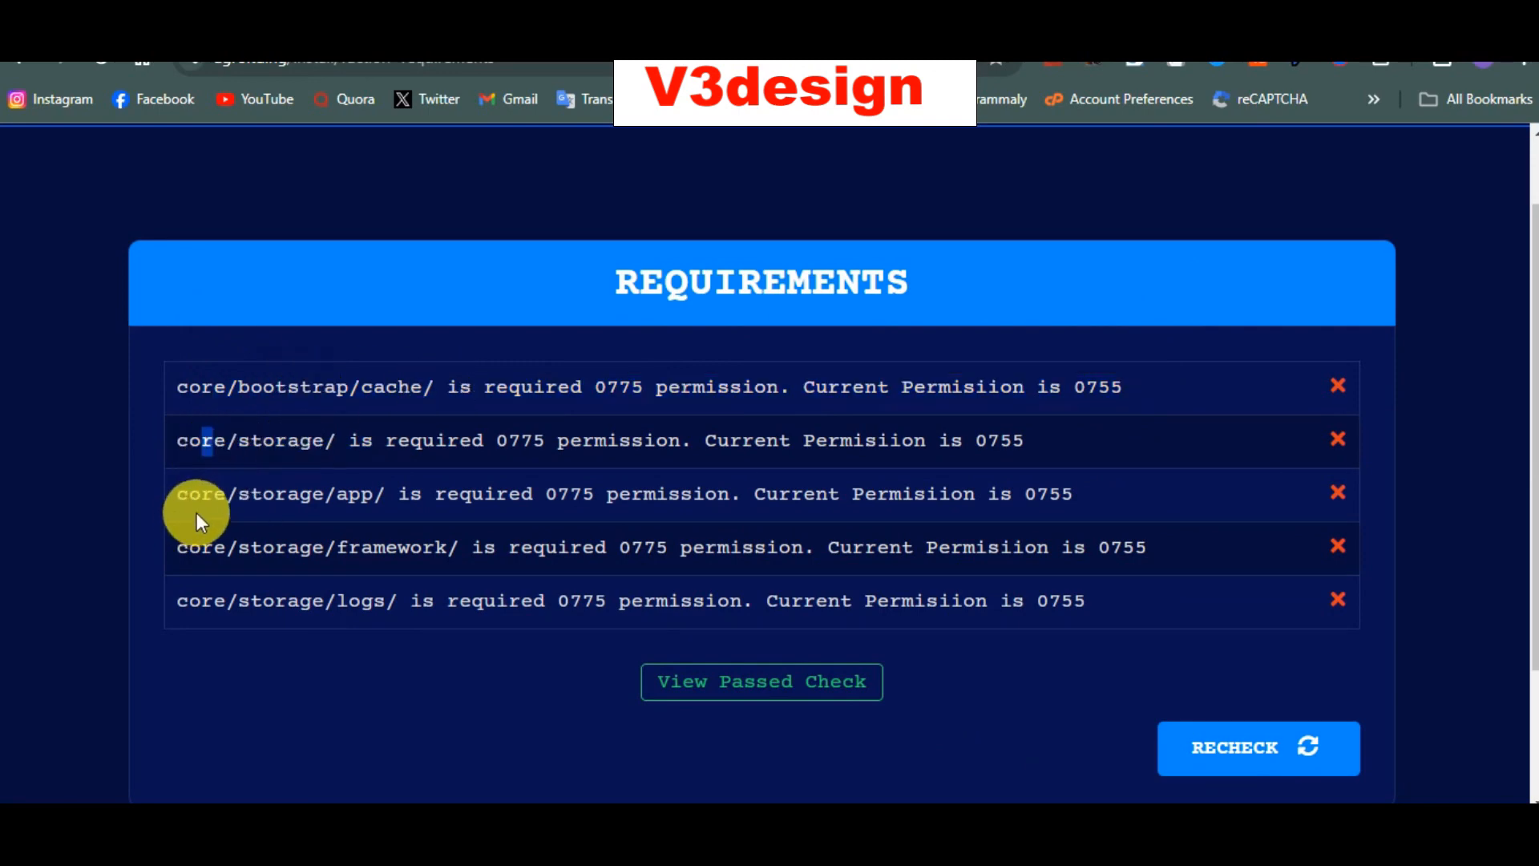
{"action": "left_click_drag", "start_coordinate": [199, 561], "coordinate": [280, 607]}
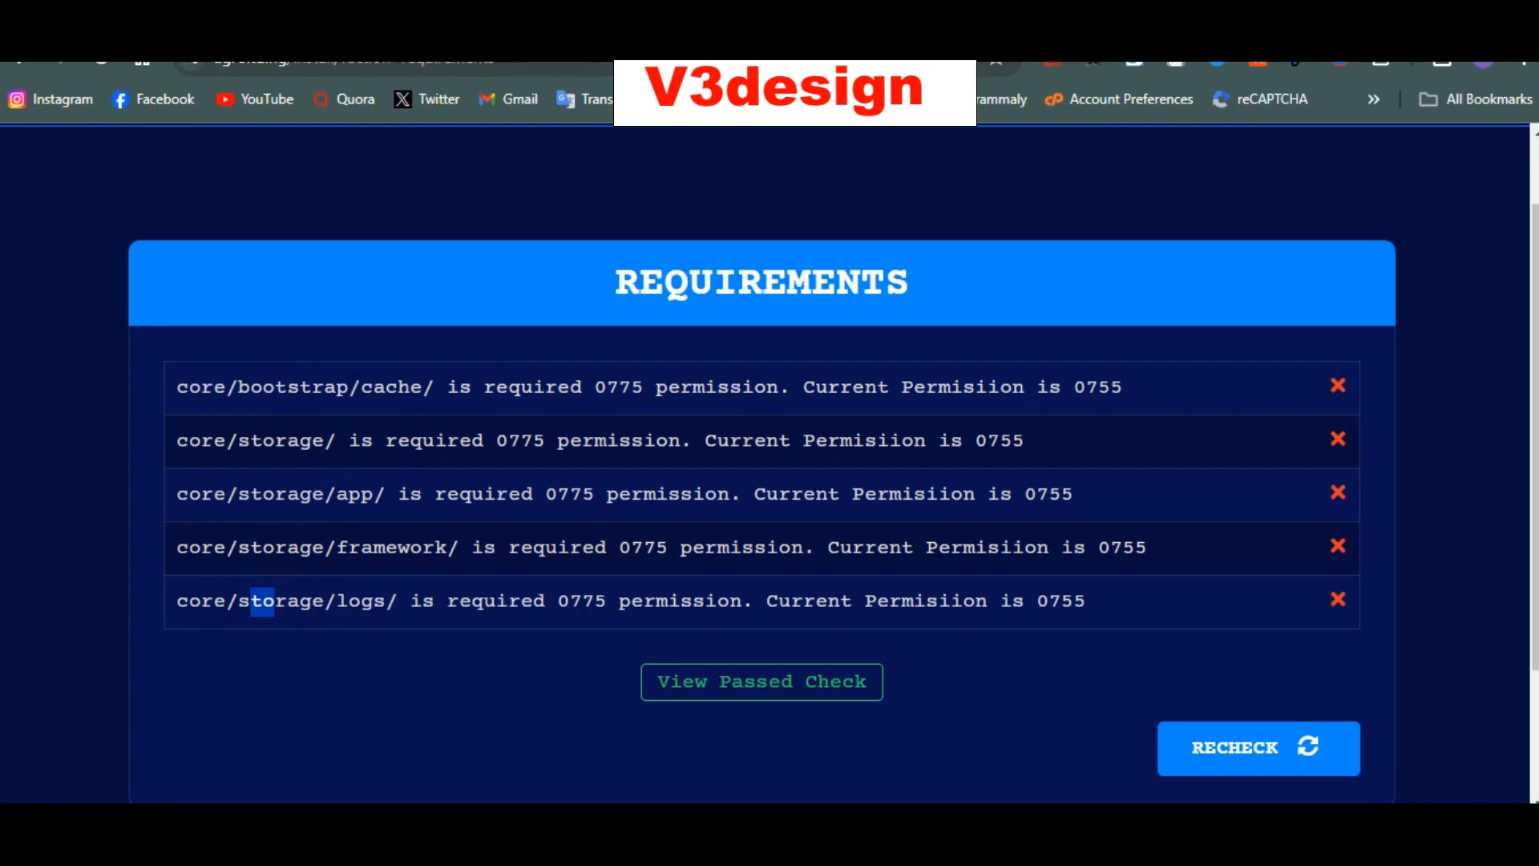
Step: Set the core/bootstrap/cache folder's permissions to 0775
{"action": "left_click", "coordinate": [722, 21]}
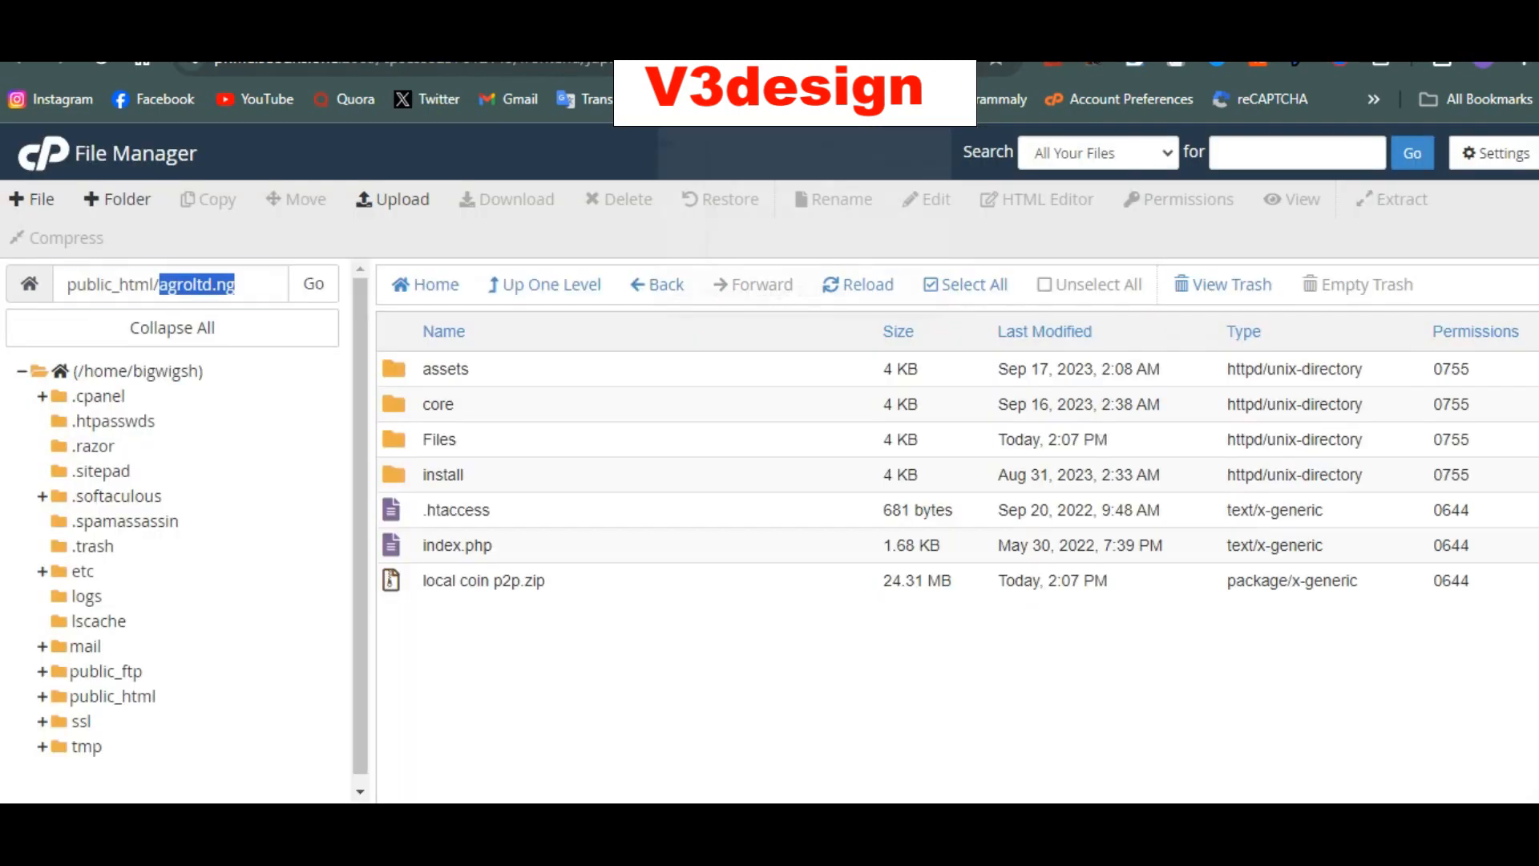
{"action": "left_click", "coordinate": [595, 401]}
{"action": "double_click", "coordinate": [594, 401]}
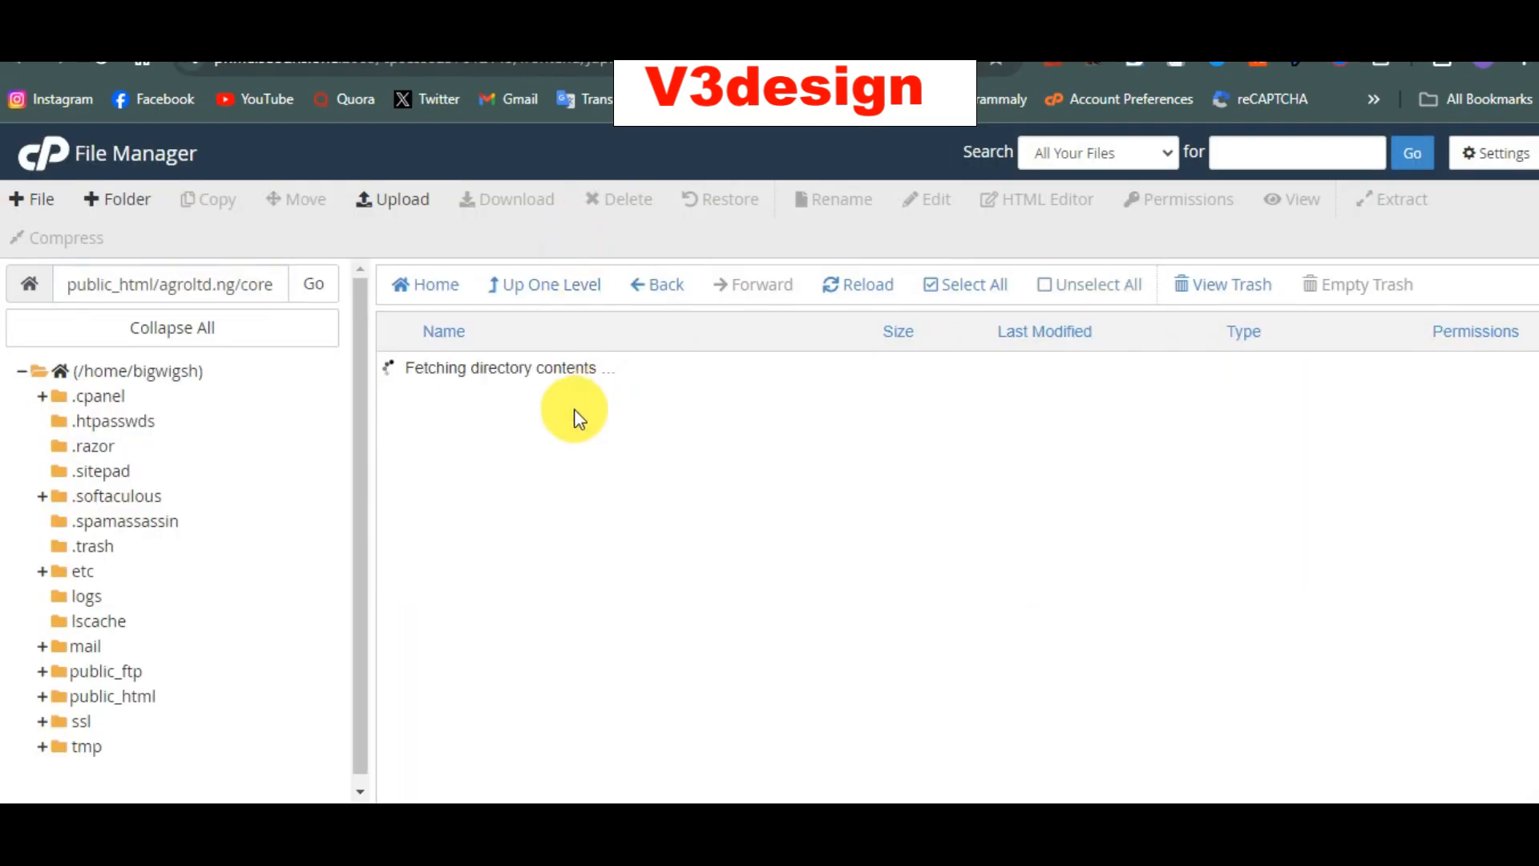
{"action": "left_click", "coordinate": [569, 409]}
{"action": "double_click", "coordinate": [569, 409]}
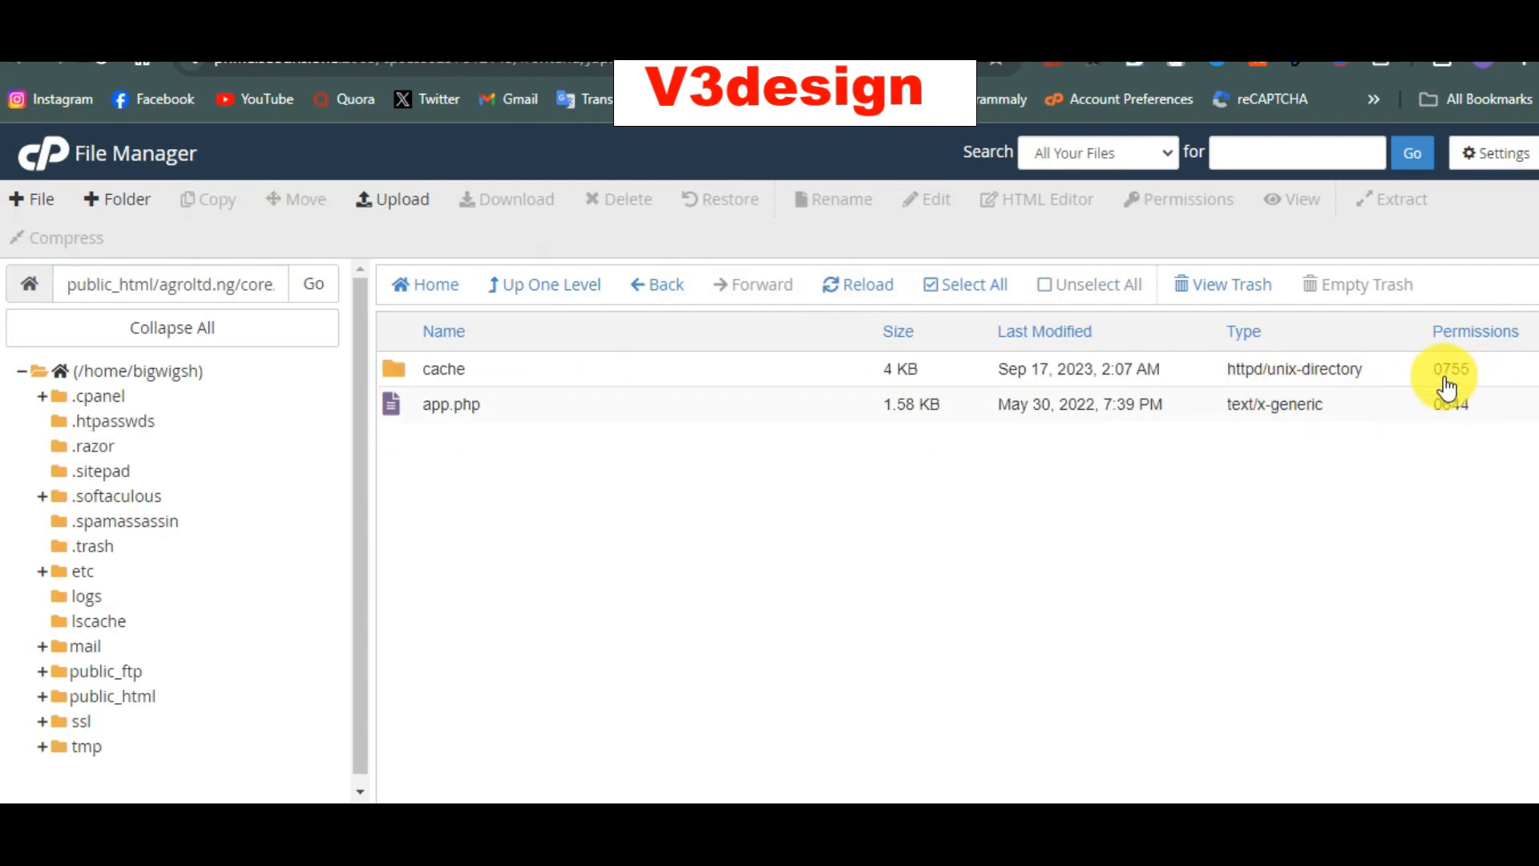
{"action": "double_click", "coordinate": [1447, 372]}
{"action": "type", "text": "0775"}
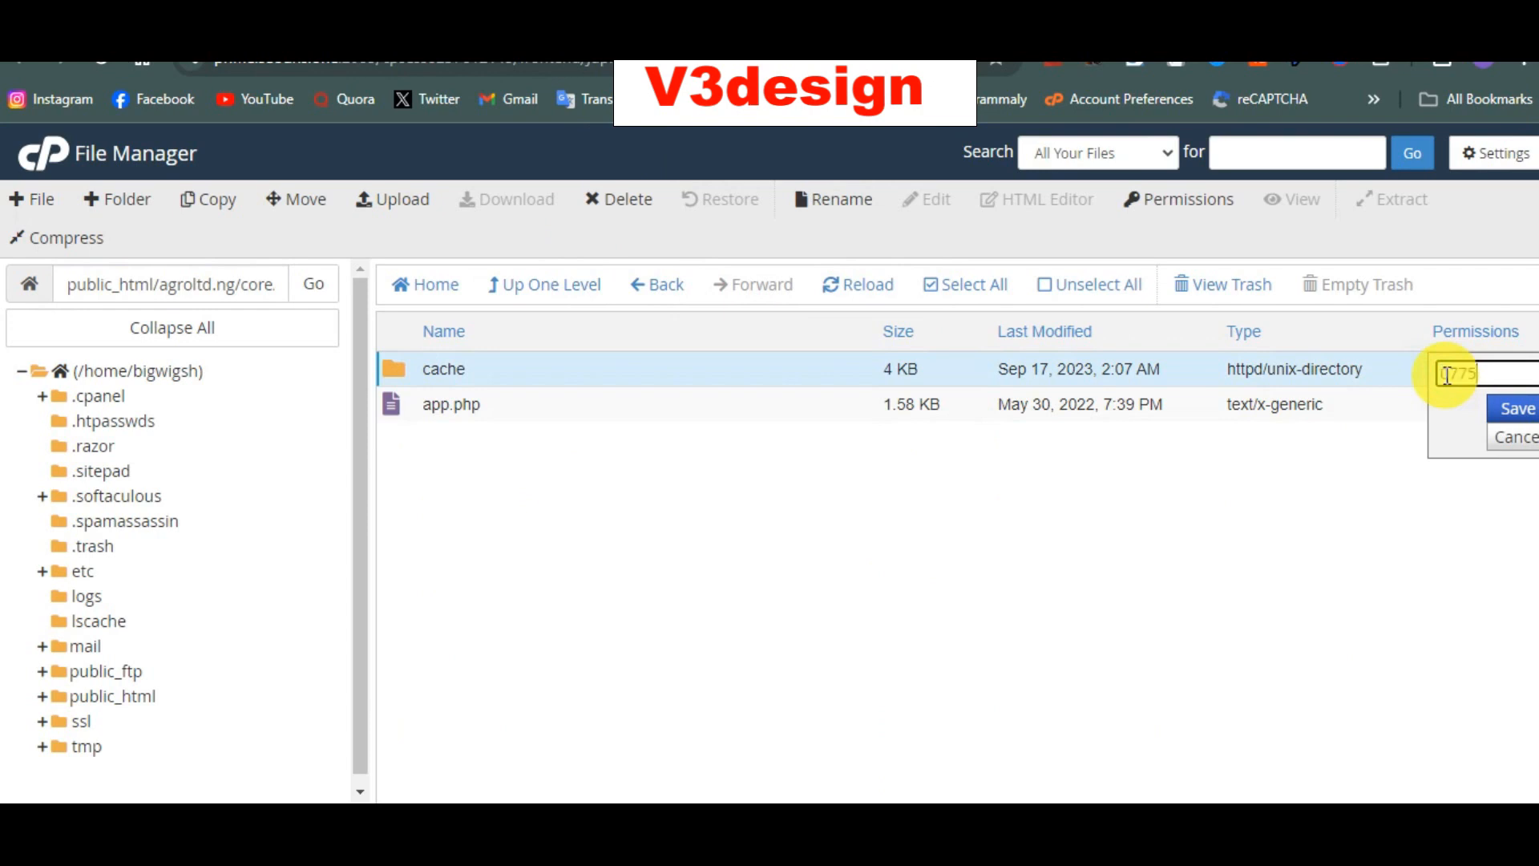
{"action": "key", "text": "Return"}
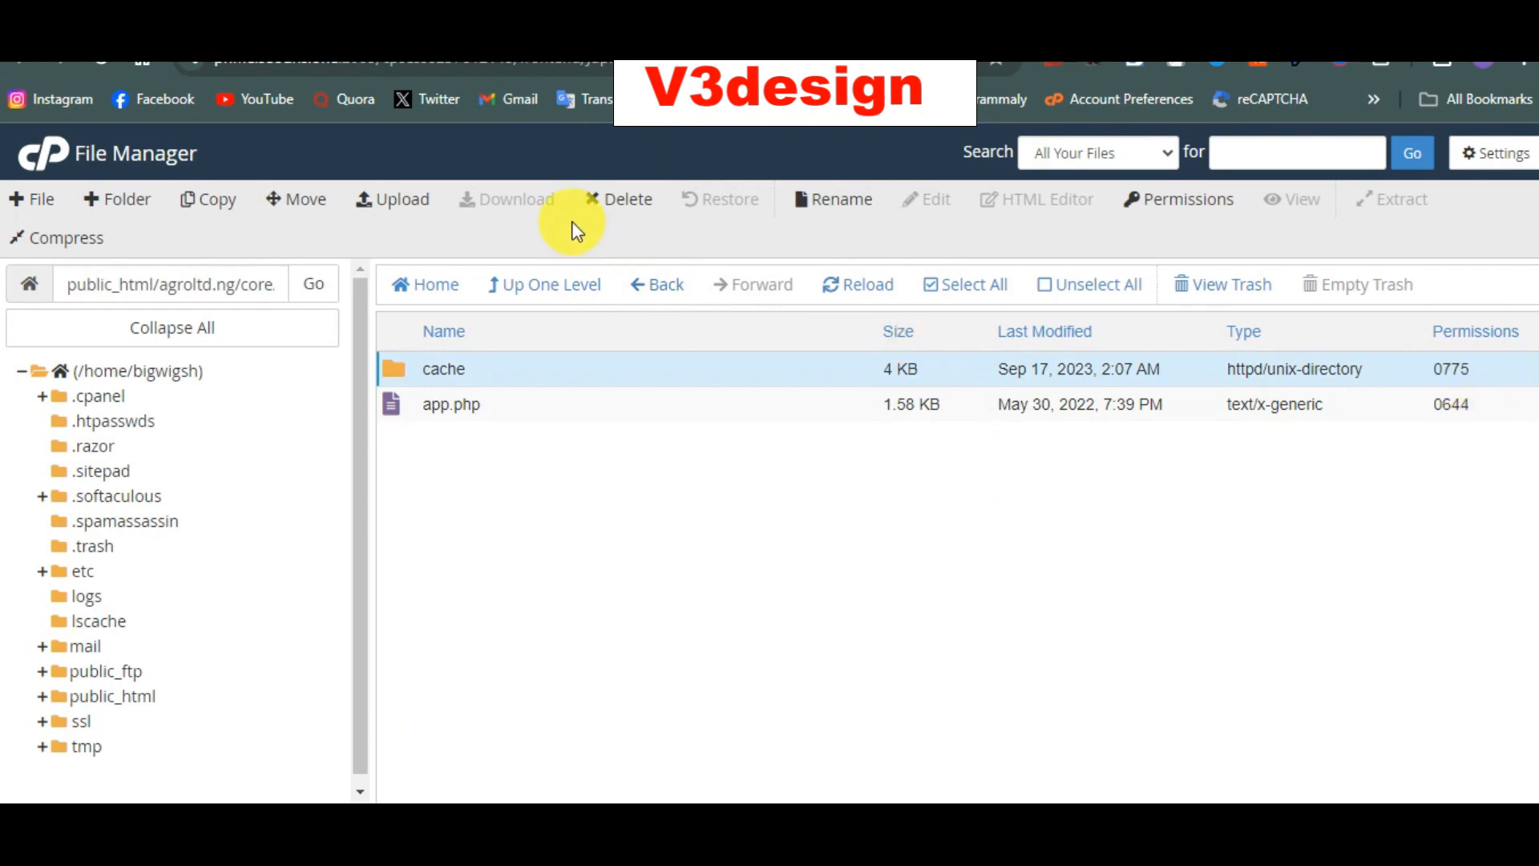
Step: Set the core/storage folder's permissions to 0775
{"action": "left_click", "coordinate": [563, 283]}
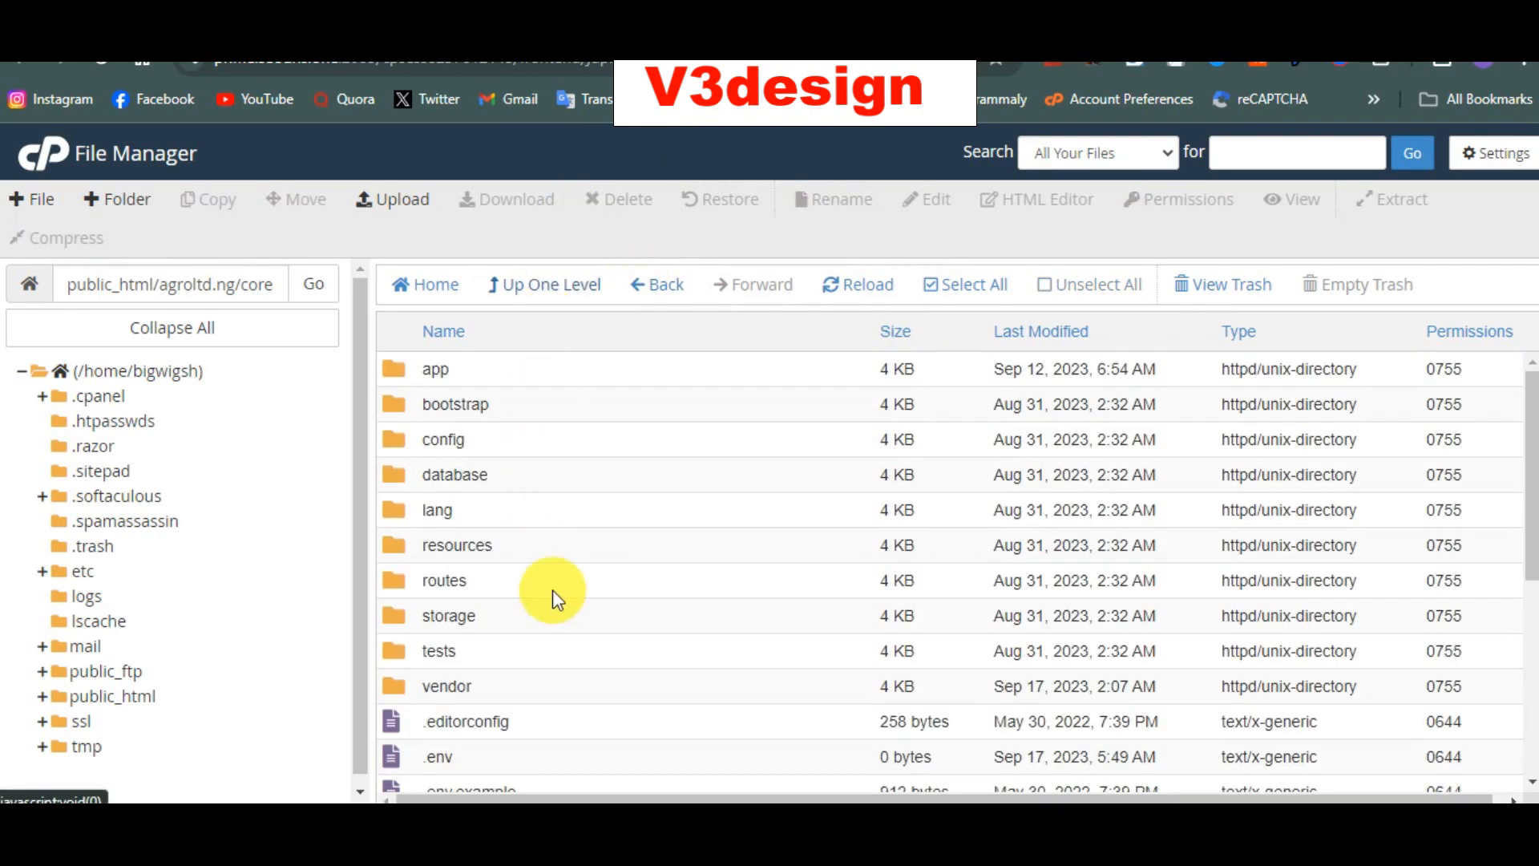
{"action": "scroll", "coordinate": [552, 599], "scroll_direction": "down", "scroll_amount": 1}
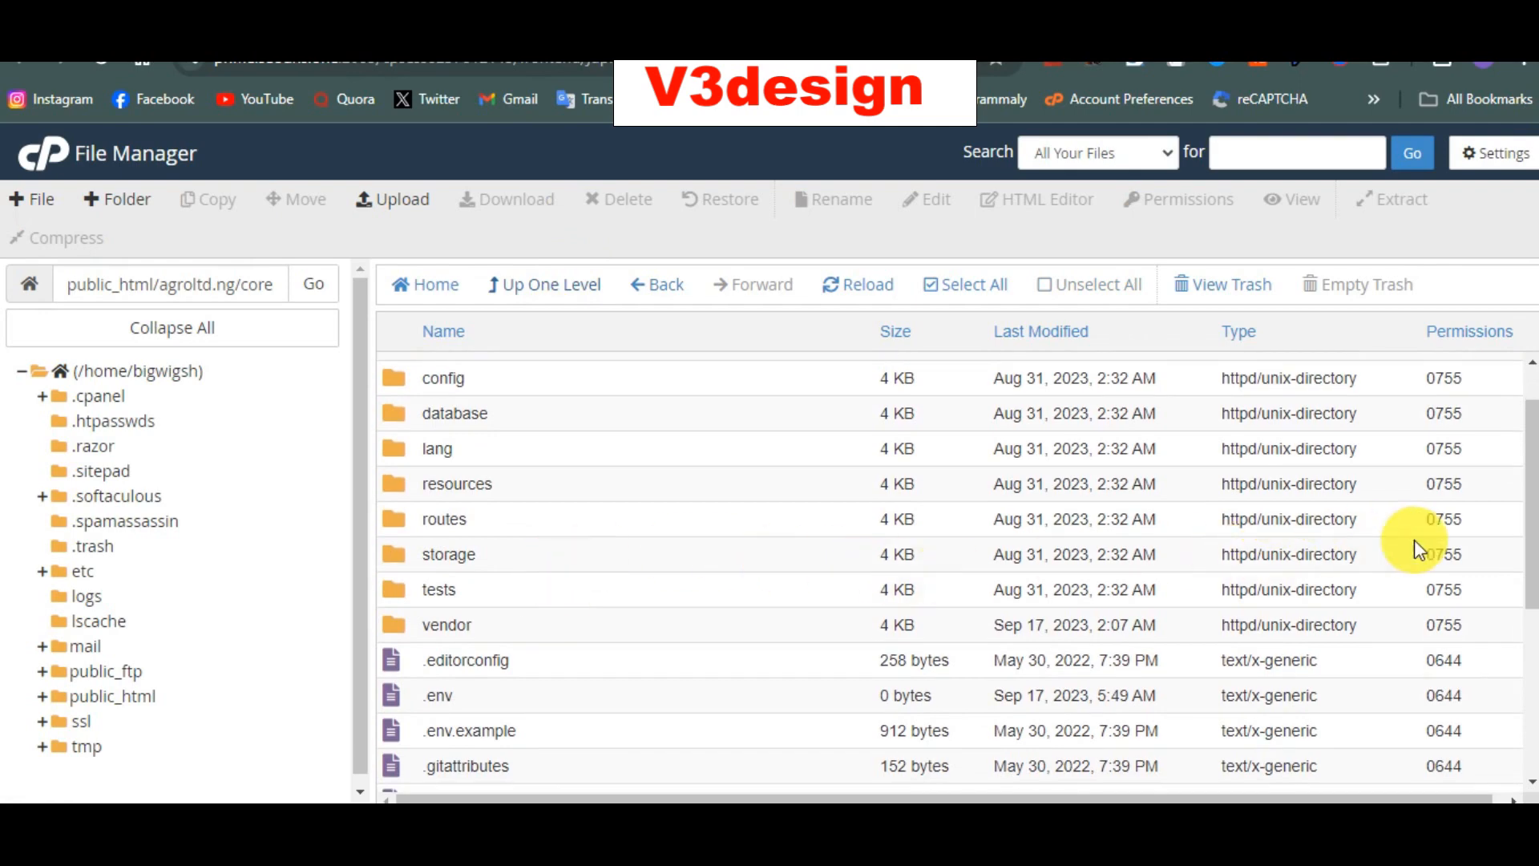
{"action": "double_click", "coordinate": [1443, 554]}
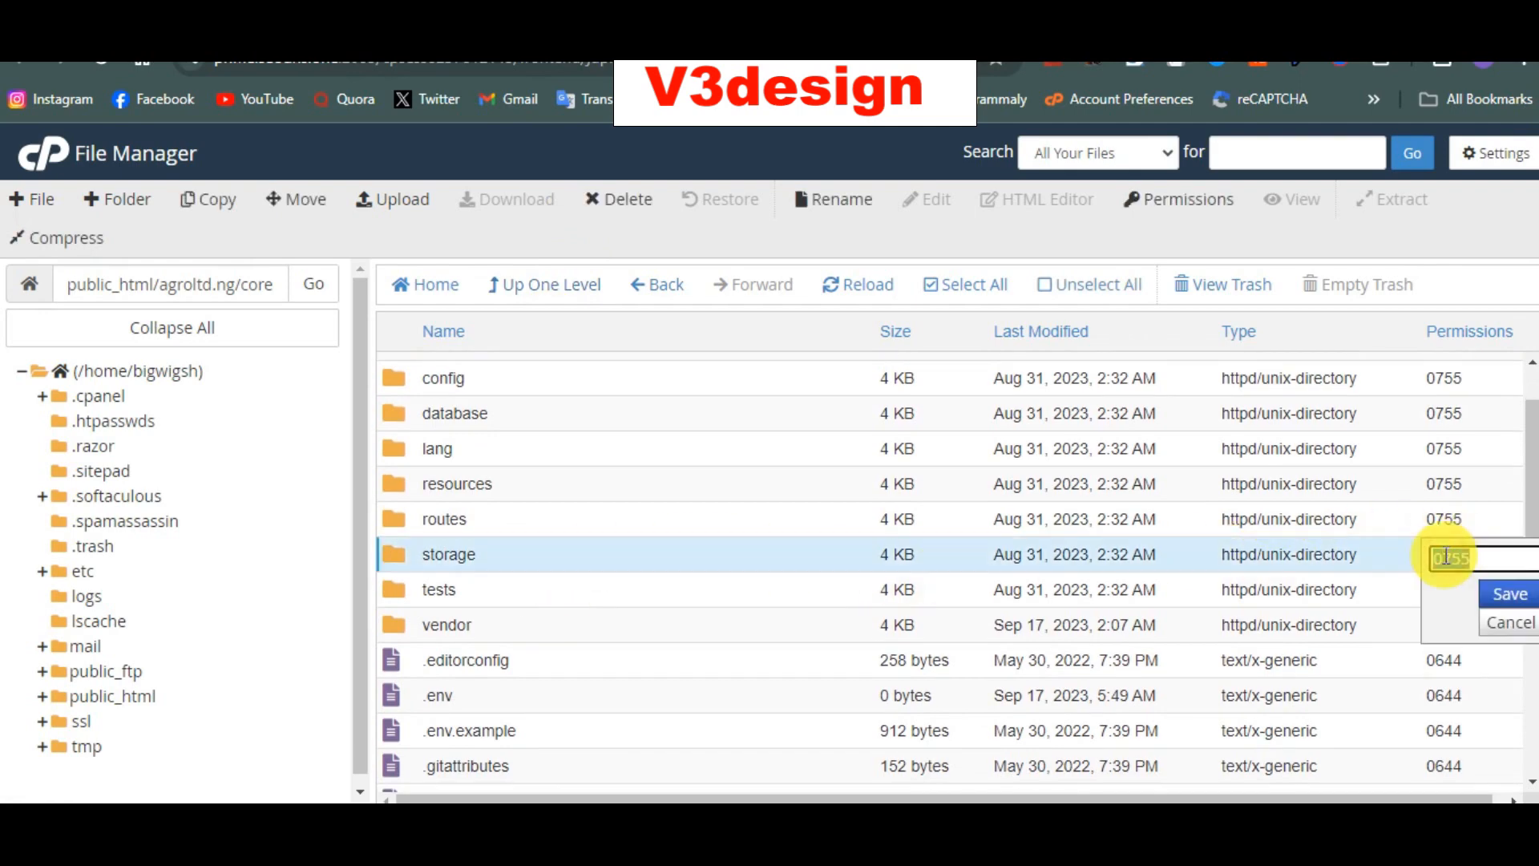
{"action": "type", "text": "0775"}
{"action": "key", "text": "Return"}
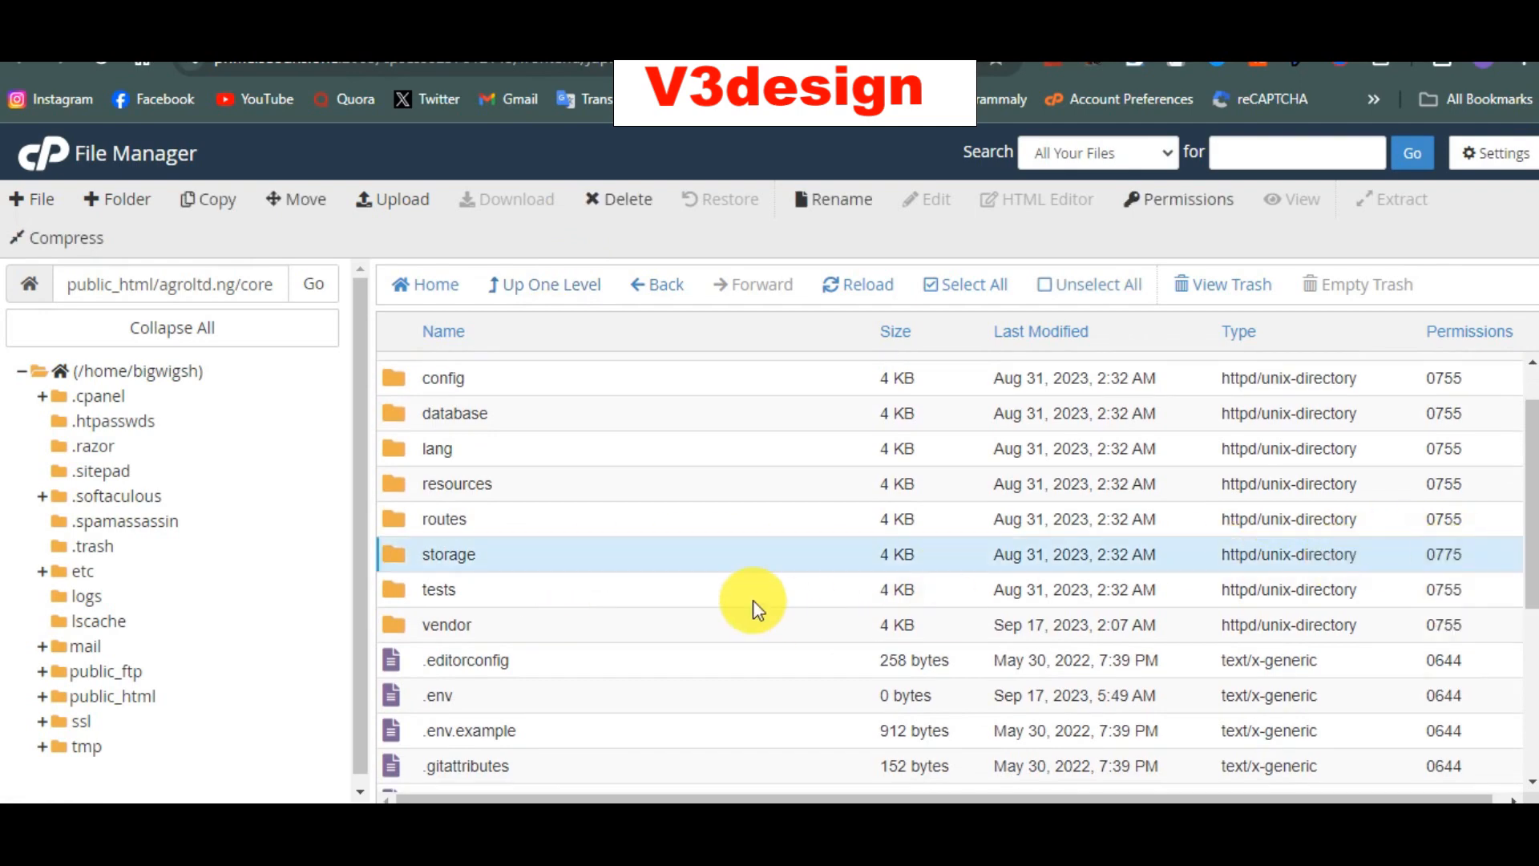
Step: Inside storage, set the app, framework and logs folders to 0775
{"action": "double_click", "coordinate": [757, 538]}
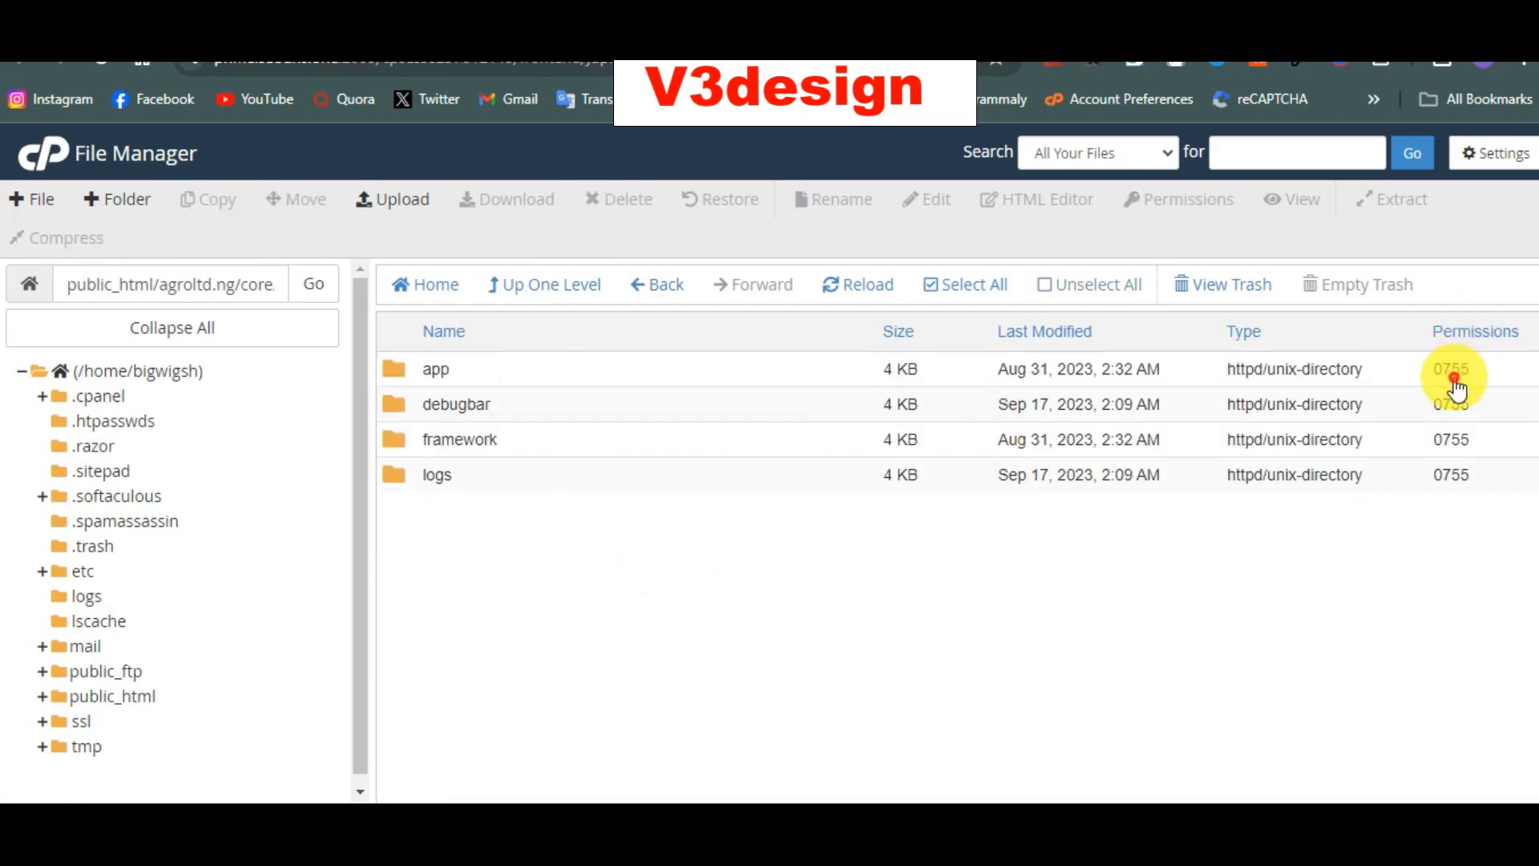
{"action": "double_click", "coordinate": [1456, 373]}
{"action": "key", "text": "Return"}
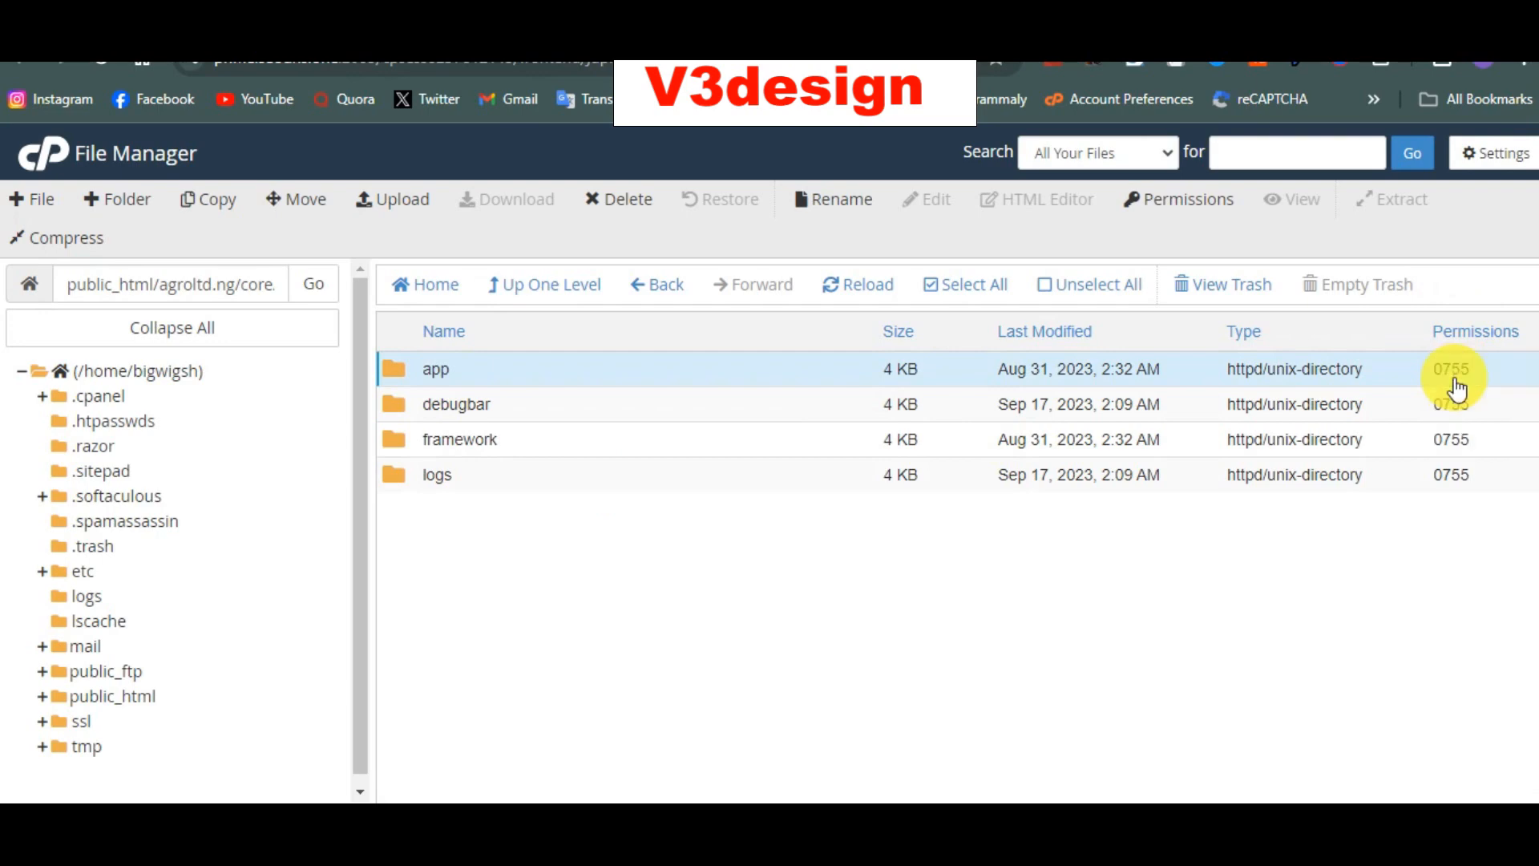
{"action": "double_click", "coordinate": [1456, 443]}
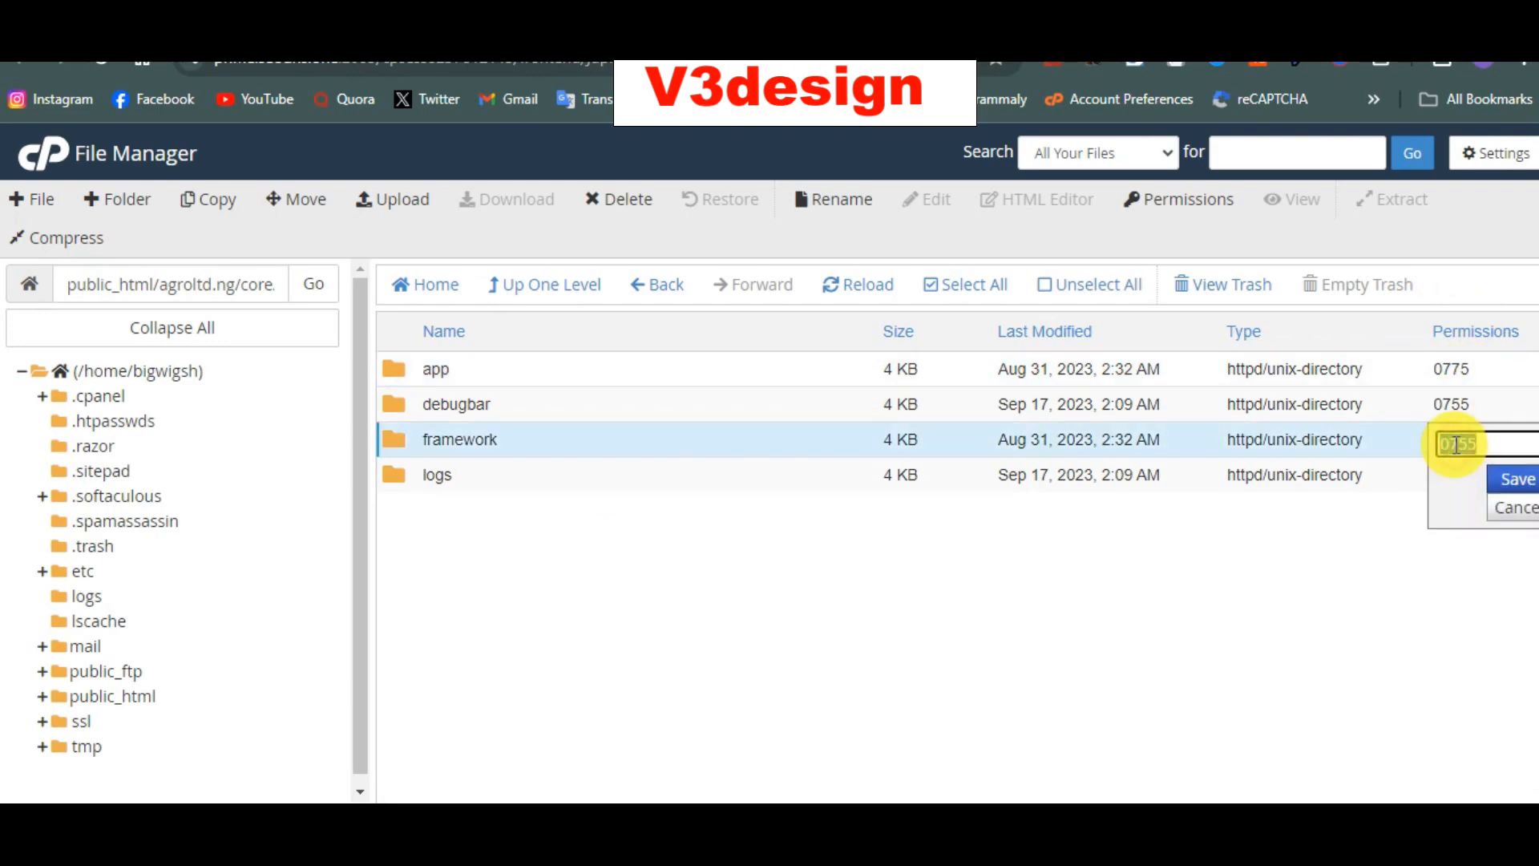
{"action": "type", "text": "0775"}
{"action": "key", "text": "Return"}
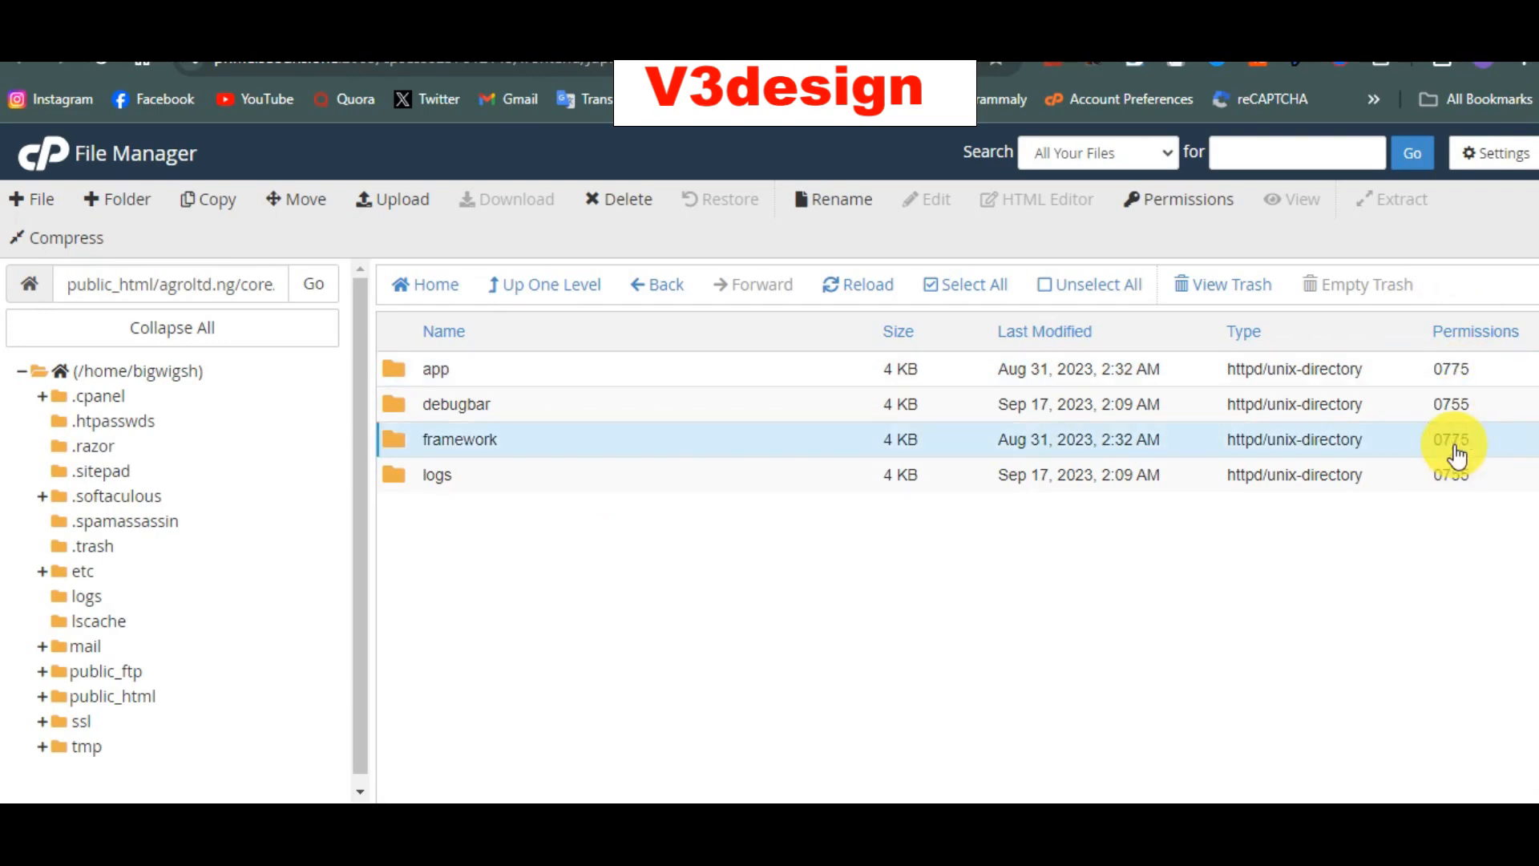
{"action": "double_click", "coordinate": [1456, 476]}
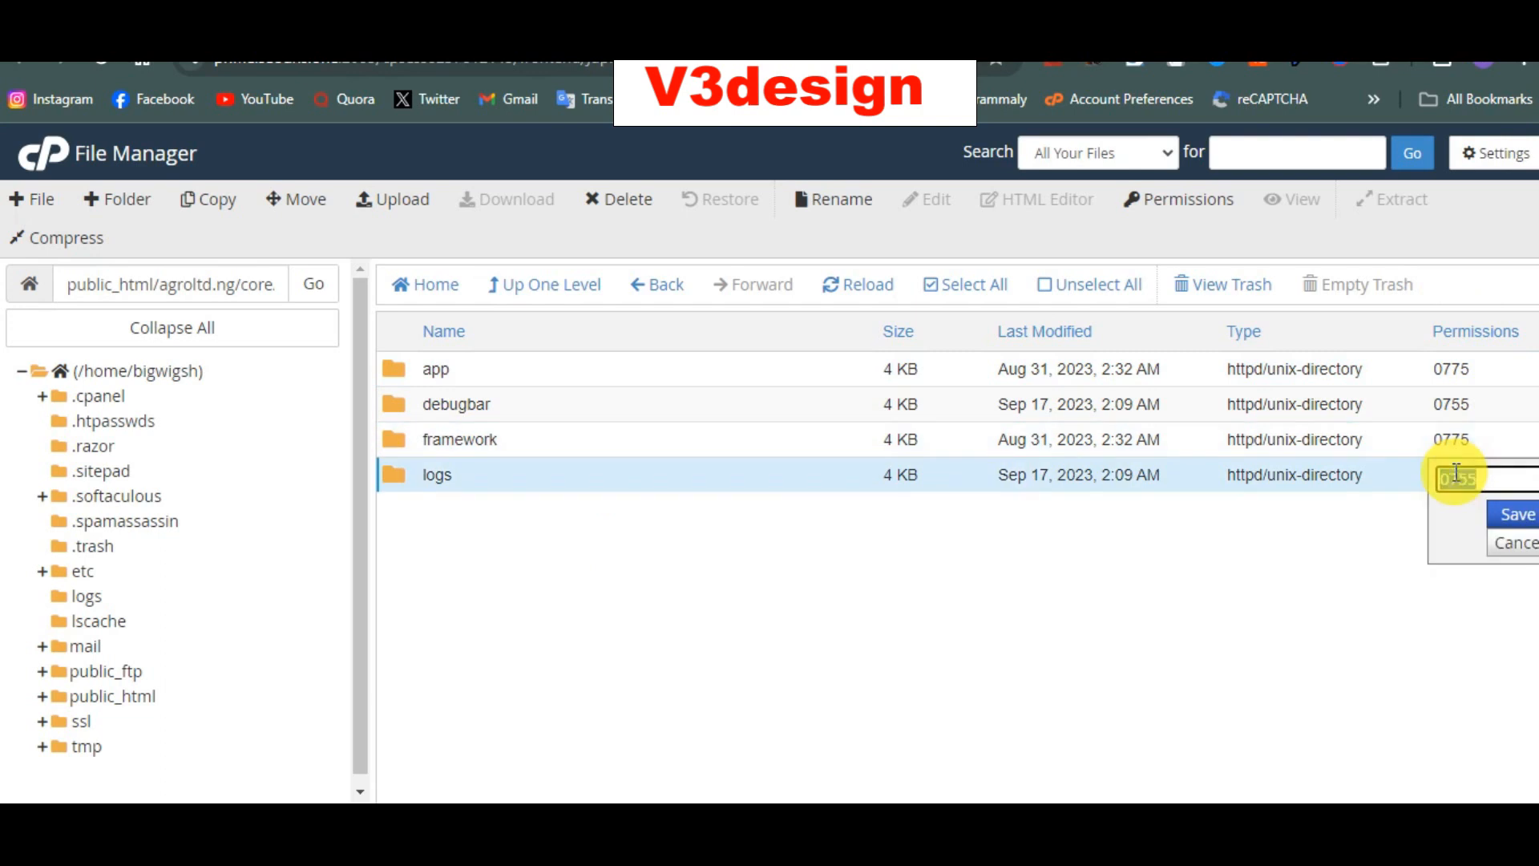
{"action": "type", "text": "0775"}
{"action": "key", "text": "Return"}
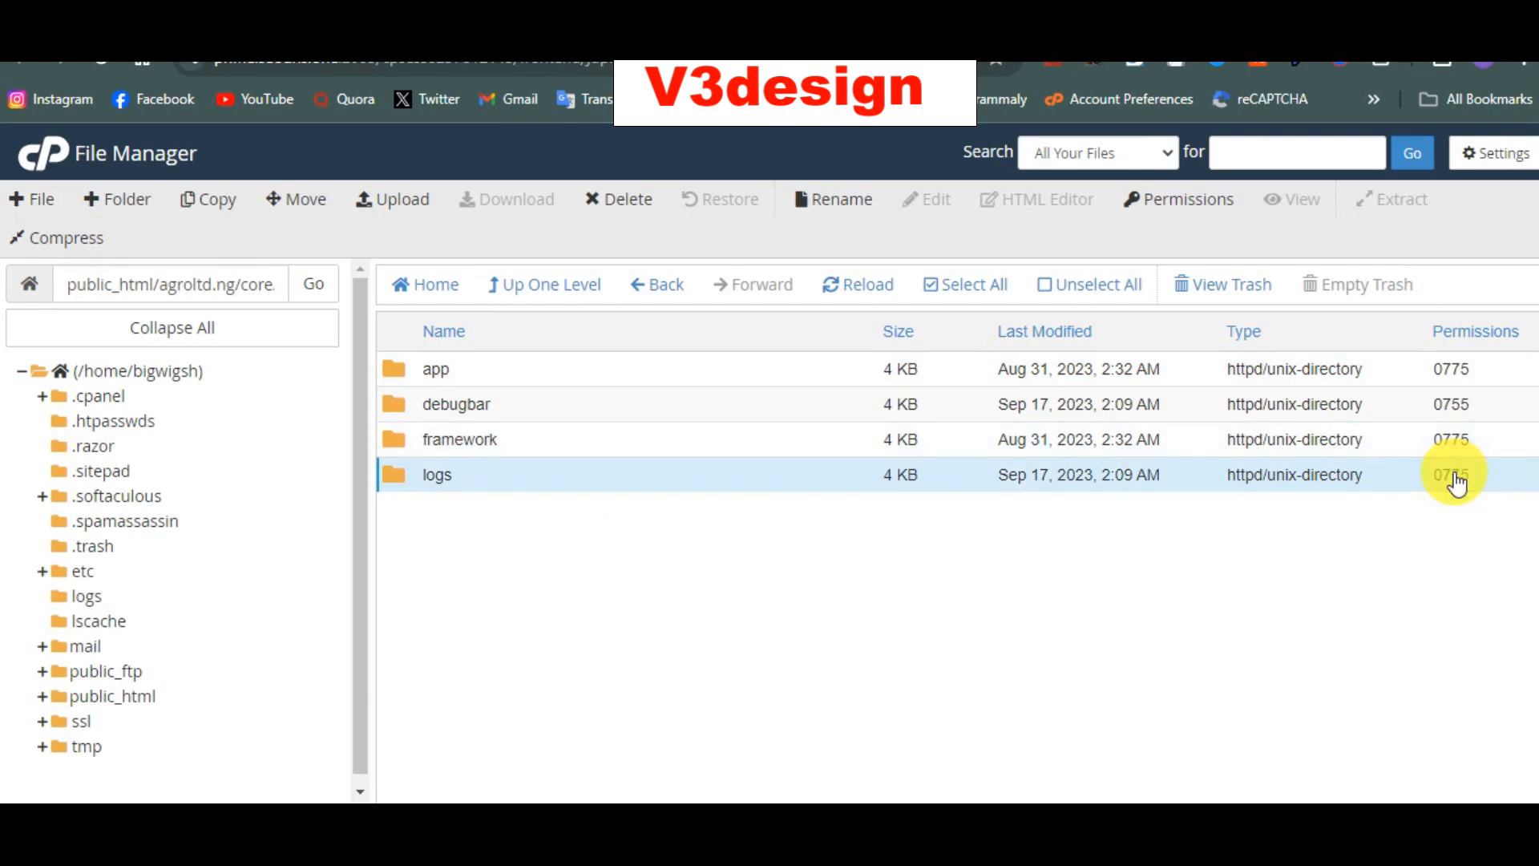
Step: Rerun the installer's requirements check, reload until it passes, and advance to the Information page
{"action": "left_click", "coordinate": [866, 36]}
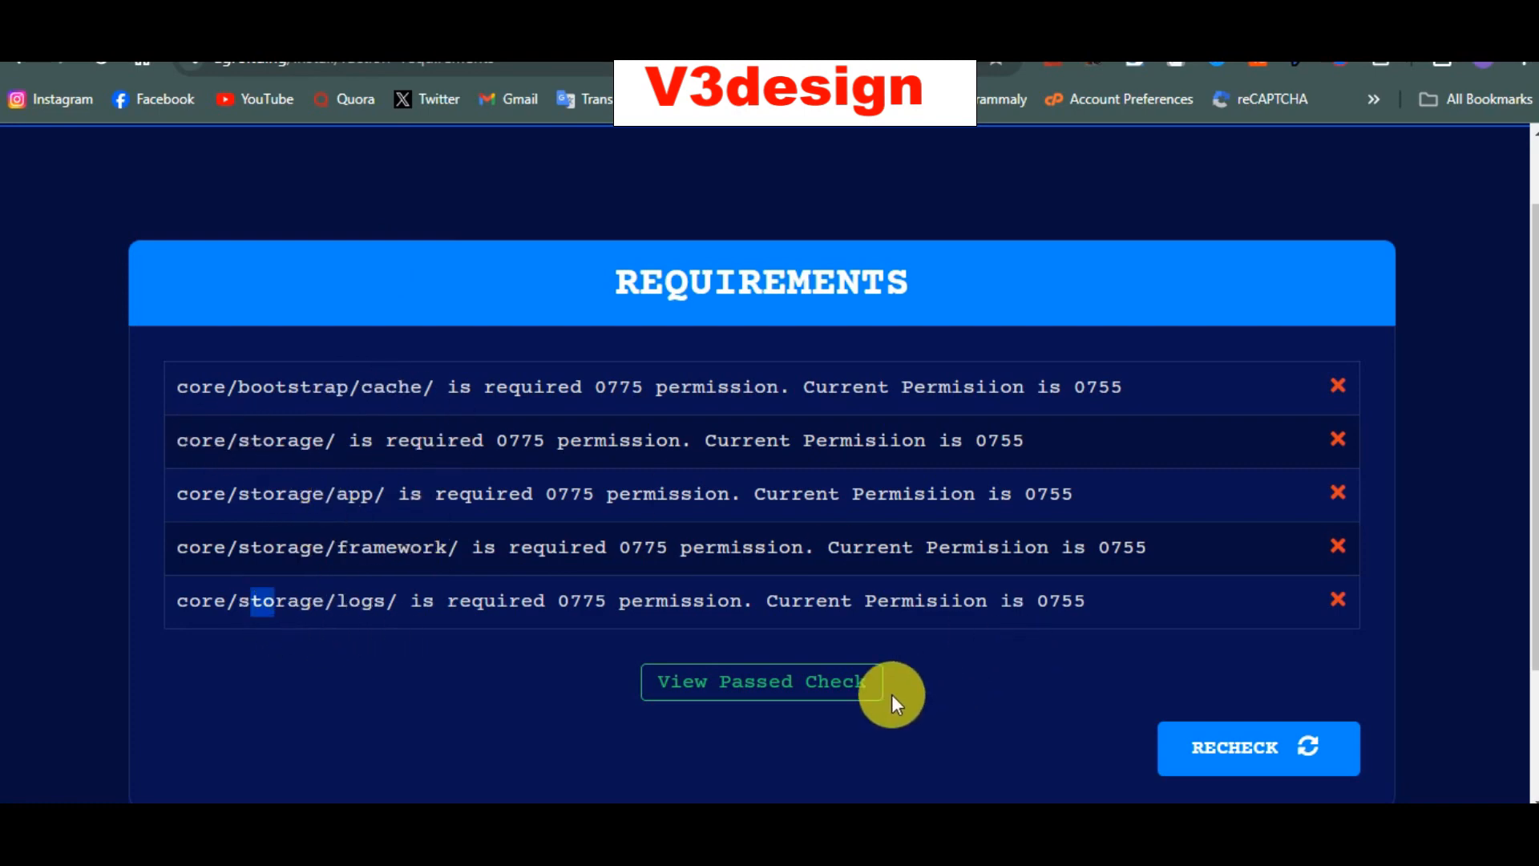
{"action": "left_click", "coordinate": [1278, 762]}
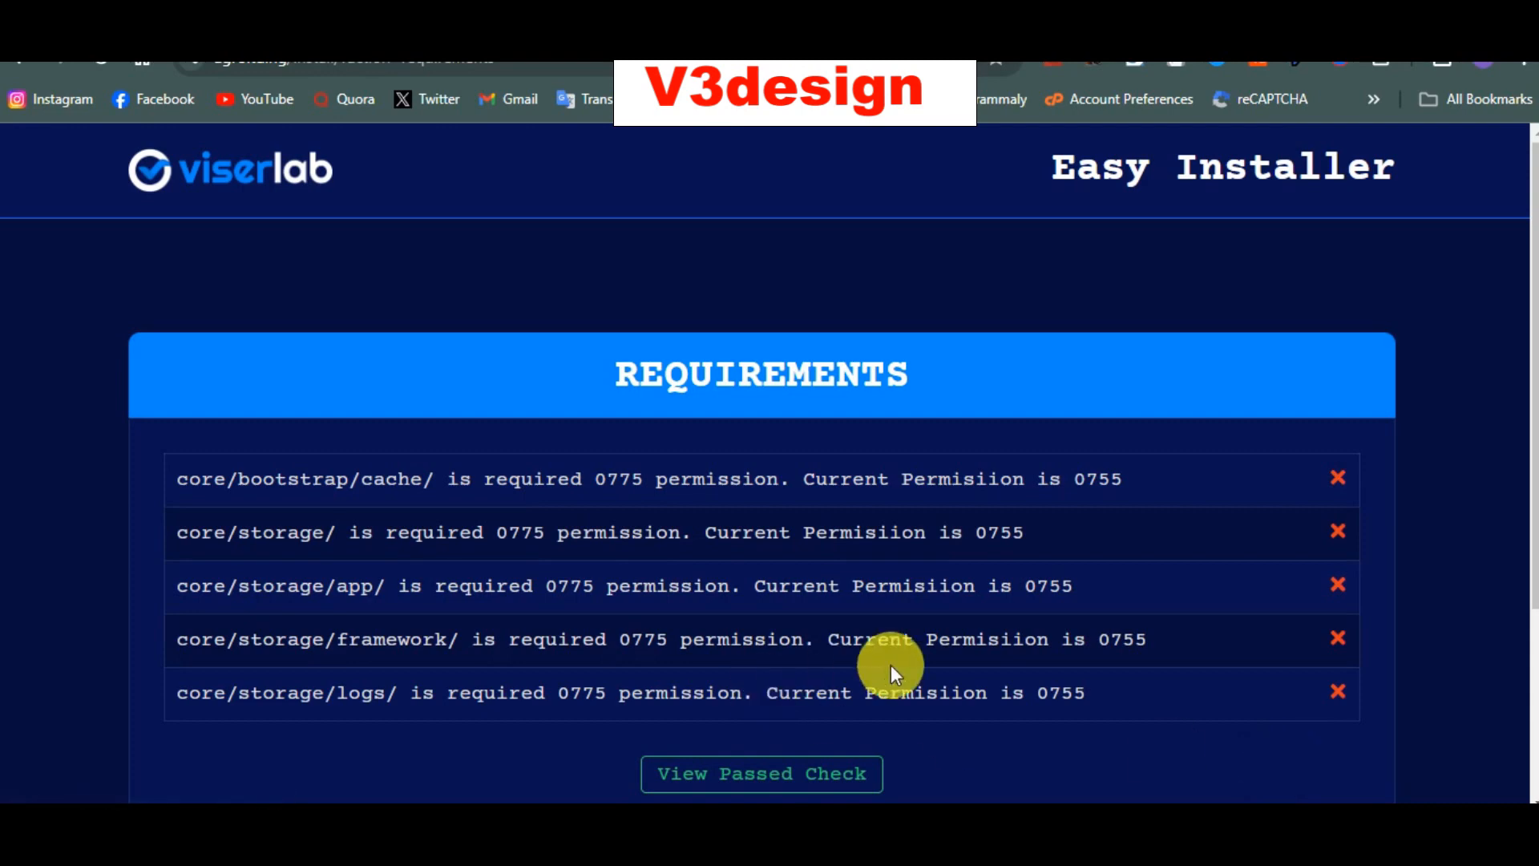
{"action": "scroll", "coordinate": [855, 581], "scroll_direction": "down", "scroll_amount": 4}
{"action": "scroll", "coordinate": [858, 497], "scroll_direction": "up", "scroll_amount": 1}
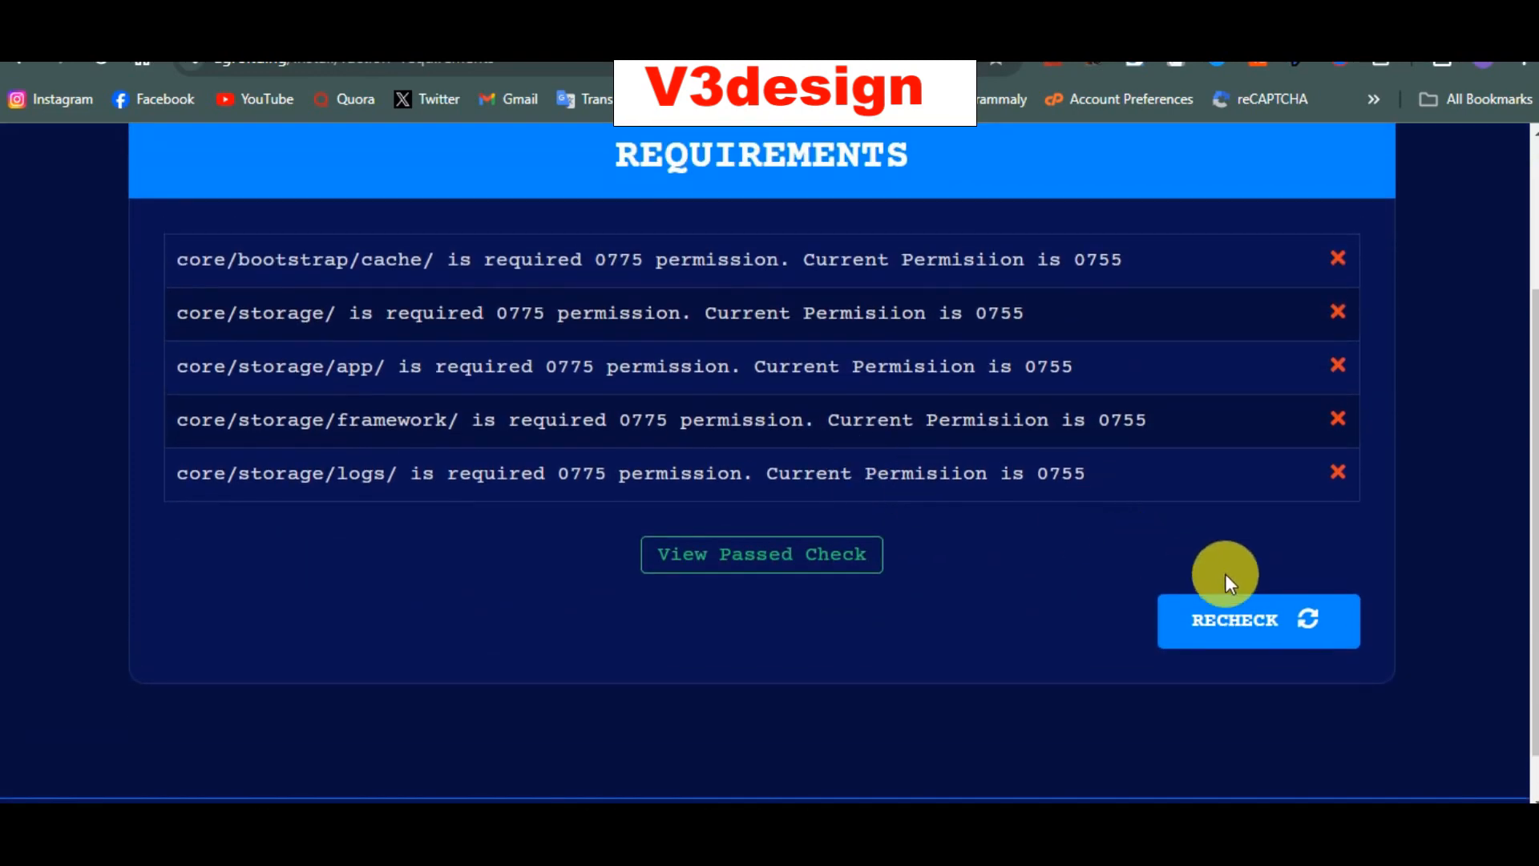
{"action": "left_click", "coordinate": [1268, 623]}
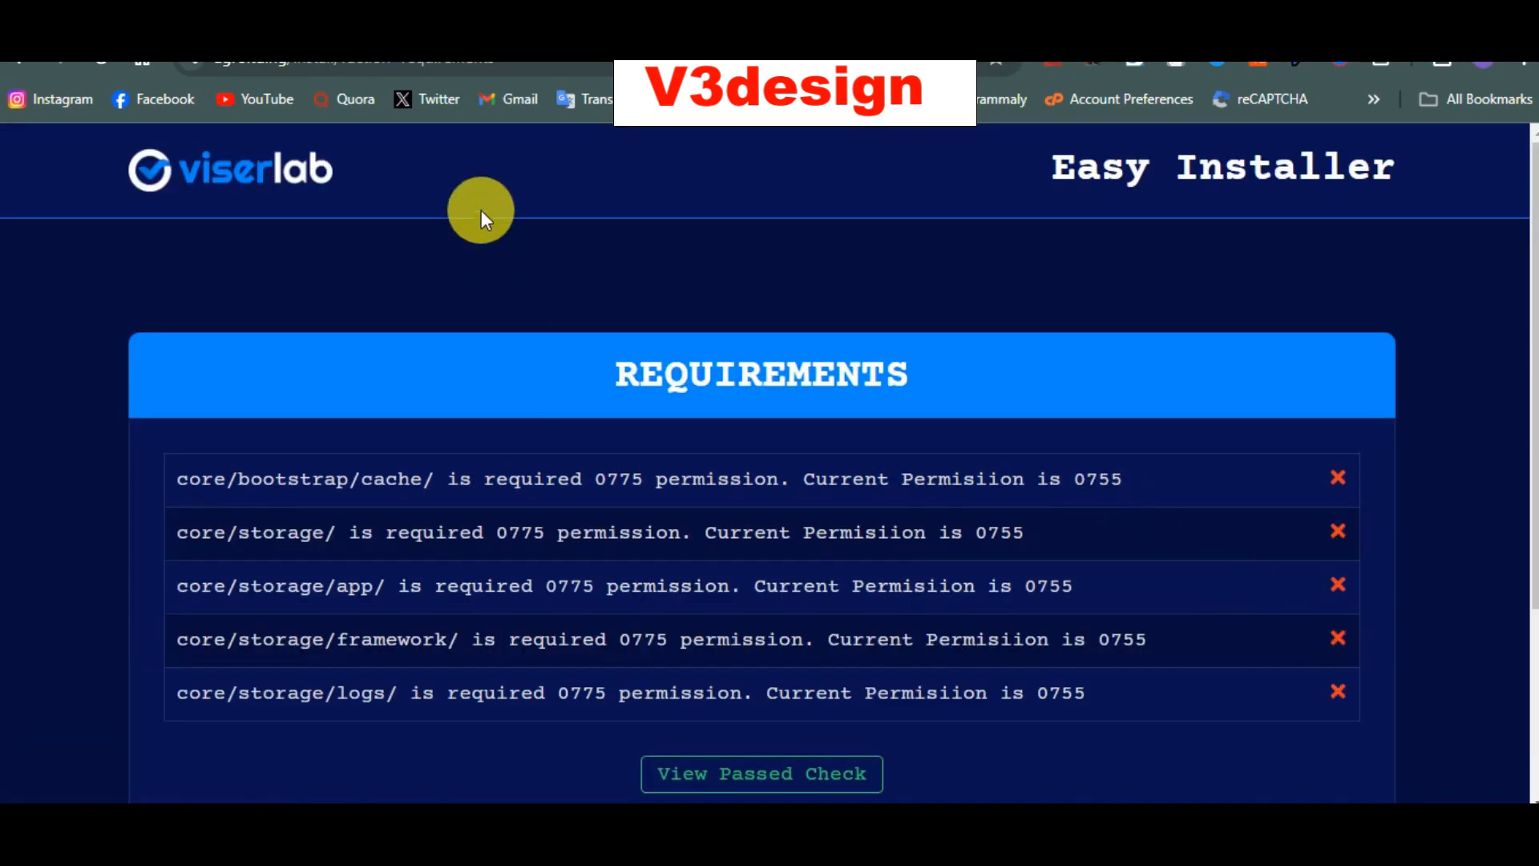
{"action": "left_click", "coordinate": [564, 72]}
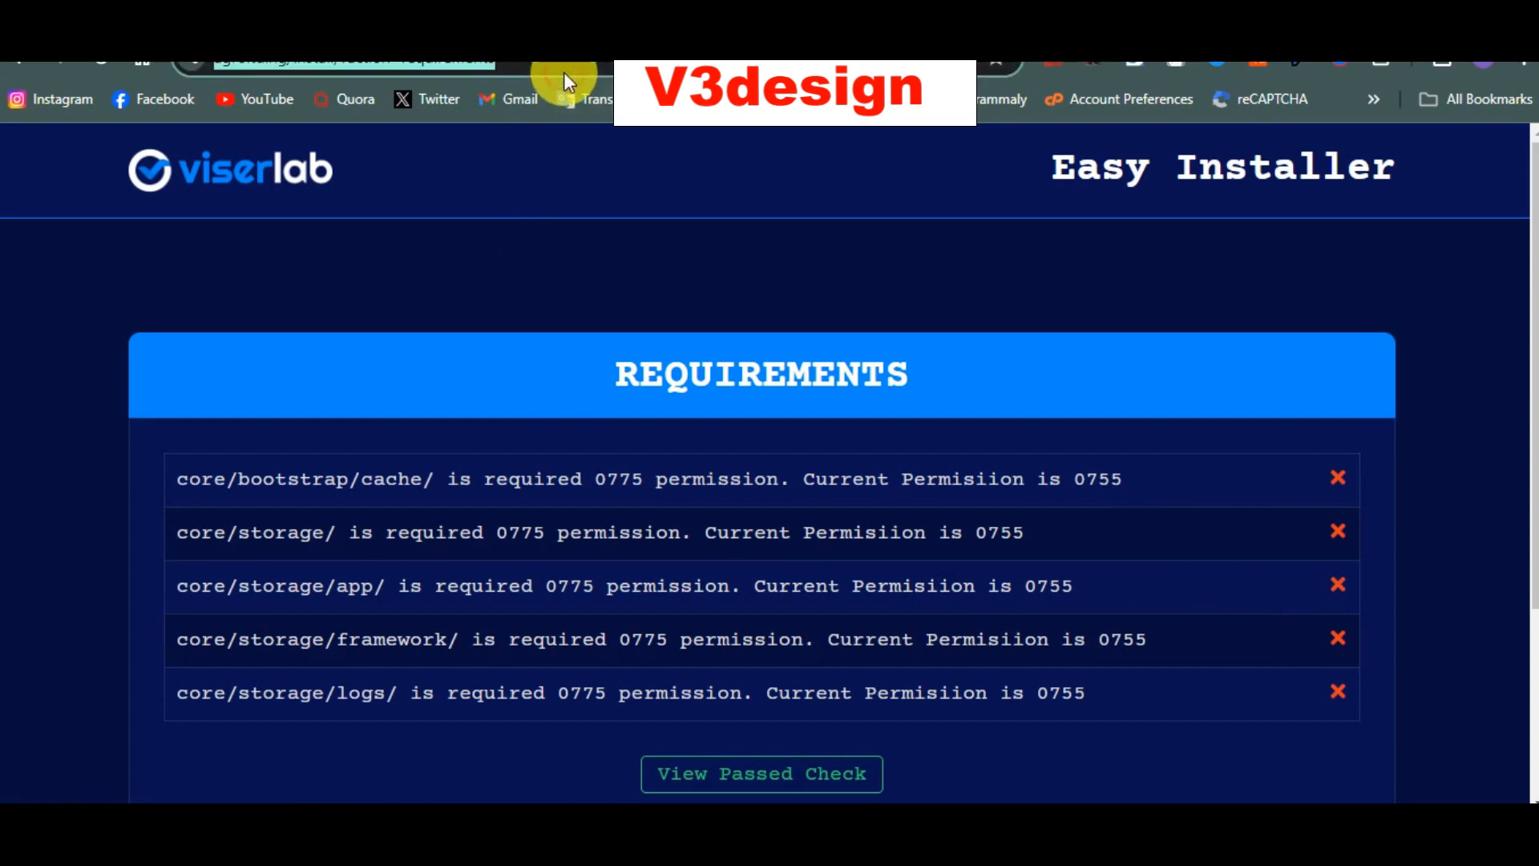
{"action": "key", "text": "Return"}
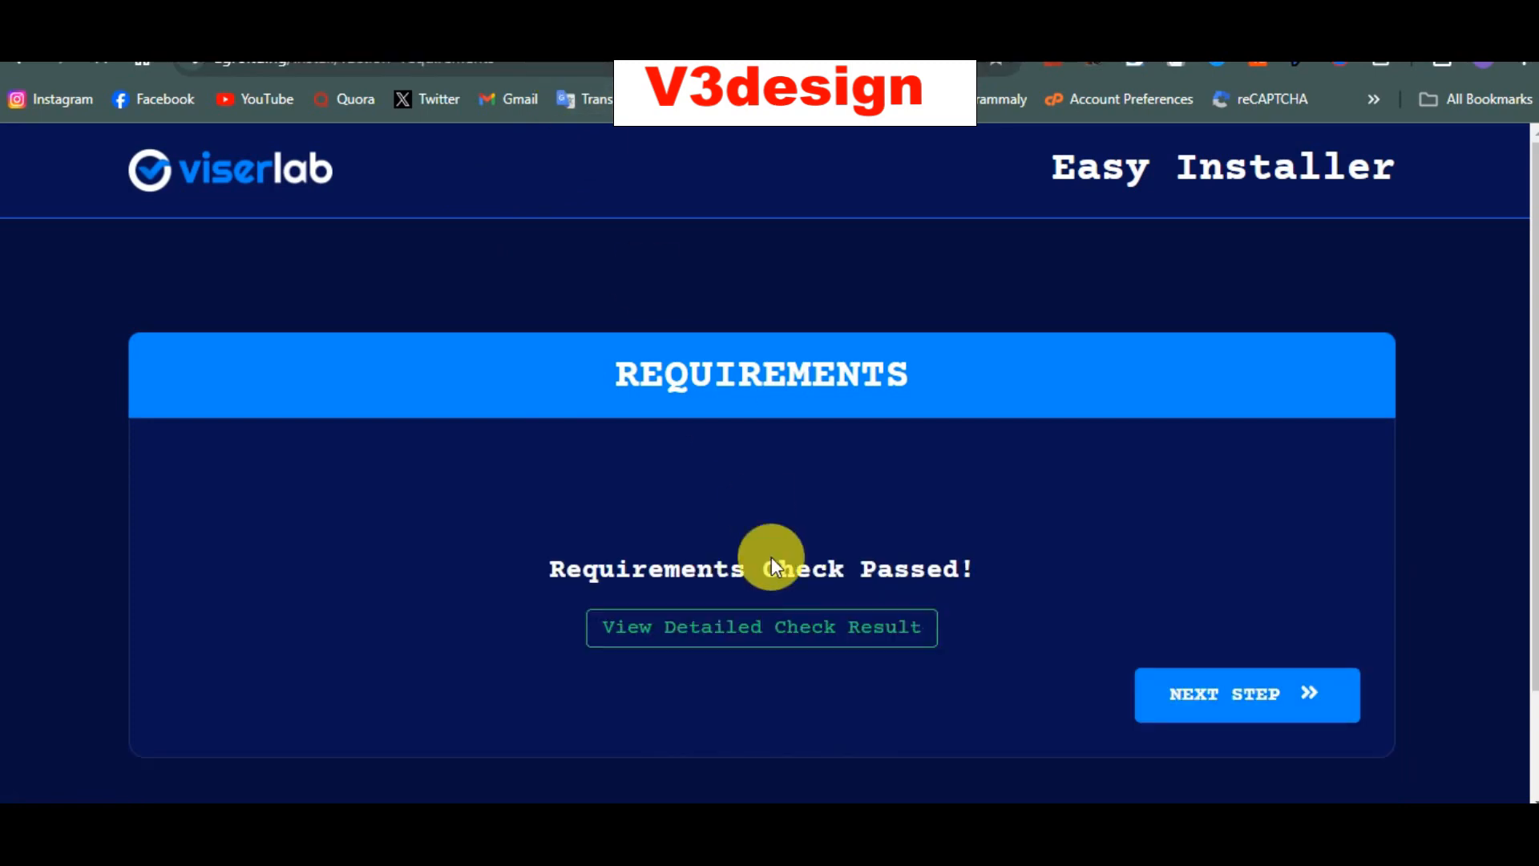
{"action": "left_click", "coordinate": [1238, 700]}
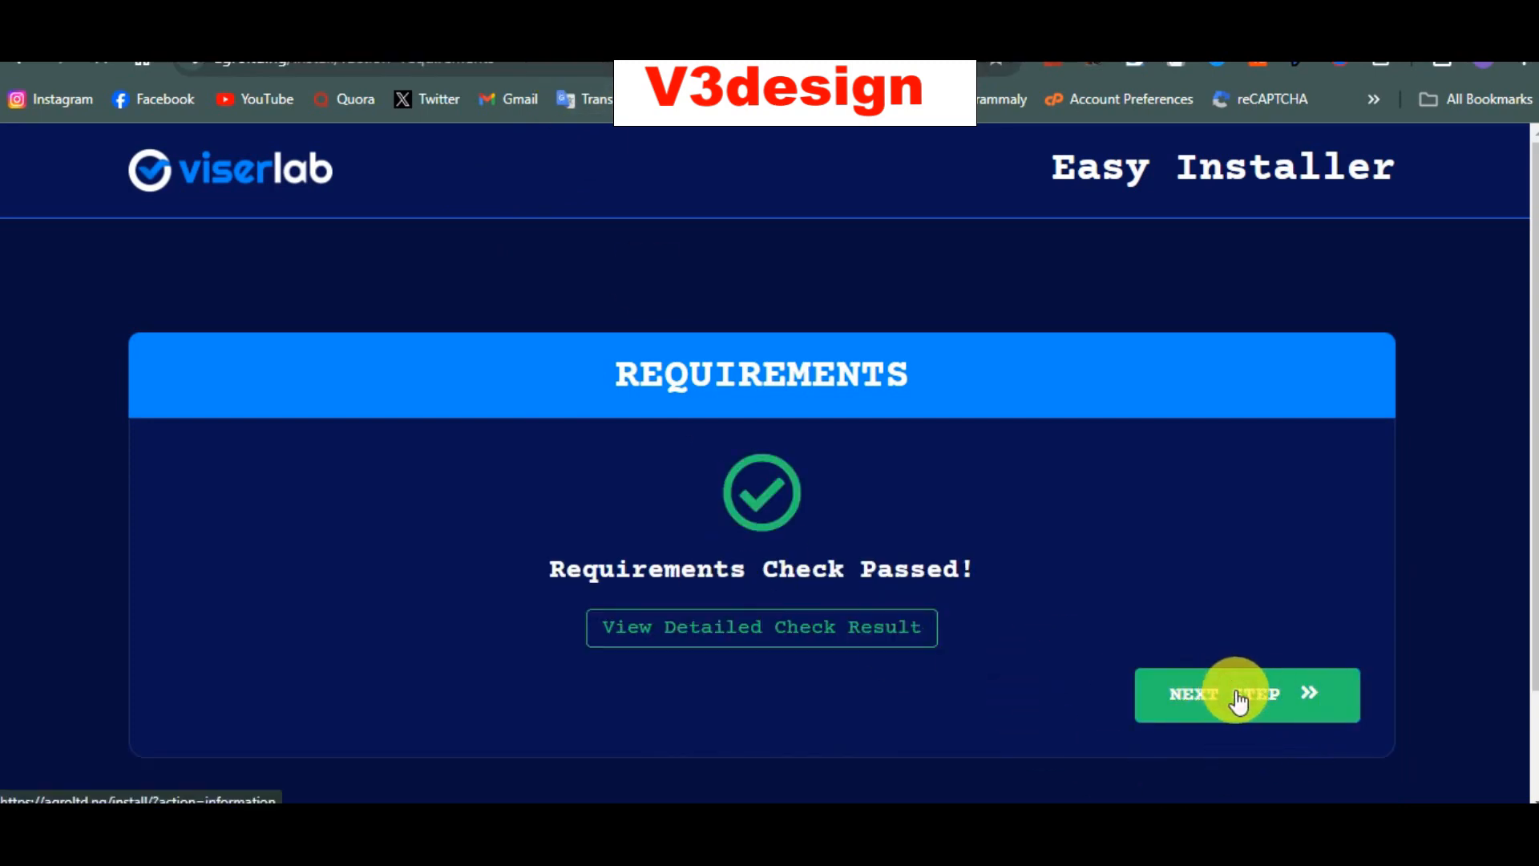
{"action": "scroll", "coordinate": [870, 502], "scroll_direction": "down", "scroll_amount": 2}
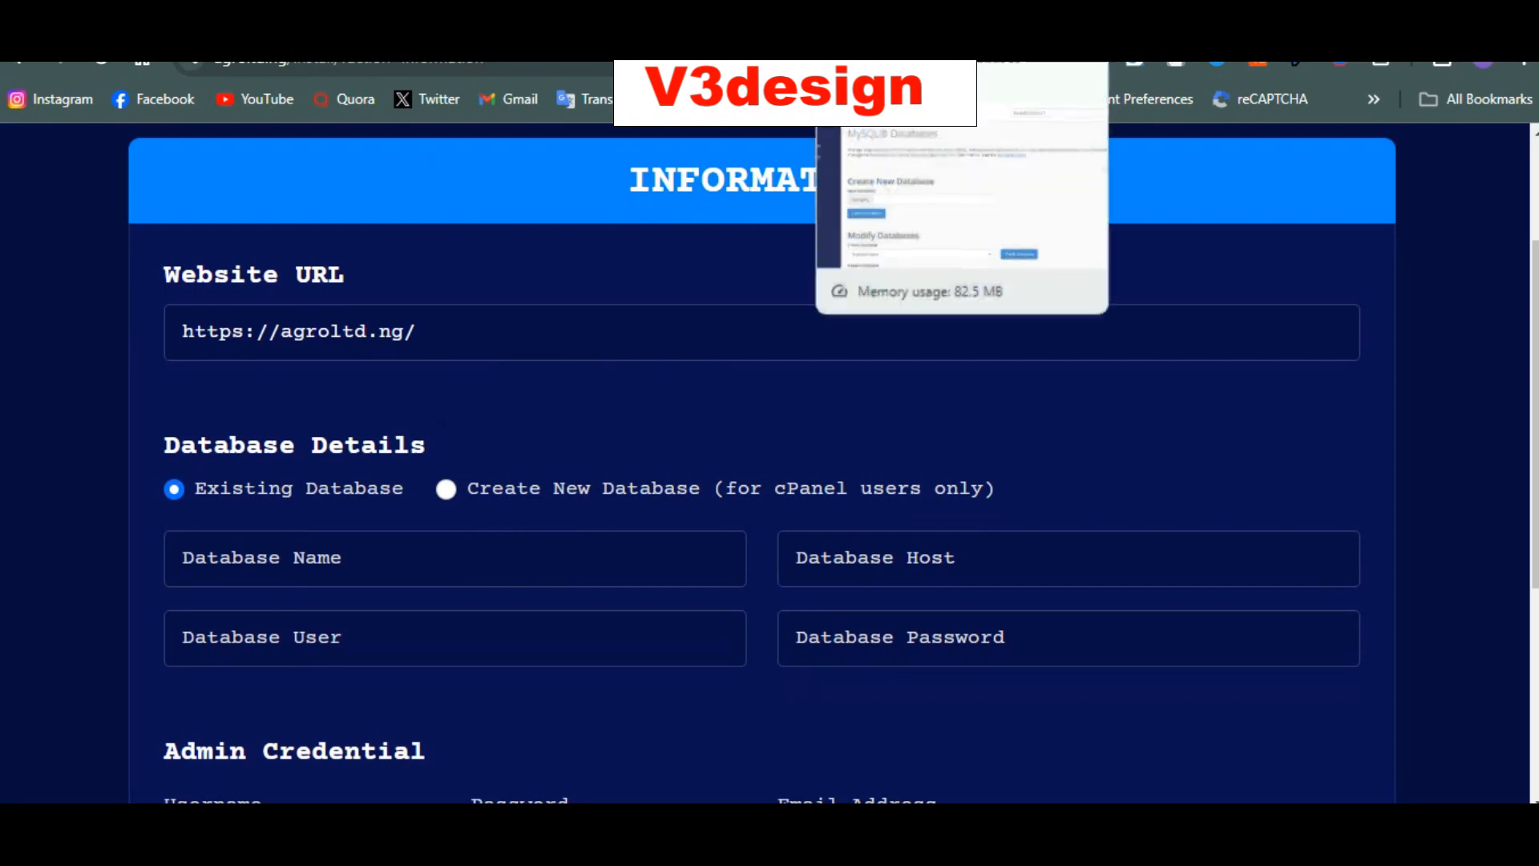
Step: Create database test1 with cPanel's MySQL Database Wizard, found by searching 'data'
{"action": "left_click", "coordinate": [889, 23]}
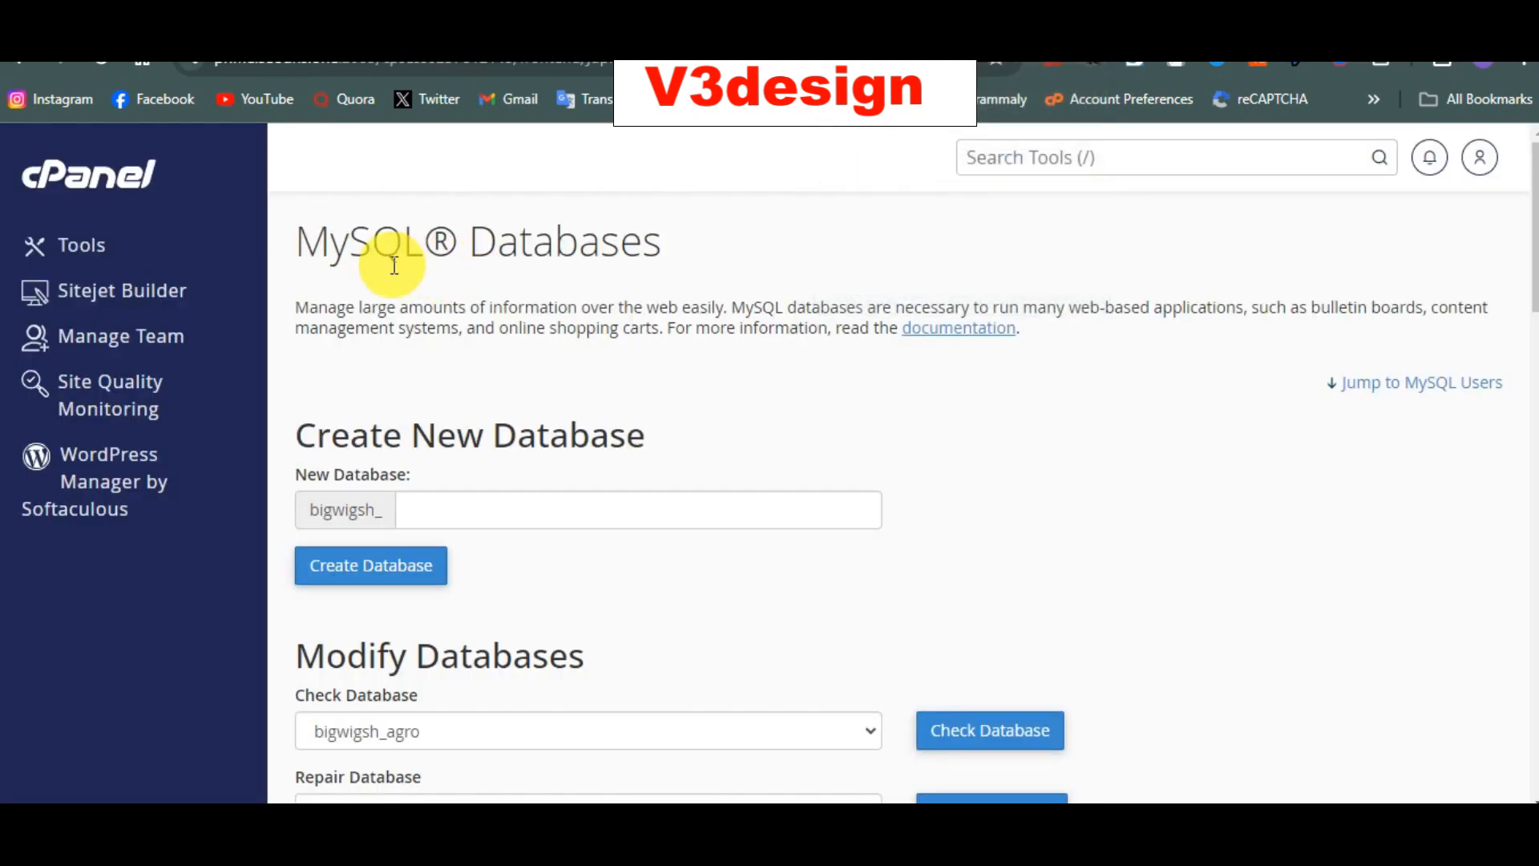
{"action": "left_click_drag", "start_coordinate": [405, 258], "coordinate": [1093, 227]}
{"action": "left_click", "coordinate": [1086, 171]}
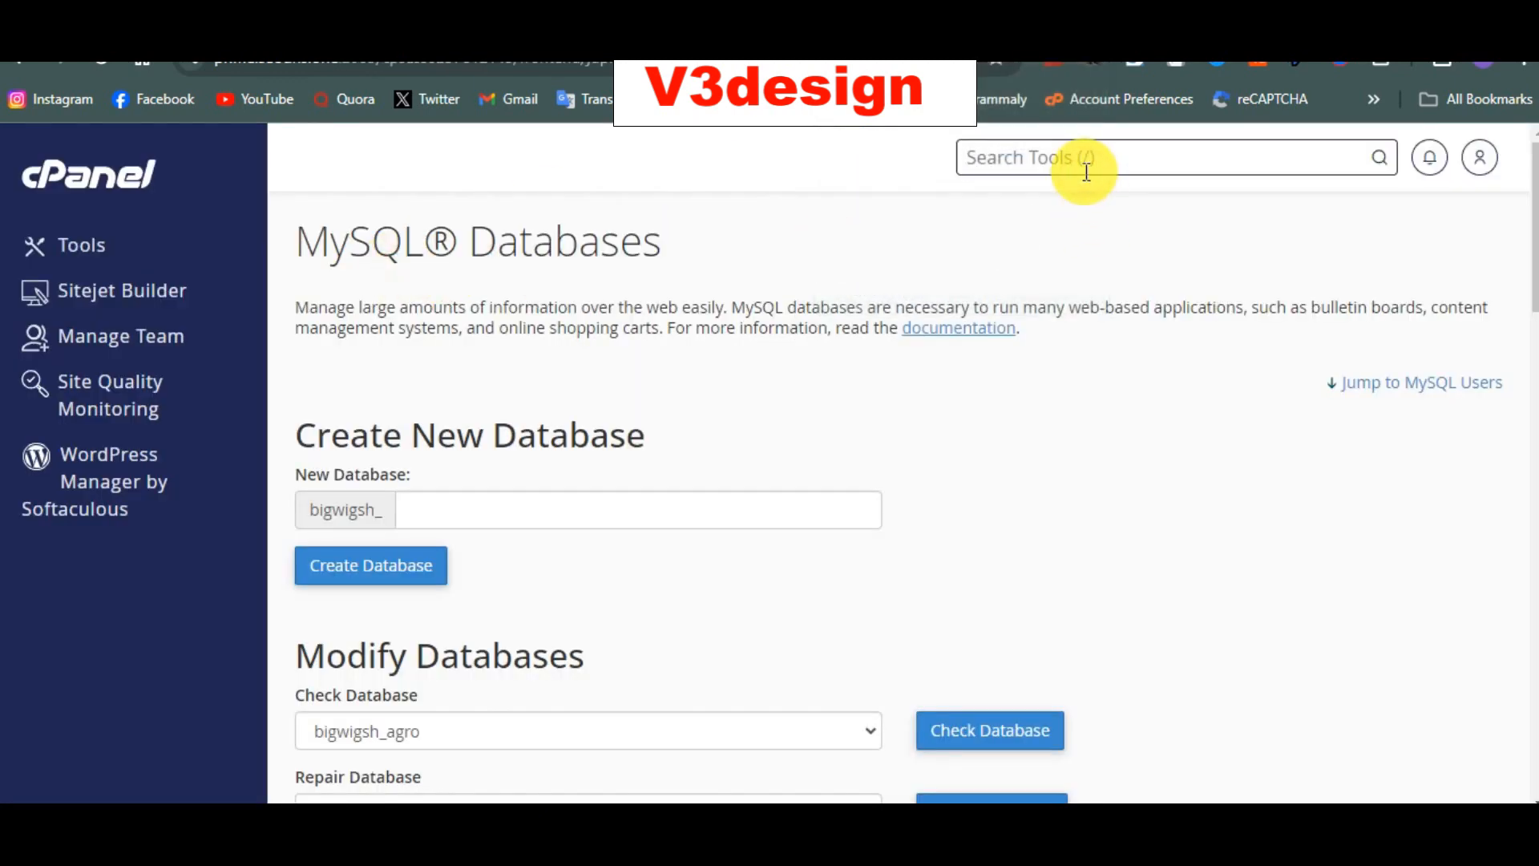
{"action": "type", "text": "data"}
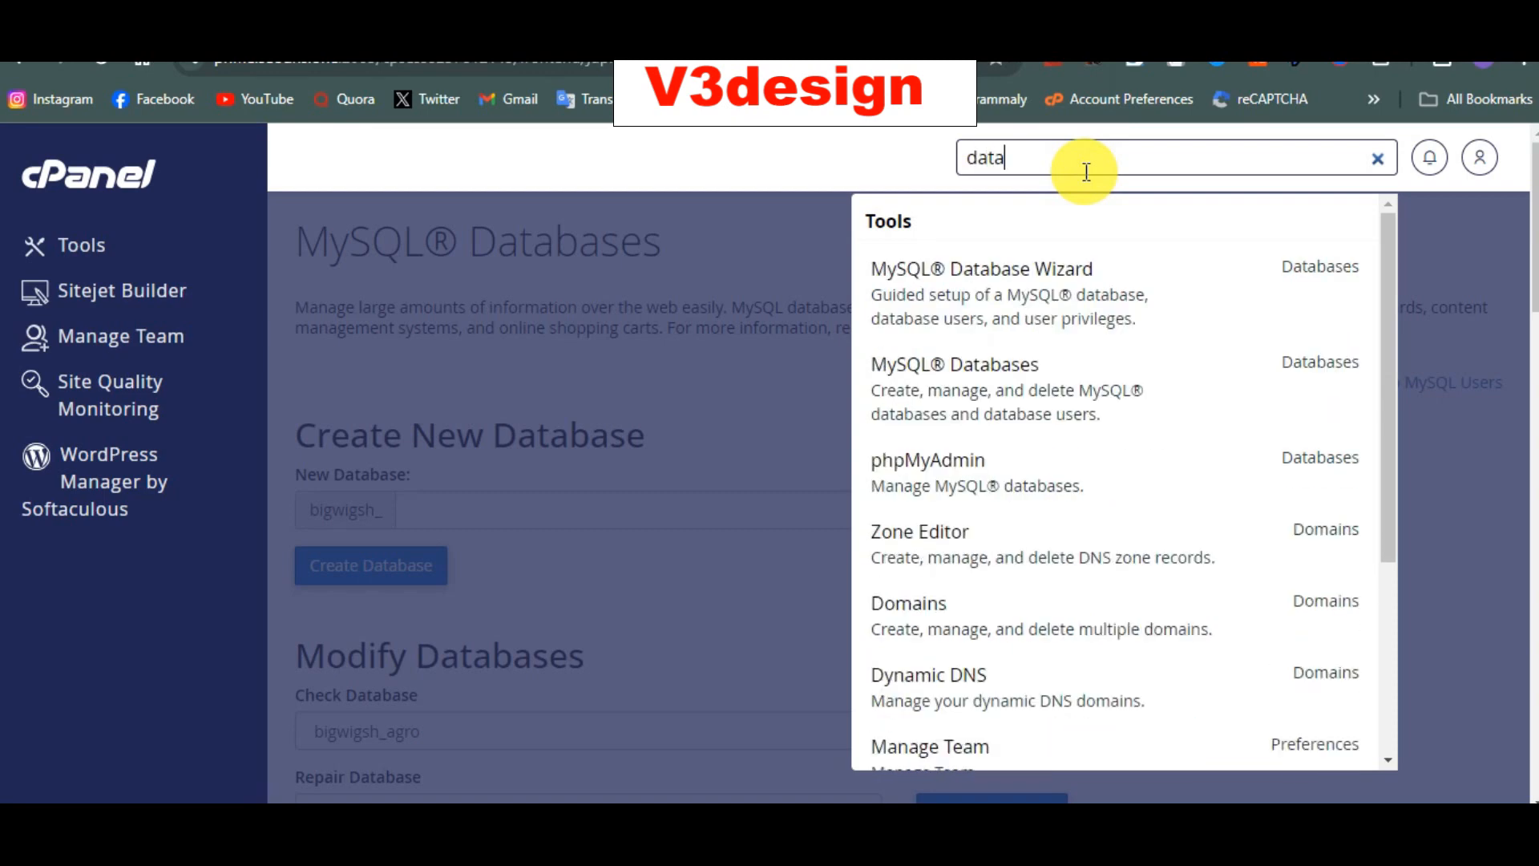
{"action": "left_click", "coordinate": [1016, 298]}
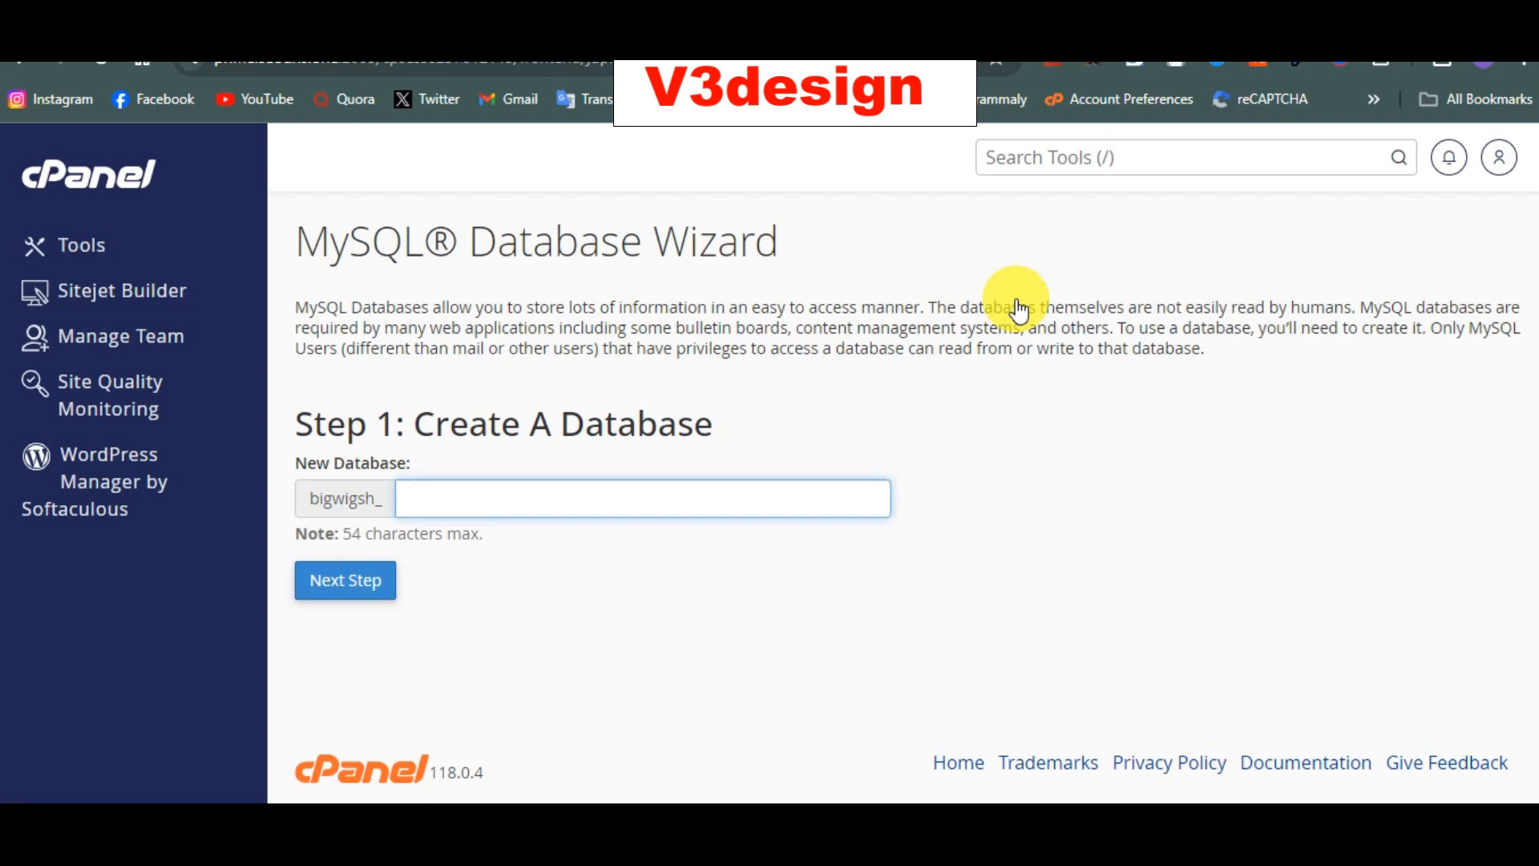
{"action": "type", "text": "test1"}
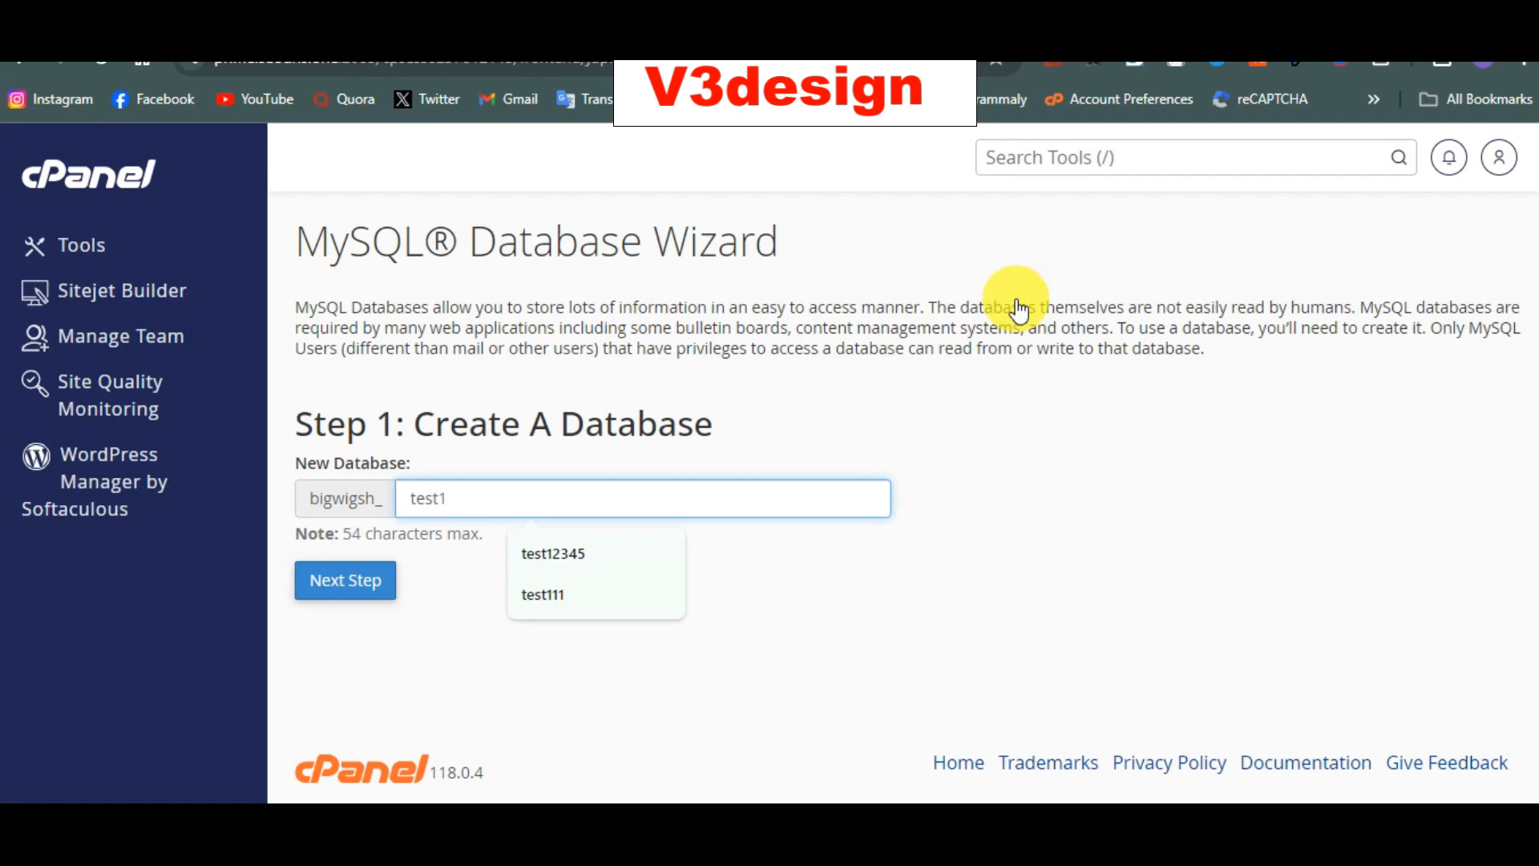
{"action": "key", "text": "ctrl+a"}
{"action": "key", "text": "ctrl+c"}
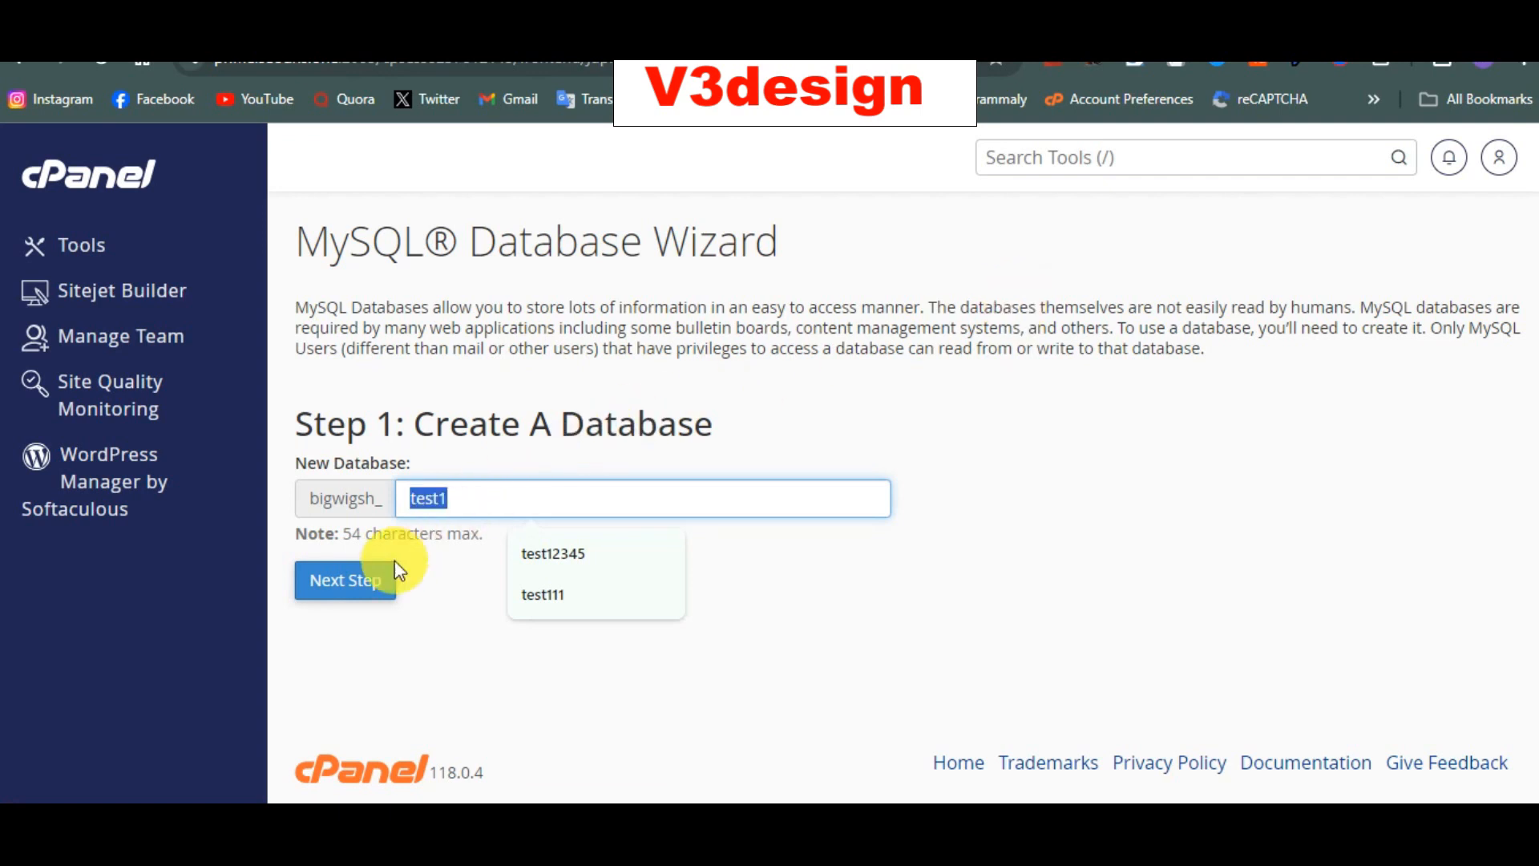
{"action": "left_click", "coordinate": [353, 584]}
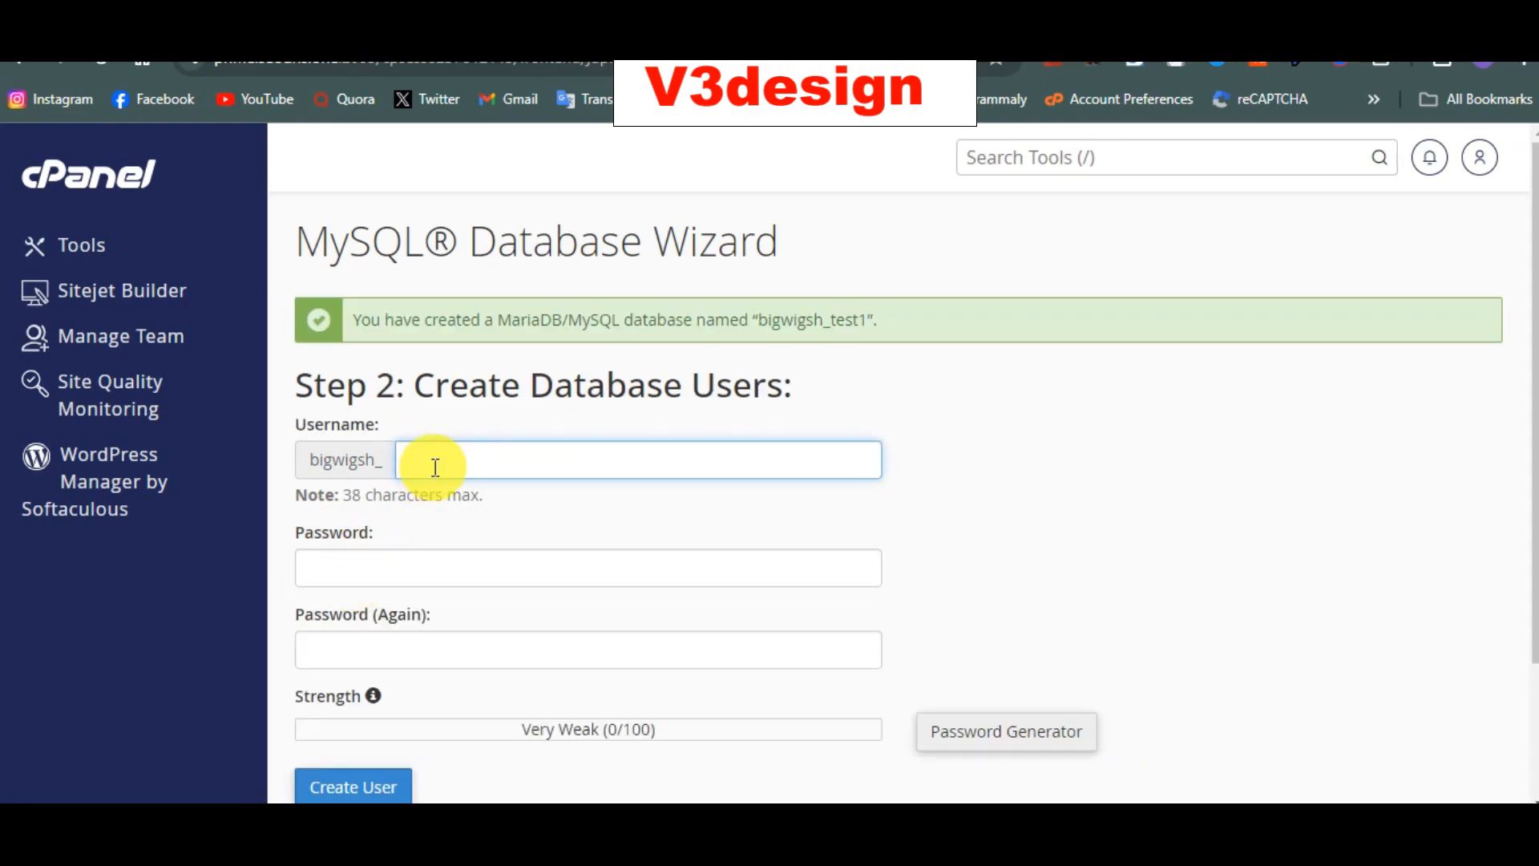
Step: Enter username test1 with a trial password, then clear the mismatched password fields
{"action": "key", "text": "ctrl+v"}
{"action": "left_click", "coordinate": [400, 555]}
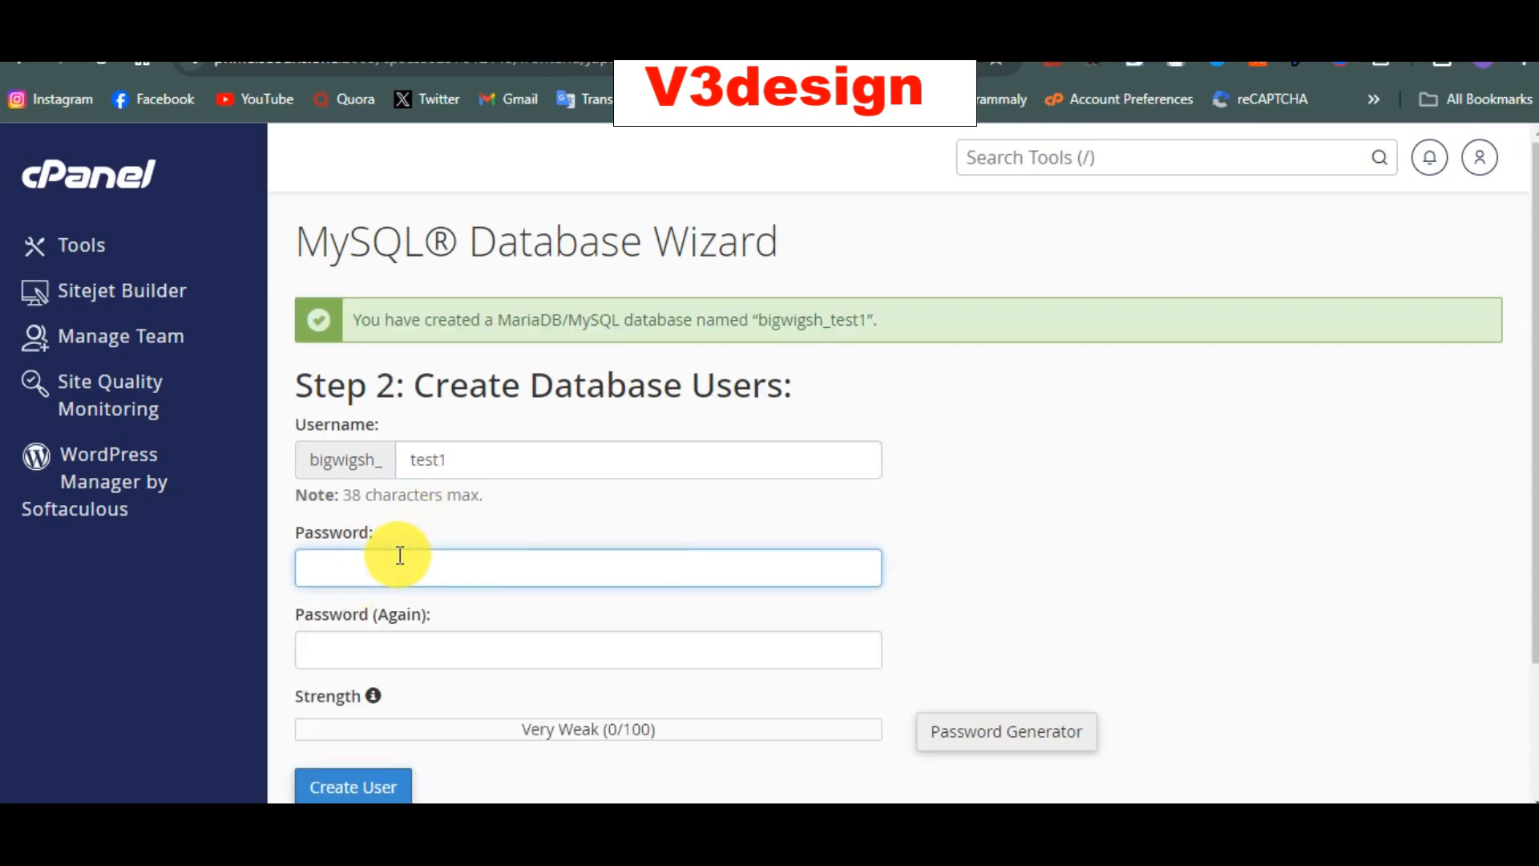
{"action": "type", "text": "12345"}
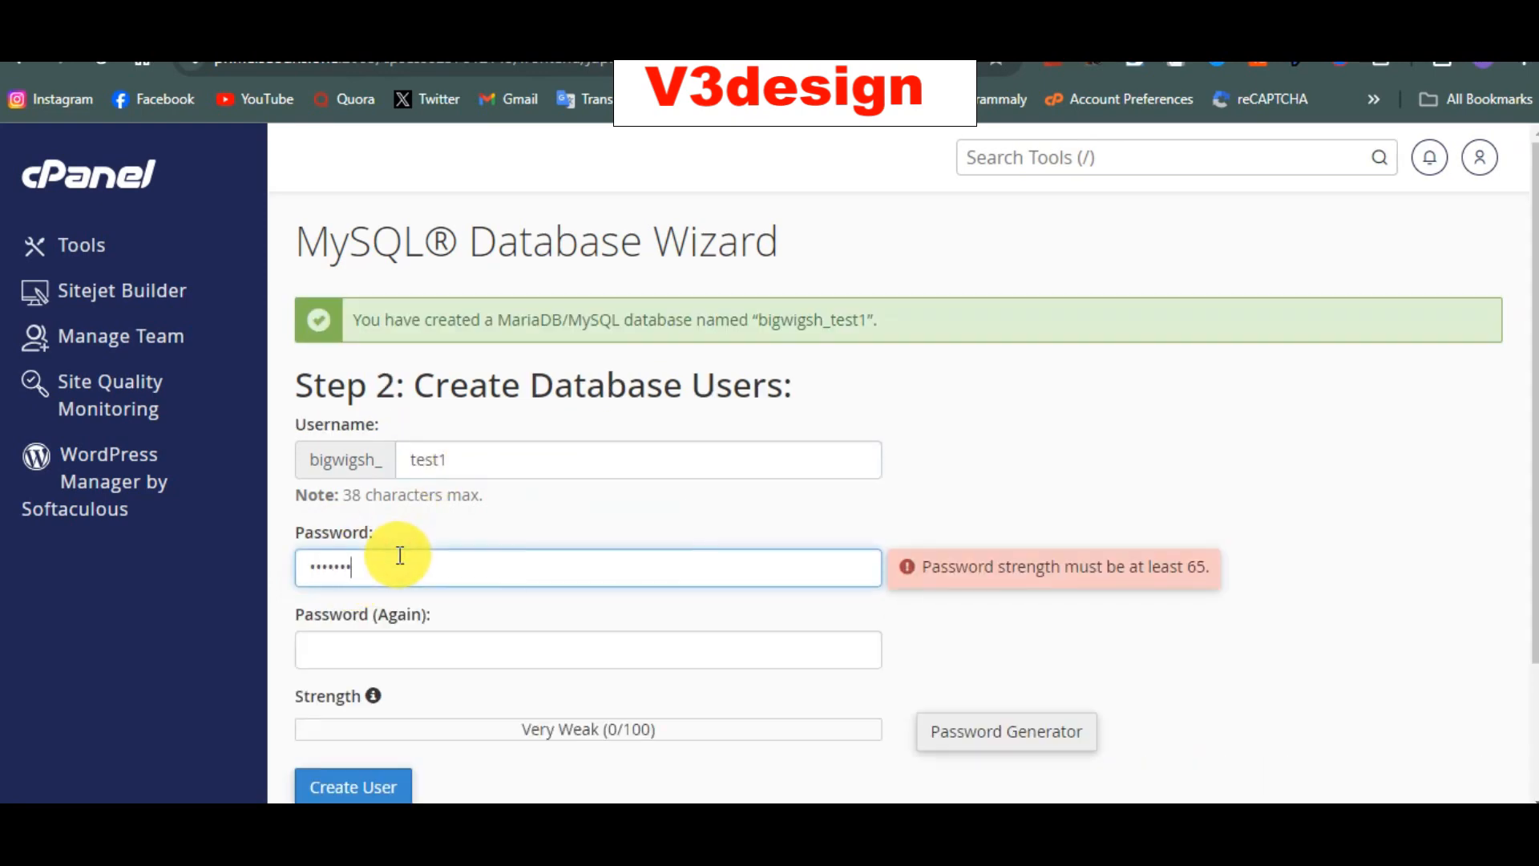
{"action": "type", "text": "1"}
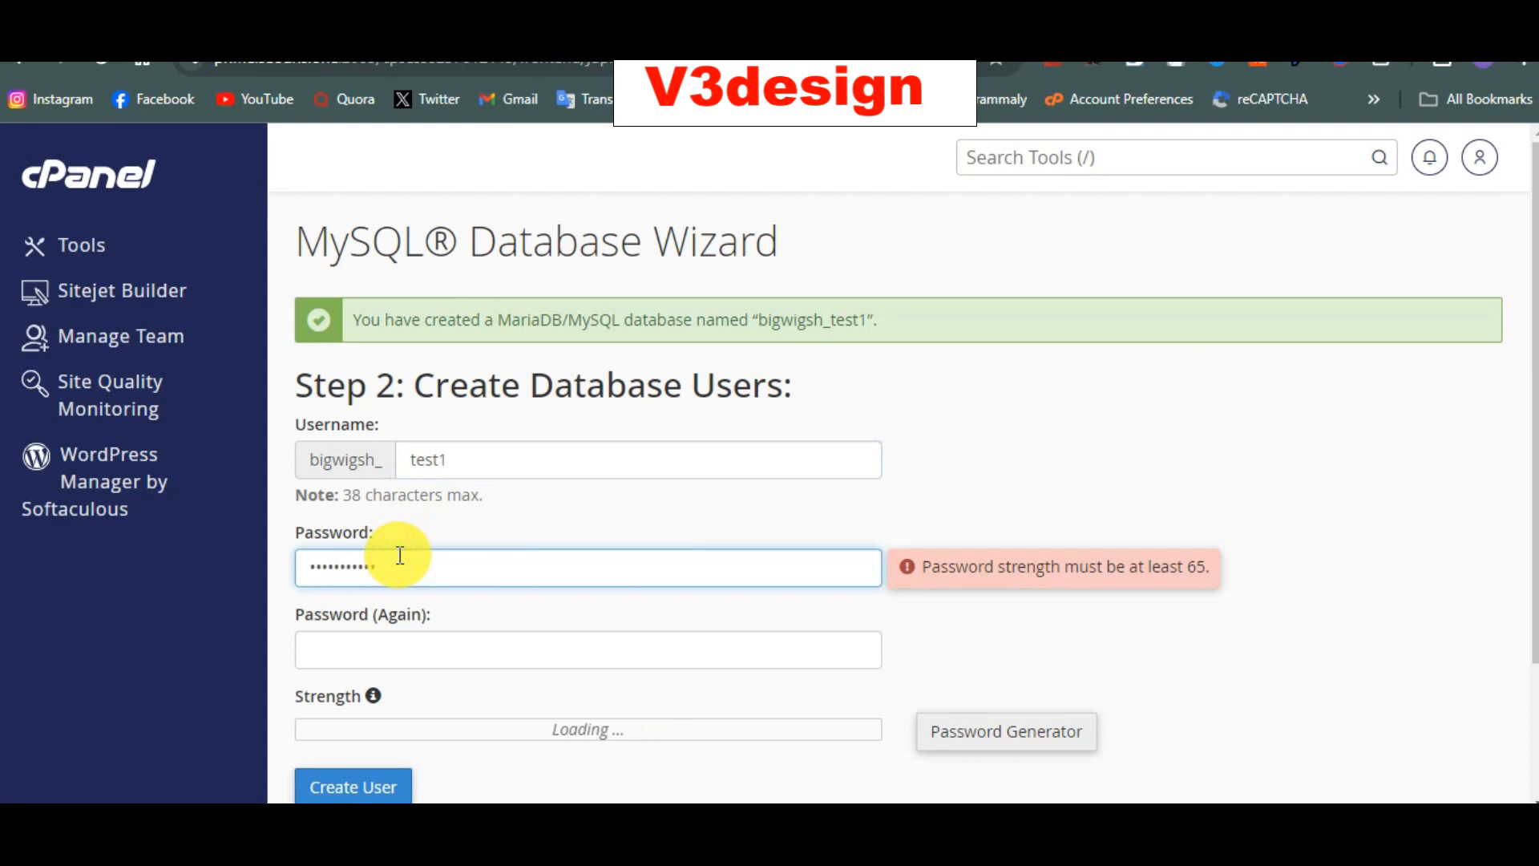
{"action": "left_click", "coordinate": [387, 652]}
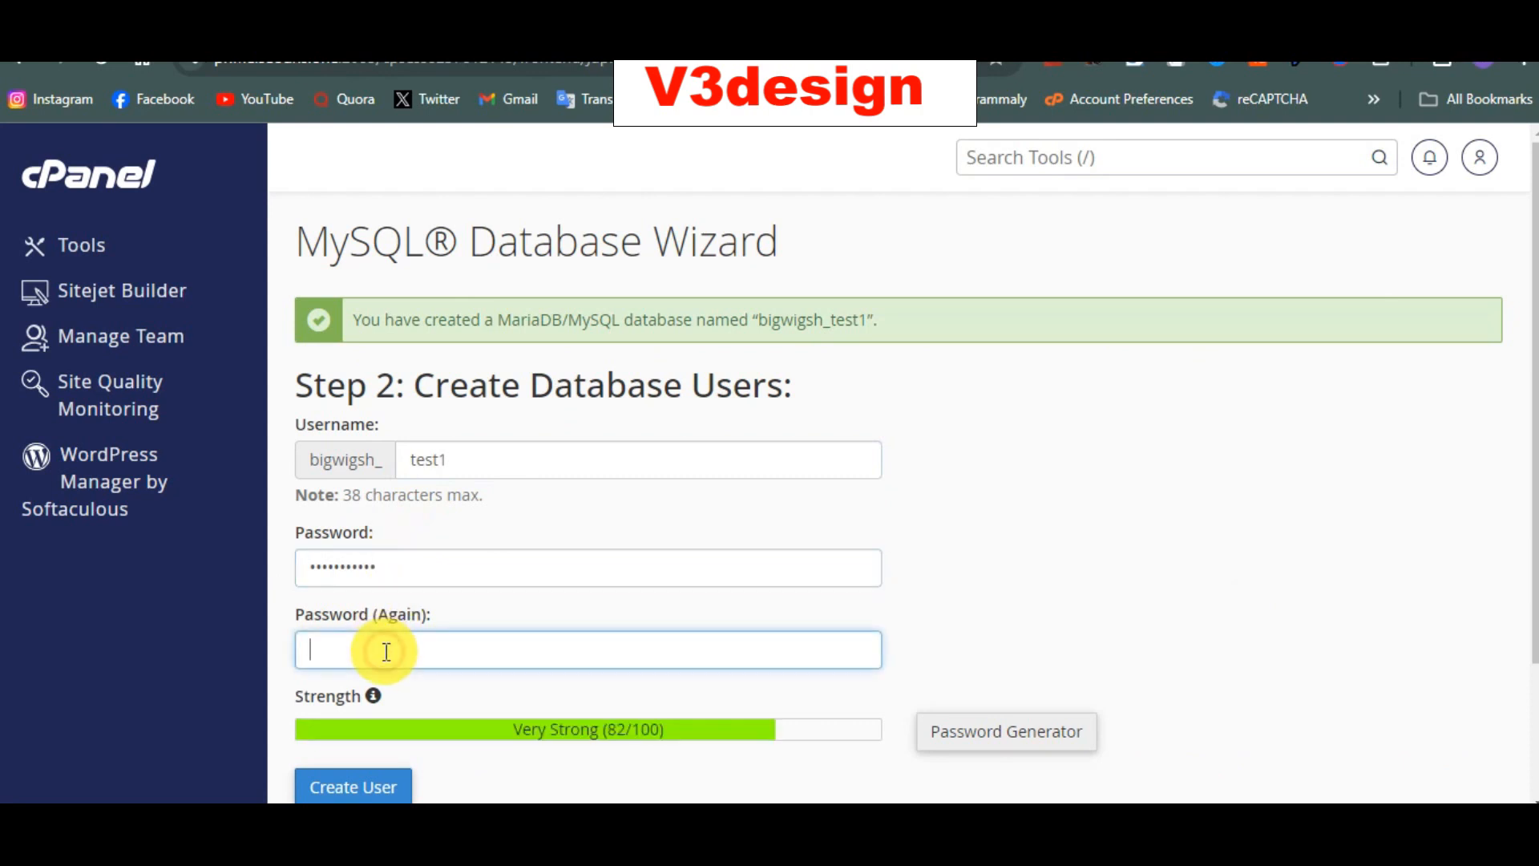
{"action": "type", "text": "1"}
{"action": "type", "text": "••••••••"}
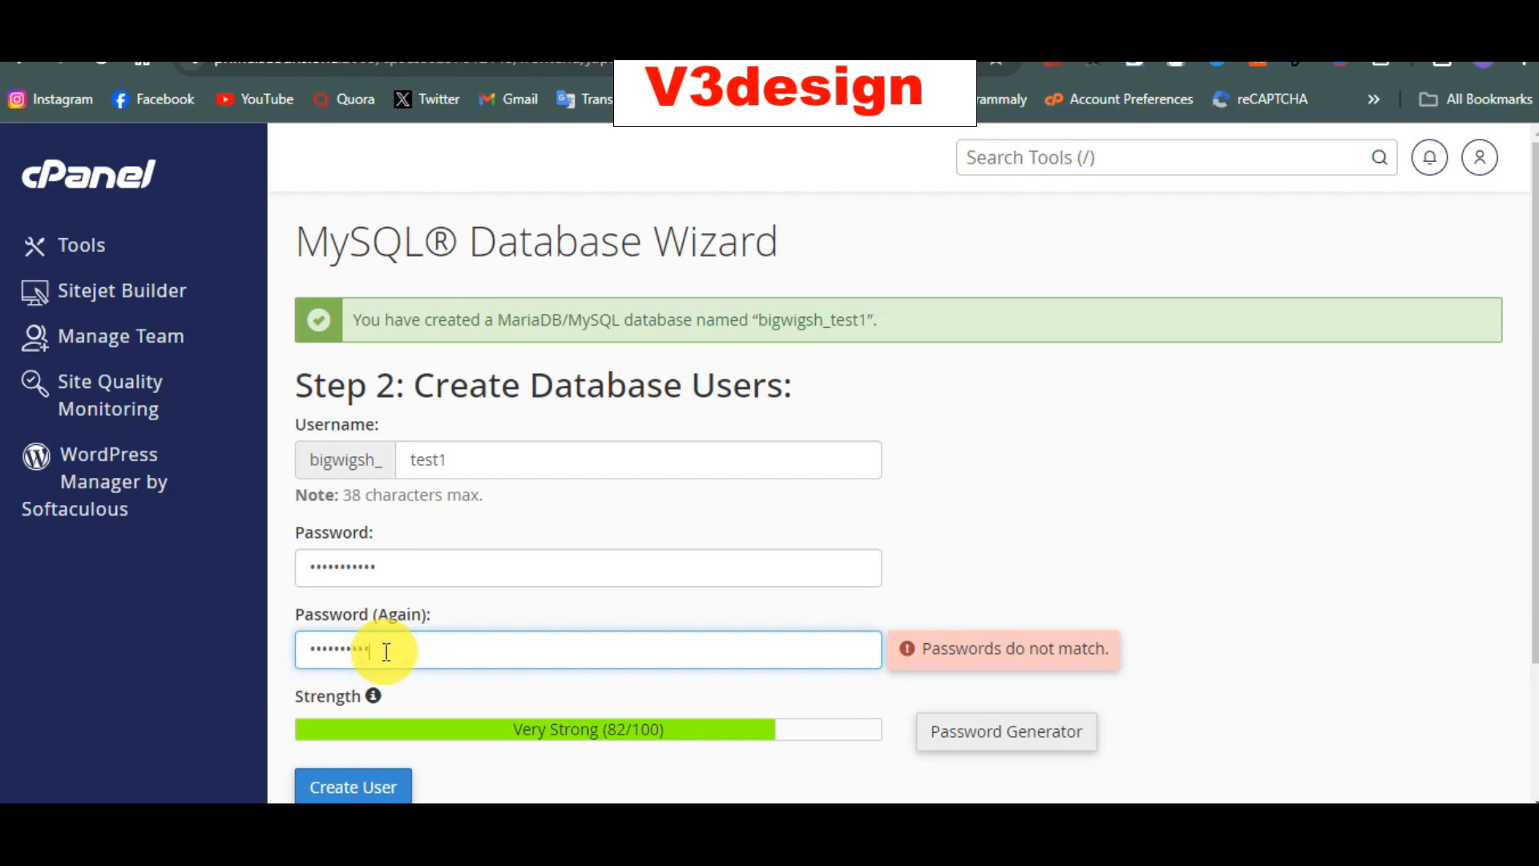
{"action": "type", "text": "•"}
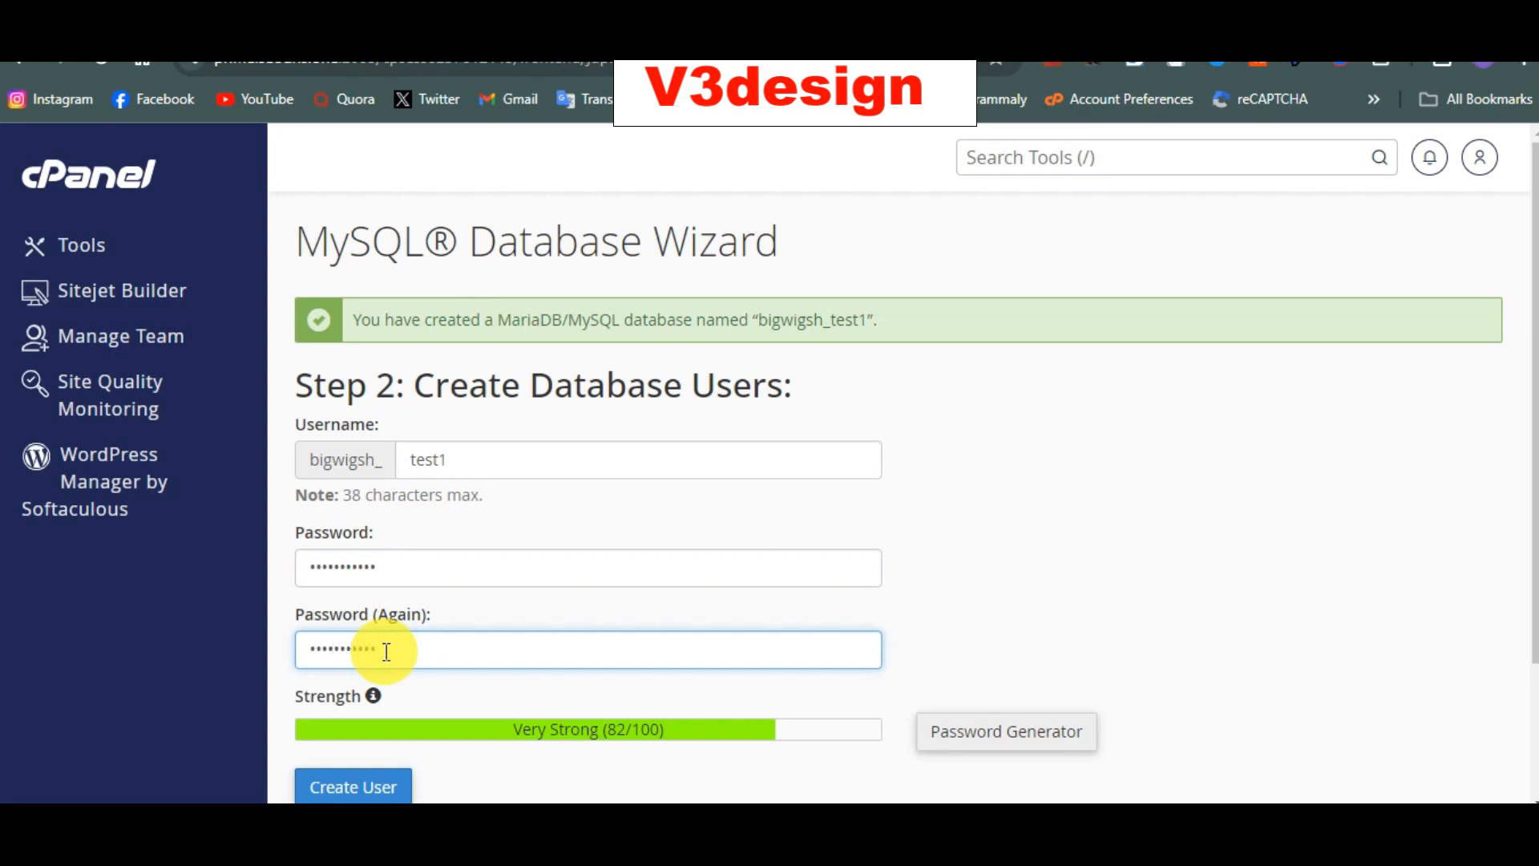
{"action": "key", "text": "BackSpace"}
{"action": "key", "text": "BackSpace"}
{"action": "key", "text": "BackSpace"}
{"action": "key", "text": "BackSpace"}
{"action": "key", "text": "BackSpace"}
{"action": "key", "text": "BackSpace"}
{"action": "key", "text": "BackSpace"}
{"action": "key", "text": "BackSpace"}
{"action": "key", "text": "BackSpace"}
{"action": "key", "text": "BackSpace"}
{"action": "key", "text": "BackSpace"}
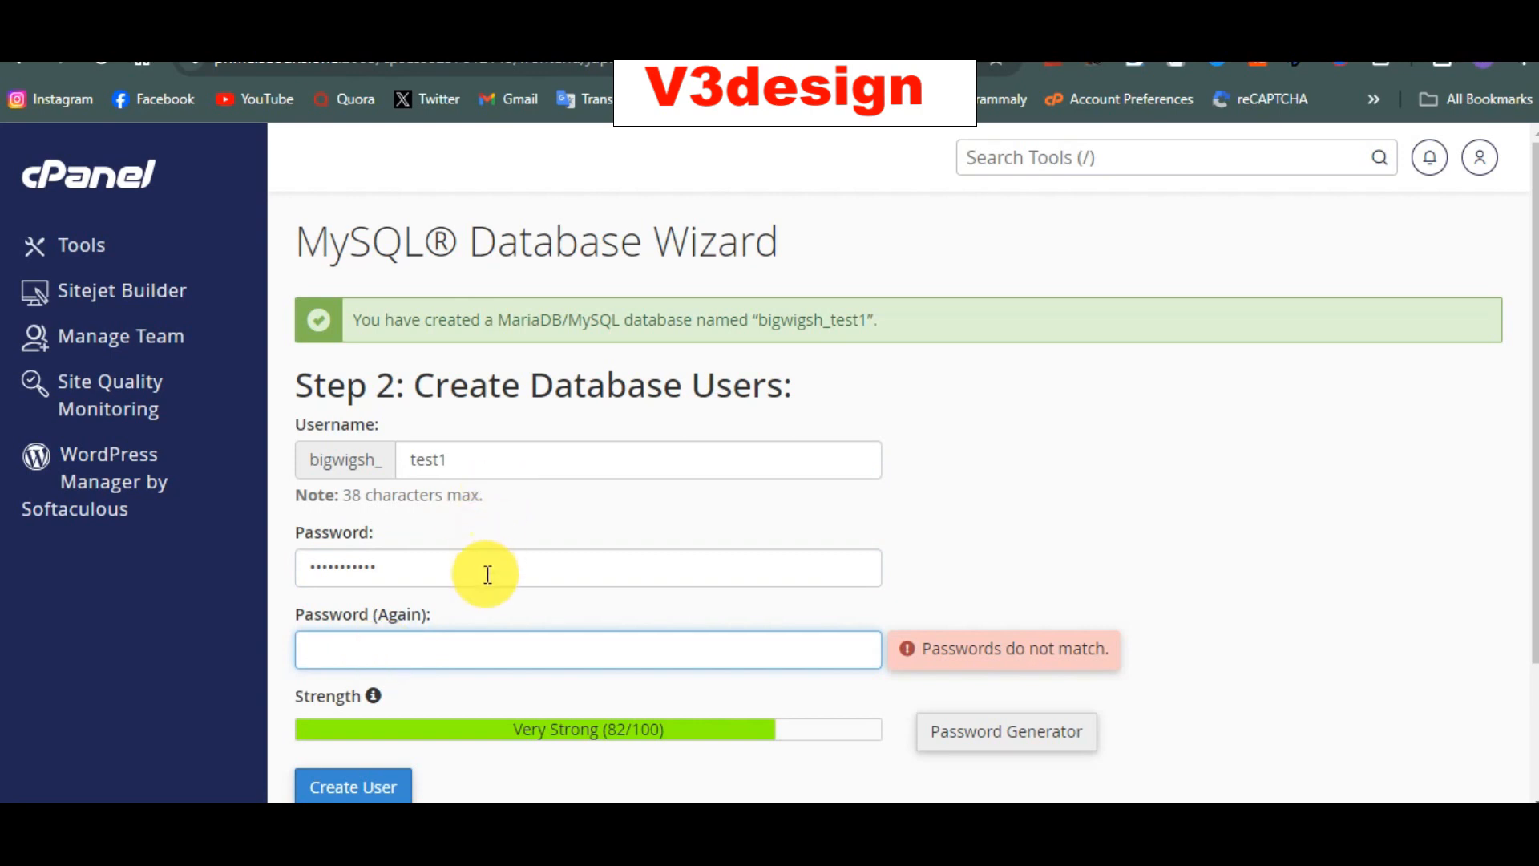
{"action": "double_click", "coordinate": [488, 574]}
{"action": "key", "text": "BackSpace"}
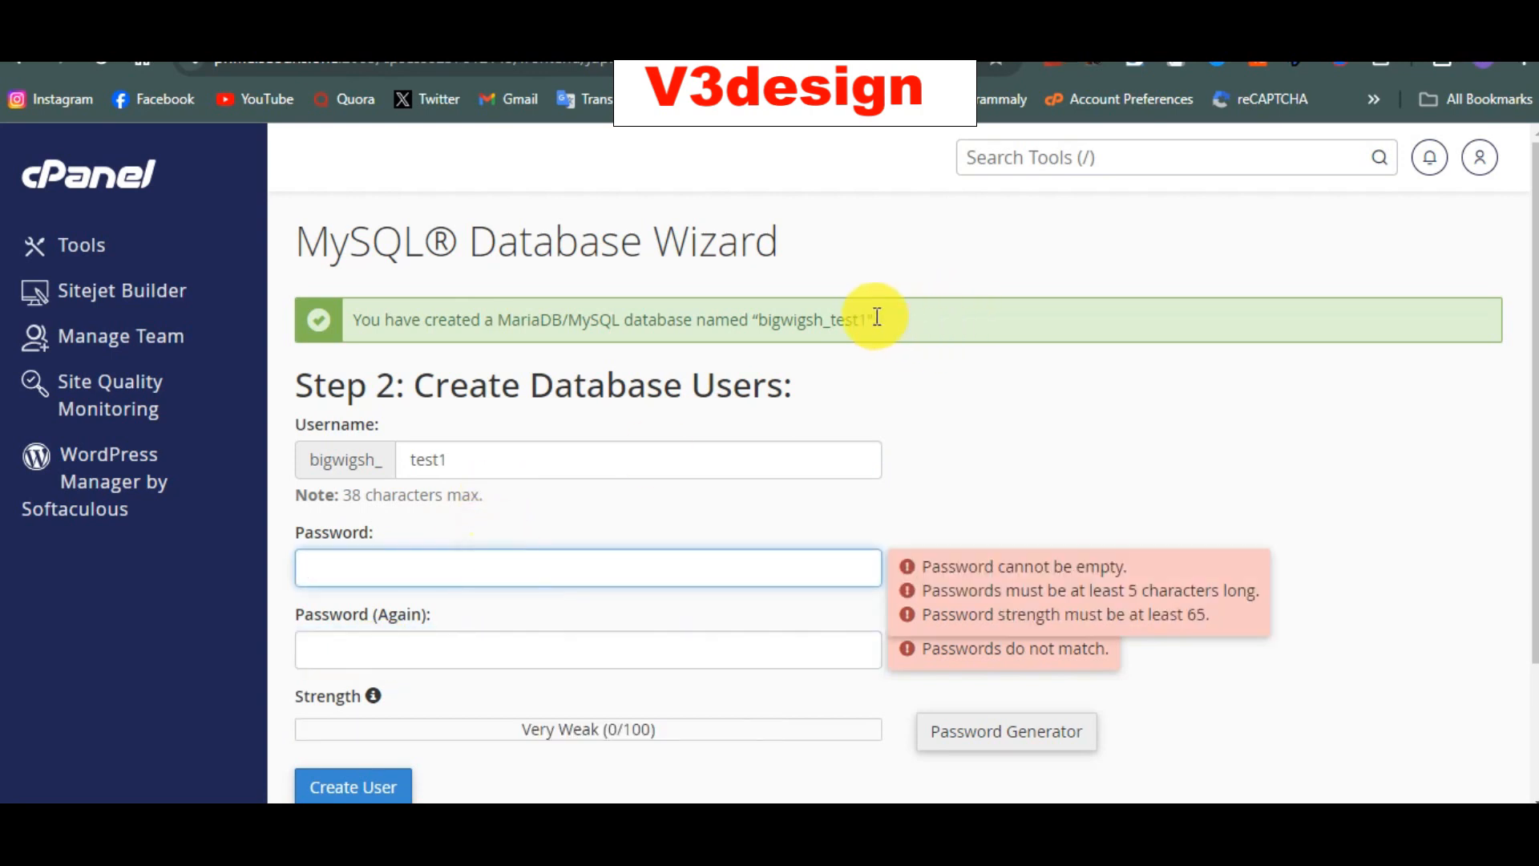
Step: Paste the same new password into both password fields and create user test1
{"action": "left_click_drag", "start_coordinate": [867, 318], "coordinate": [763, 321]}
{"action": "key", "text": "ctrl+c"}
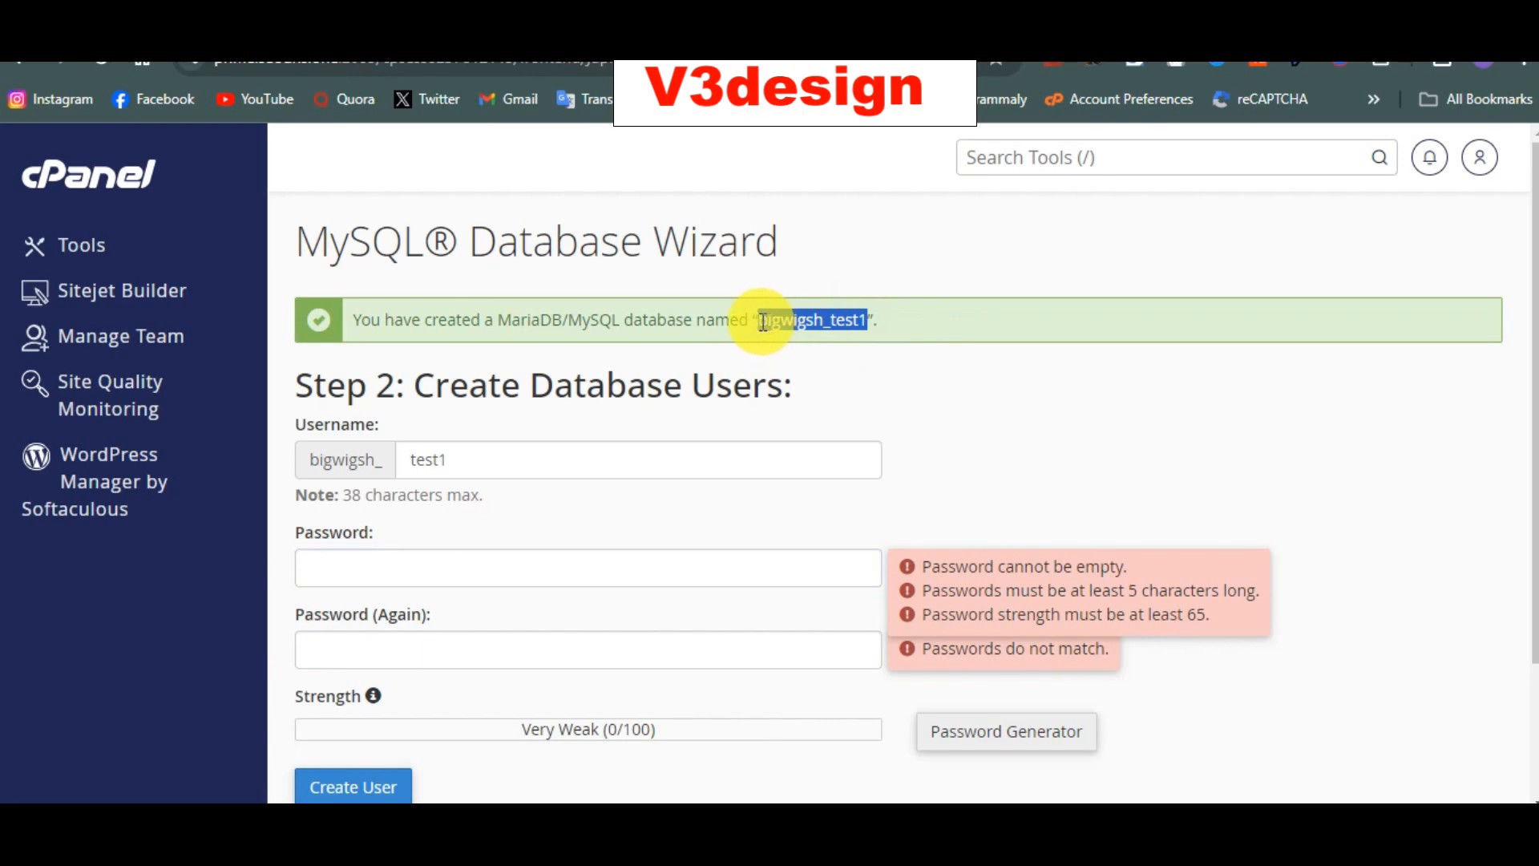
{"action": "left_click", "coordinate": [578, 545]}
{"action": "key", "text": "ctrl+v"}
{"action": "left_click", "coordinate": [497, 662]}
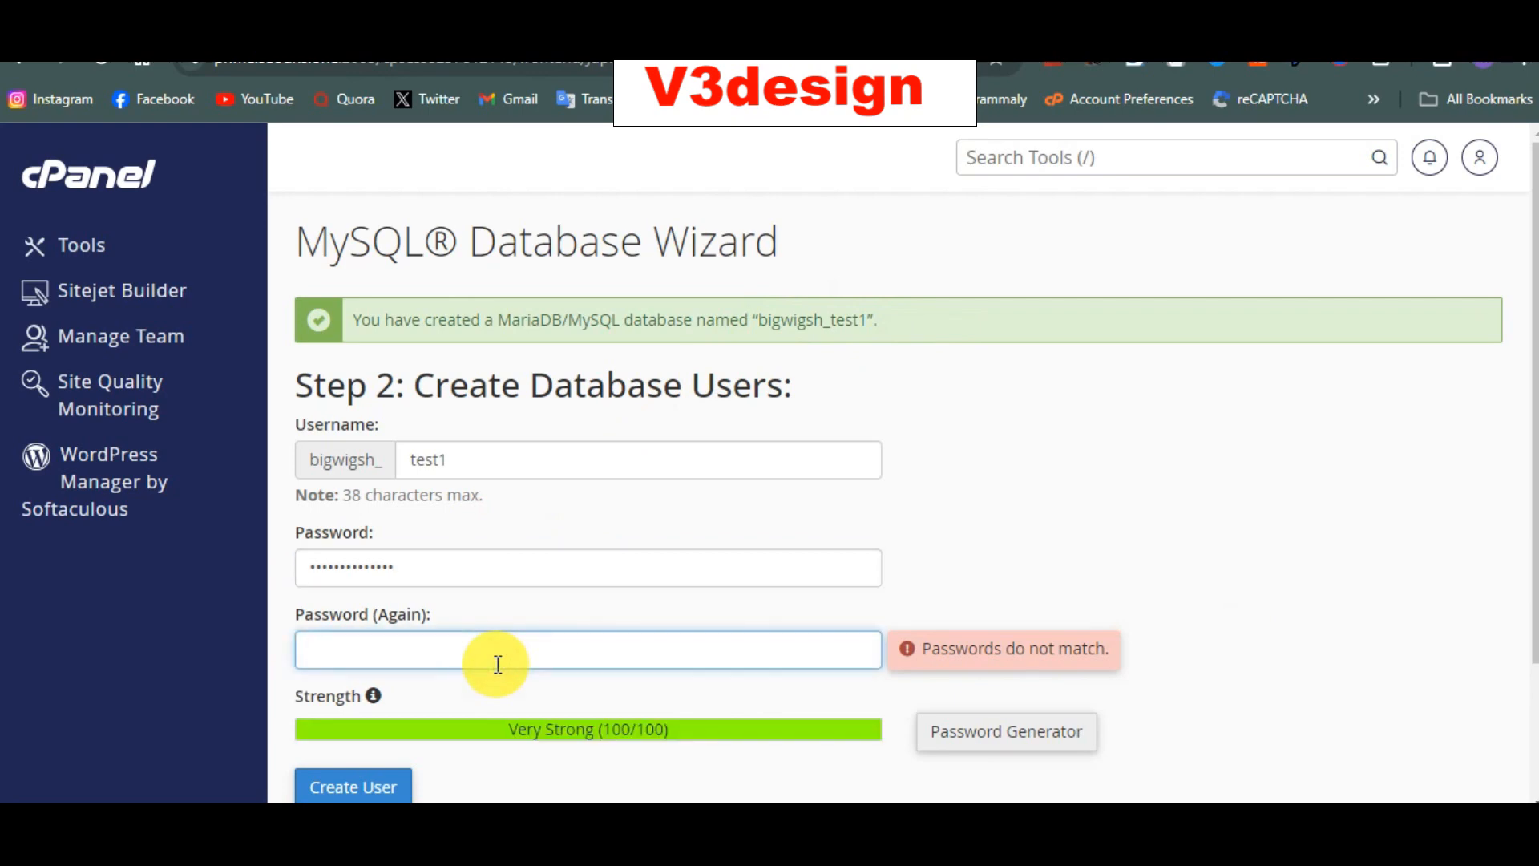
{"action": "key", "text": "ctrl+v"}
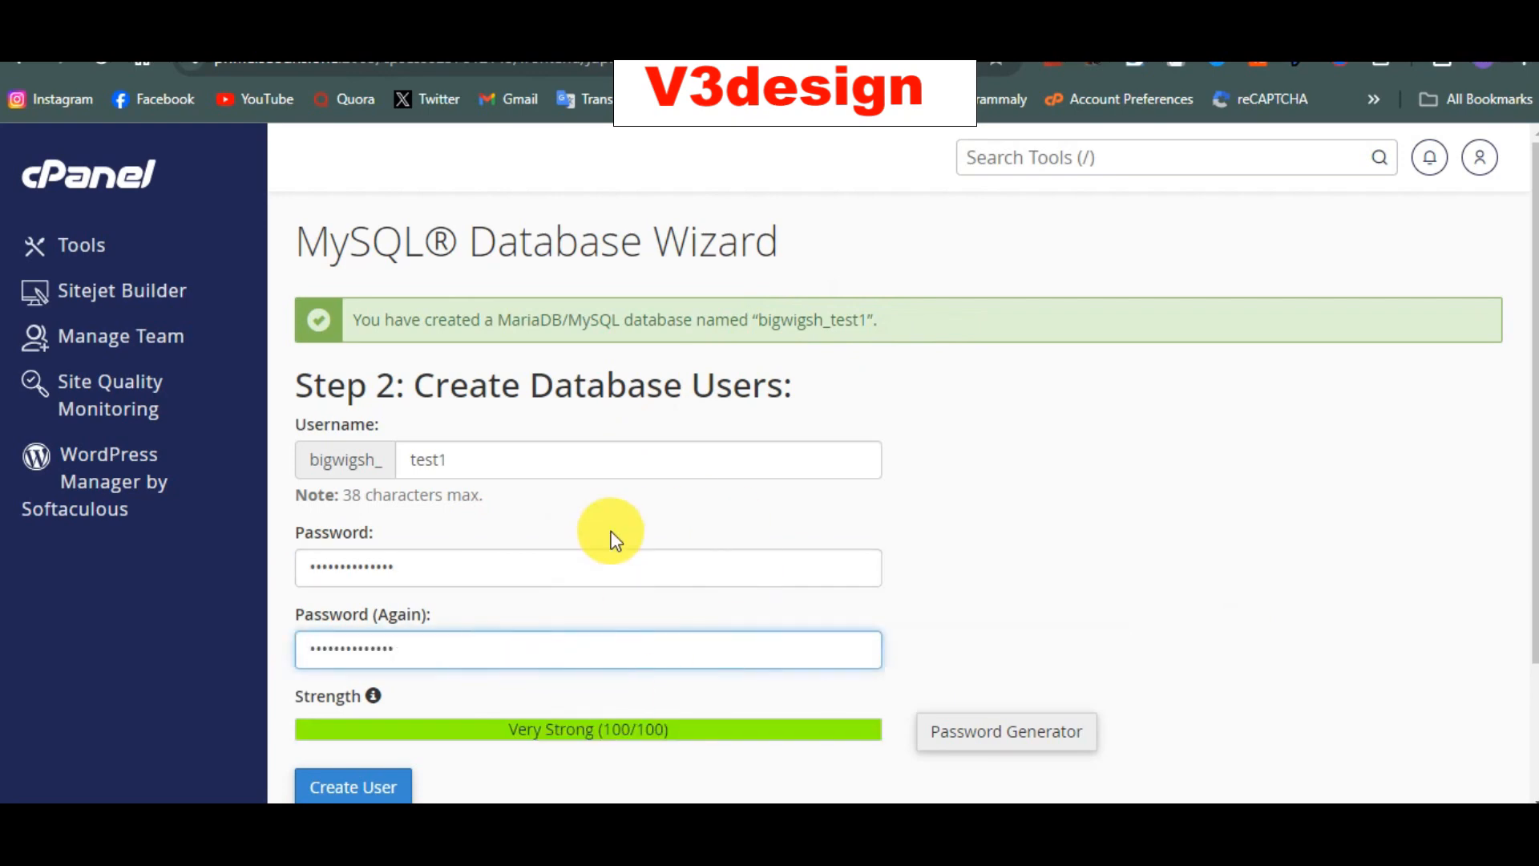
{"action": "scroll", "coordinate": [612, 537], "scroll_direction": "down", "scroll_amount": 2}
{"action": "left_click", "coordinate": [373, 622]}
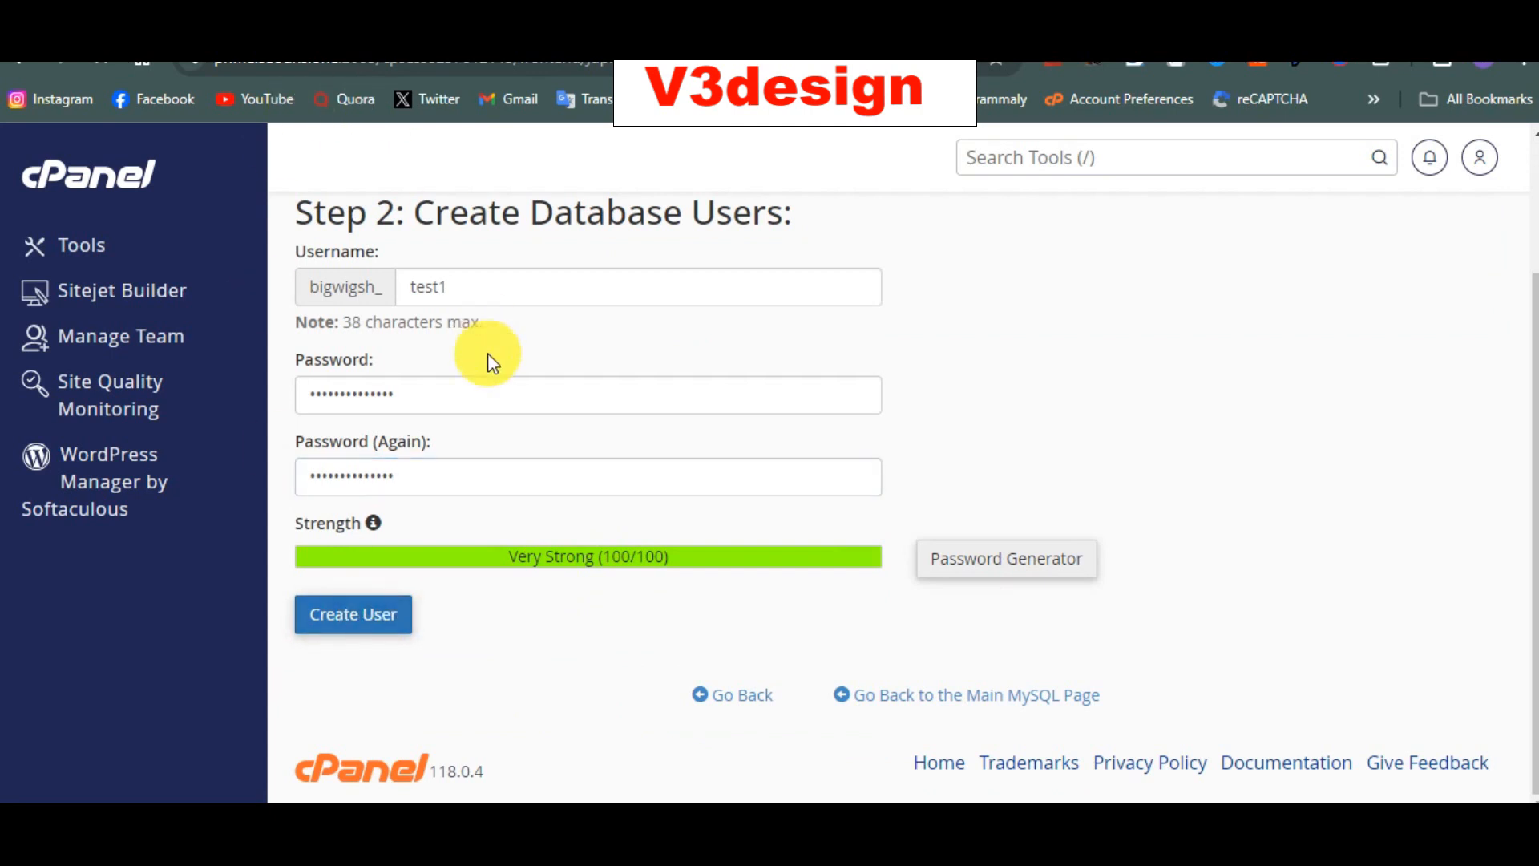
Step: Enter bigwigsh_test1 as database name and user, paste the password, and choose localhost as host
{"action": "left_click", "coordinate": [481, 24]}
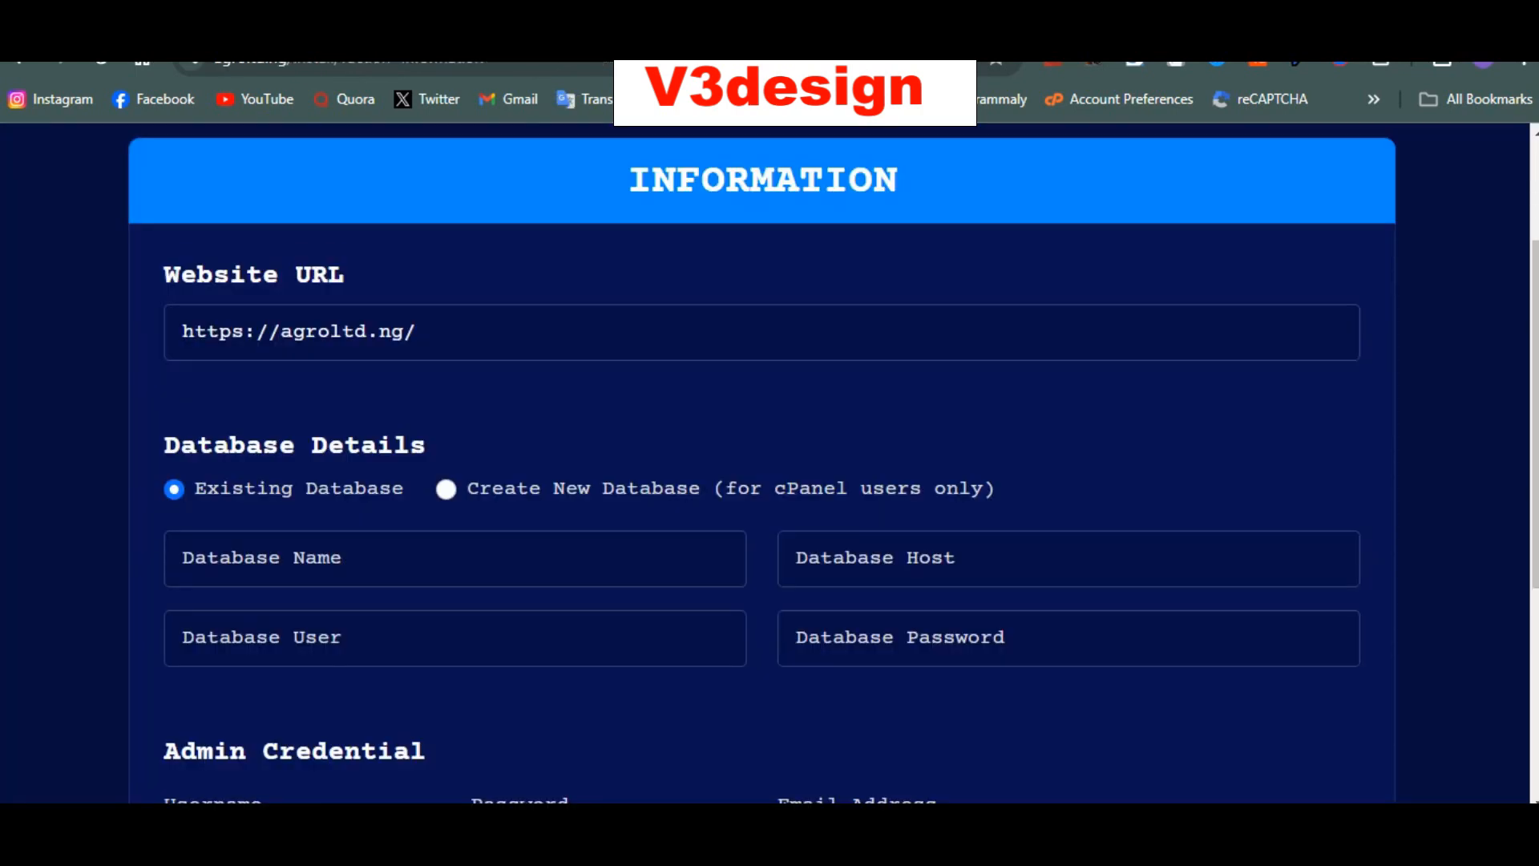
{"action": "left_click", "coordinate": [456, 544]}
{"action": "key", "text": "ctrl+v"}
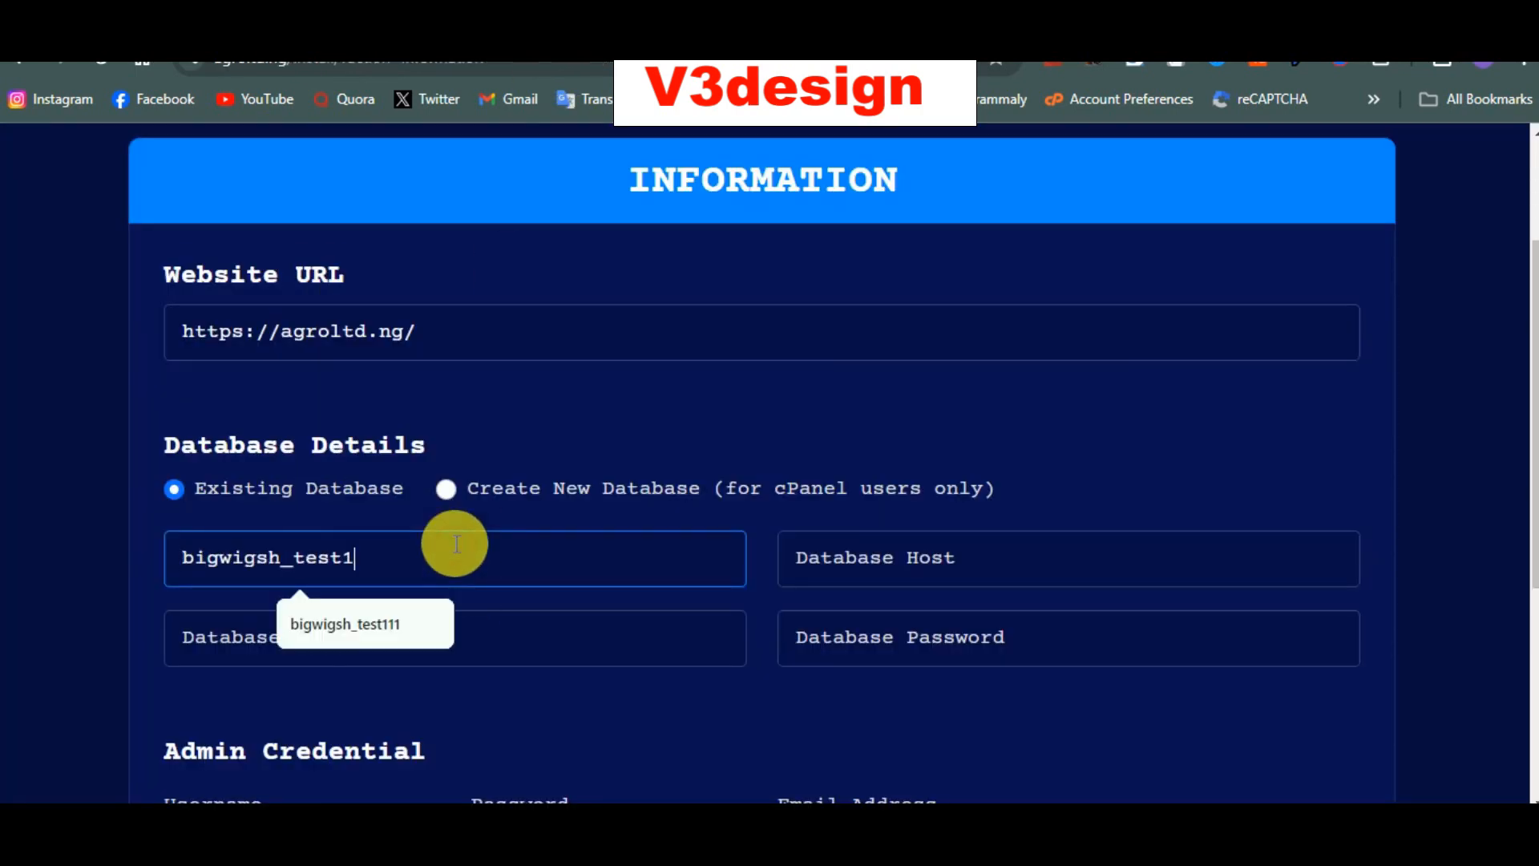
{"action": "left_click", "coordinate": [477, 647]}
{"action": "key", "text": "ctrl+v"}
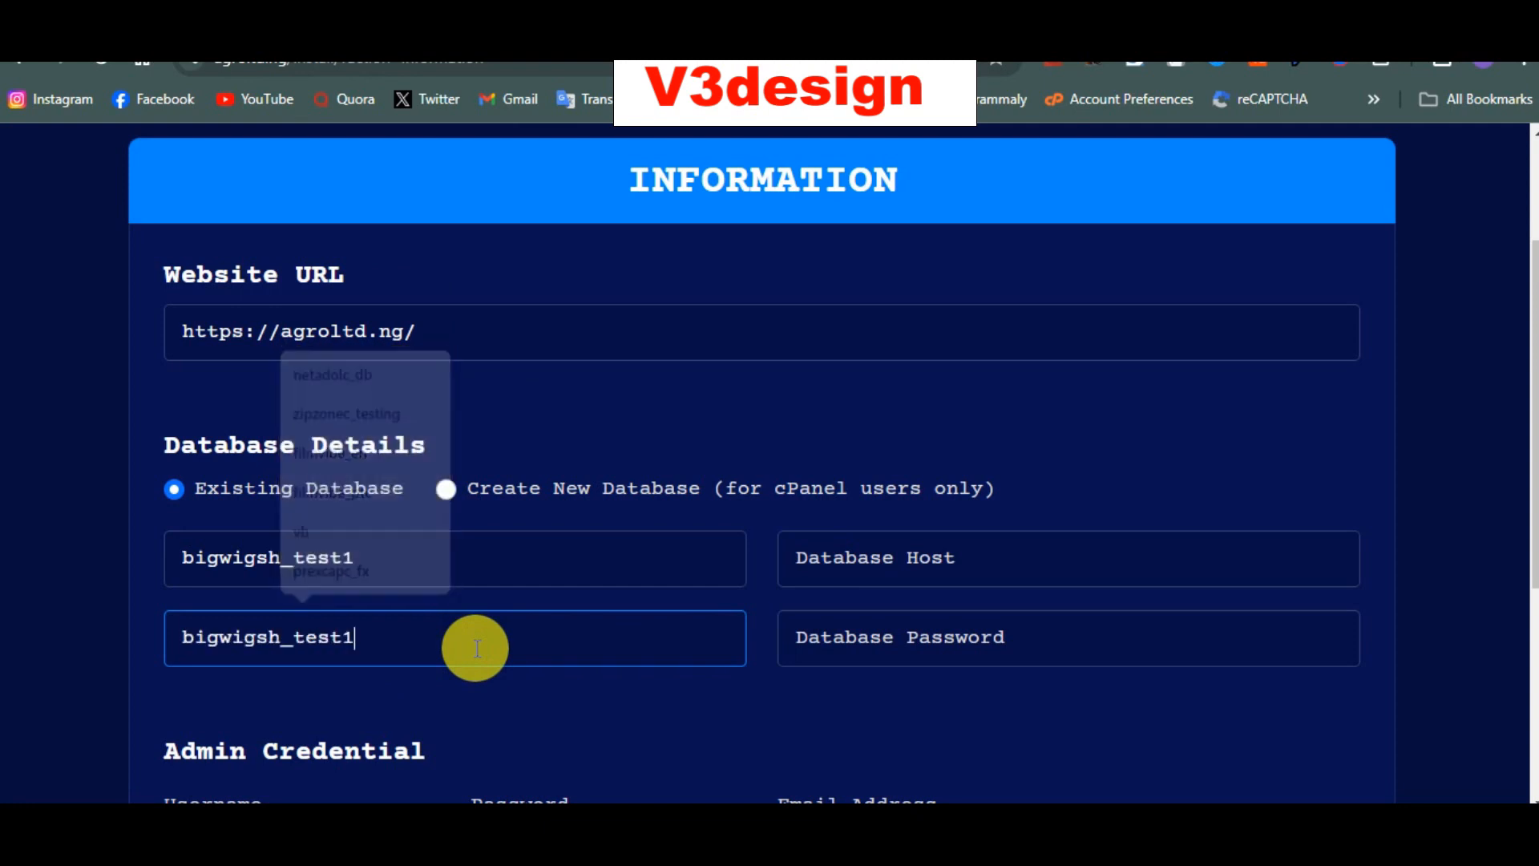
{"action": "left_click", "coordinate": [947, 656]}
{"action": "key", "text": "ctrl+v"}
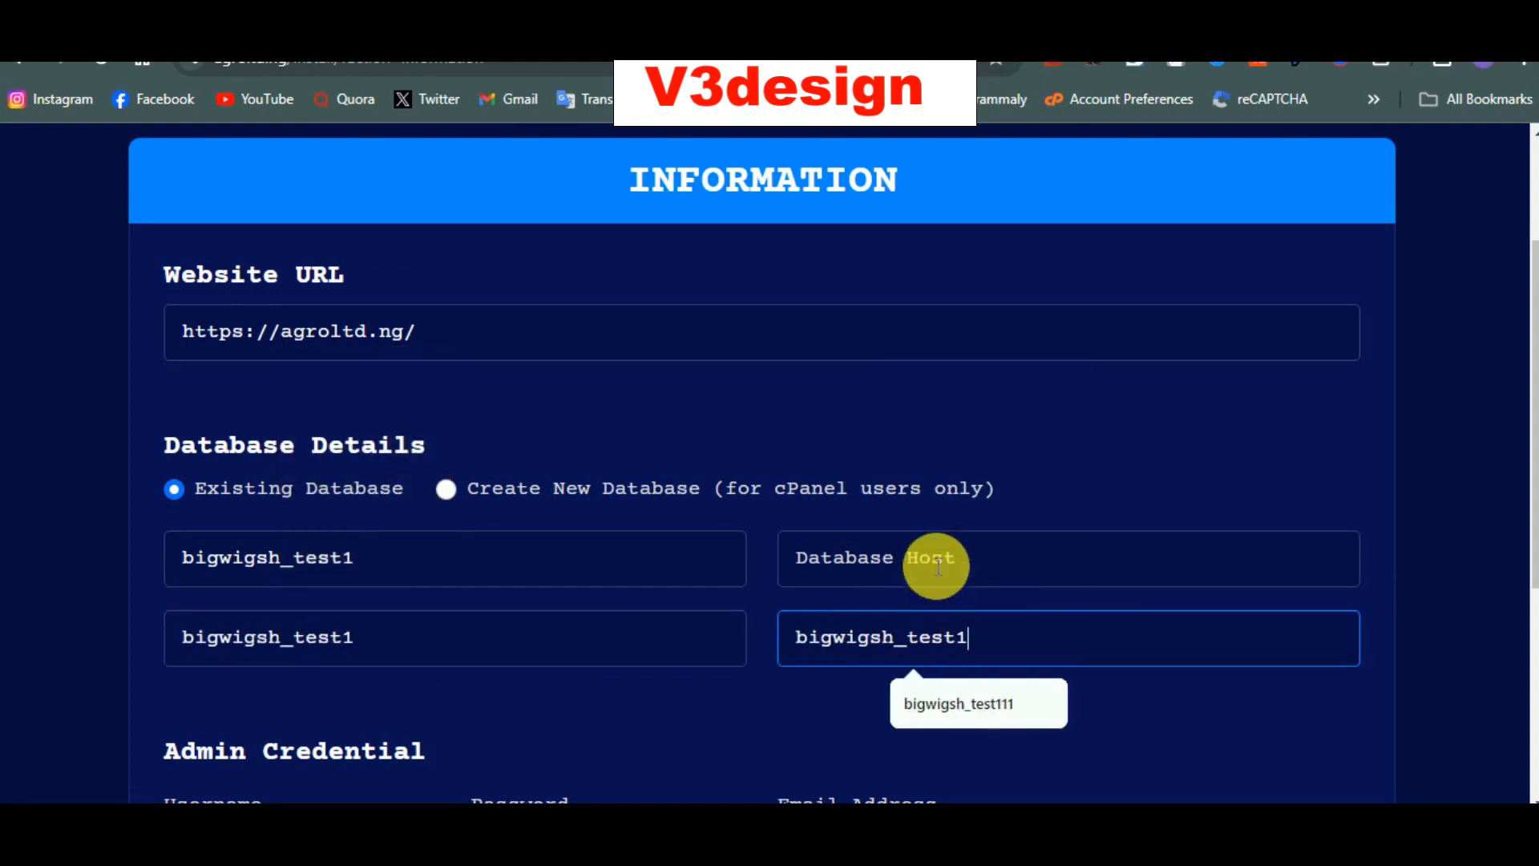
{"action": "left_click", "coordinate": [930, 544]}
{"action": "left_click", "coordinate": [946, 621]}
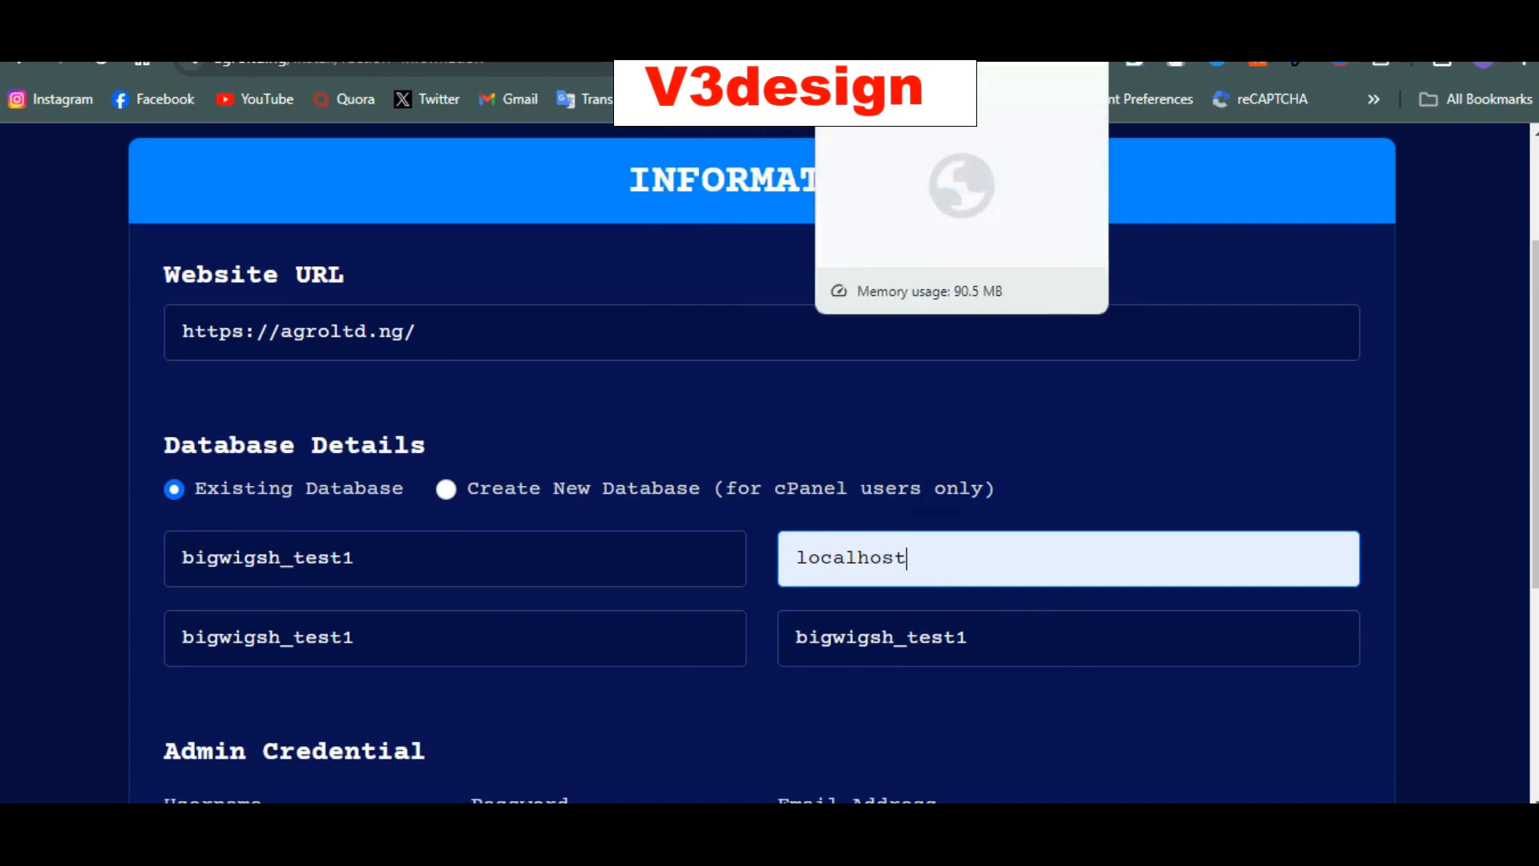
{"action": "left_click", "coordinate": [874, 25]}
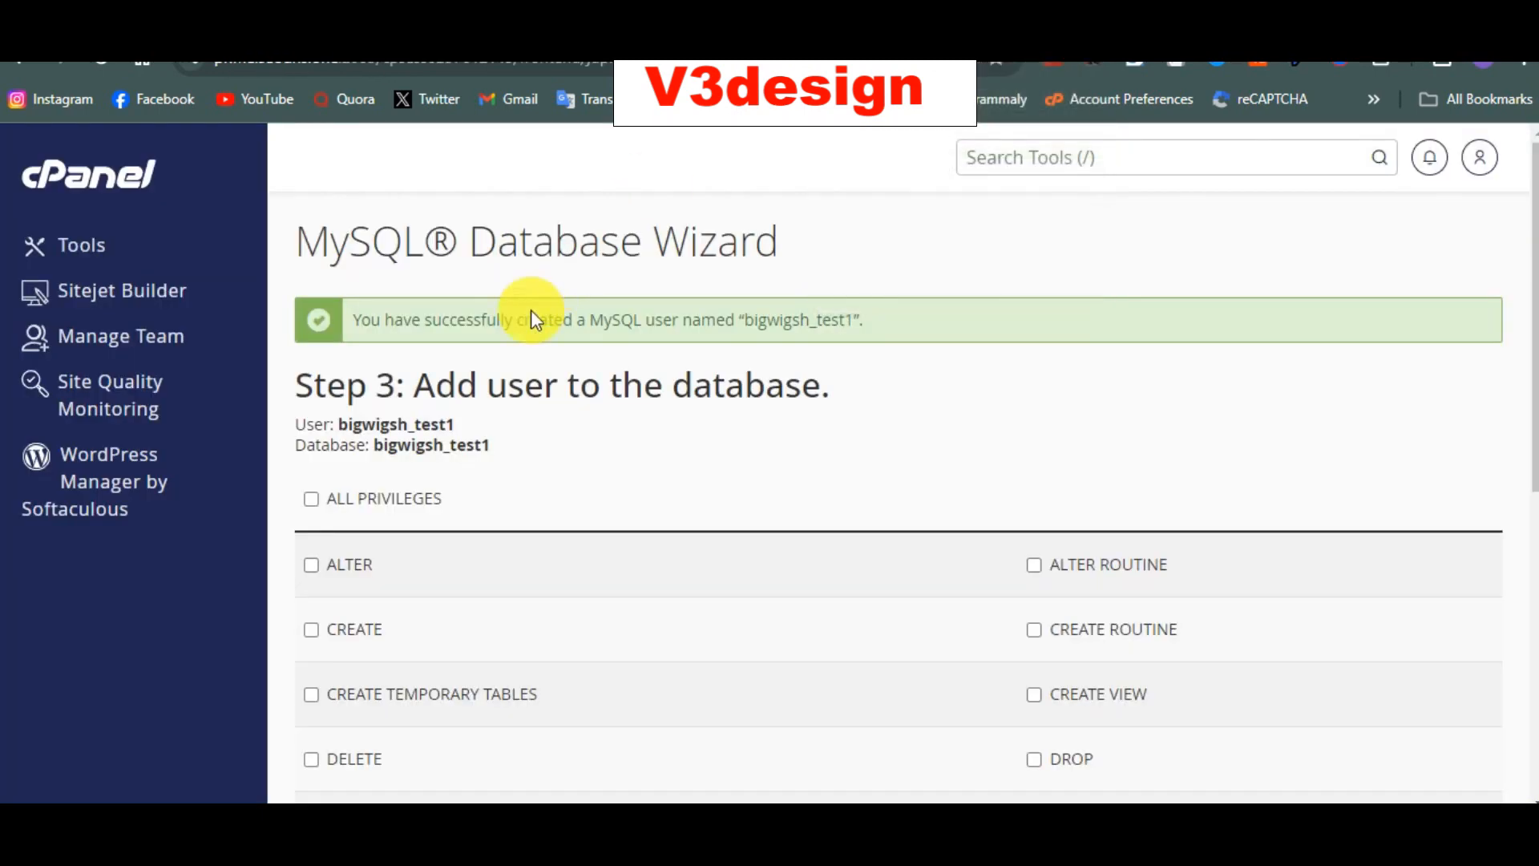
Step: Grant bigwigsh_test1 ALL PRIVILEGES on database bigwigsh_test1 and apply the changes
{"action": "left_click", "coordinate": [311, 499]}
{"action": "scroll", "coordinate": [316, 502], "scroll_direction": "down", "scroll_amount": 6}
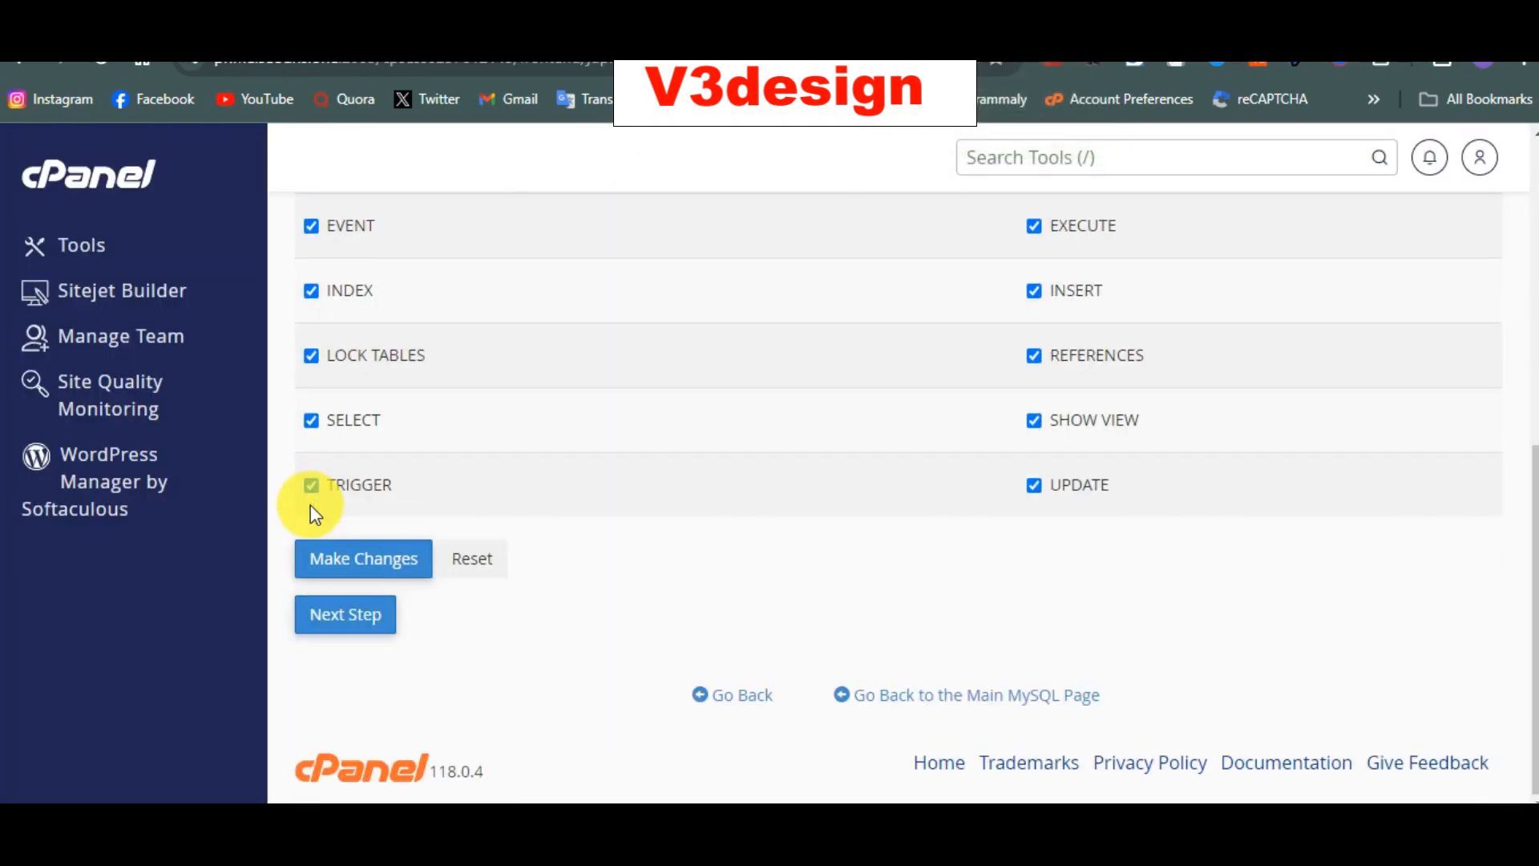
{"action": "left_click", "coordinate": [352, 556]}
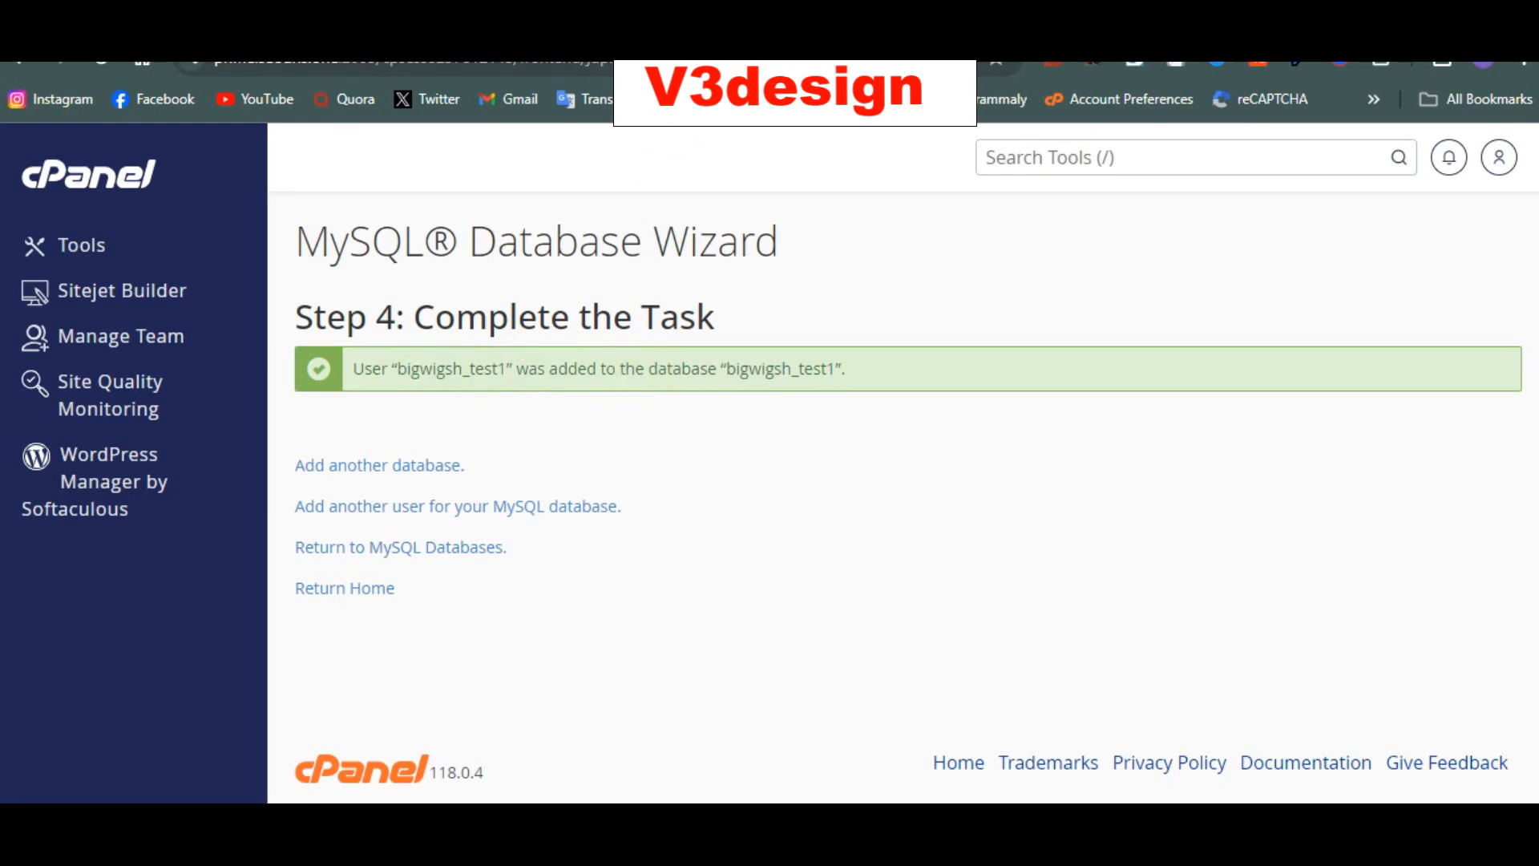
{"action": "key", "text": "ctrl+Tab"}
{"action": "scroll", "coordinate": [869, 532], "scroll_direction": "down", "scroll_amount": 3}
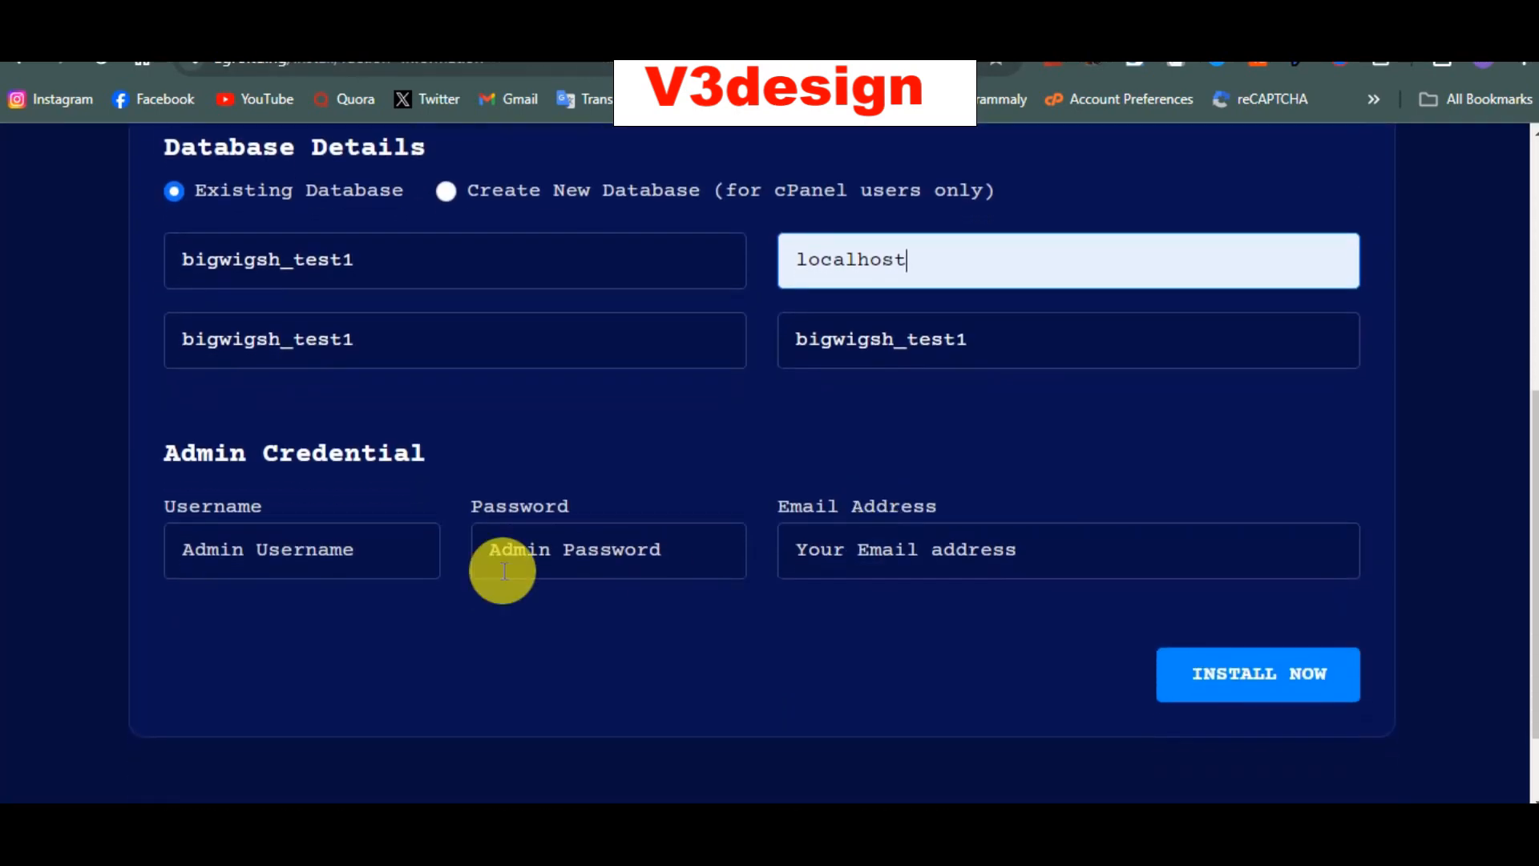
Step: Autofill admin username Admin plus a saved password and e-mail, then start the installation
{"action": "left_click", "coordinate": [337, 548]}
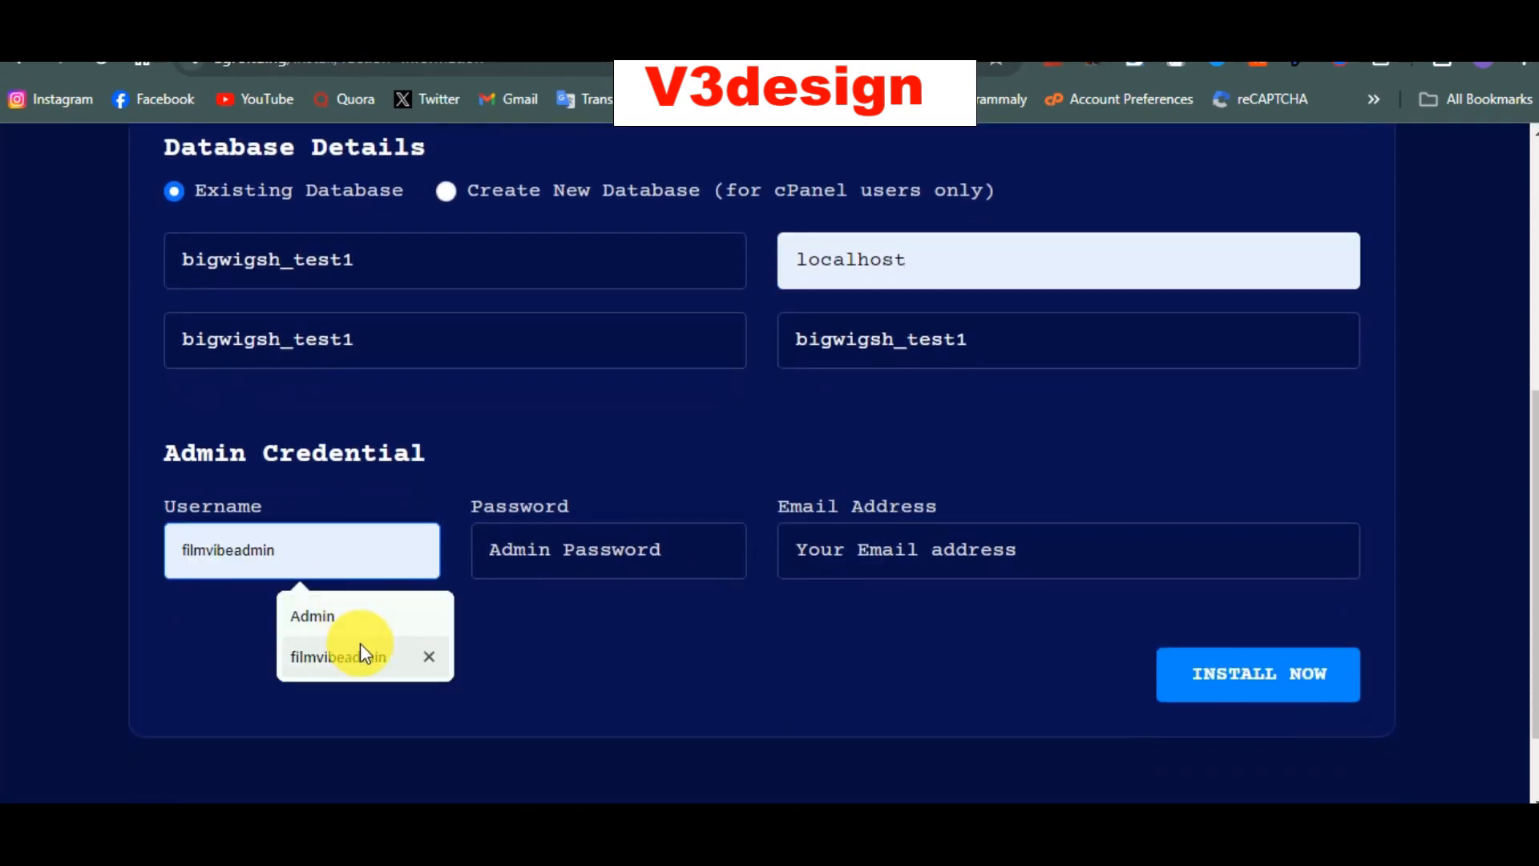
{"action": "left_click", "coordinate": [345, 614]}
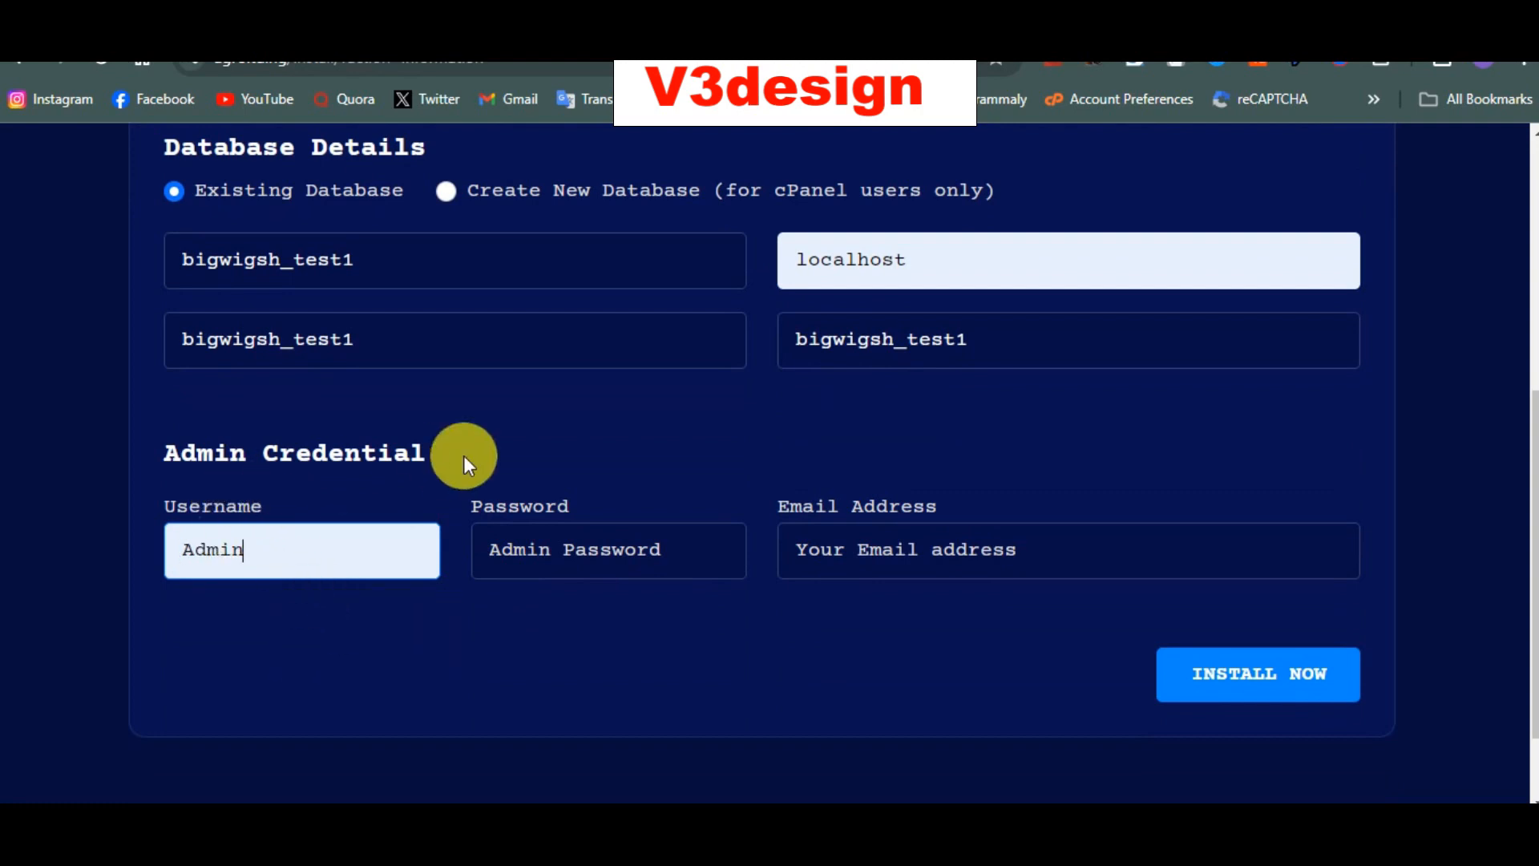
{"action": "left_click", "coordinate": [585, 548]}
{"action": "left_click", "coordinate": [612, 656]}
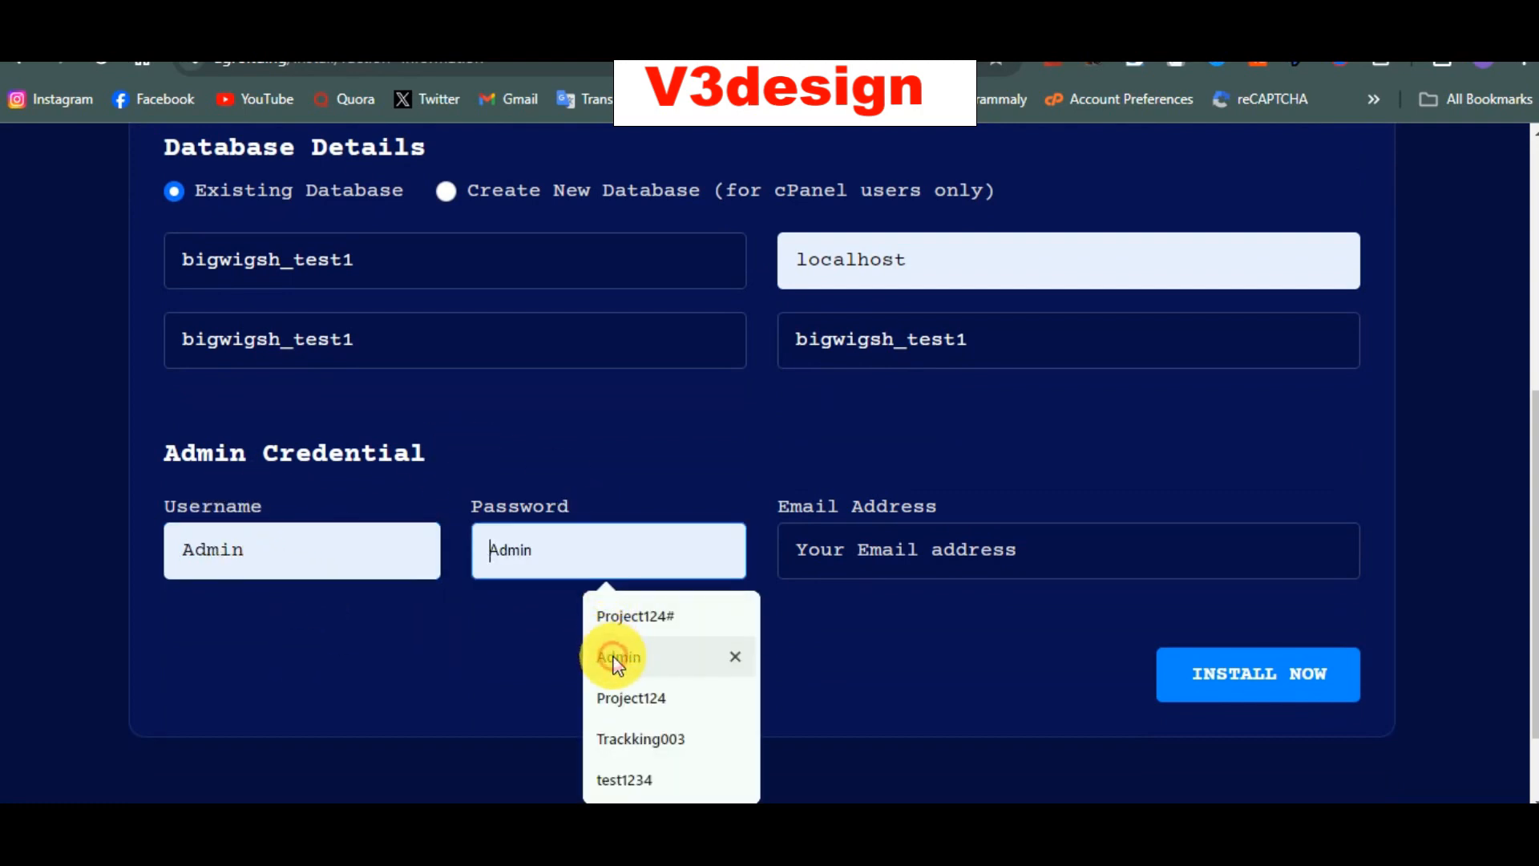
{"action": "left_click", "coordinate": [928, 548]}
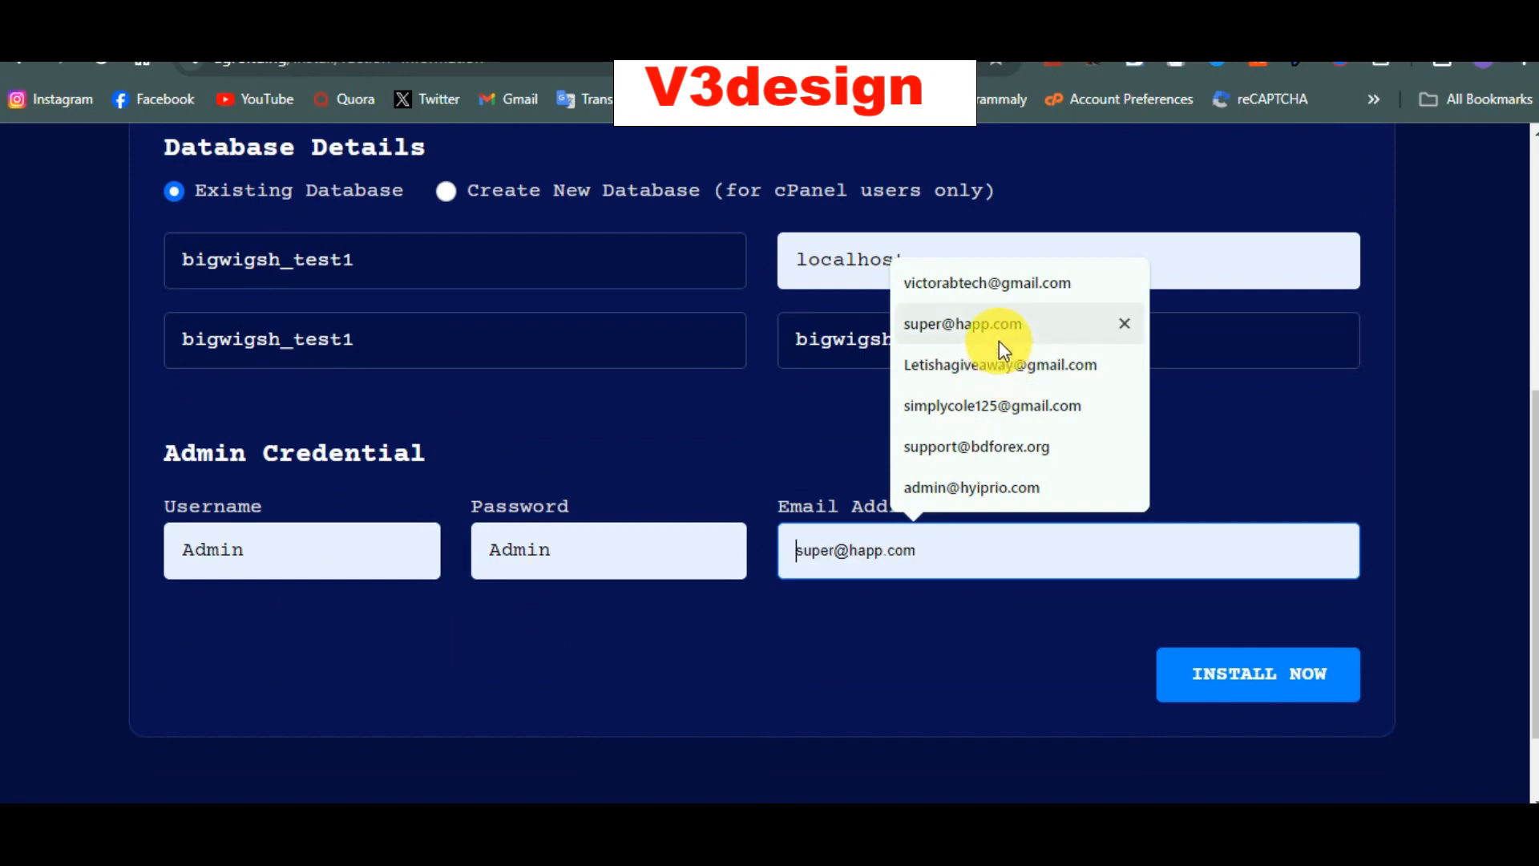
{"action": "left_click", "coordinate": [1001, 364]}
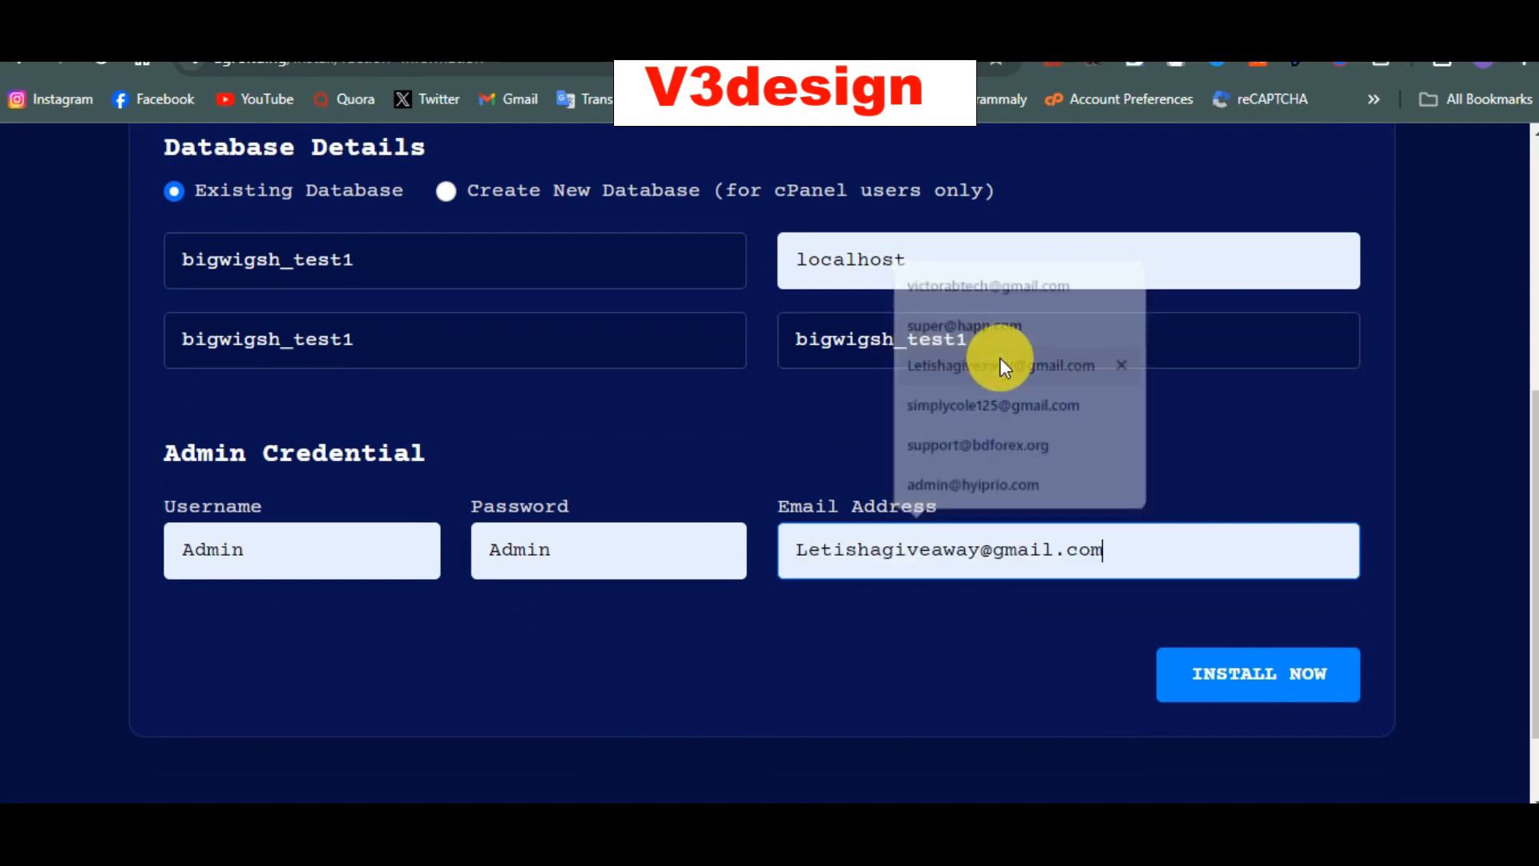
{"action": "left_click", "coordinate": [1232, 688]}
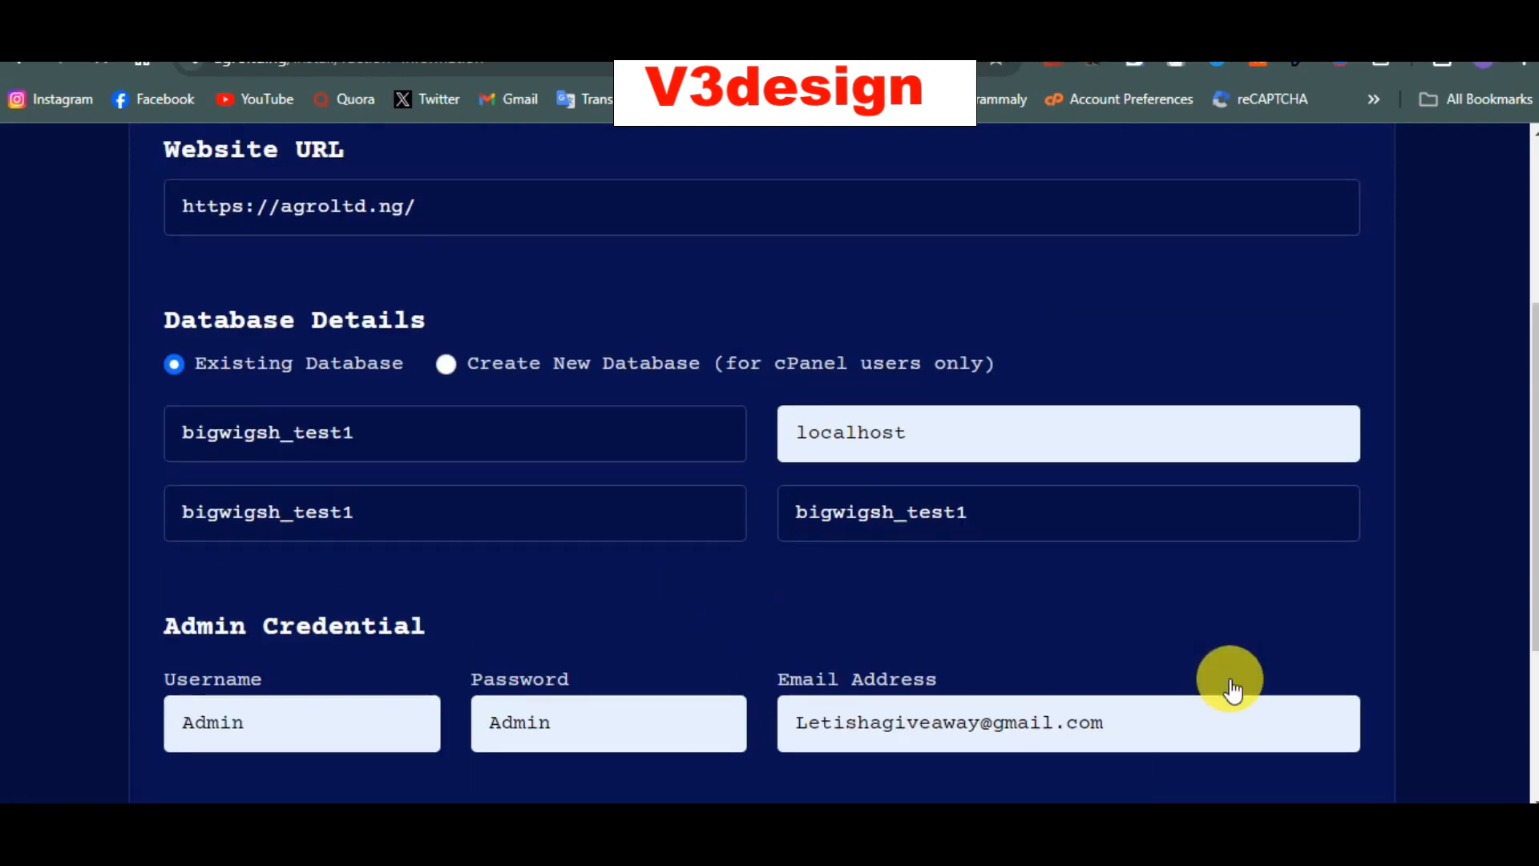
Step: Read through the installer's success, valid-license and delete-install-folder messages
{"action": "scroll", "coordinate": [1230, 678], "scroll_direction": "down", "scroll_amount": 4}
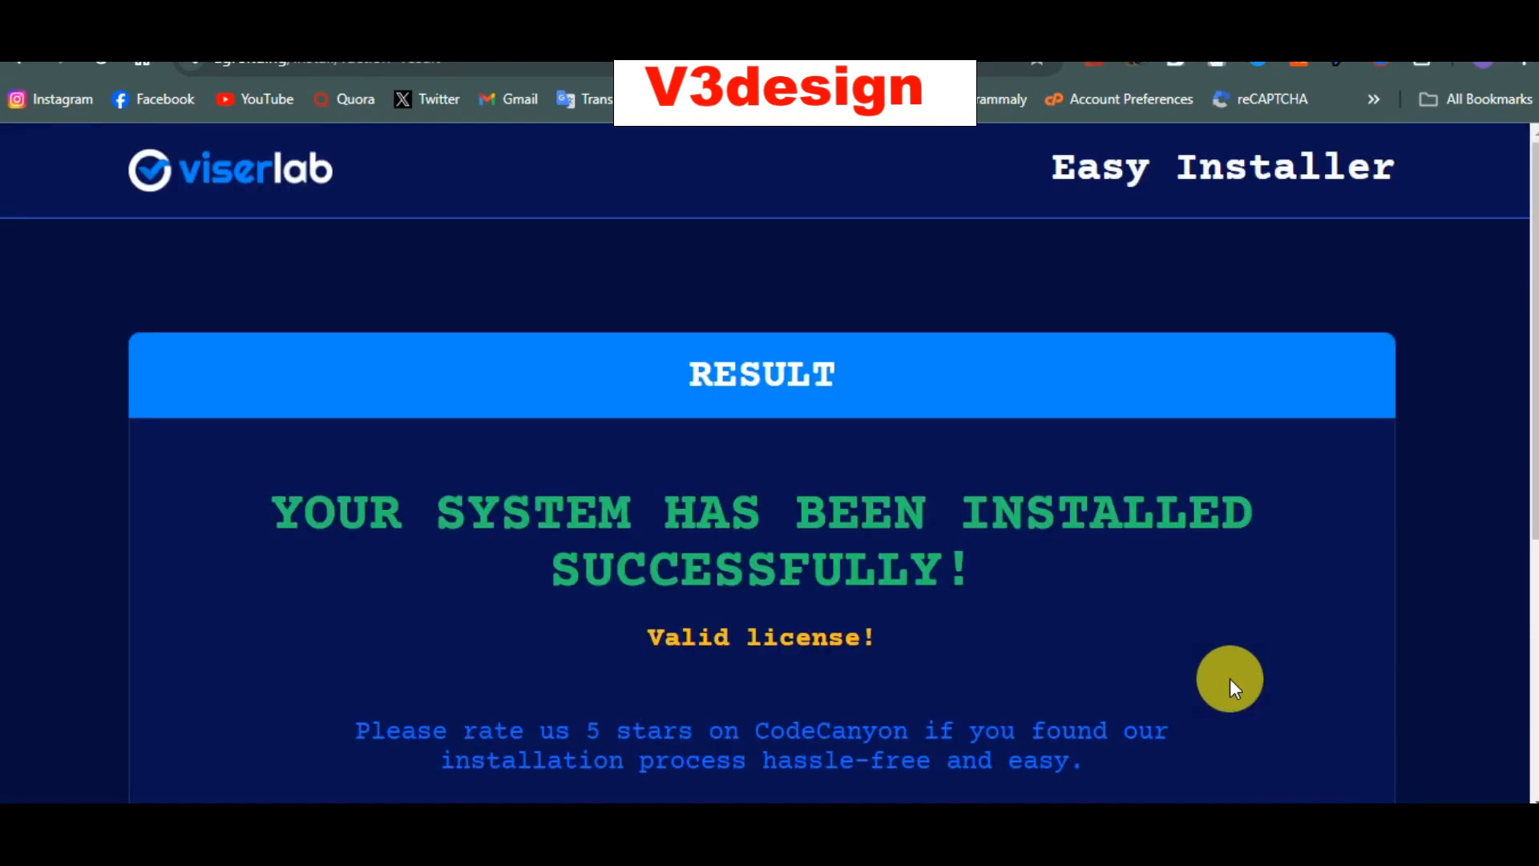
{"action": "scroll", "coordinate": [1230, 678], "scroll_direction": "down", "scroll_amount": 1}
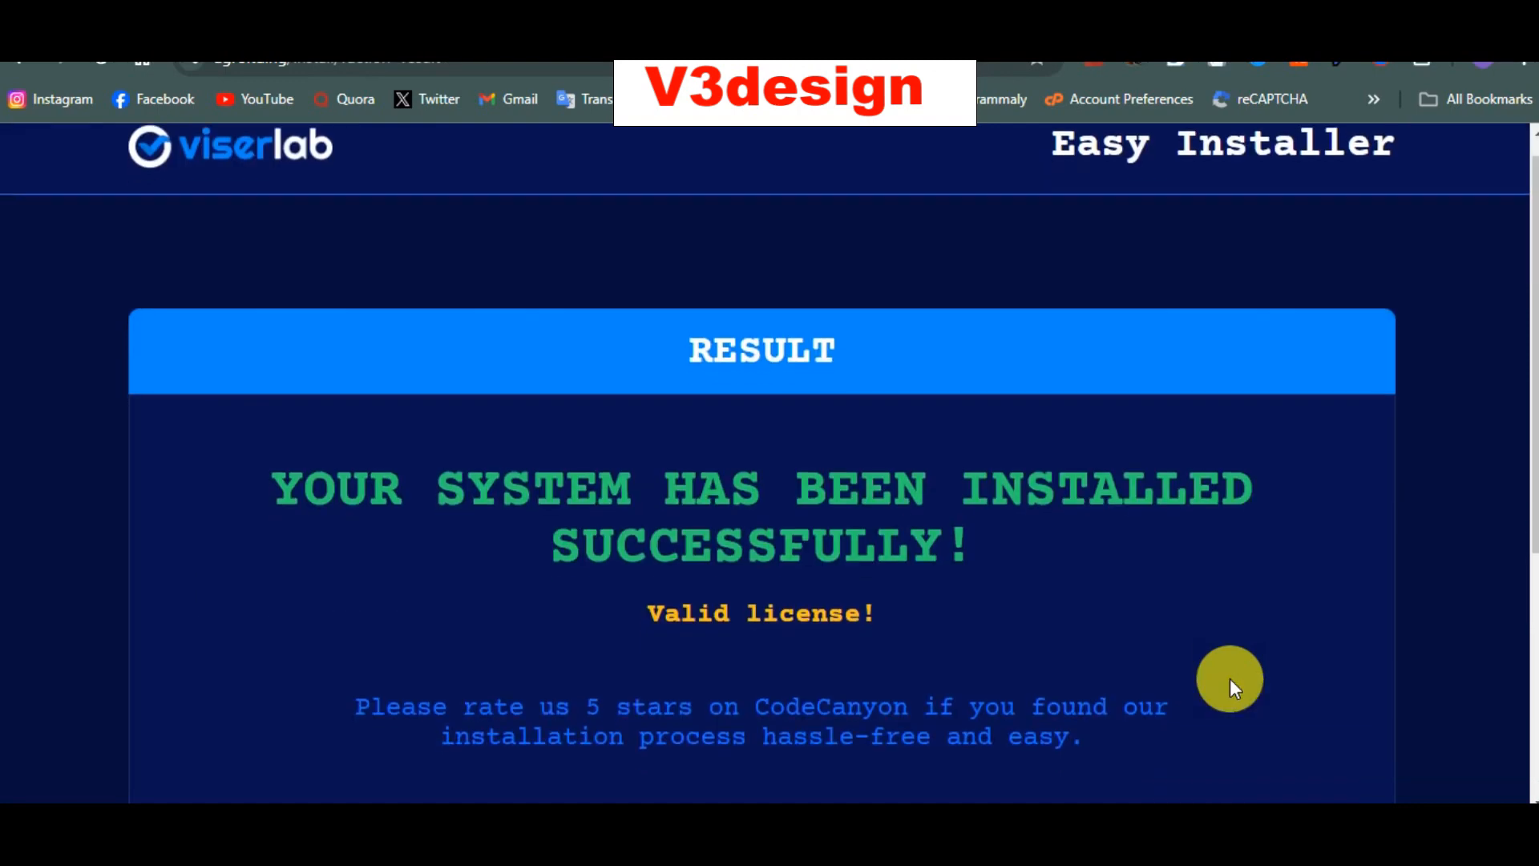
{"action": "scroll", "coordinate": [857, 574], "scroll_direction": "down", "scroll_amount": 3}
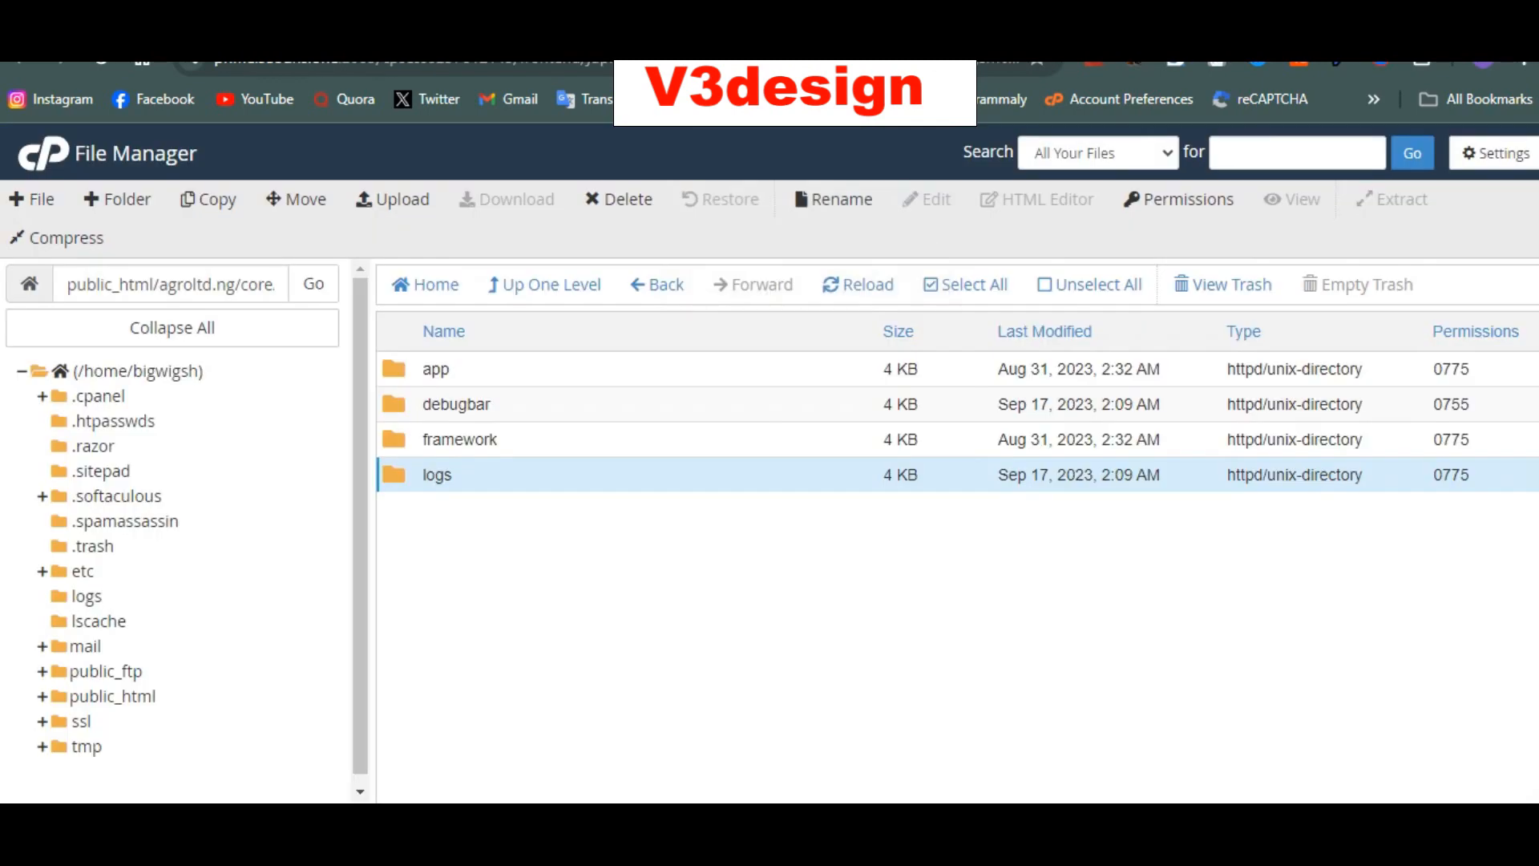
Step: Permanently delete the install folder from public_html/agroltd.ng
{"action": "left_click", "coordinate": [544, 283]}
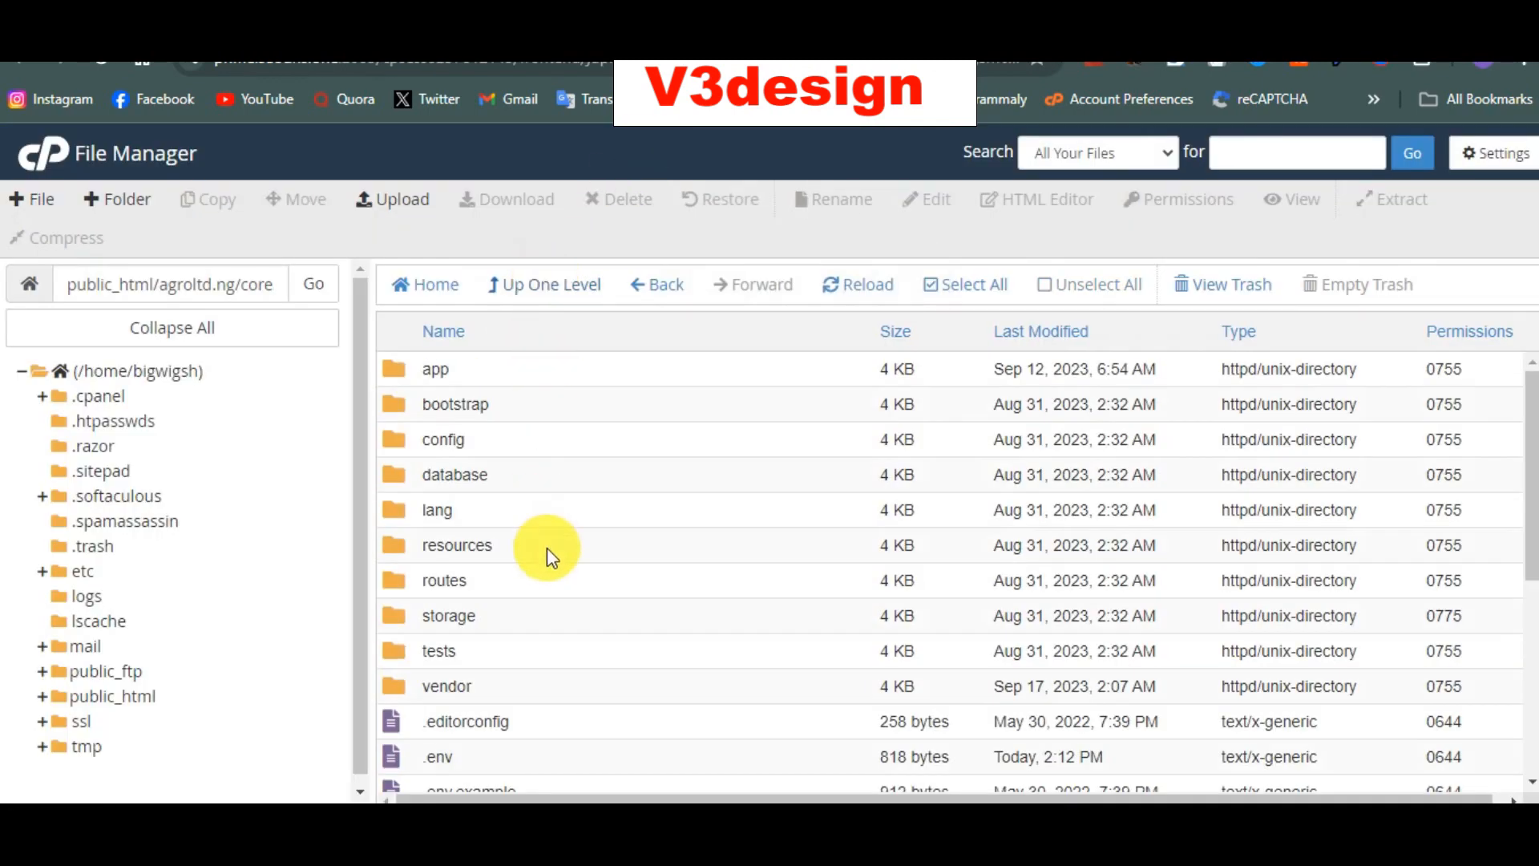
{"action": "scroll", "coordinate": [547, 550], "scroll_direction": "down", "scroll_amount": 2}
{"action": "left_click", "coordinate": [561, 298]}
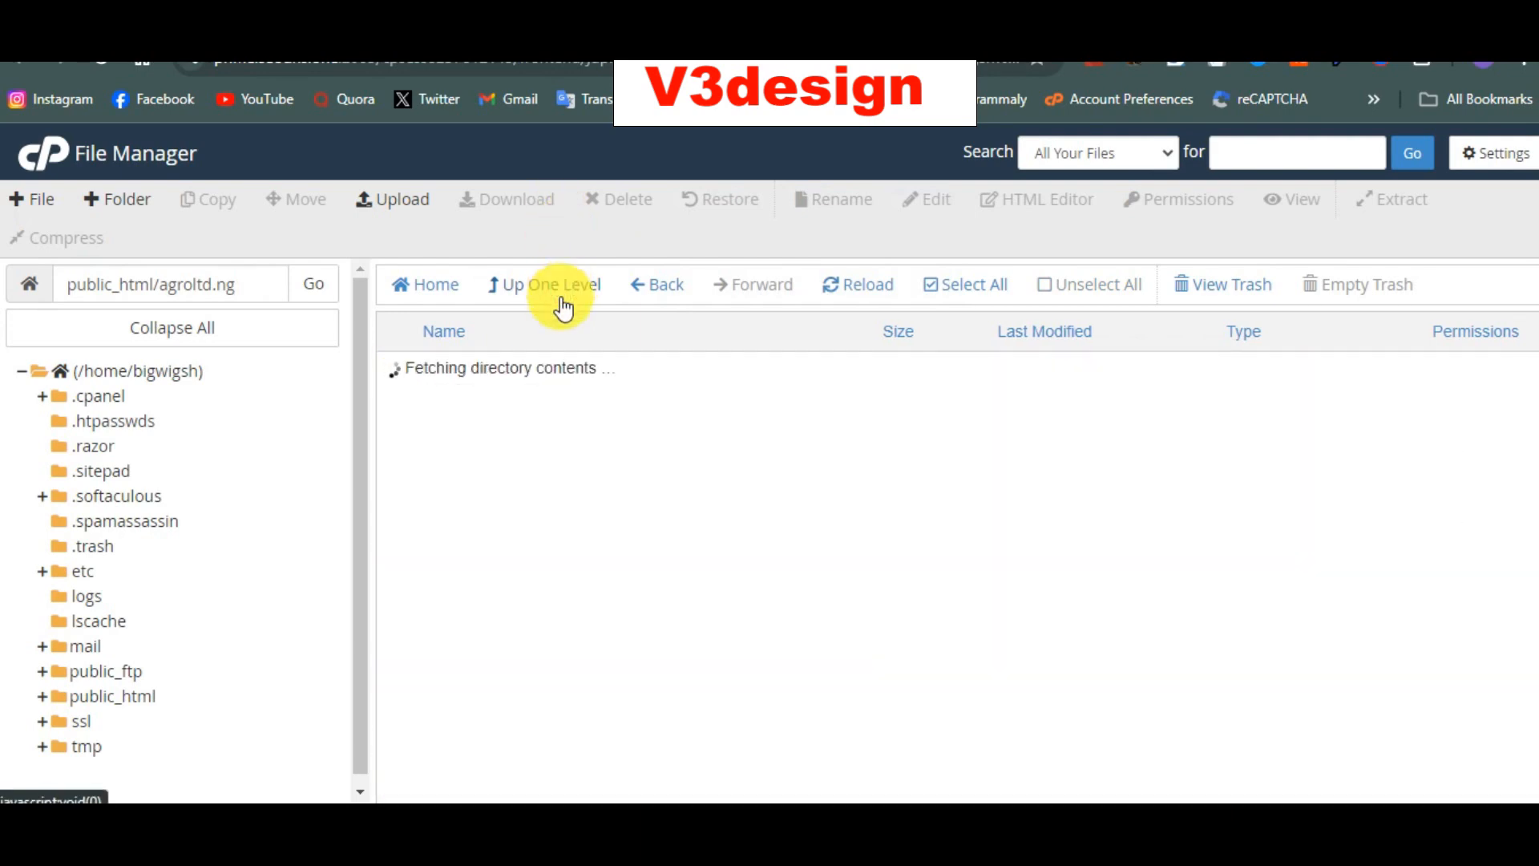
{"action": "left_click", "coordinate": [503, 475]}
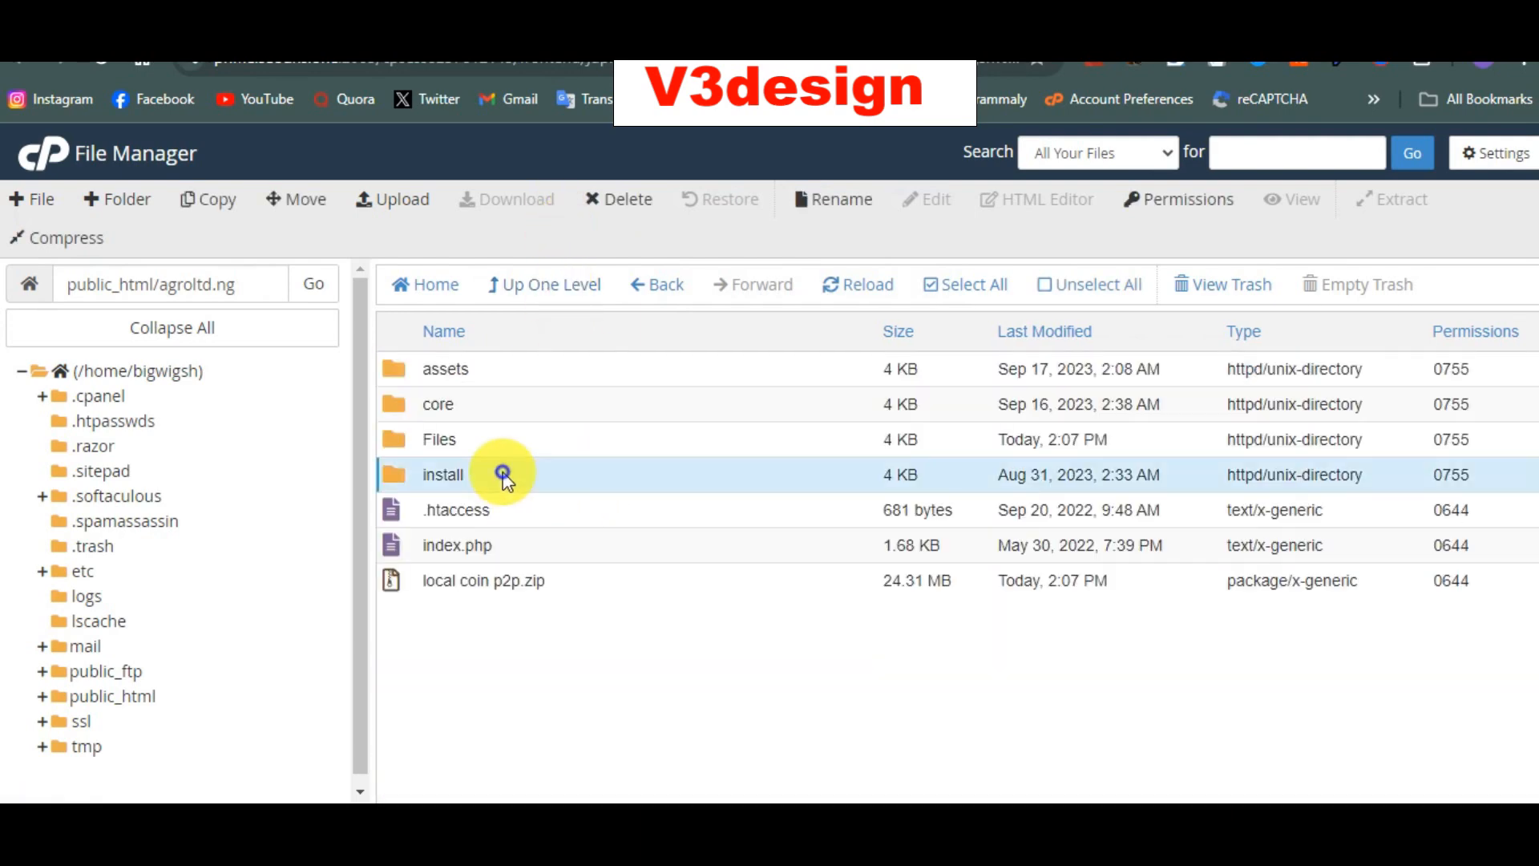
{"action": "right_click", "coordinate": [503, 475]}
{"action": "left_click", "coordinate": [579, 633]}
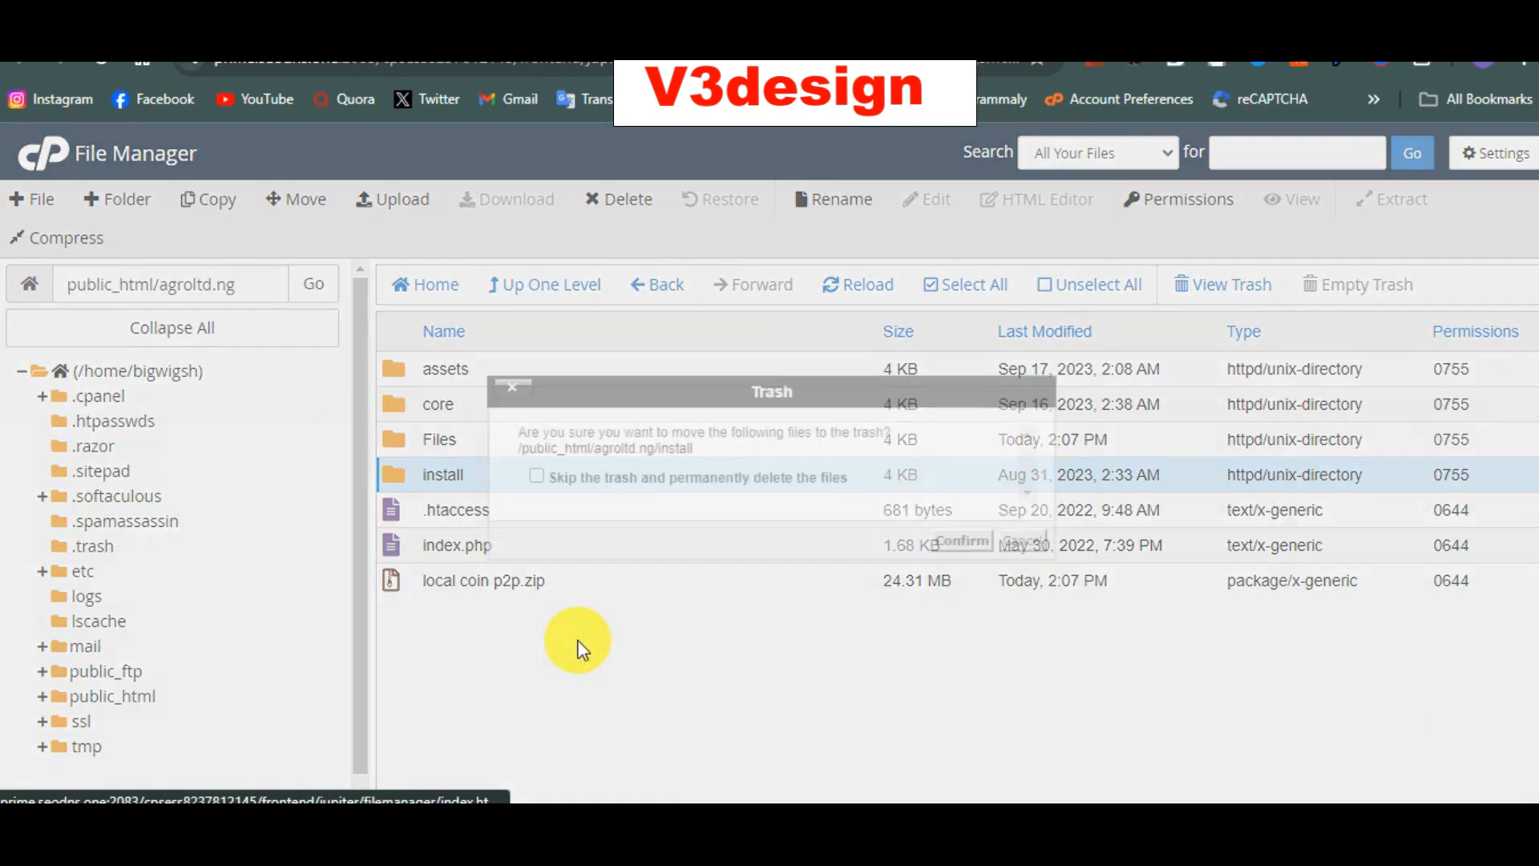
{"action": "left_click", "coordinate": [598, 481]}
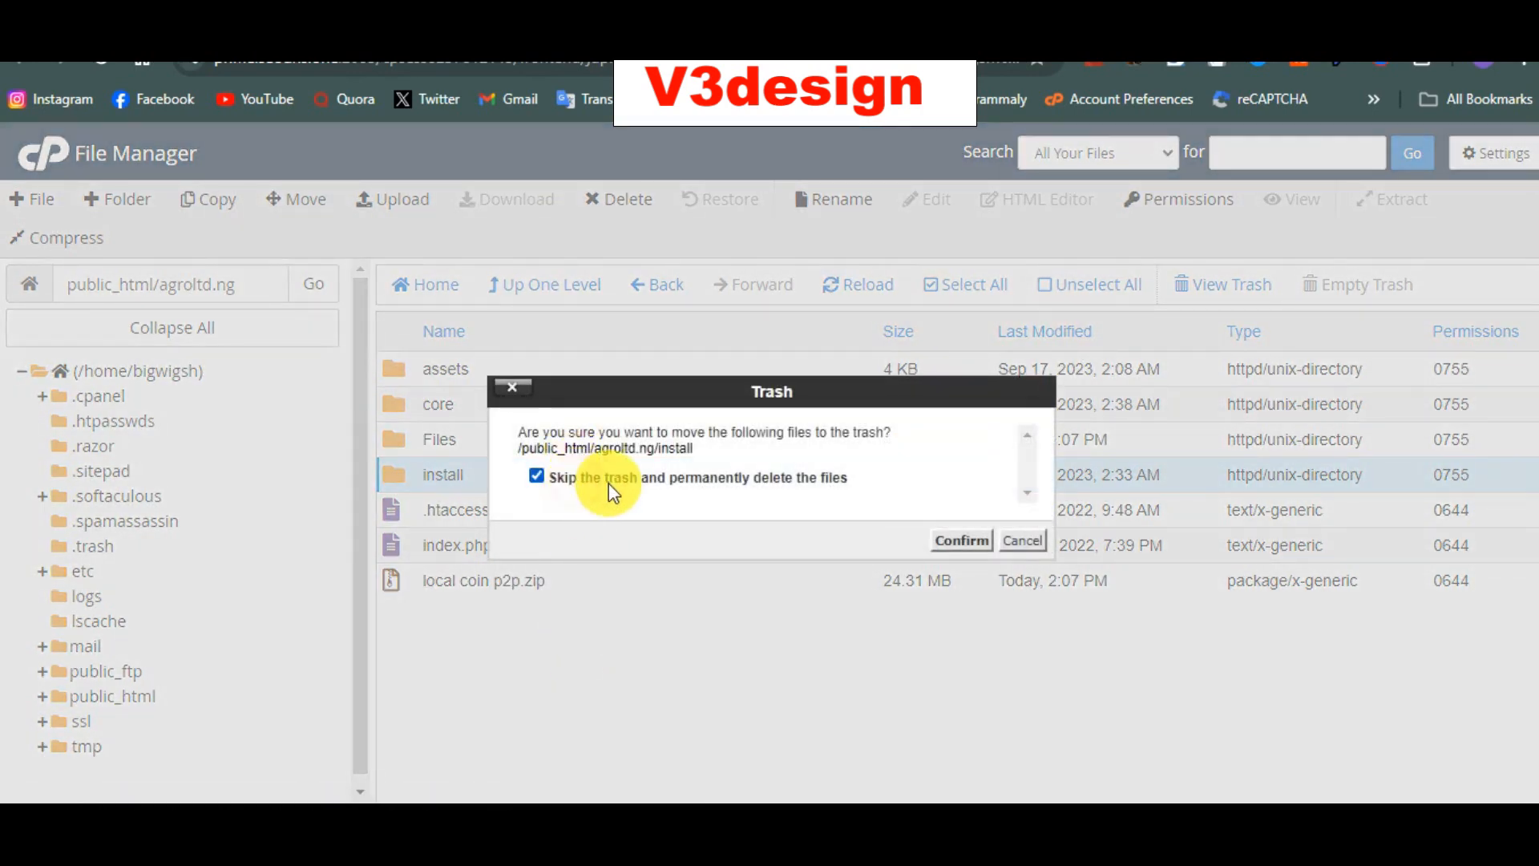
{"action": "left_click", "coordinate": [981, 545]}
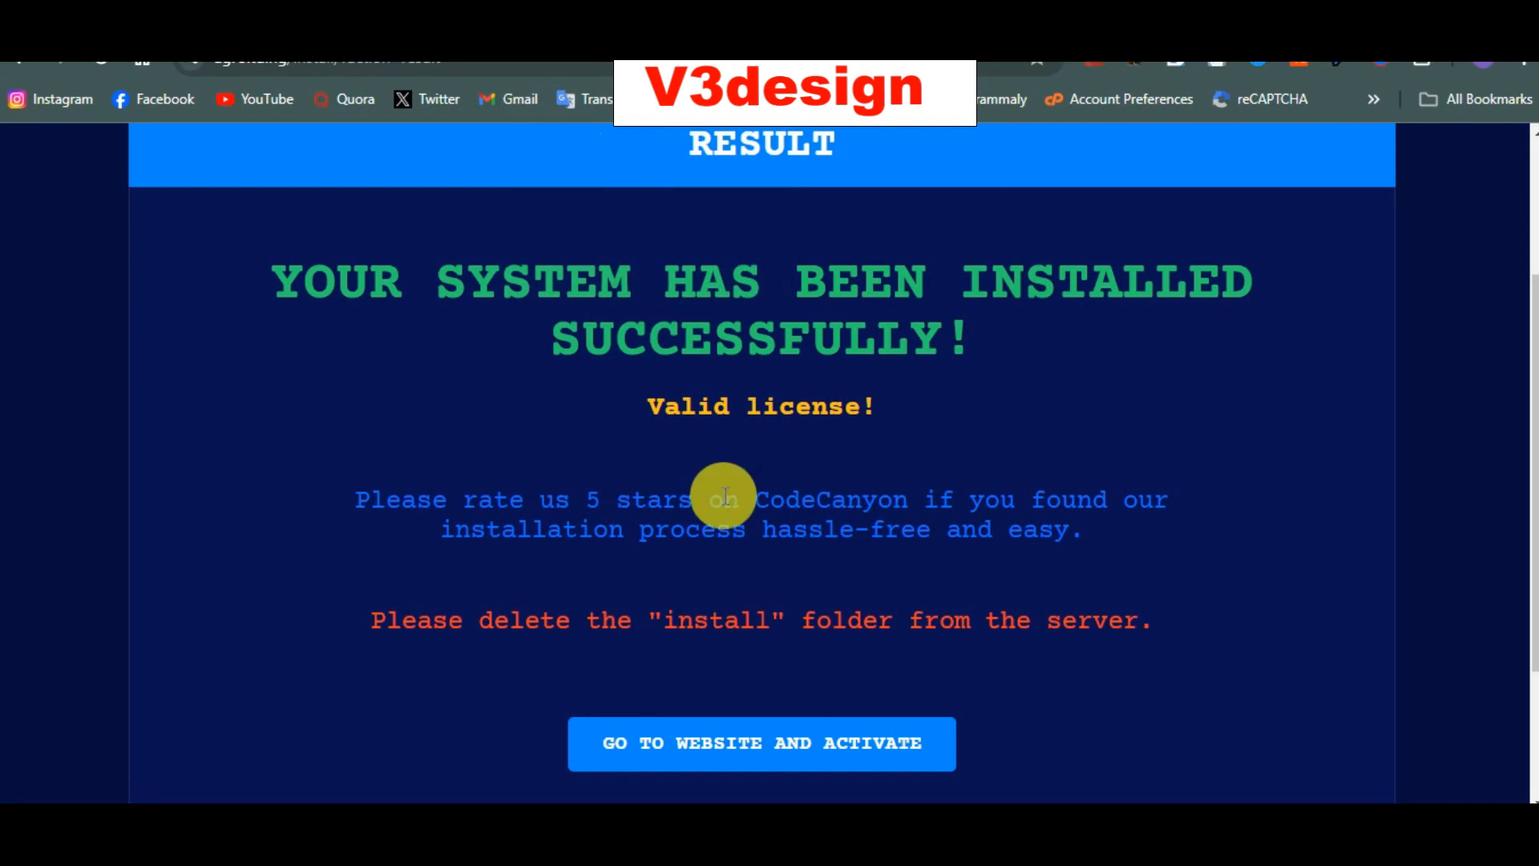
{"action": "scroll", "coordinate": [721, 491], "scroll_direction": "down", "scroll_amount": 3}
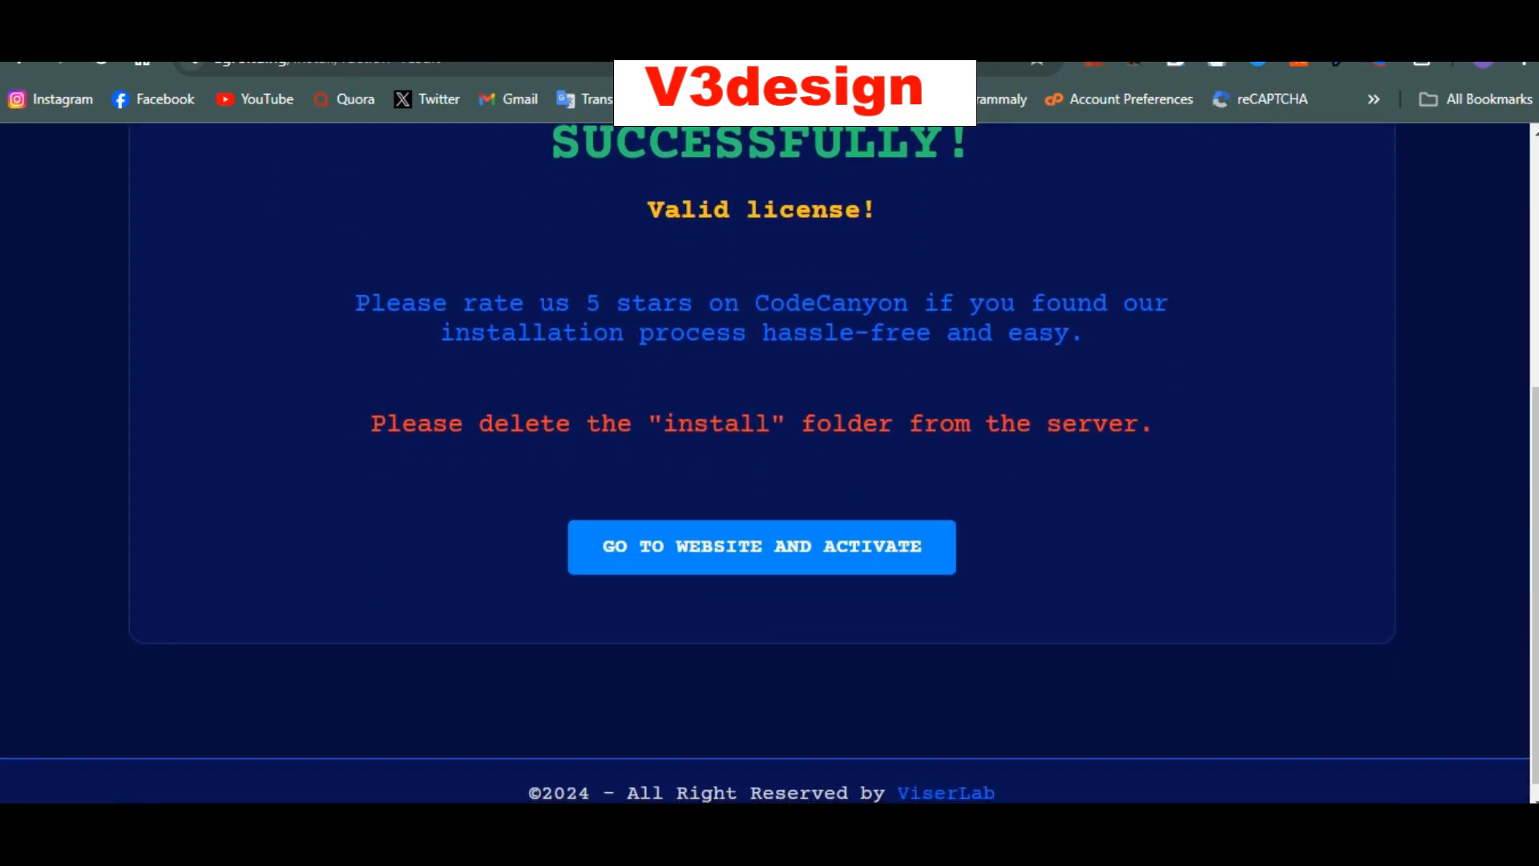
Step: Open the newly installed LocalCoins website from the installer's success page
{"action": "left_click", "coordinate": [629, 19]}
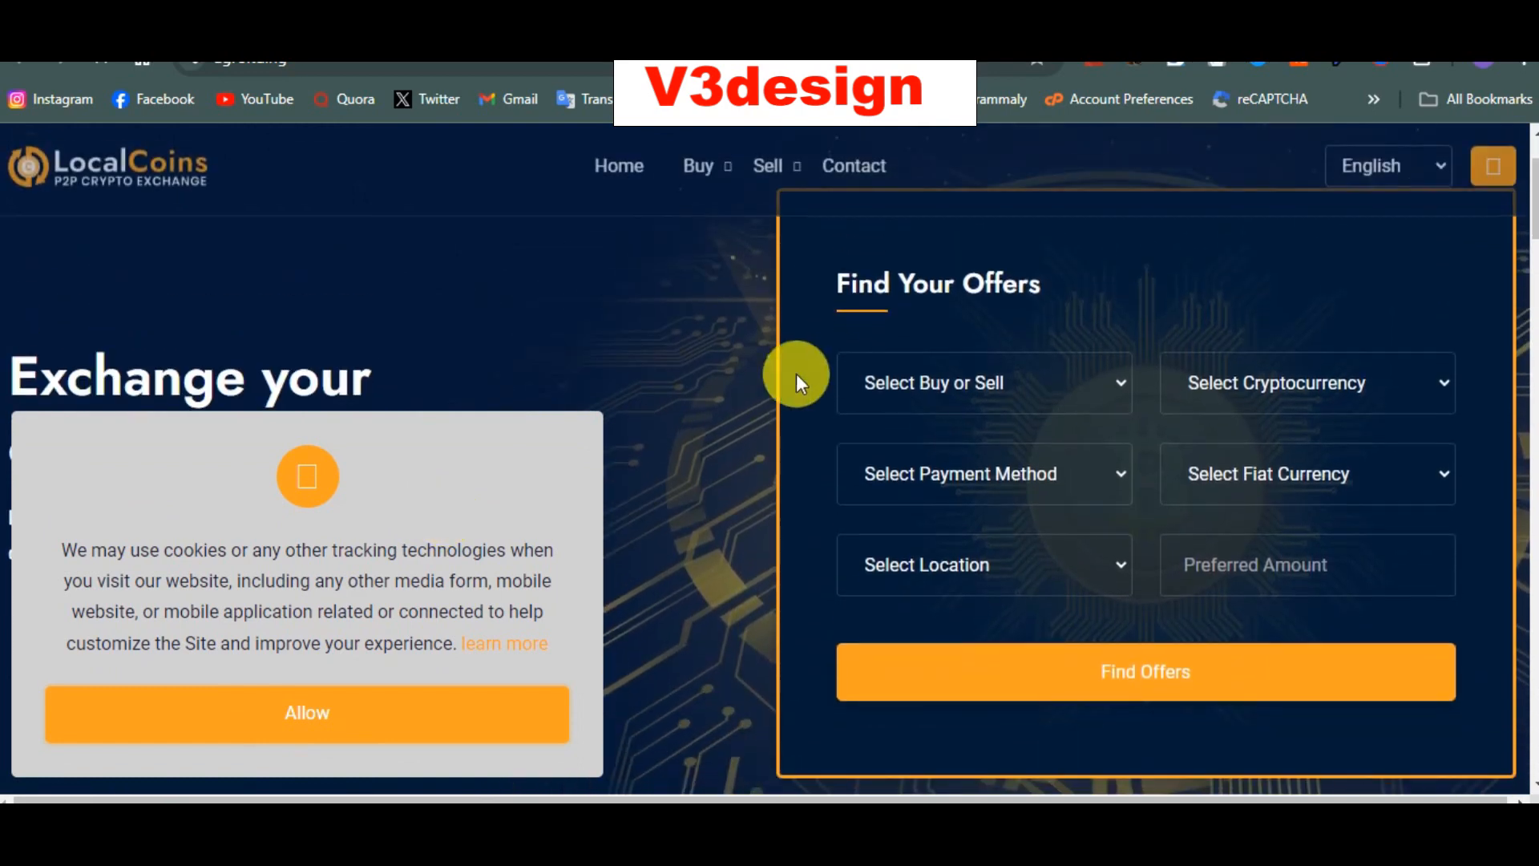
{"action": "left_click", "coordinate": [914, 365]}
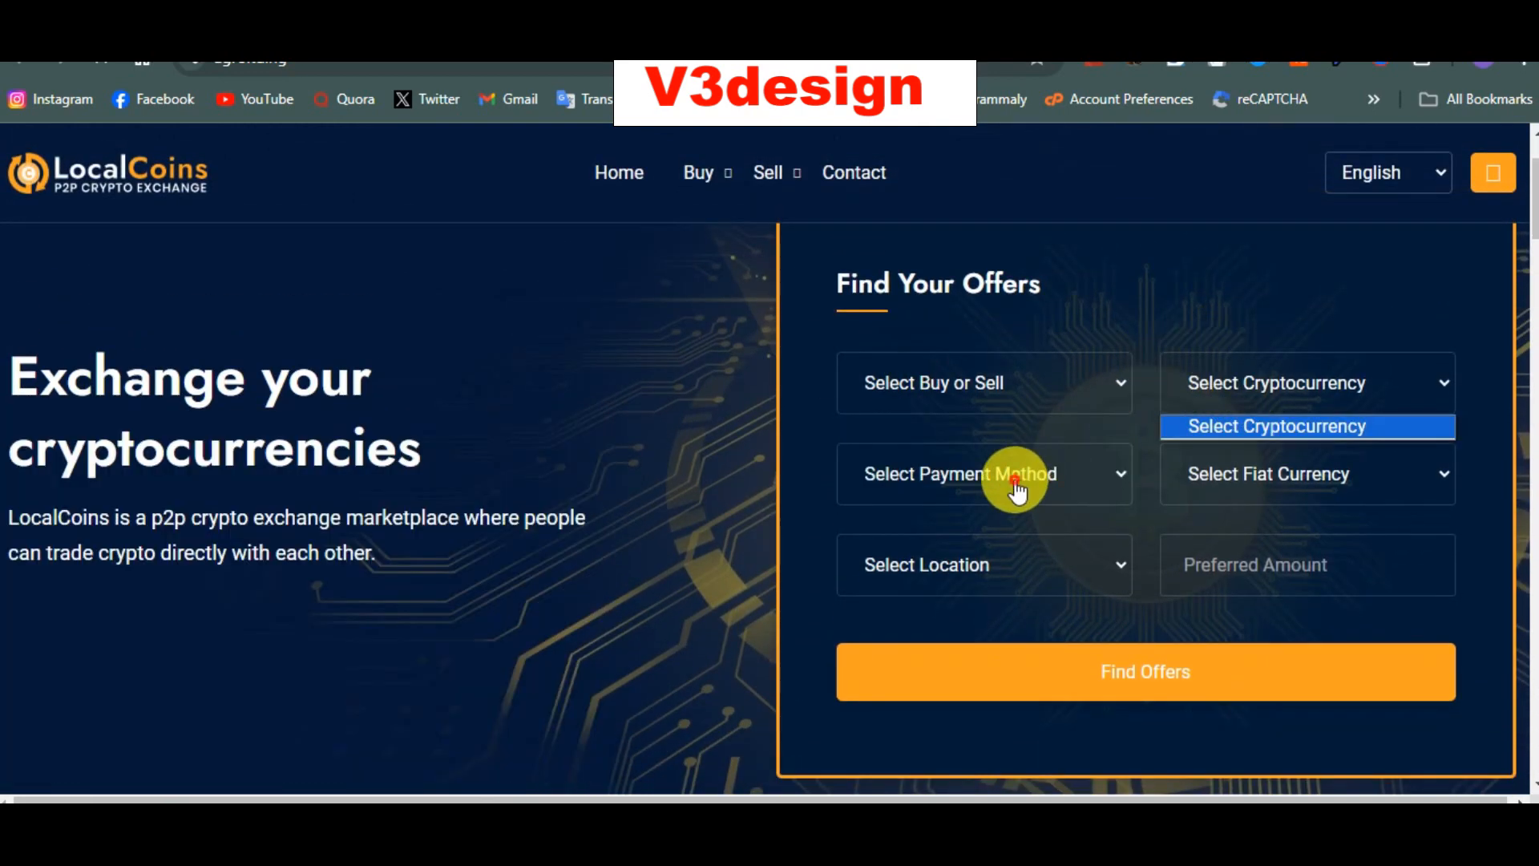
{"action": "left_click", "coordinate": [1017, 485]}
{"action": "left_click", "coordinate": [1261, 485]}
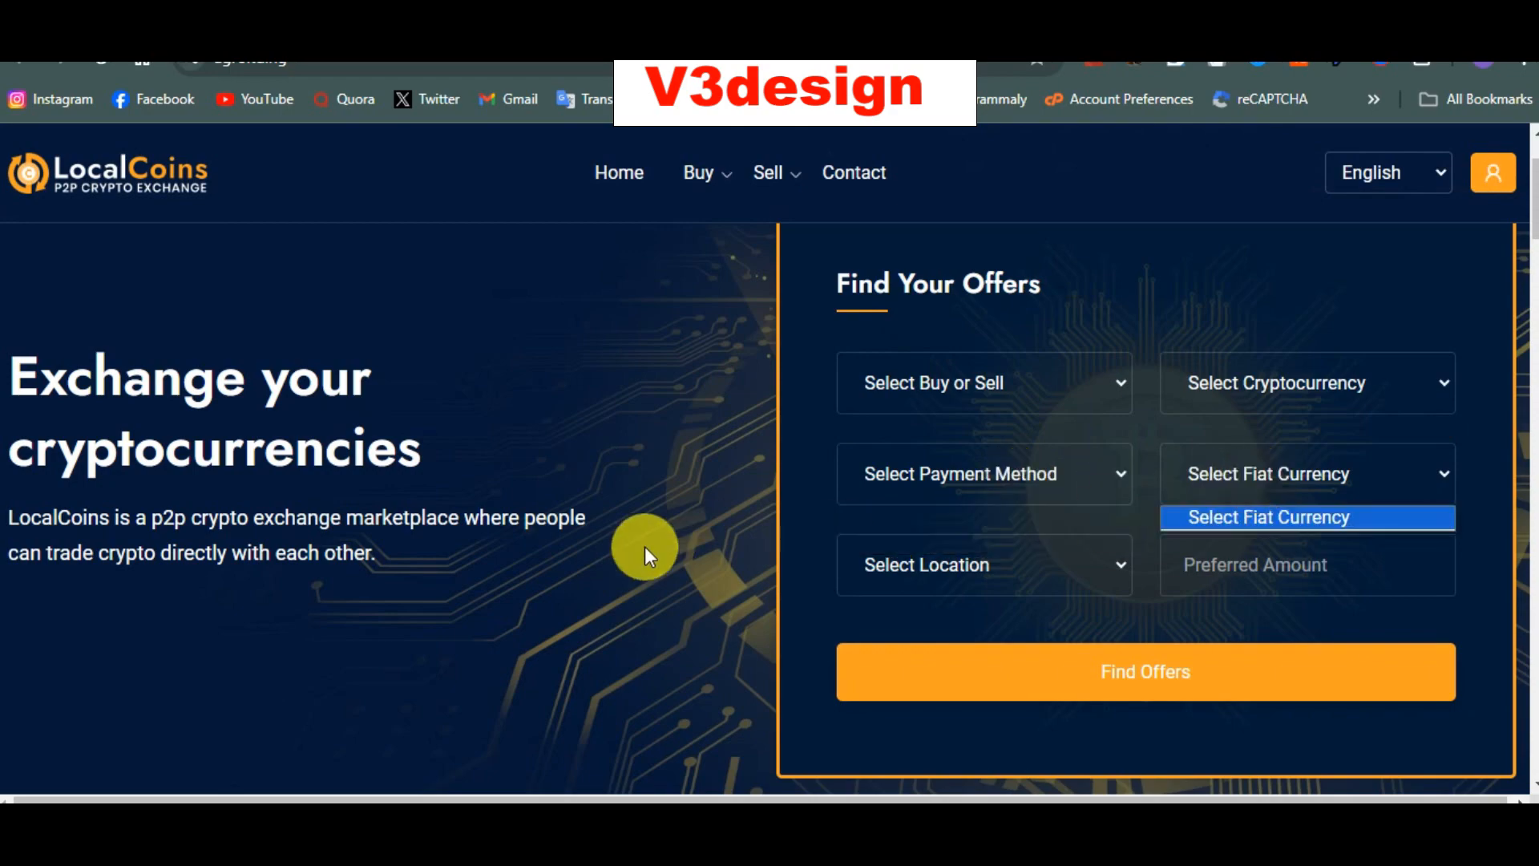
{"action": "scroll", "coordinate": [645, 546], "scroll_direction": "up", "scroll_amount": 2}
{"action": "scroll", "coordinate": [644, 546], "scroll_direction": "down", "scroll_amount": 8}
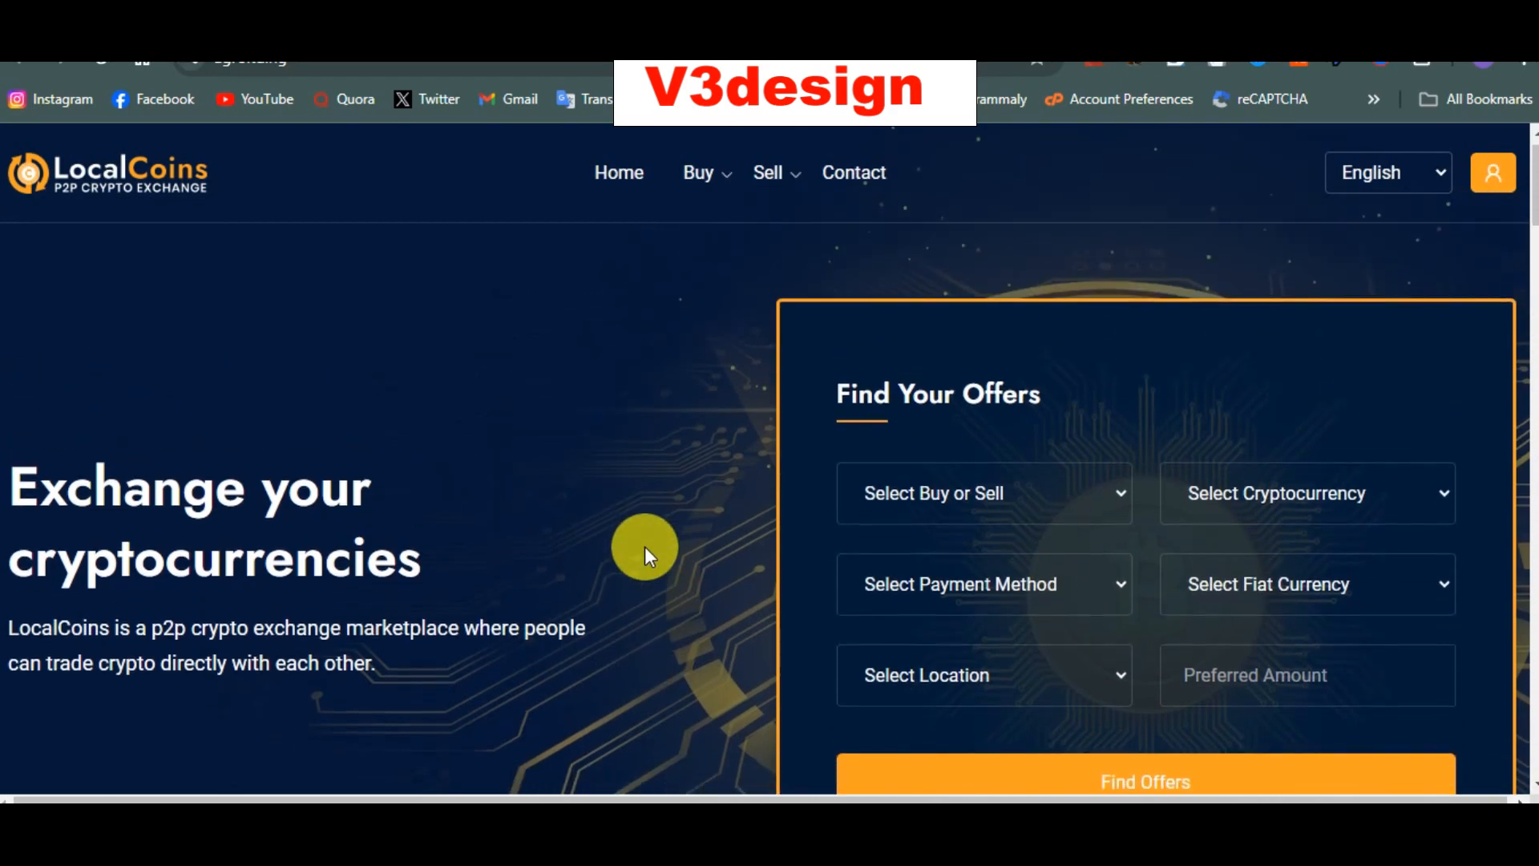
{"action": "scroll", "coordinate": [645, 546], "scroll_direction": "down", "scroll_amount": 12}
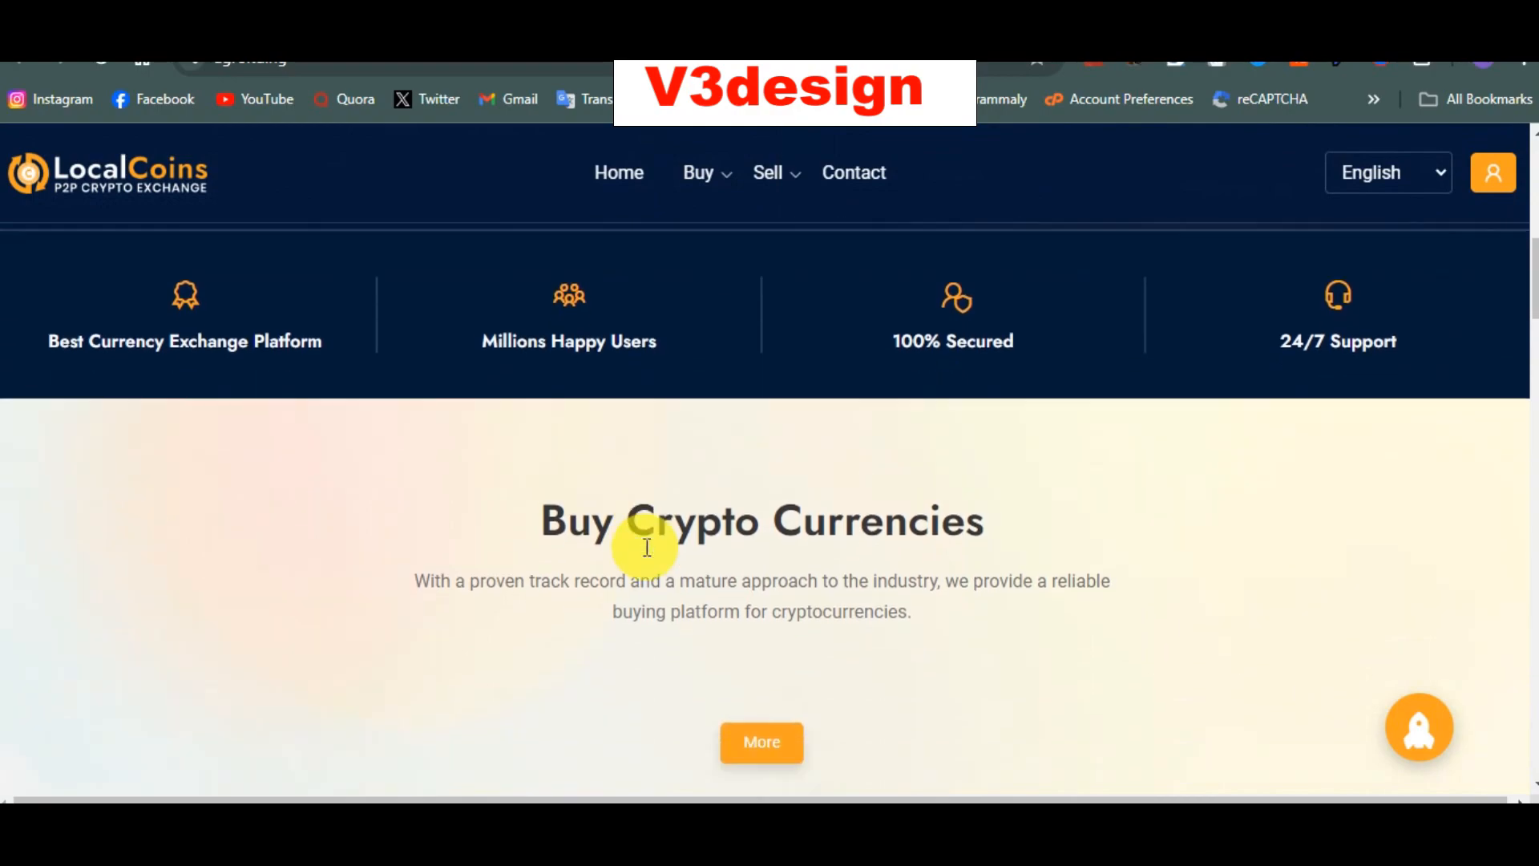
{"action": "scroll", "coordinate": [645, 546], "scroll_direction": "down", "scroll_amount": 9}
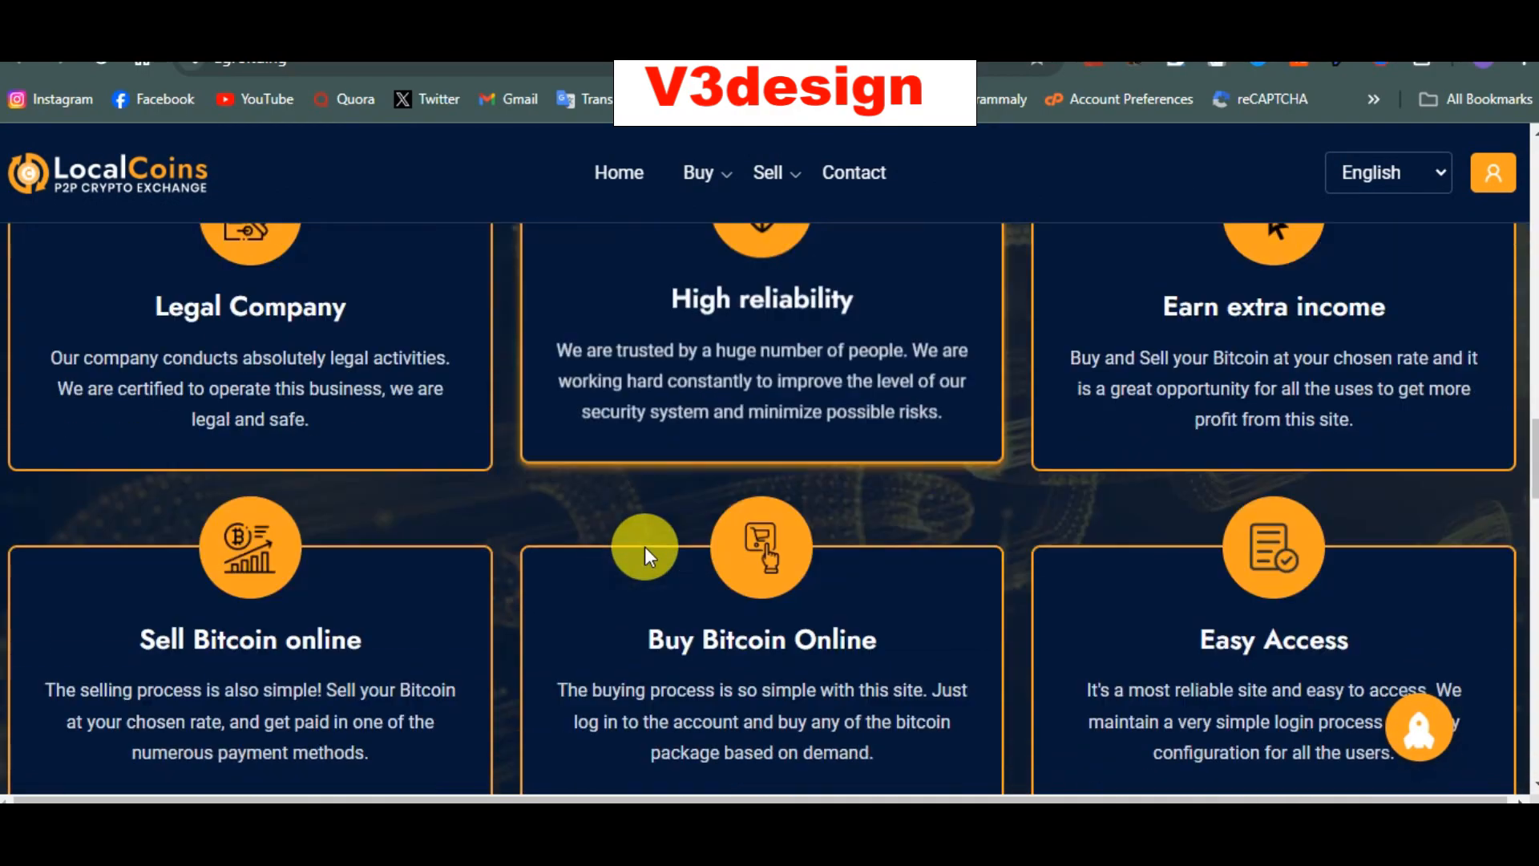
{"action": "scroll", "coordinate": [645, 546], "scroll_direction": "up", "scroll_amount": 15}
{"action": "scroll", "coordinate": [646, 547], "scroll_direction": "up", "scroll_amount": 12}
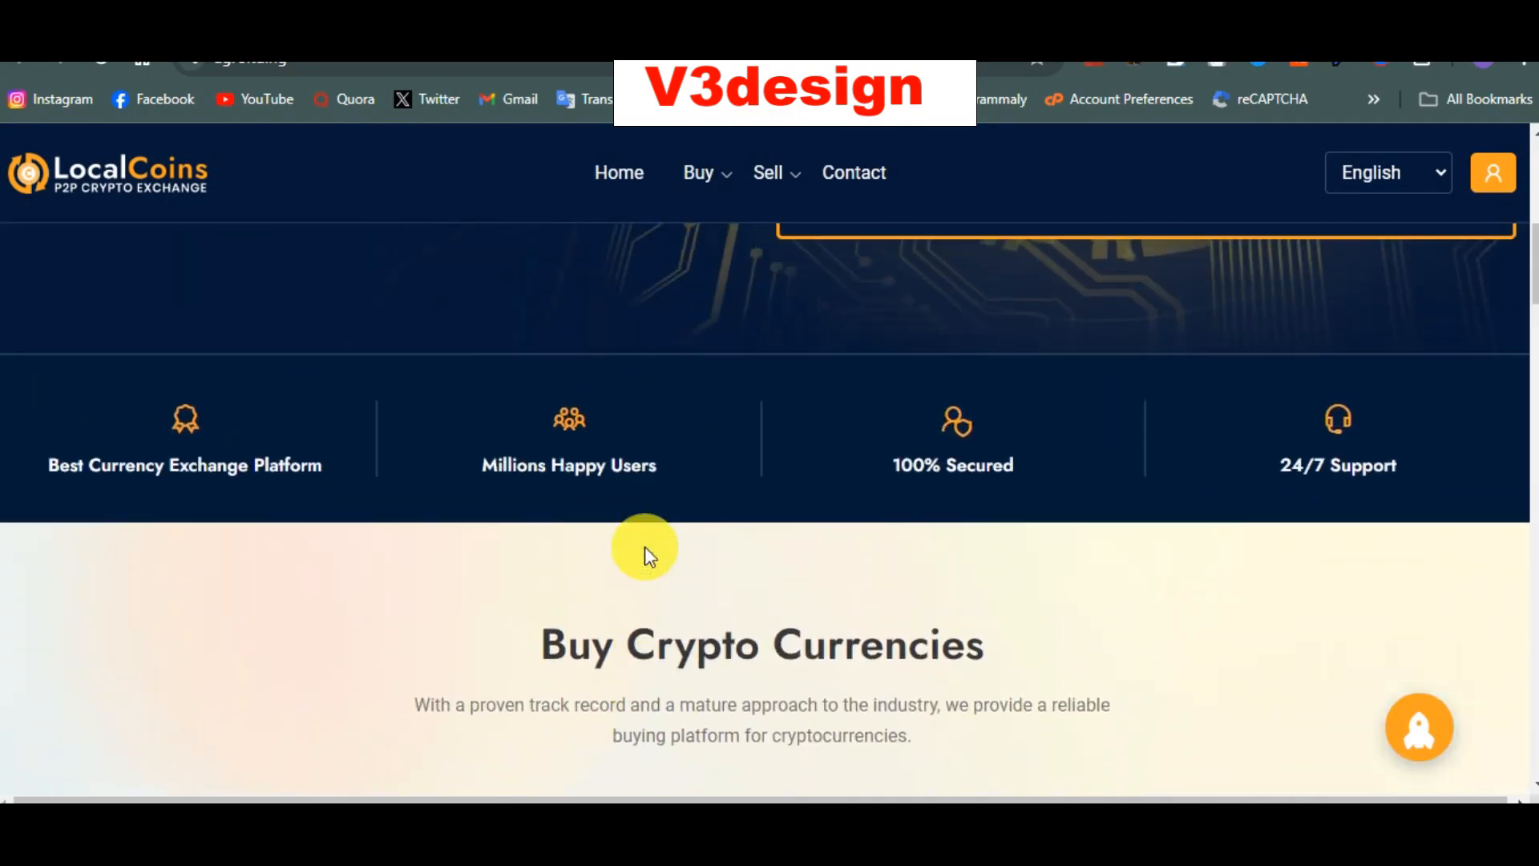
{"action": "scroll", "coordinate": [646, 547], "scroll_direction": "down", "scroll_amount": 5}
{"action": "scroll", "coordinate": [644, 546], "scroll_direction": "down", "scroll_amount": 14}
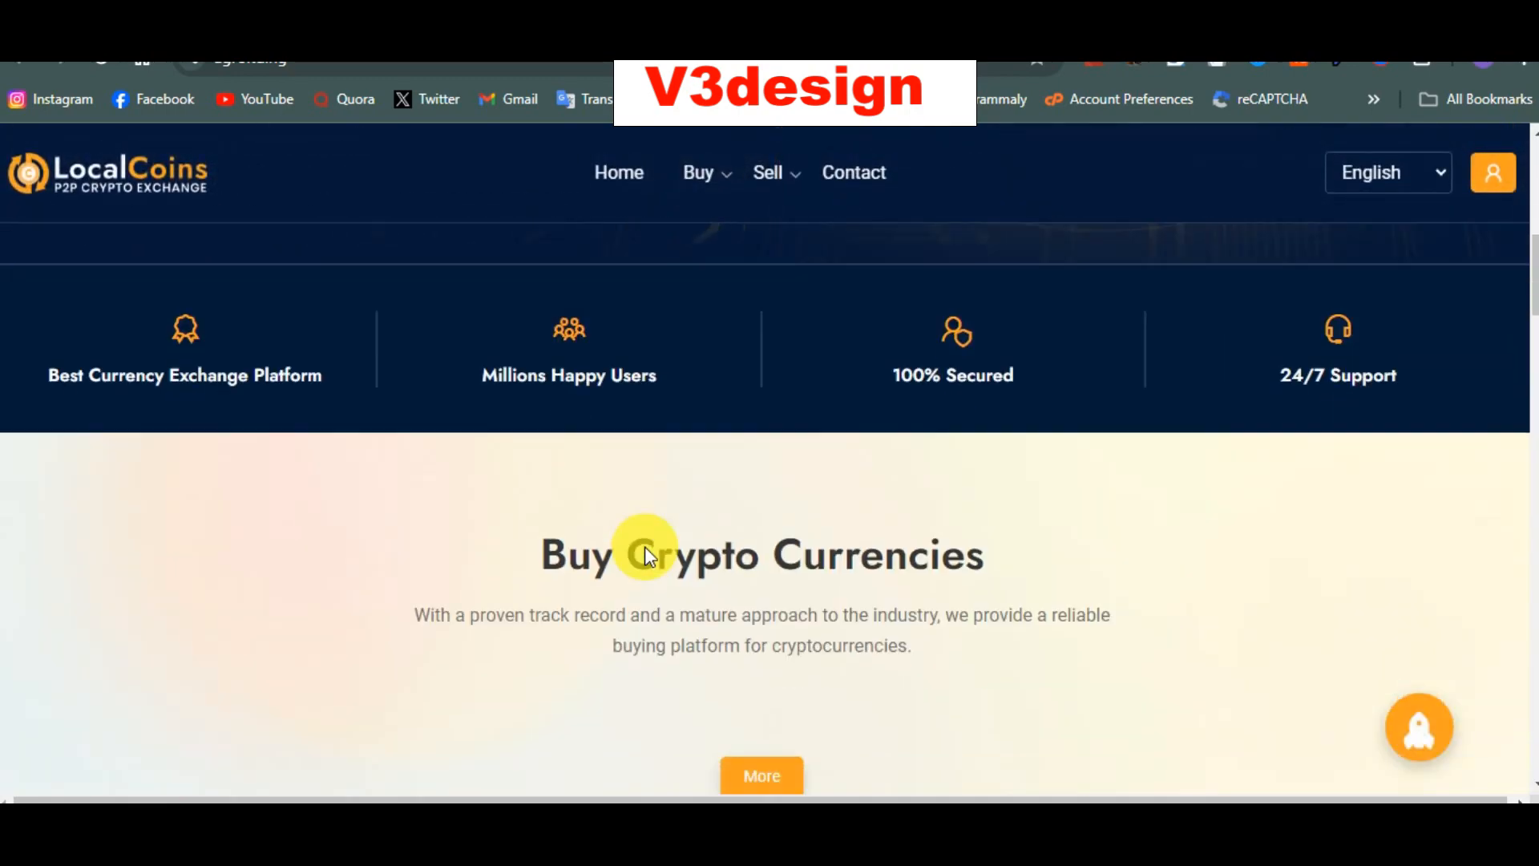
{"action": "scroll", "coordinate": [645, 546], "scroll_direction": "down", "scroll_amount": 12}
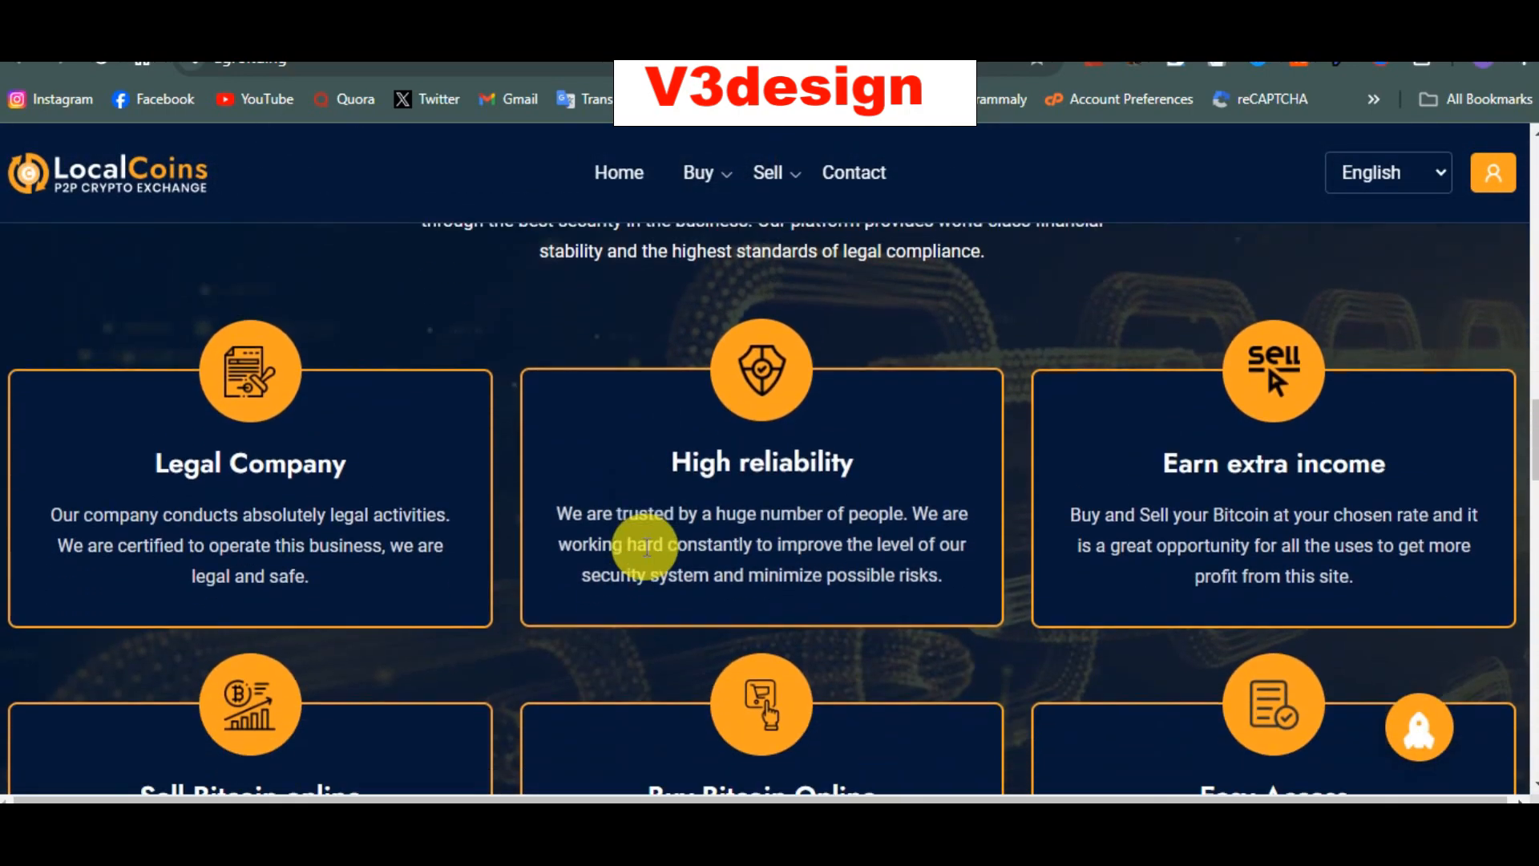
{"action": "scroll", "coordinate": [646, 552], "scroll_direction": "down", "scroll_amount": 10}
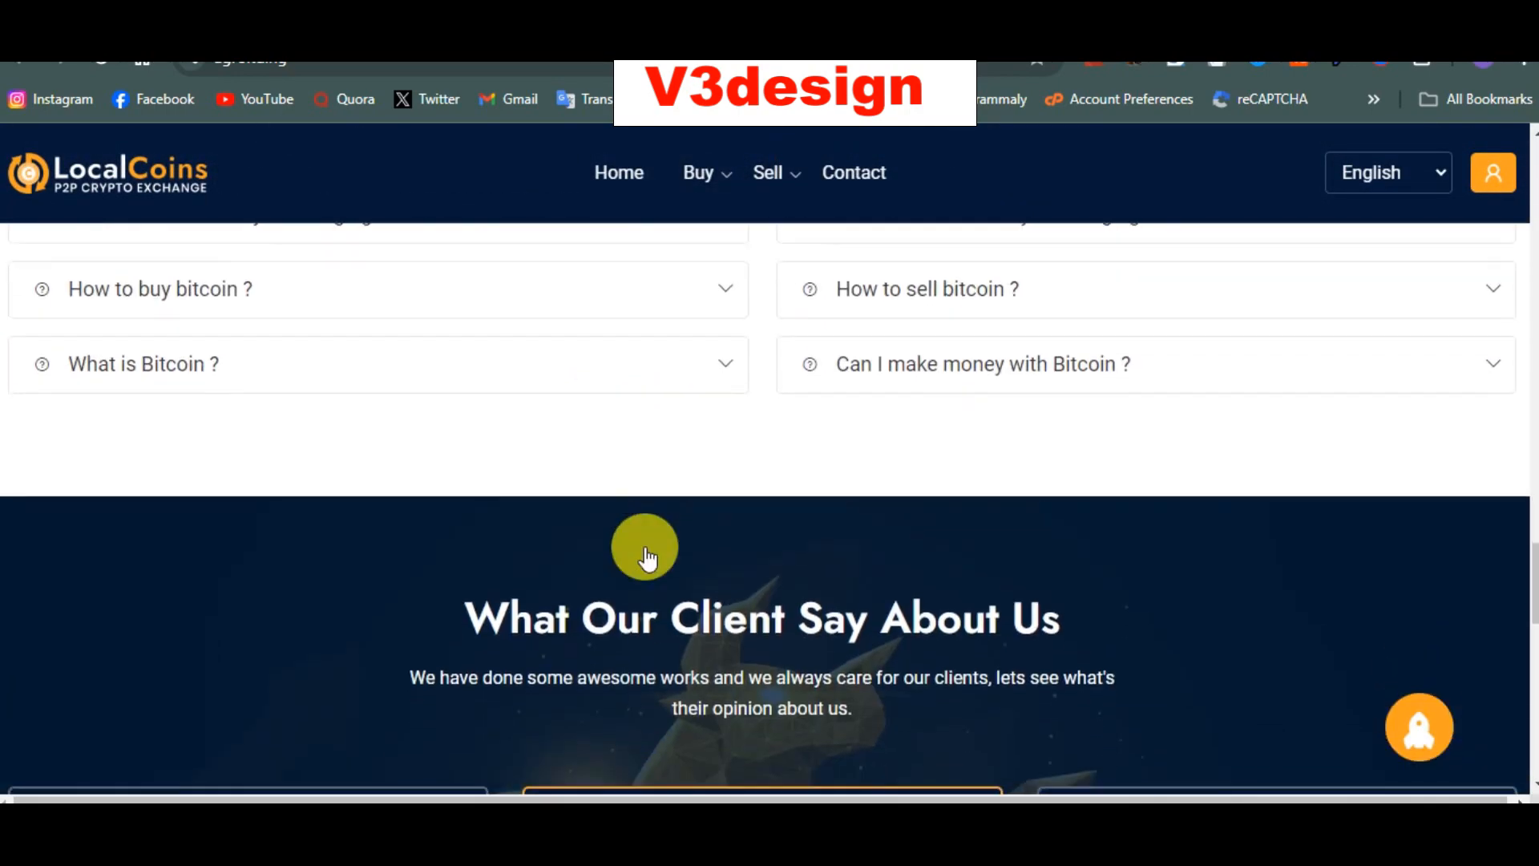
{"action": "scroll", "coordinate": [647, 546], "scroll_direction": "down", "scroll_amount": 5}
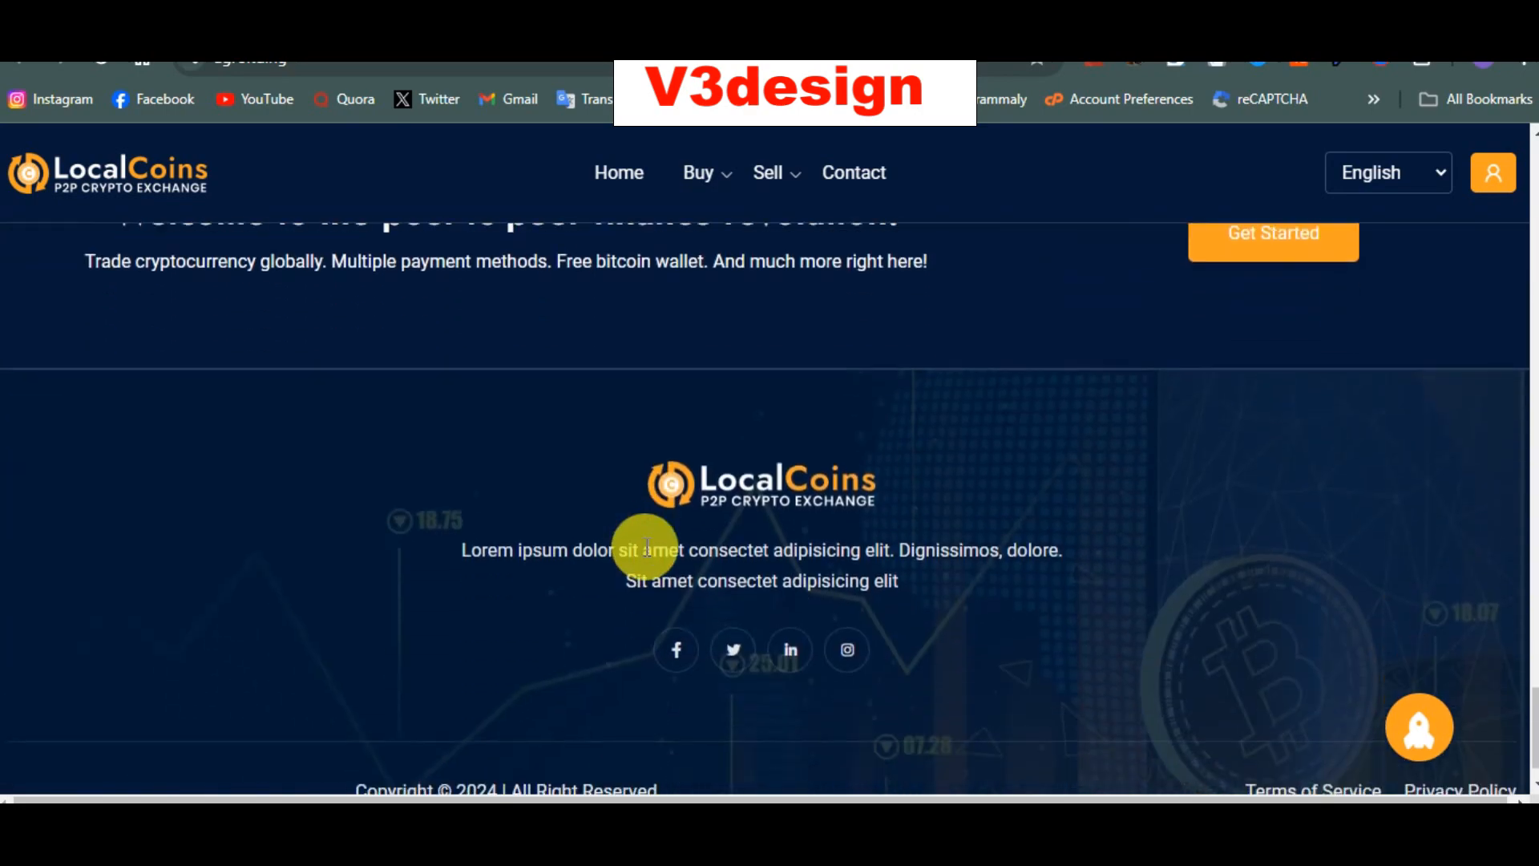
{"action": "scroll", "coordinate": [647, 553], "scroll_direction": "up", "scroll_amount": 15}
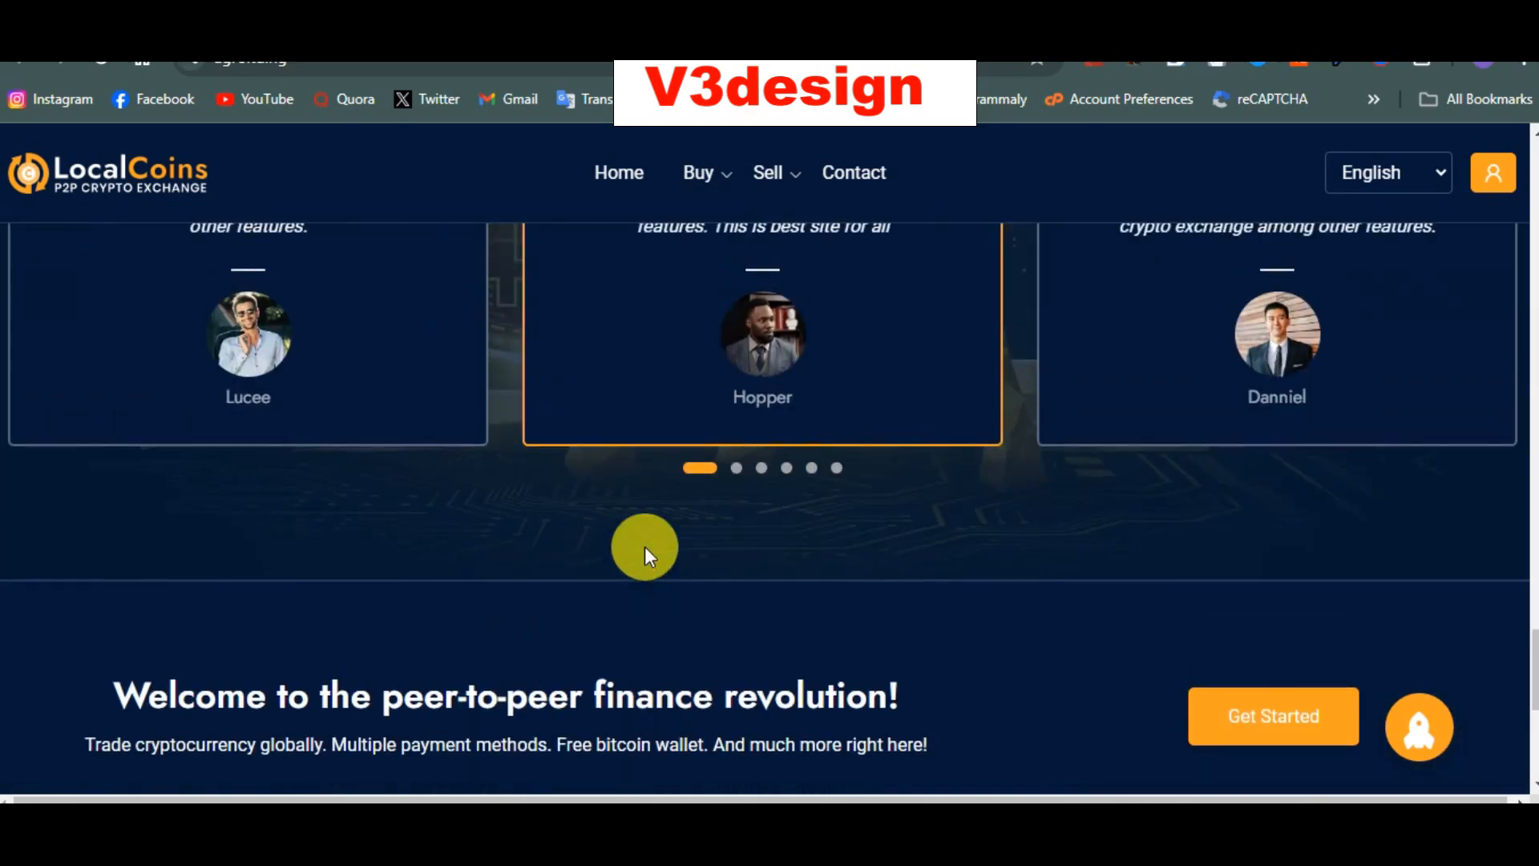
{"action": "scroll", "coordinate": [647, 554], "scroll_direction": "up", "scroll_amount": 15}
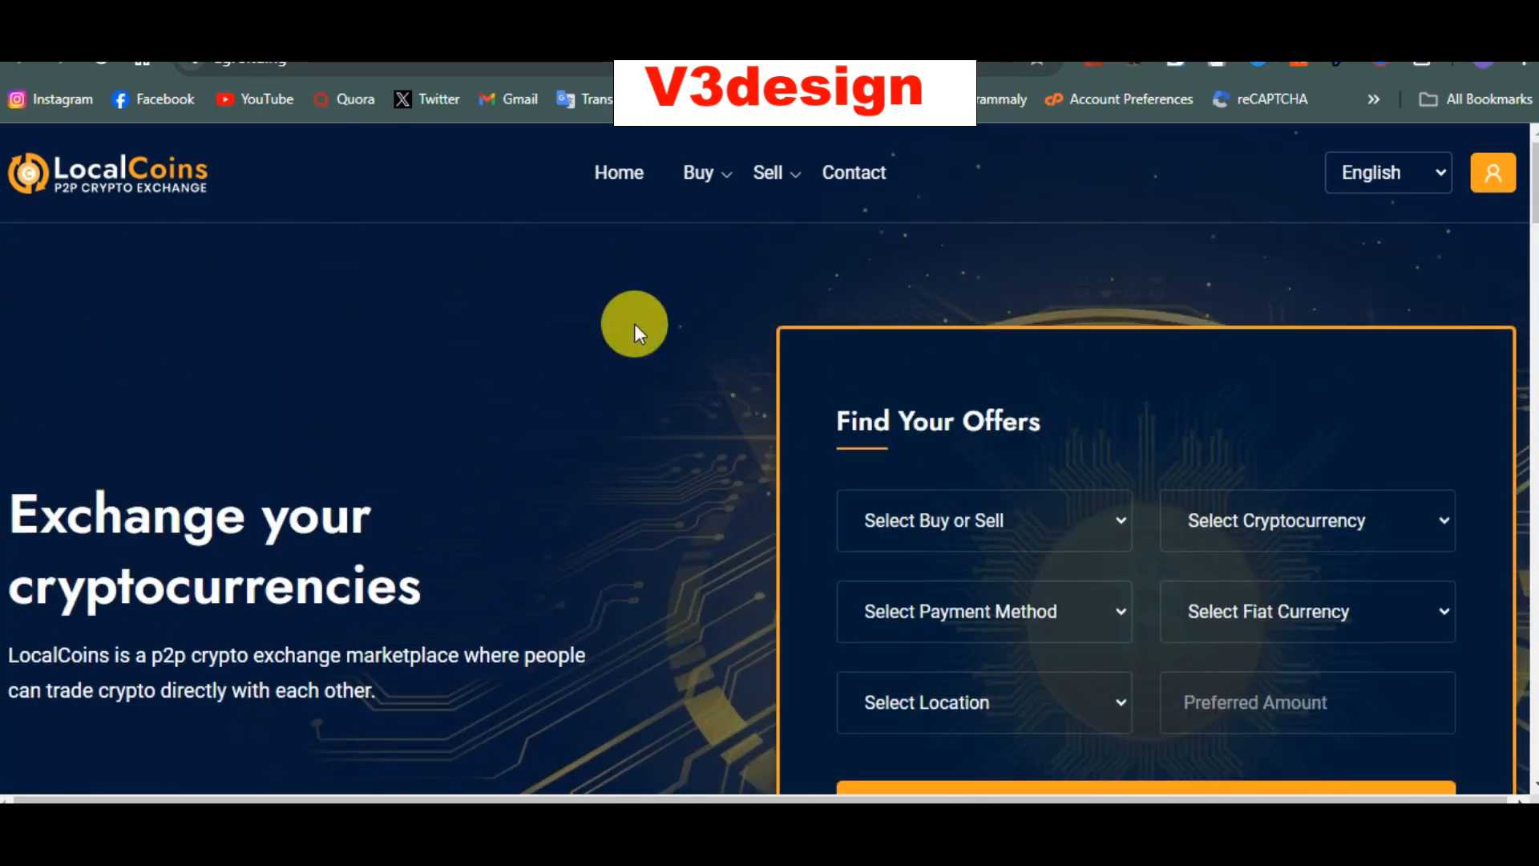
{"action": "mouse_move", "coordinate": [723, 170]}
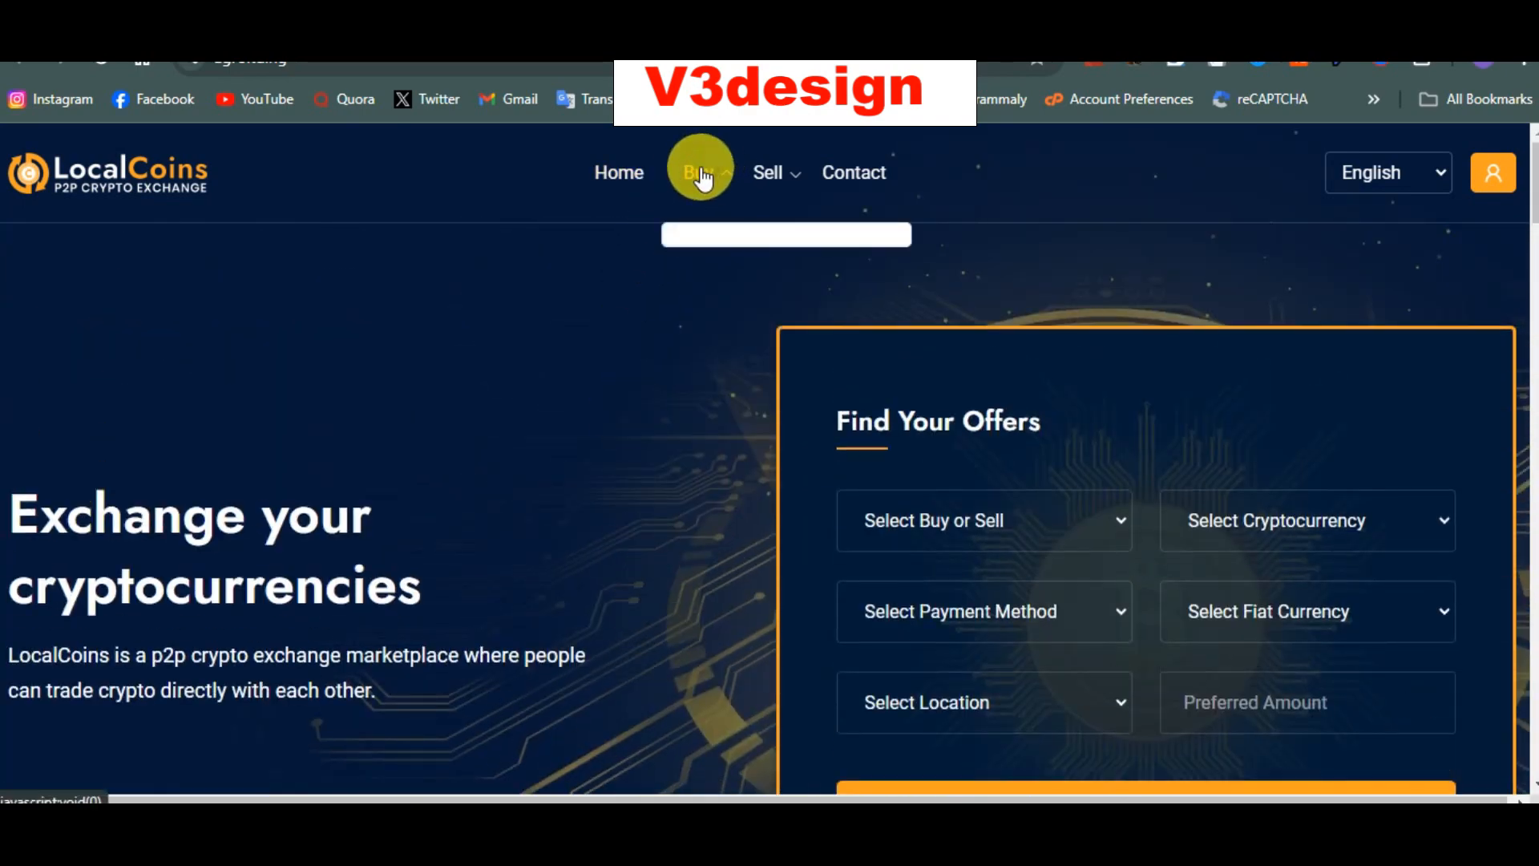
{"action": "mouse_move", "coordinate": [790, 178]}
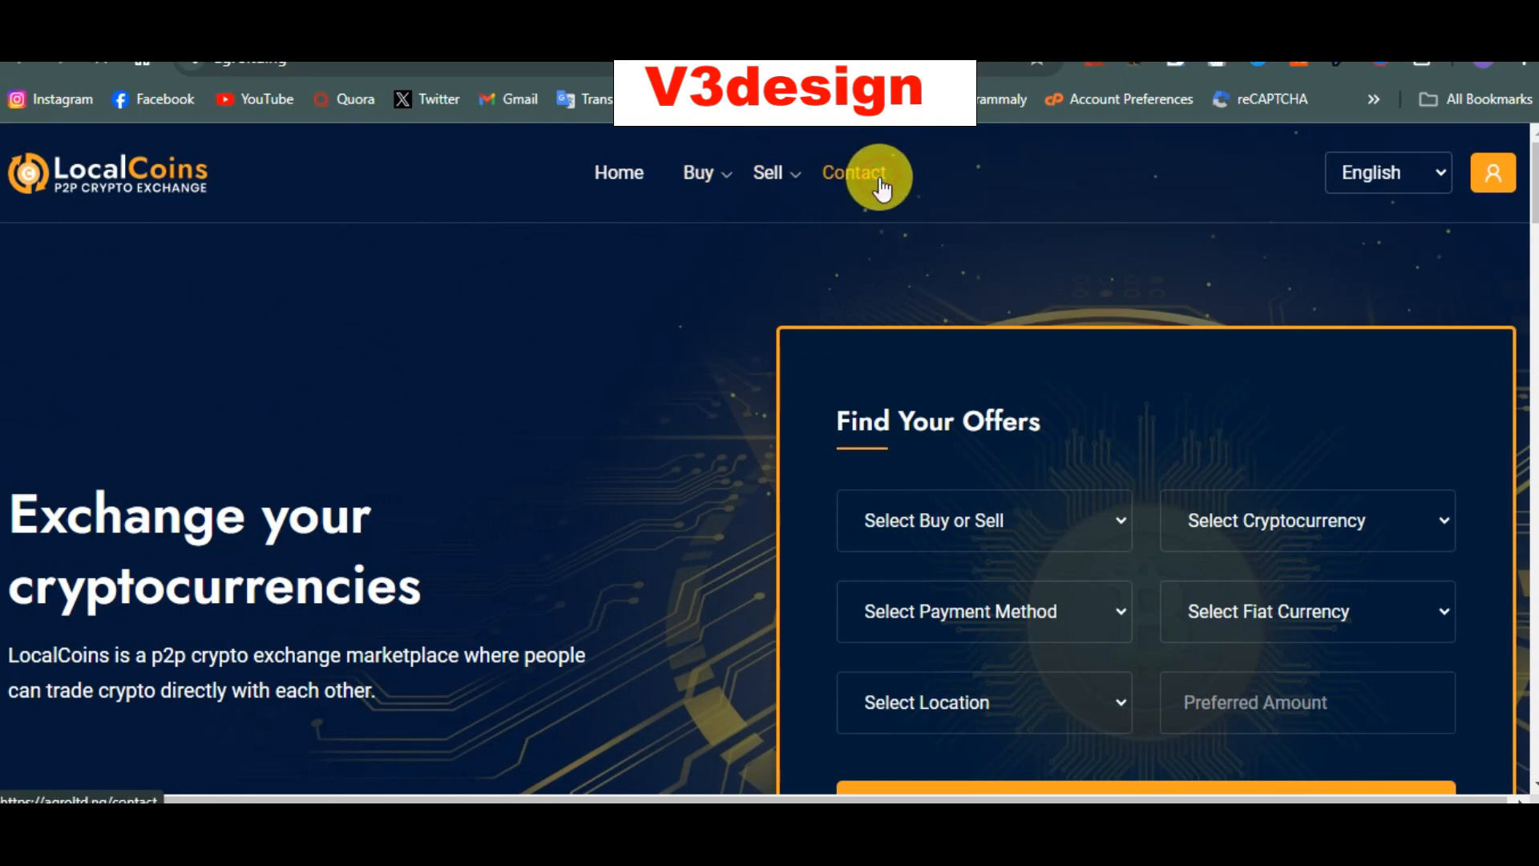
Step: Open the Contact Us page and look over its message form, office address and phone number
{"action": "left_click", "coordinate": [882, 189]}
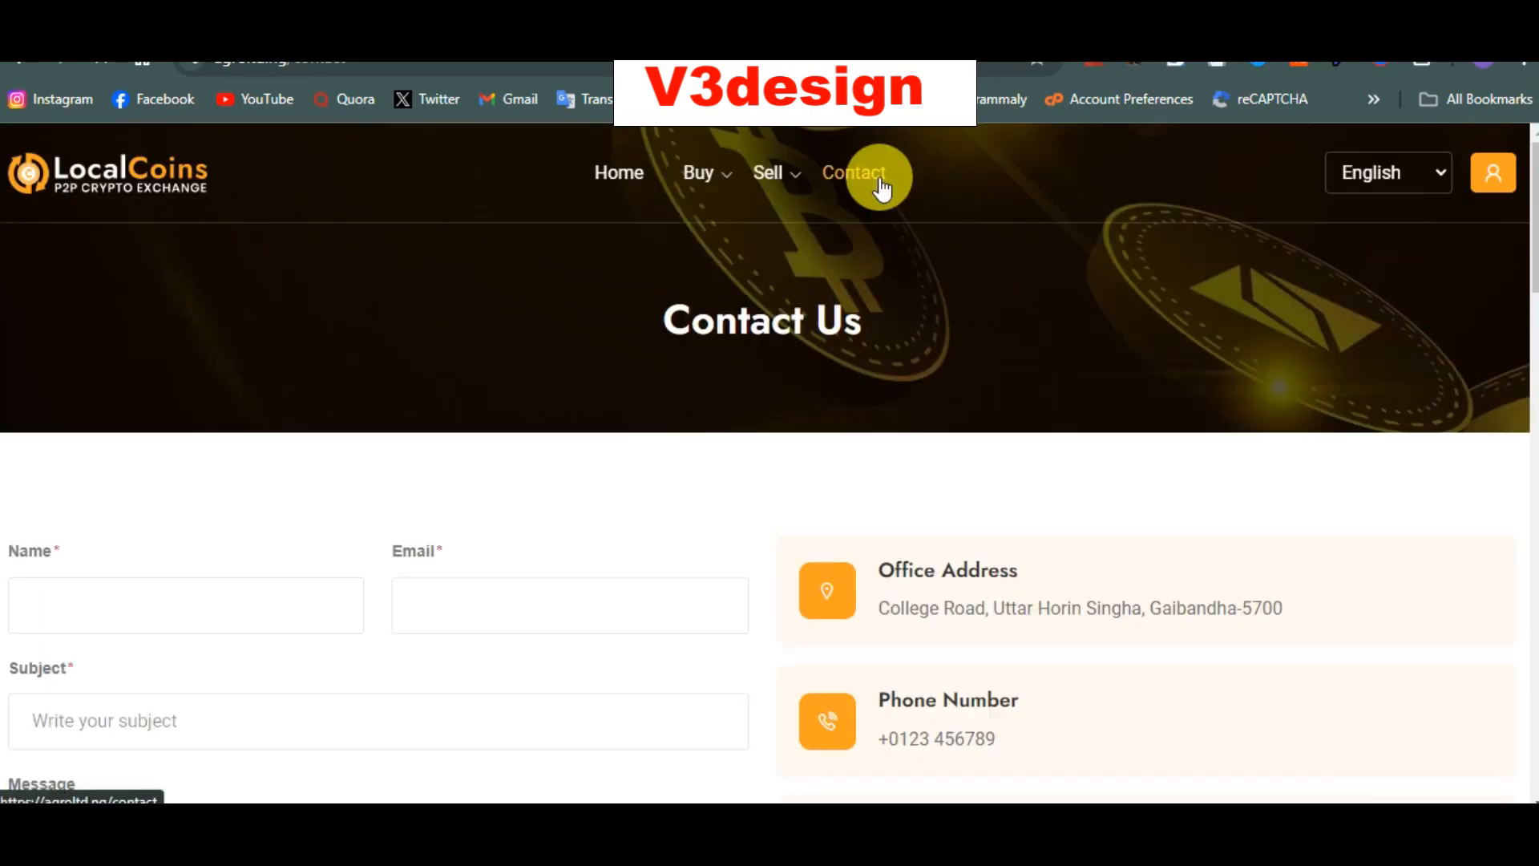
{"action": "scroll", "coordinate": [694, 349], "scroll_direction": "down", "scroll_amount": 4}
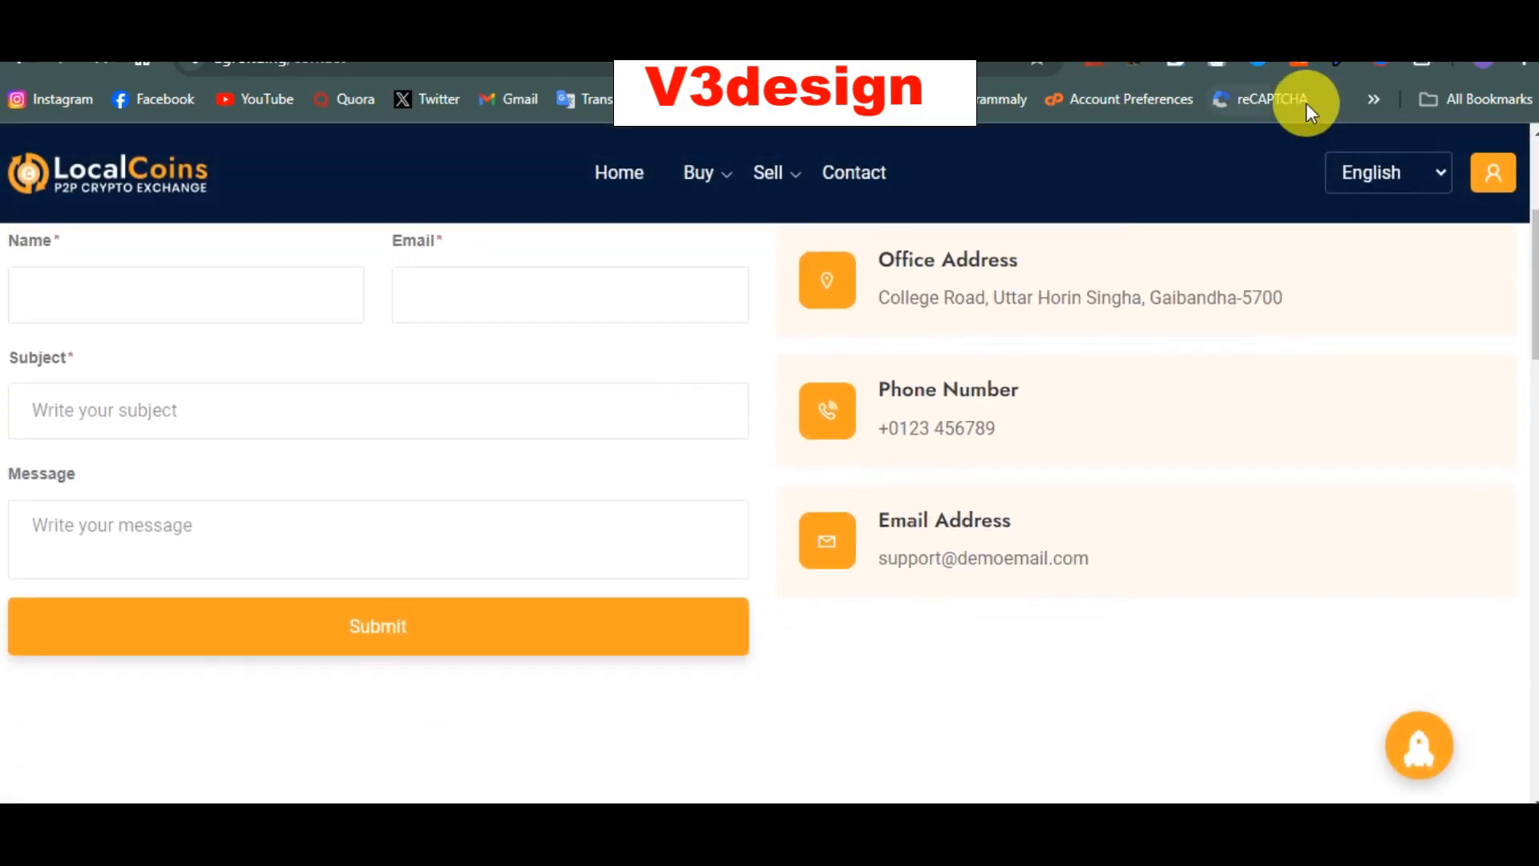
{"action": "scroll", "coordinate": [1185, 337], "scroll_direction": "up", "scroll_amount": 4}
{"action": "scroll", "coordinate": [1185, 337], "scroll_direction": "down", "scroll_amount": 11}
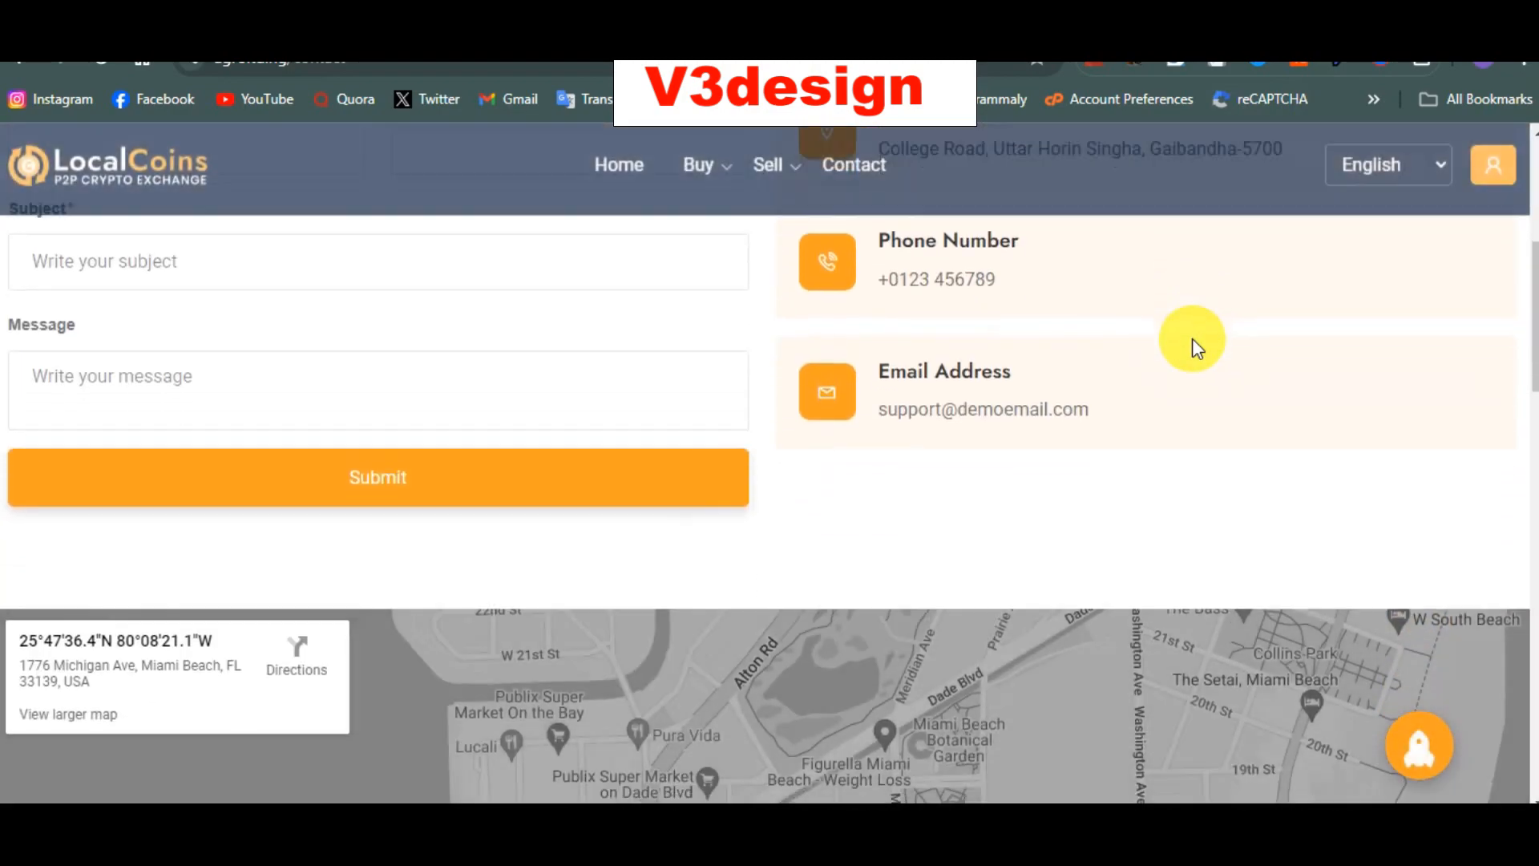
{"action": "scroll", "coordinate": [1025, 601], "scroll_direction": "down", "scroll_amount": 15}
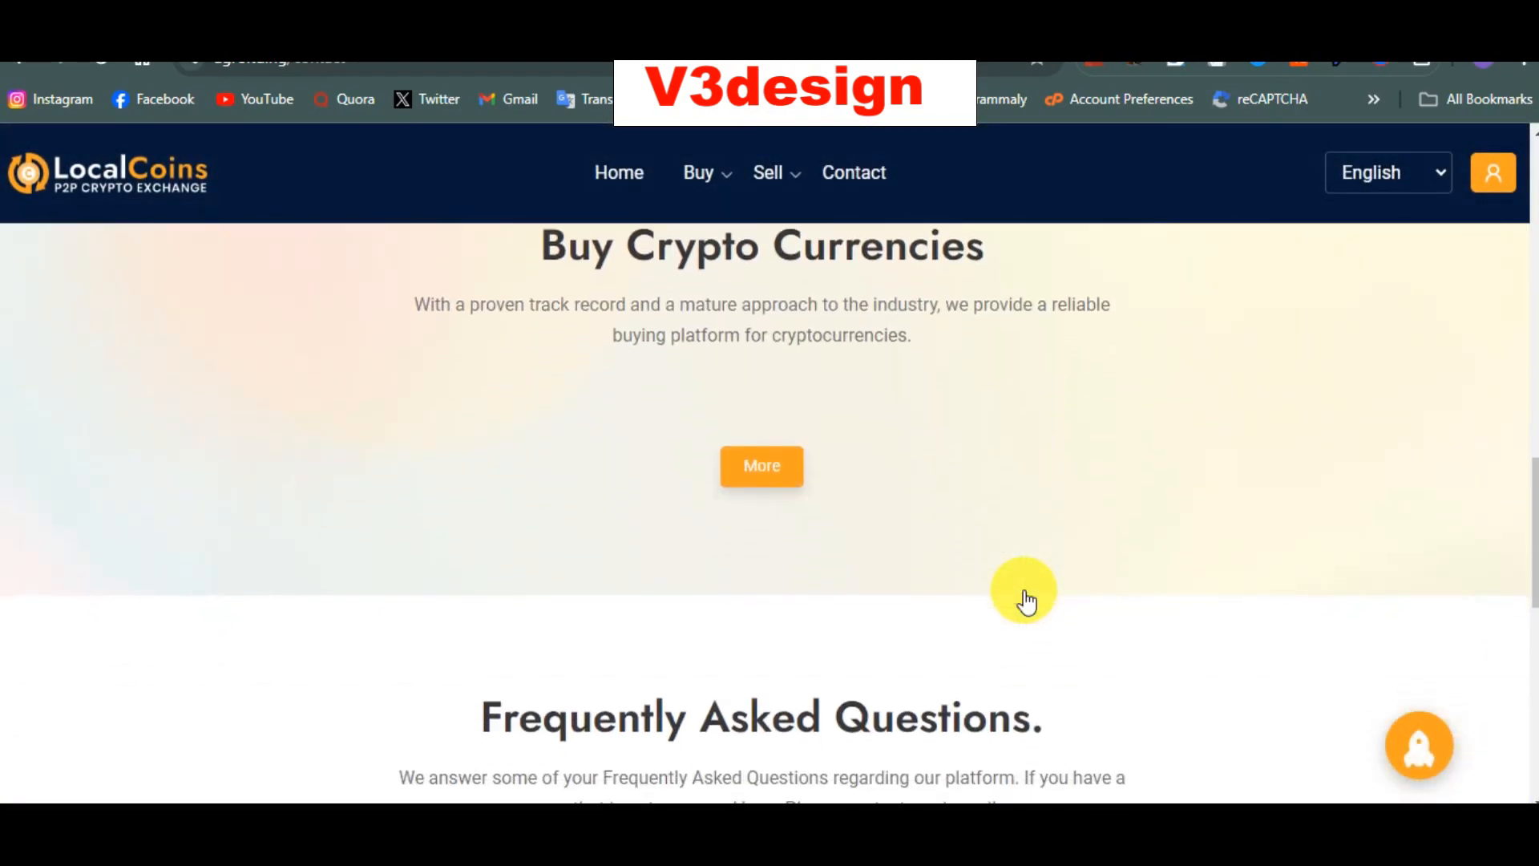
{"action": "scroll", "coordinate": [1027, 602], "scroll_direction": "up", "scroll_amount": 1}
{"action": "scroll", "coordinate": [1027, 602], "scroll_direction": "up", "scroll_amount": 20}
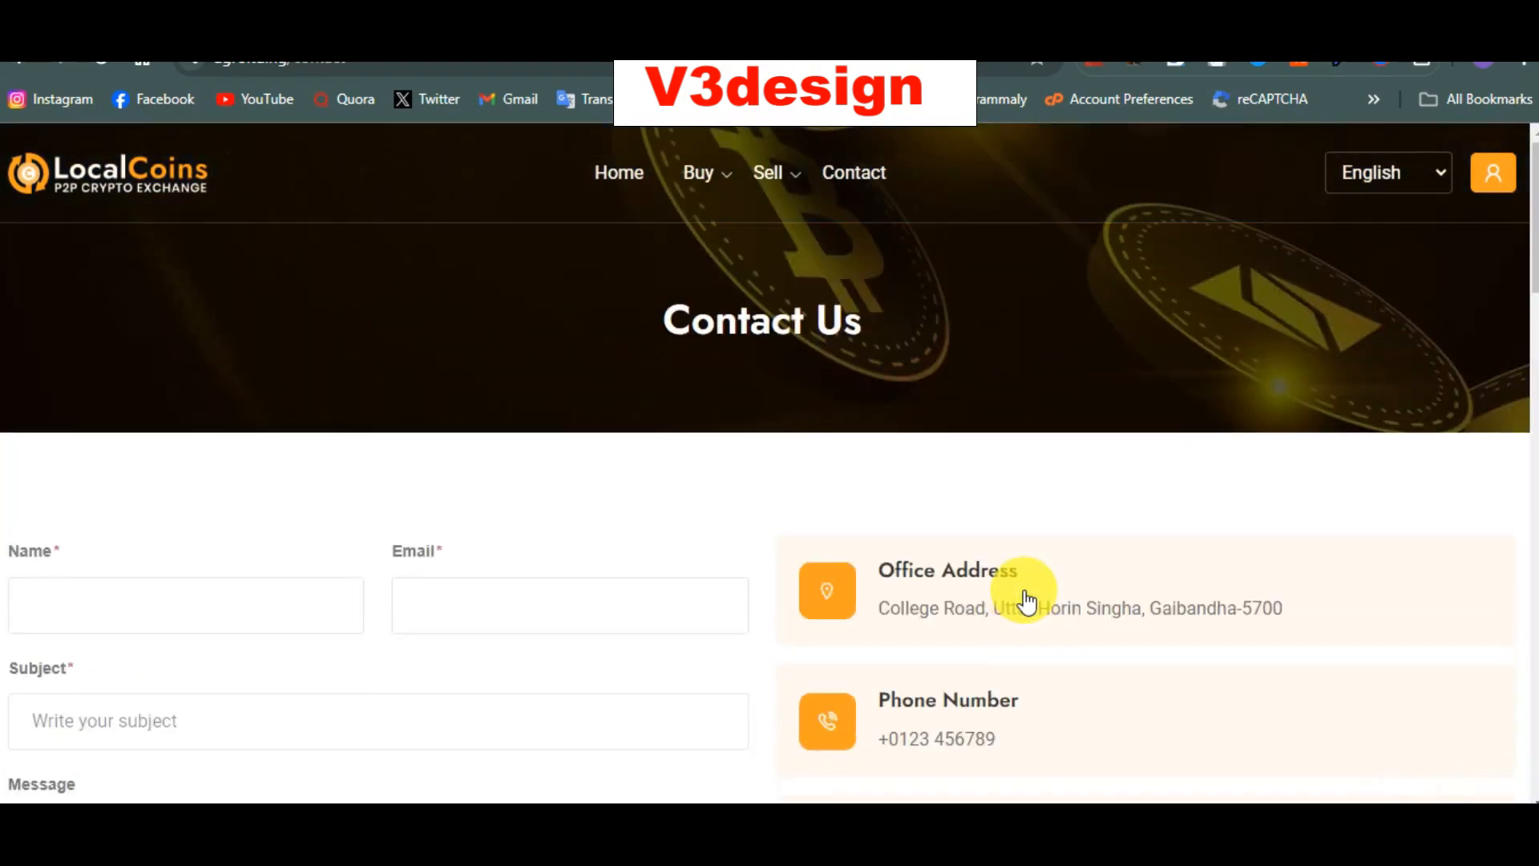
{"action": "left_click", "coordinate": [294, 65]}
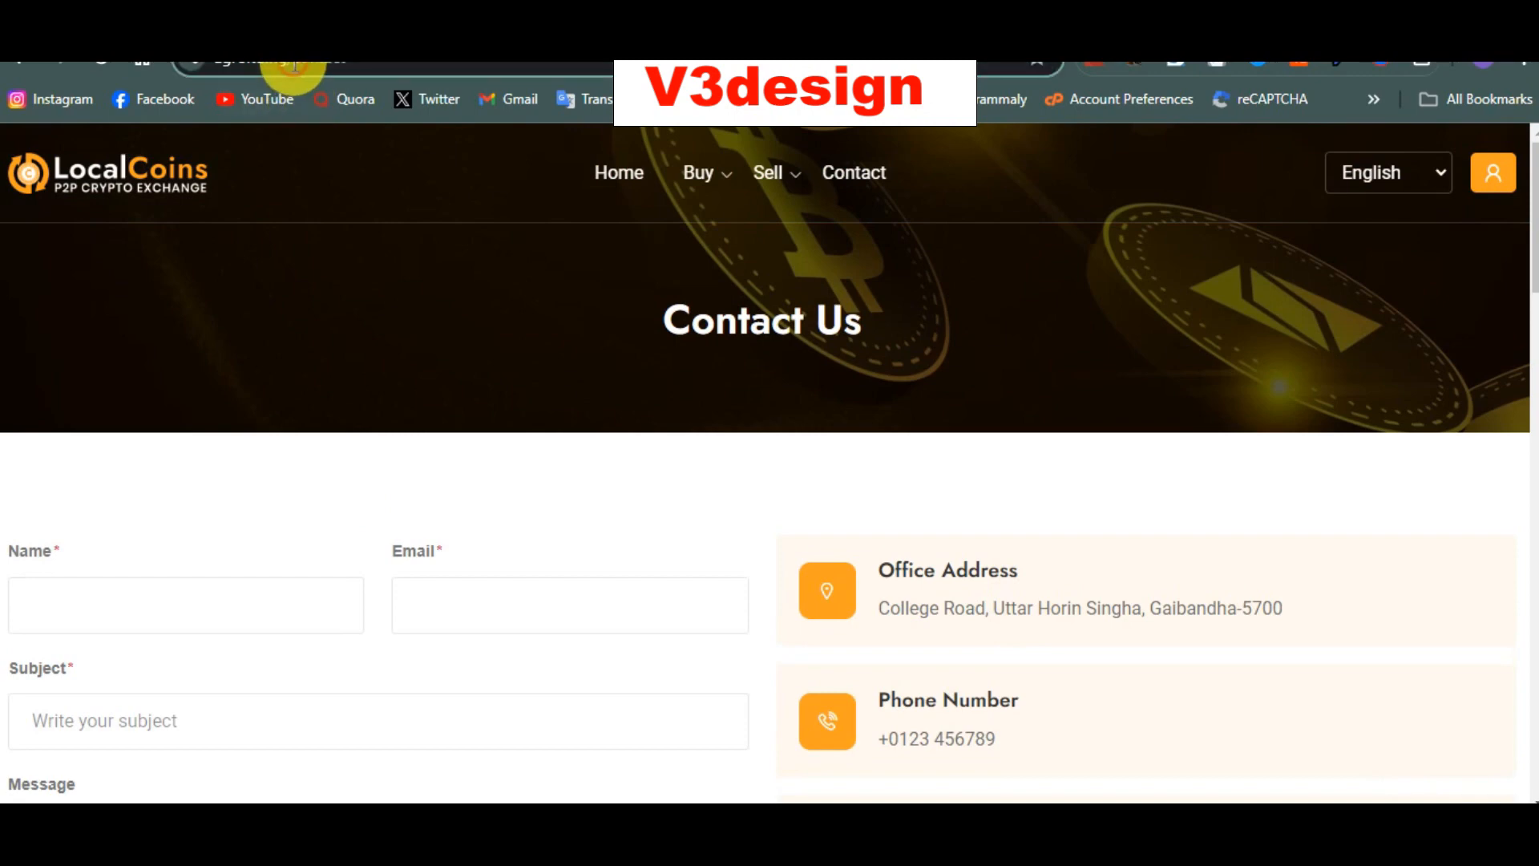
Step: Go to the site's admin login page at agroltd.ng/admin
{"action": "type", "text": "agroltd.ng/a"}
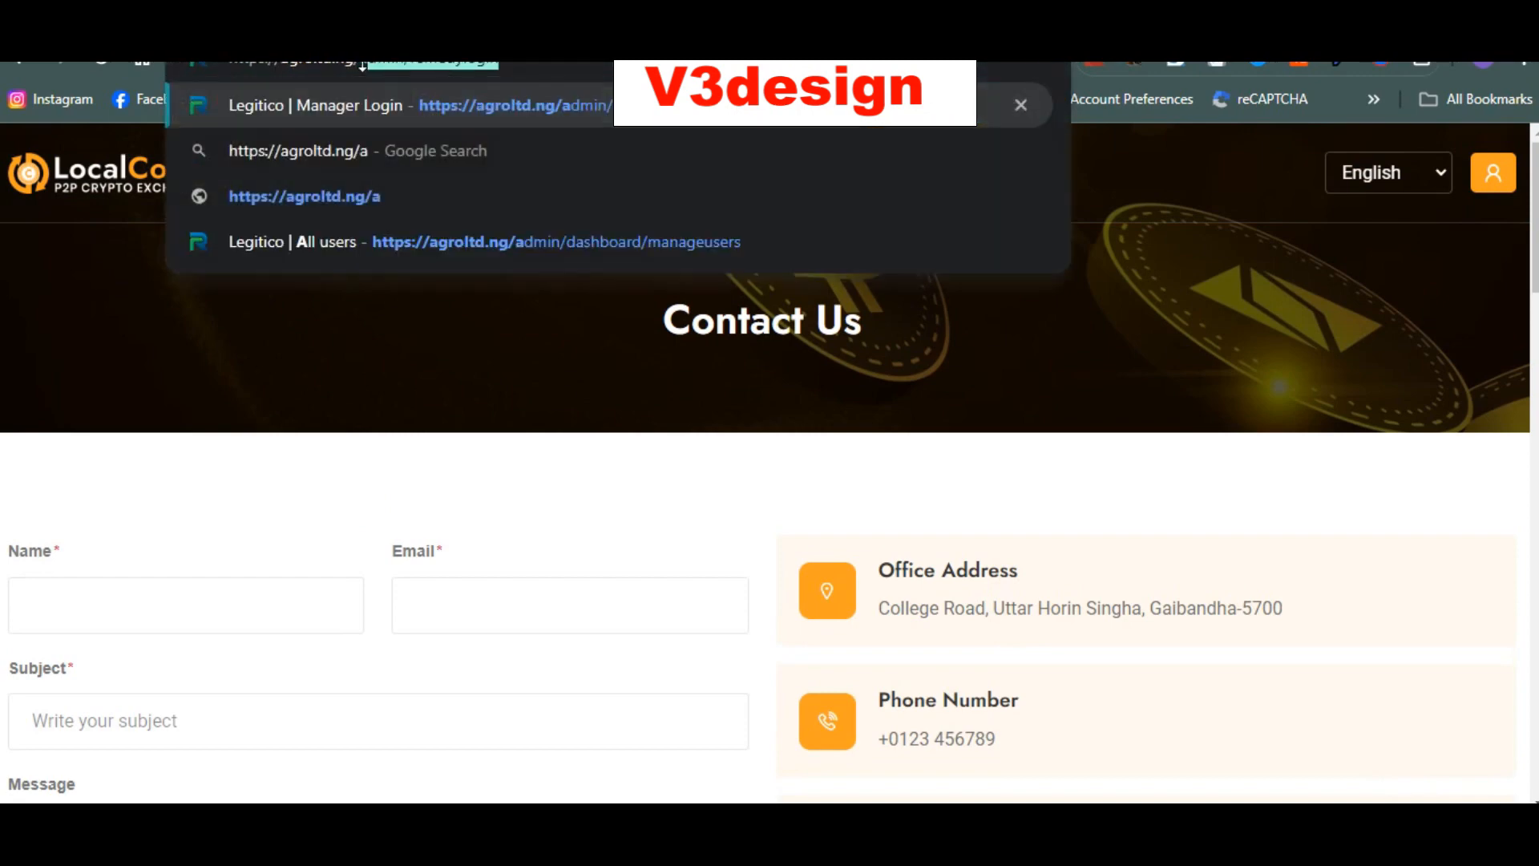
{"action": "type", "text": "dmin"}
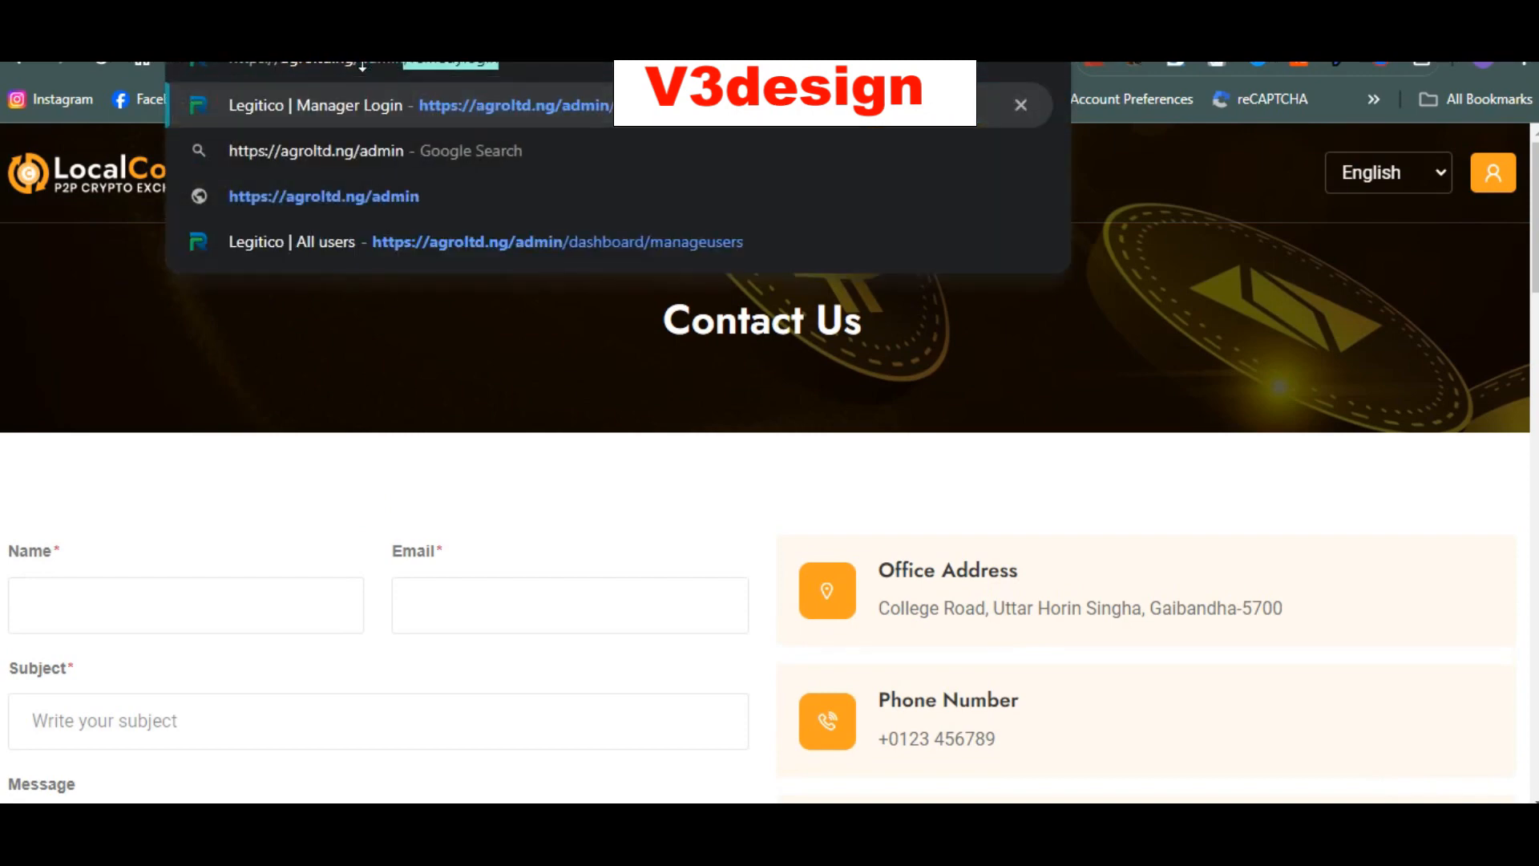
{"action": "key", "text": "Delete"}
{"action": "key", "text": "Return"}
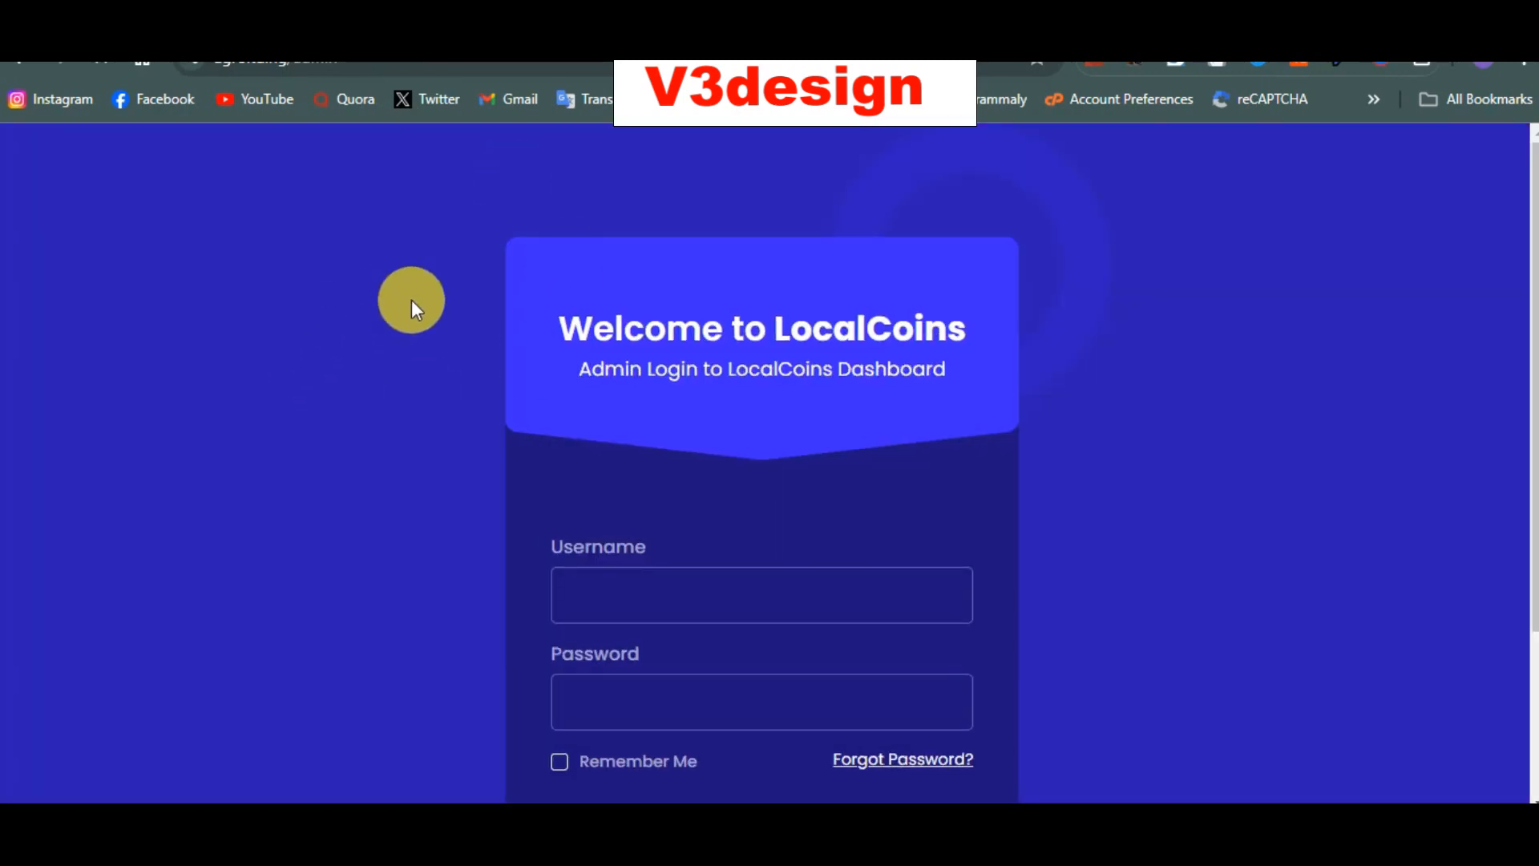
{"action": "scroll", "coordinate": [449, 368], "scroll_direction": "down", "scroll_amount": 1}
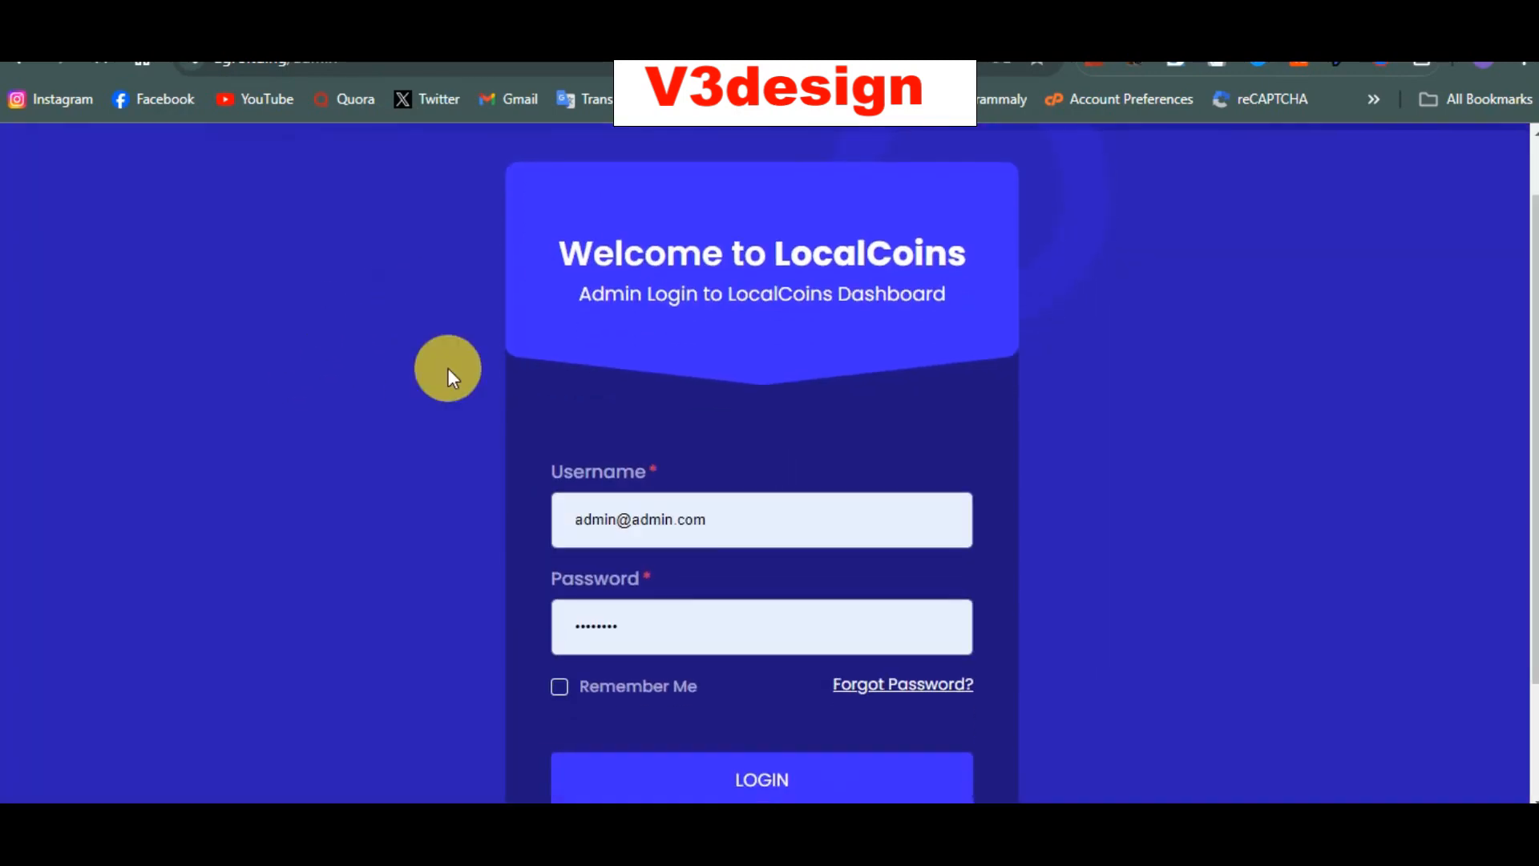
Step: Replace the autofilled username and password, then log in to the admin dashboard
{"action": "left_click", "coordinate": [699, 514]}
{"action": "key", "text": "ctrl+a"}
{"action": "key", "text": "BackSpace"}
{"action": "type", "text": "a"}
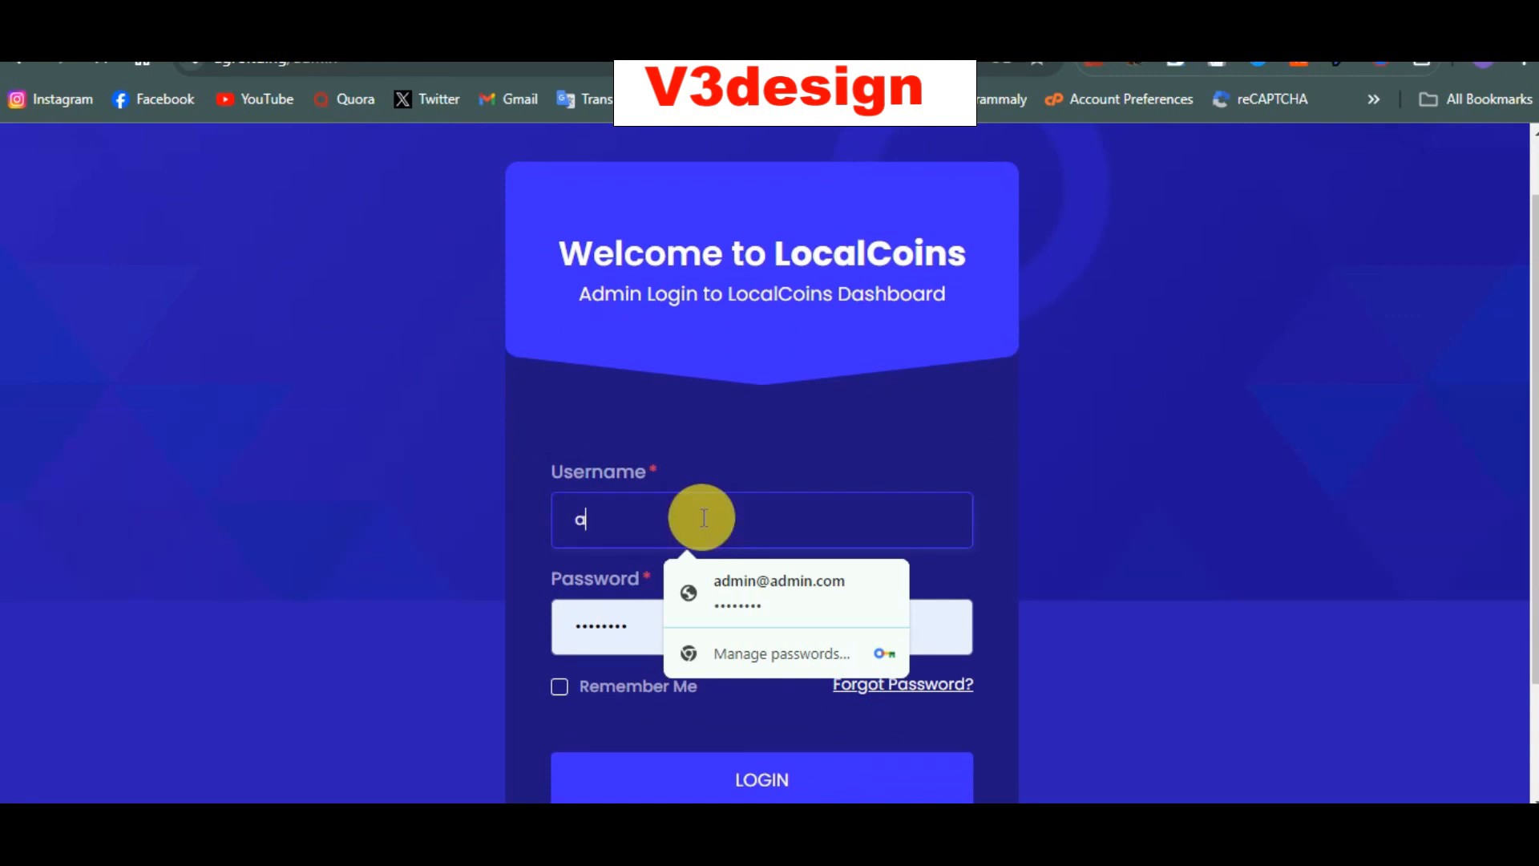
{"action": "key", "text": "BackSpace"}
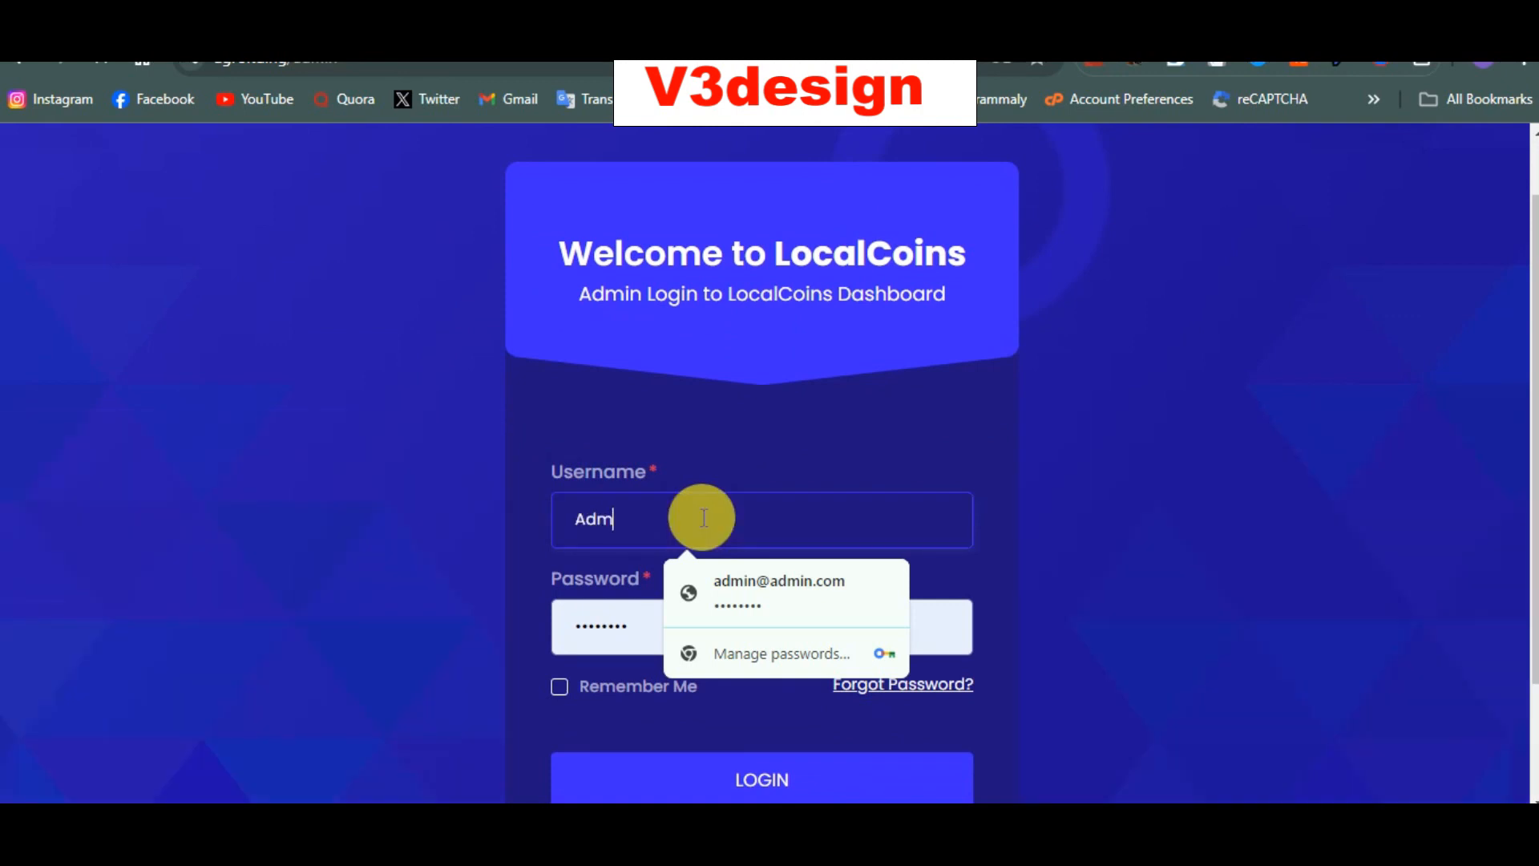
{"action": "double_click", "coordinate": [596, 627]}
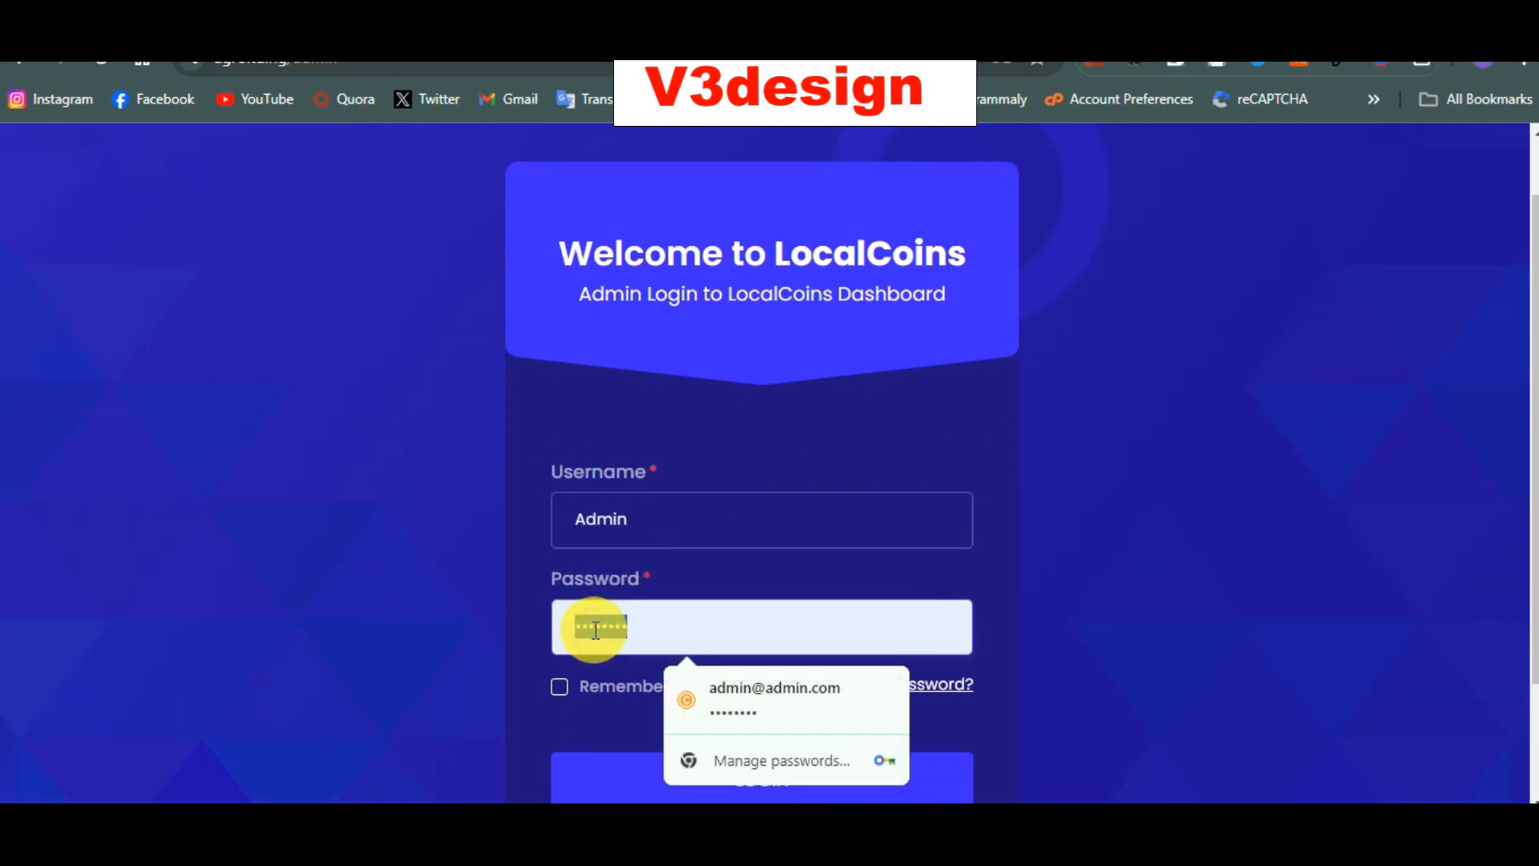
{"action": "type", "text": "••"}
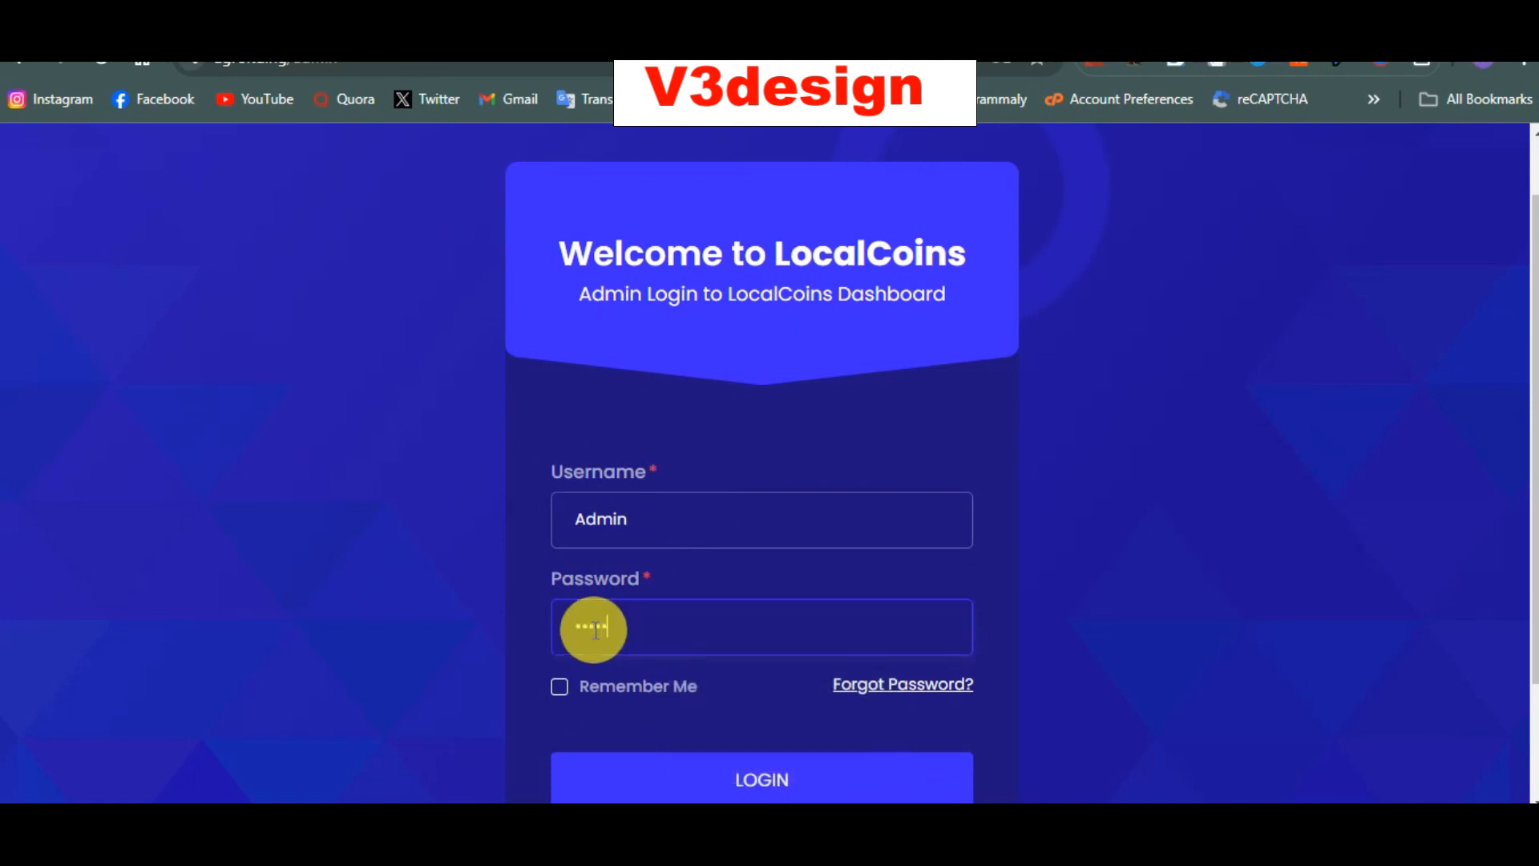
{"action": "scroll", "coordinate": [593, 628], "scroll_direction": "down", "scroll_amount": 2}
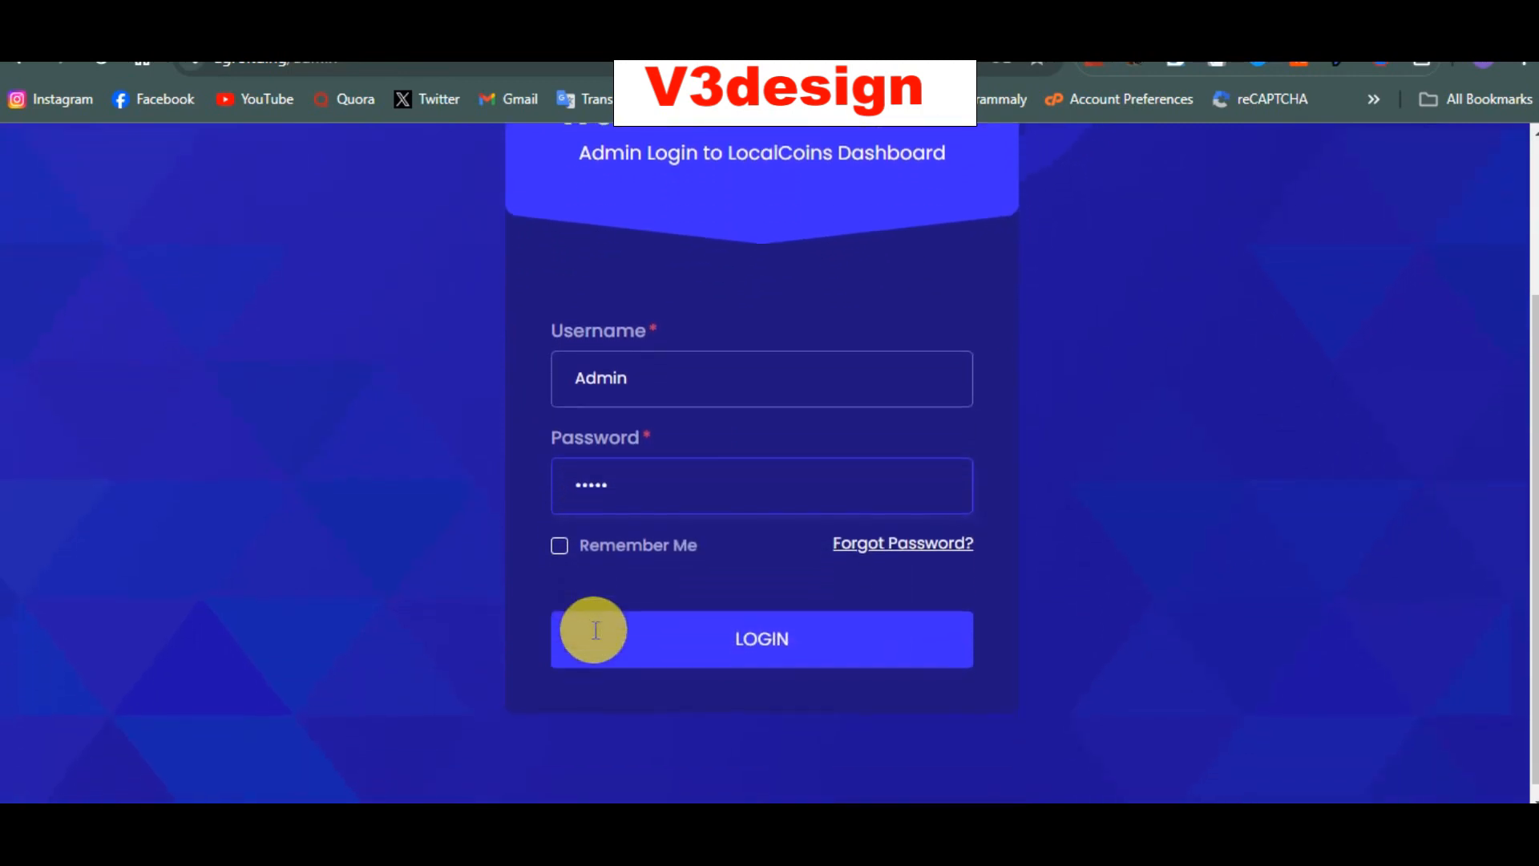
{"action": "left_click", "coordinate": [651, 645]}
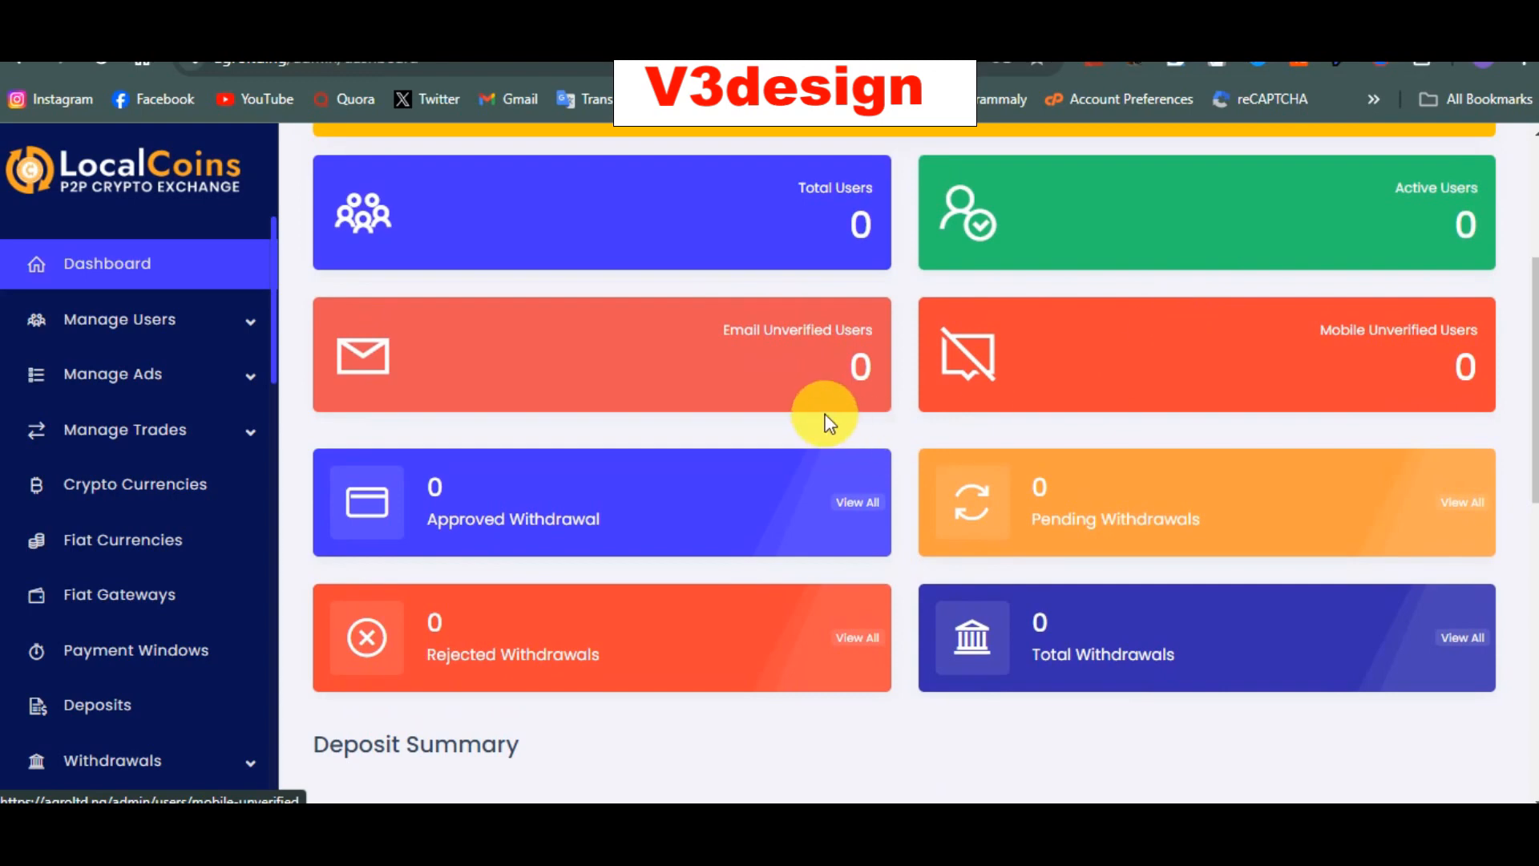
Step: Expand Manage Users, Manage Ads and Manage Trades, then view the empty Payment Windows page
{"action": "scroll", "coordinate": [825, 413], "scroll_direction": "down", "scroll_amount": 1}
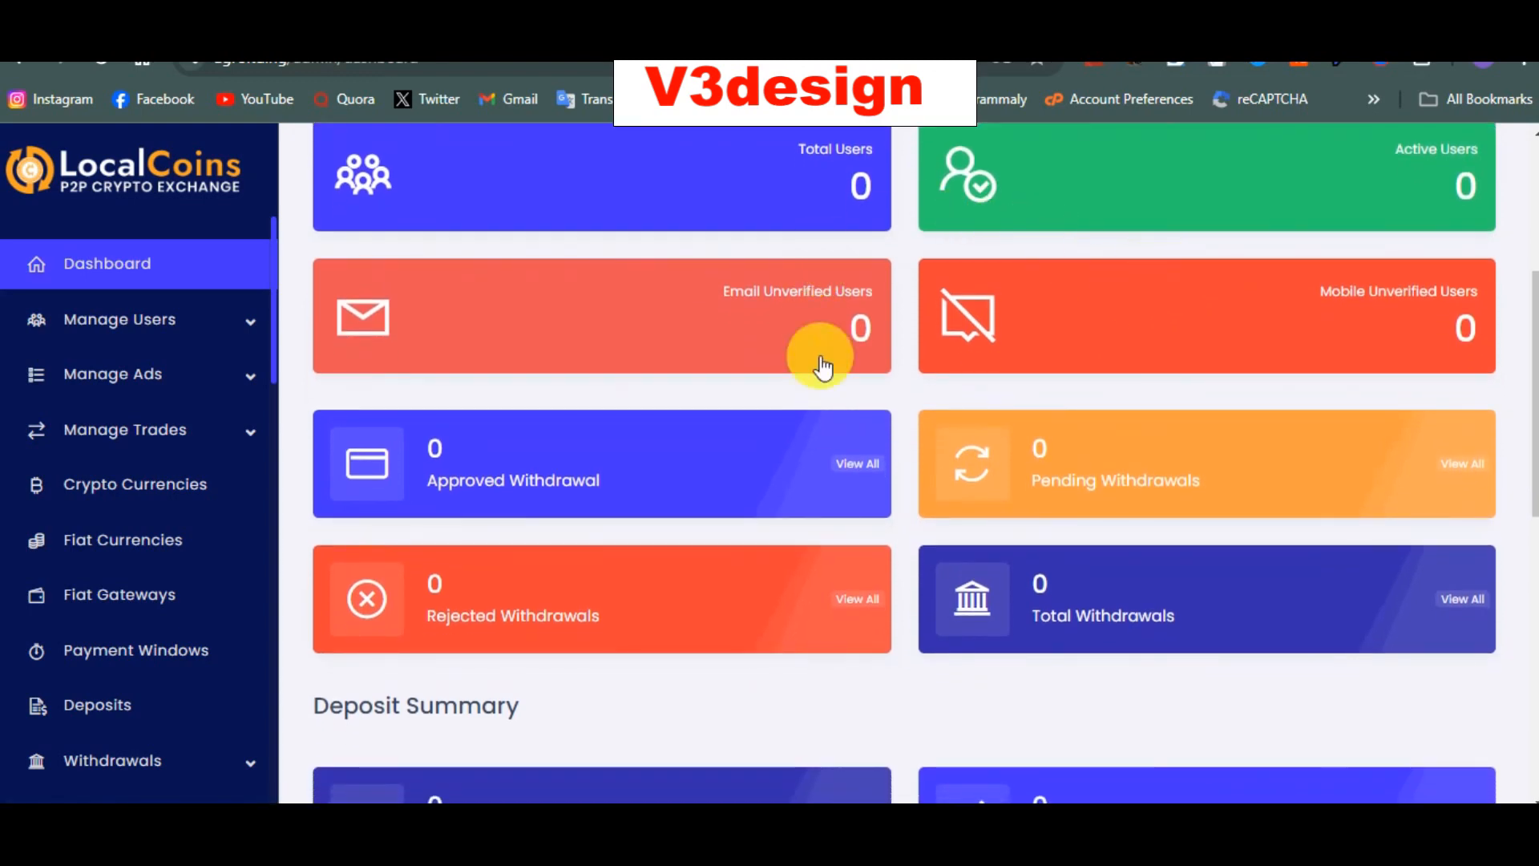
{"action": "left_click", "coordinate": [190, 319]}
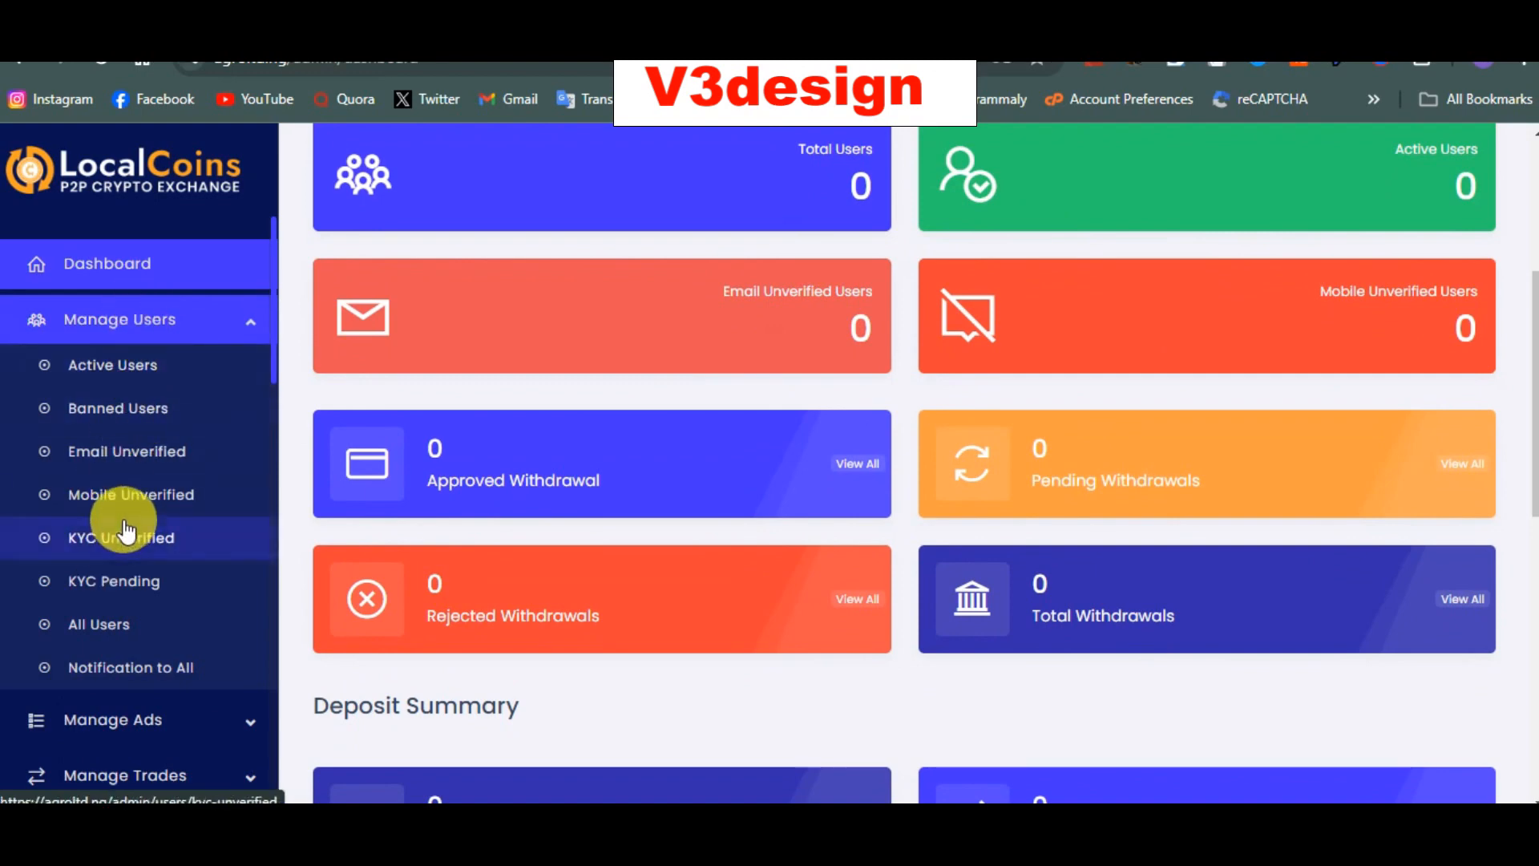
{"action": "scroll", "coordinate": [115, 491], "scroll_direction": "down", "scroll_amount": 3}
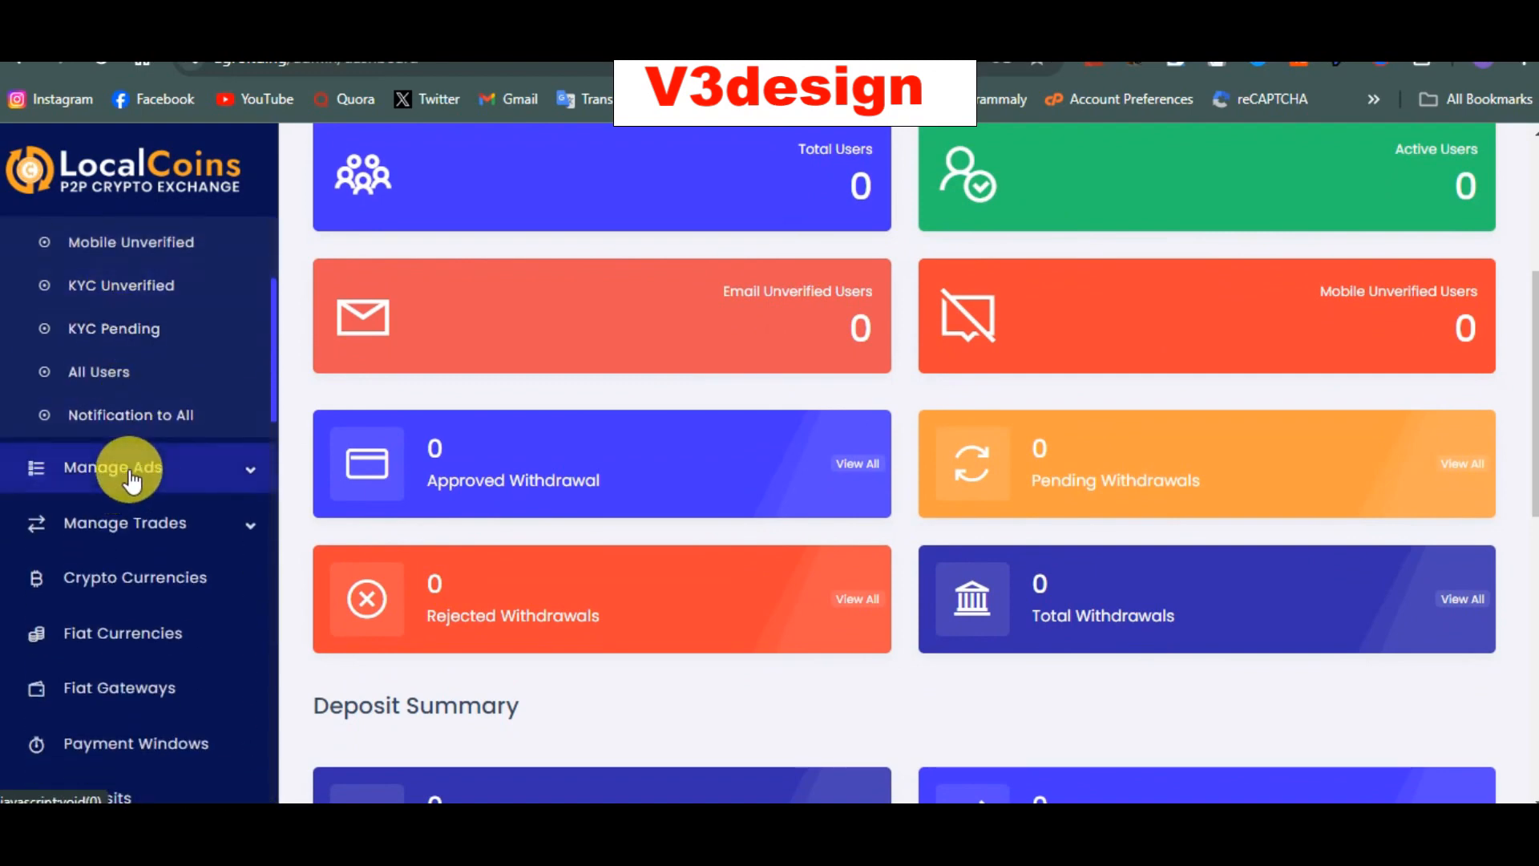
{"action": "left_click", "coordinate": [131, 471]}
{"action": "scroll", "coordinate": [135, 481], "scroll_direction": "down", "scroll_amount": 2}
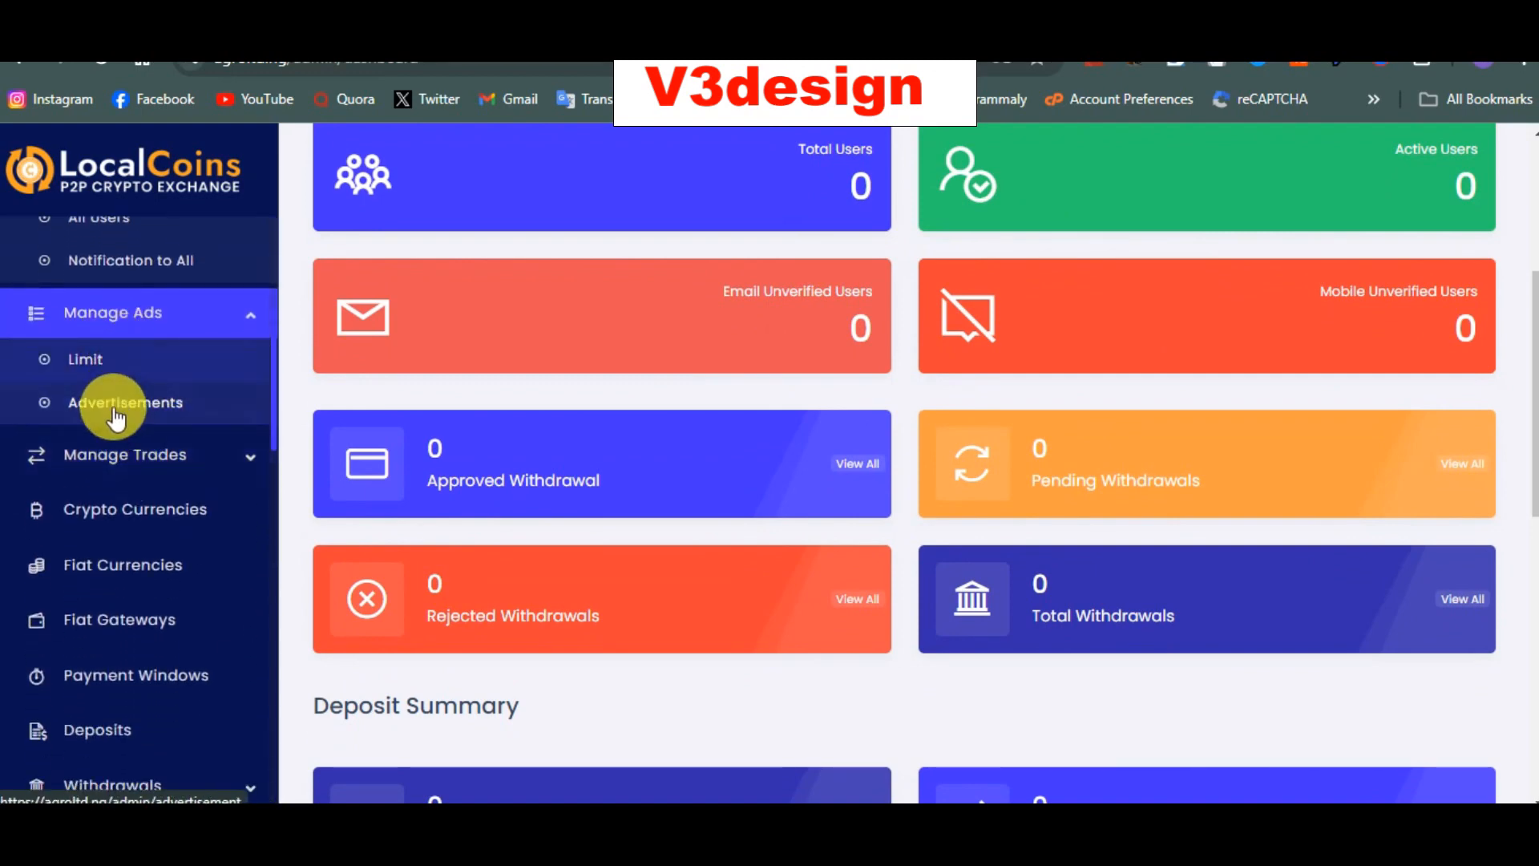
{"action": "scroll", "coordinate": [155, 433], "scroll_direction": "down", "scroll_amount": 1}
{"action": "scroll", "coordinate": [161, 401], "scroll_direction": "down", "scroll_amount": 1}
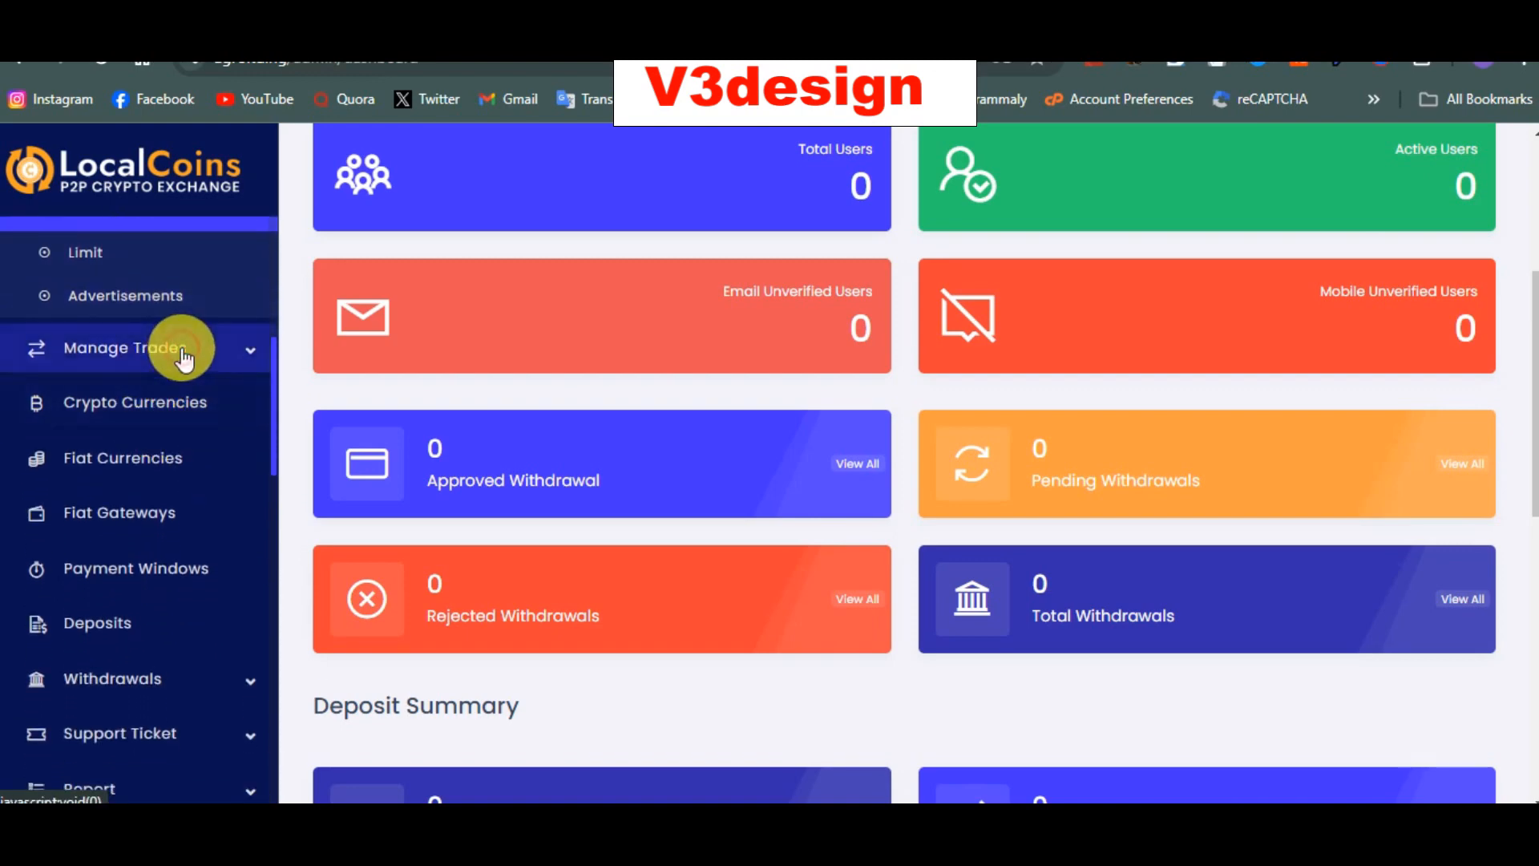
{"action": "left_click", "coordinate": [178, 353]}
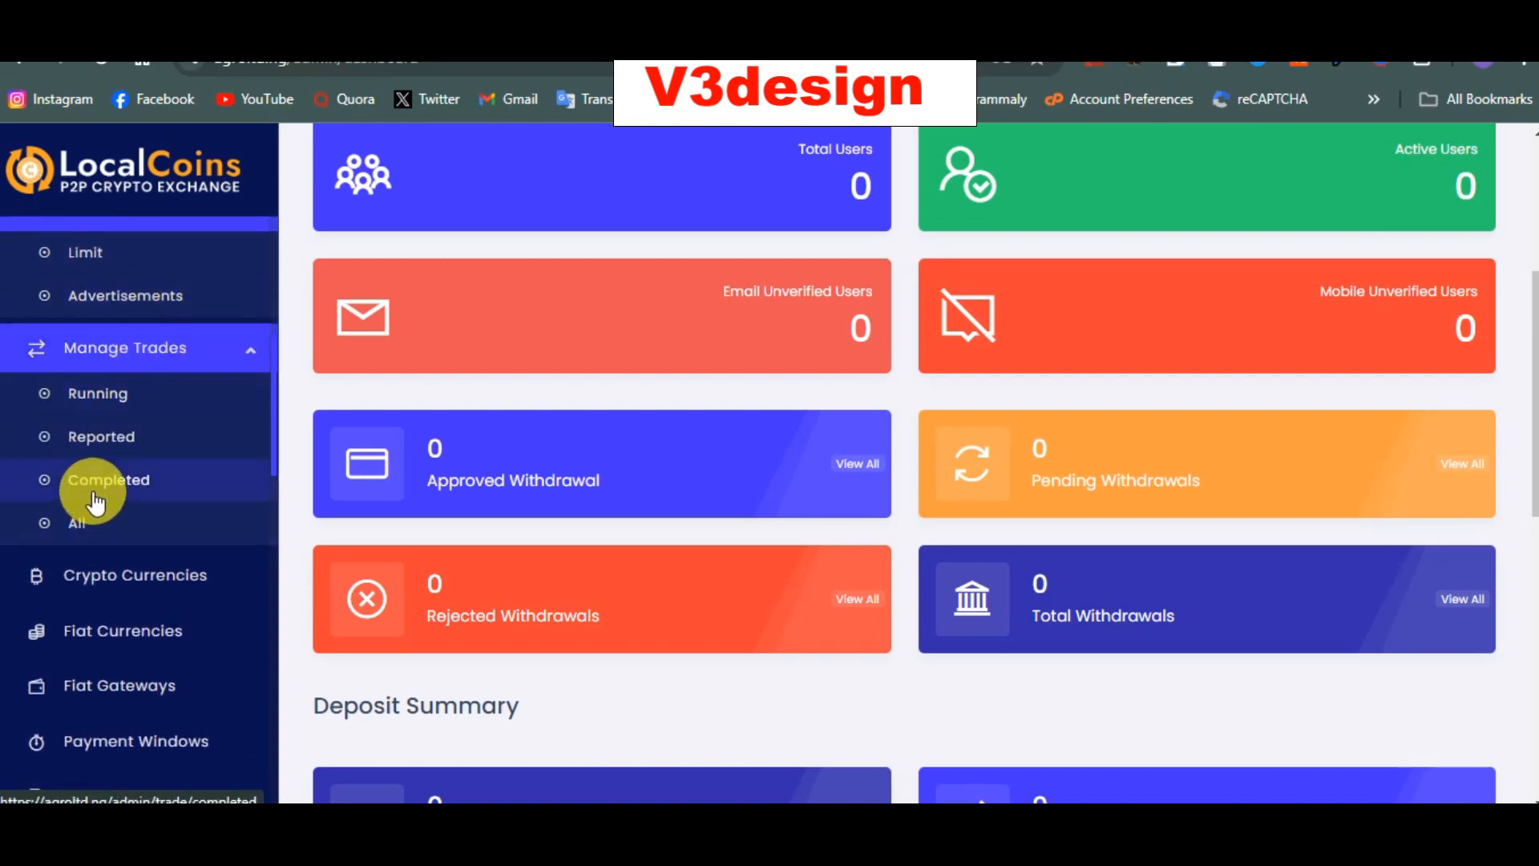
{"action": "scroll", "coordinate": [116, 436], "scroll_direction": "down", "scroll_amount": 2}
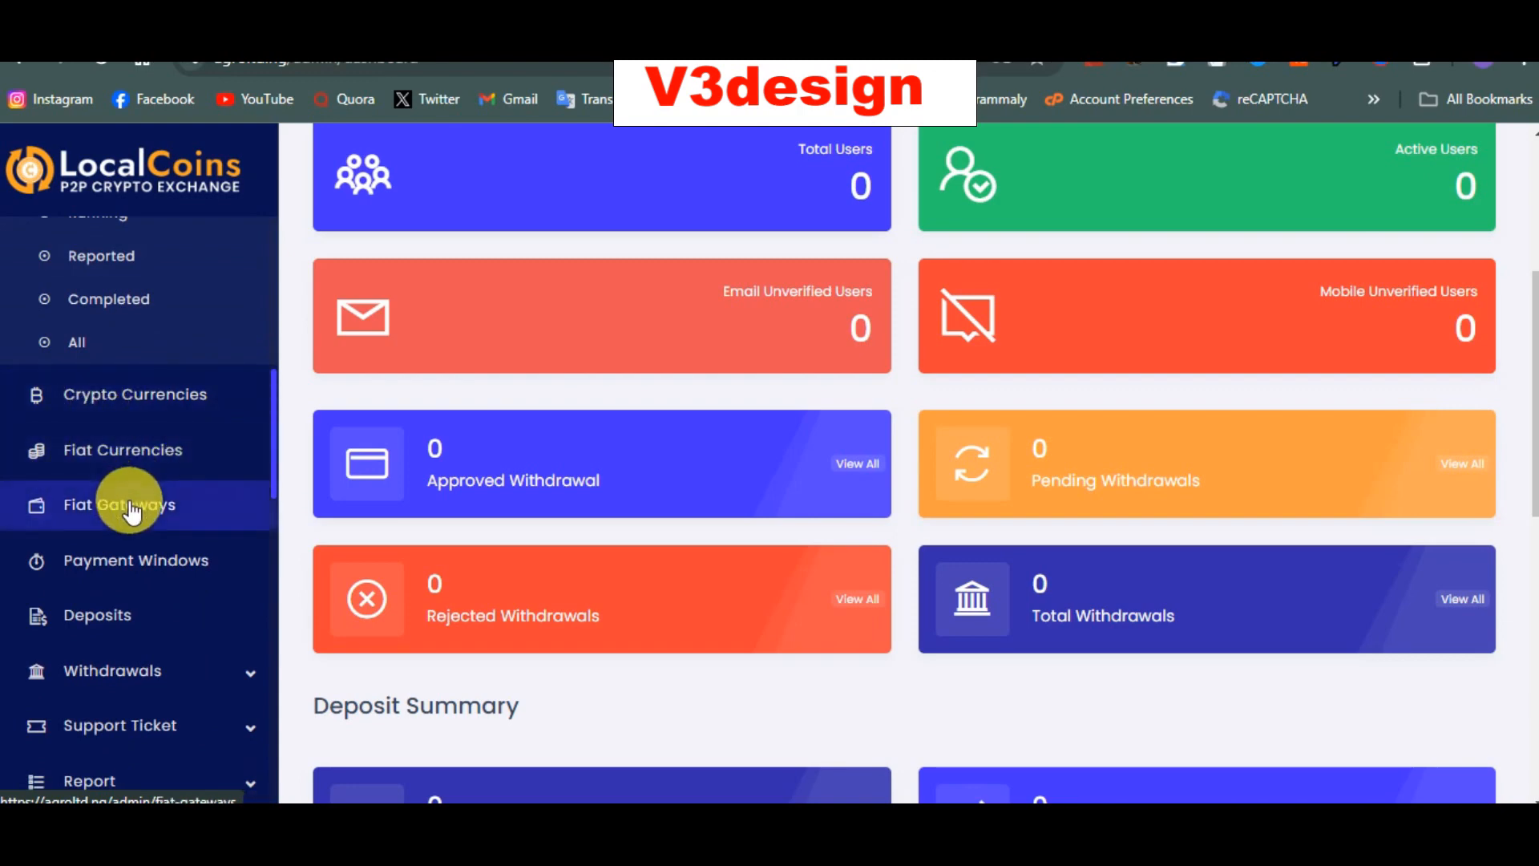
{"action": "scroll", "coordinate": [130, 511], "scroll_direction": "down", "scroll_amount": 1}
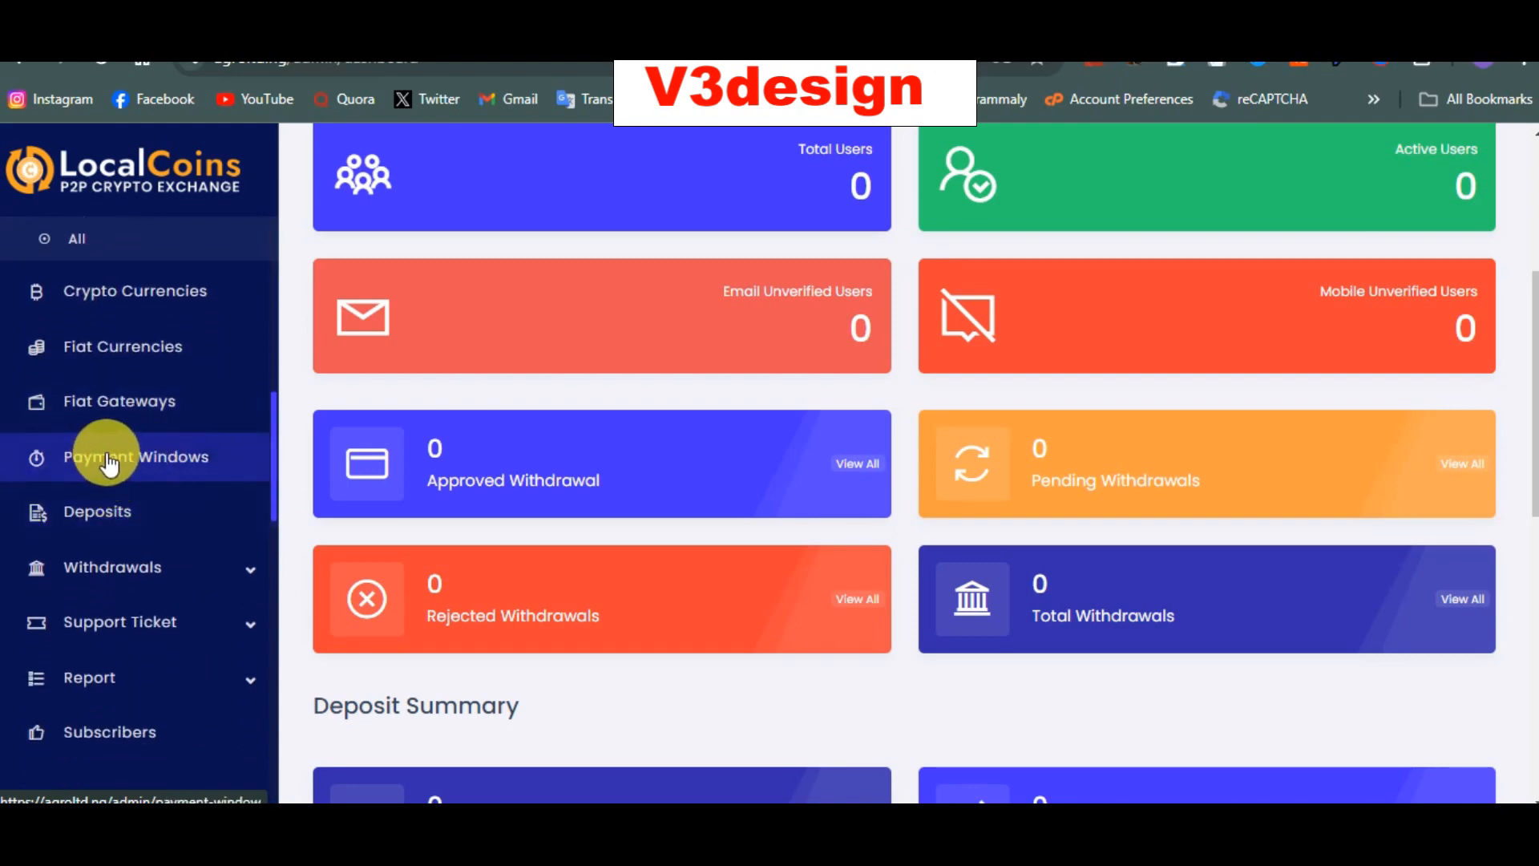
{"action": "left_click", "coordinate": [109, 464]}
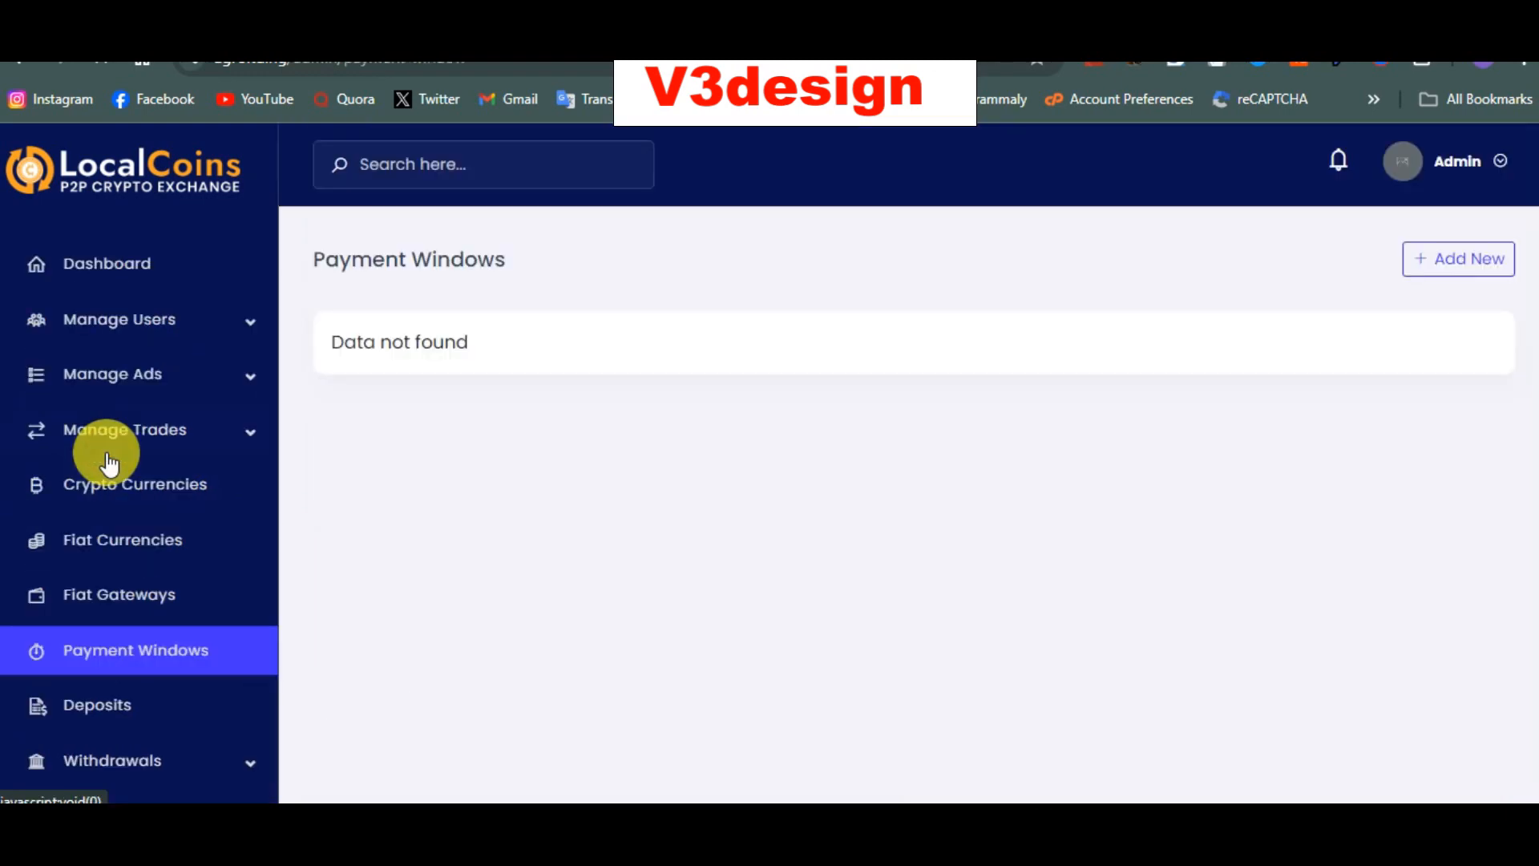
Step: Open Deposit History, which reports Data not found, and toggle the Support Ticket menu
{"action": "scroll", "coordinate": [121, 469], "scroll_direction": "down", "scroll_amount": 1}
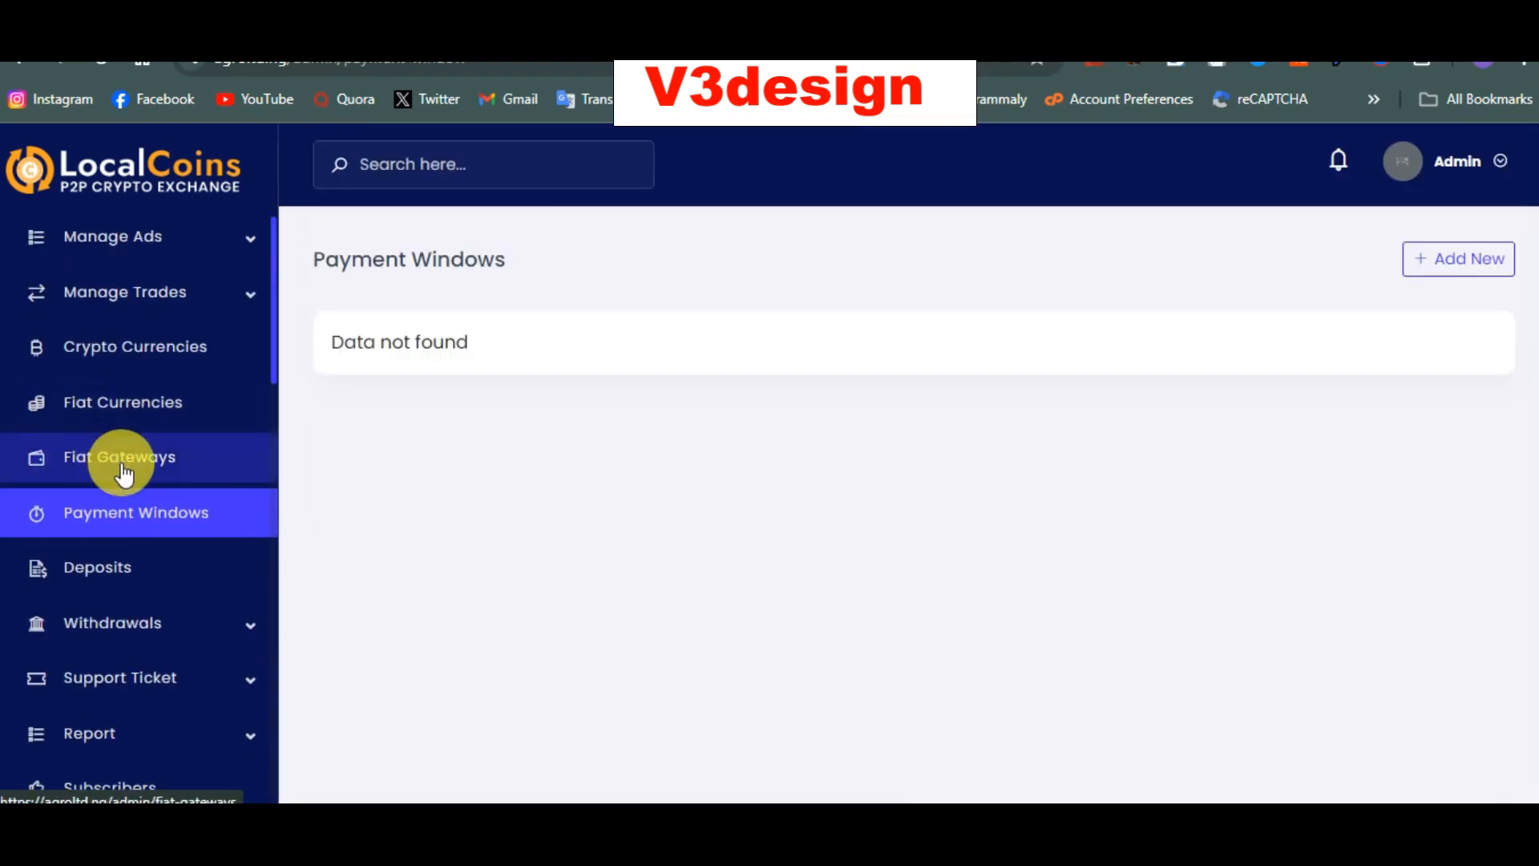
{"action": "left_click", "coordinate": [118, 572]}
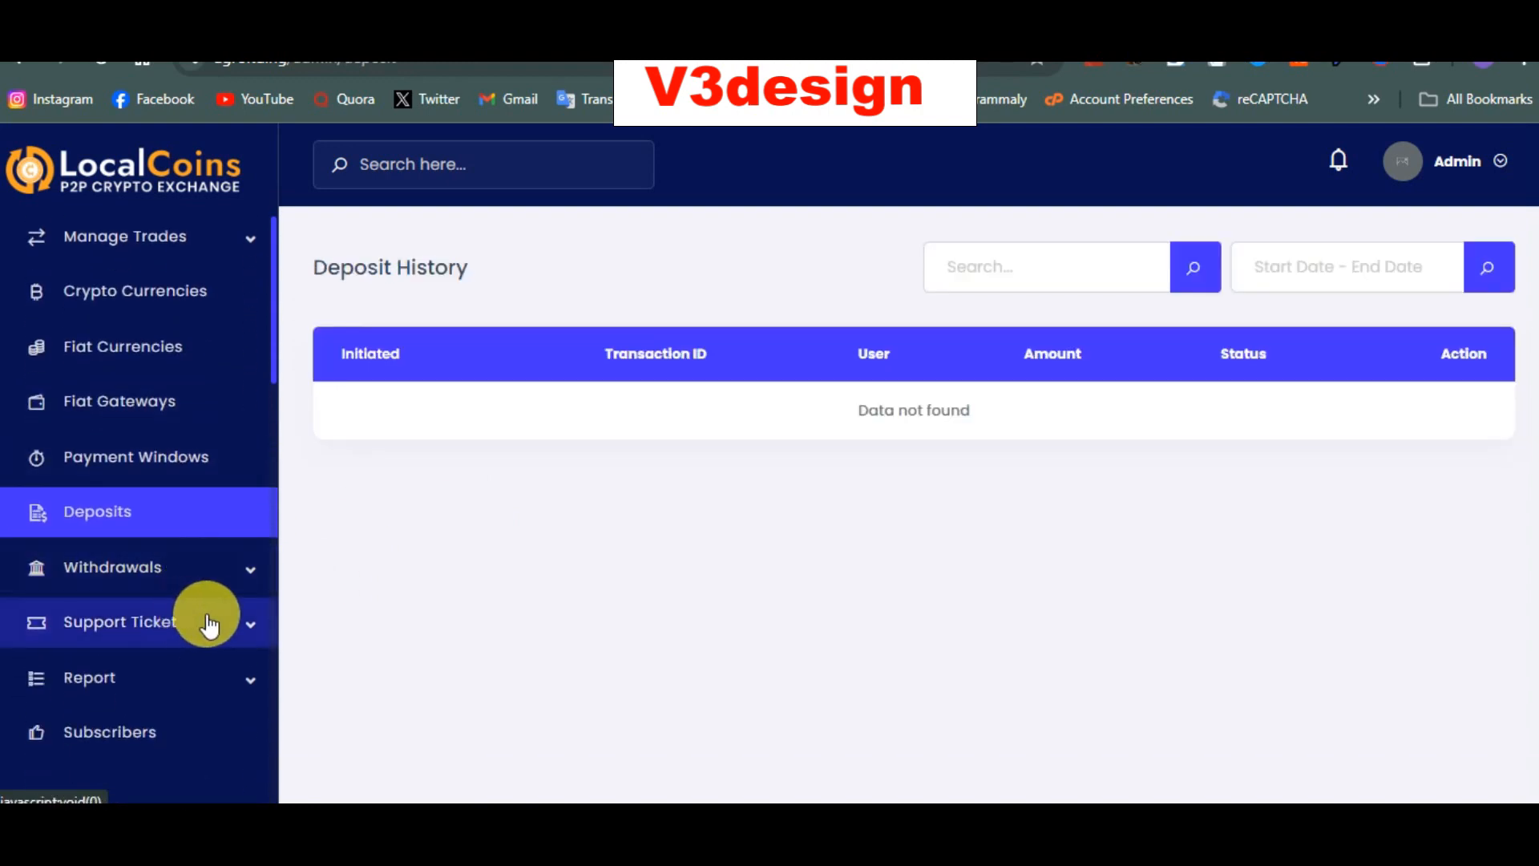
{"action": "left_click", "coordinate": [207, 624]}
{"action": "left_click", "coordinate": [206, 619]}
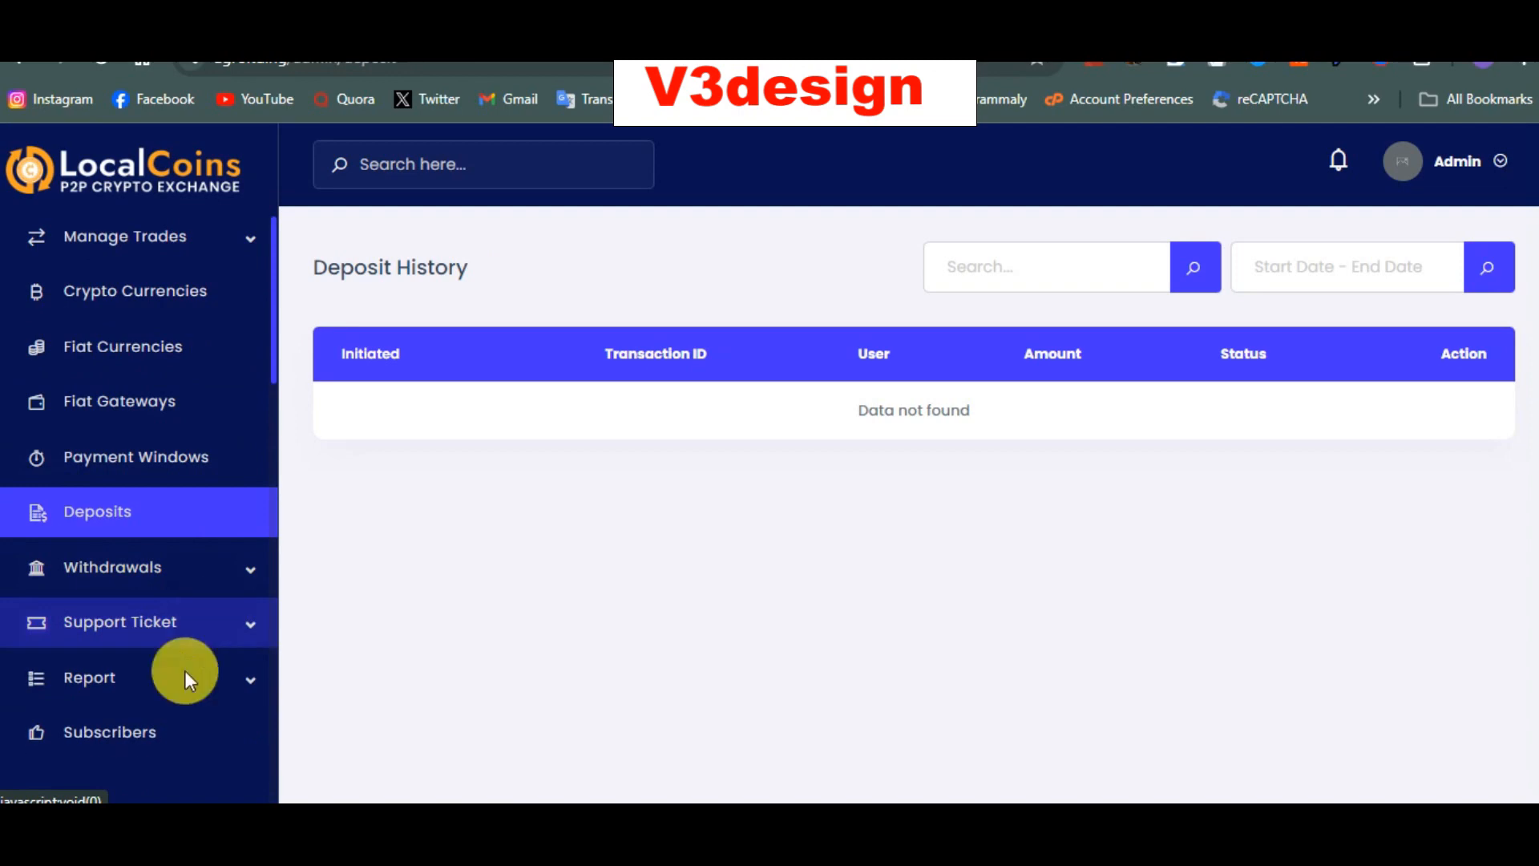
Step: Expand and collapse the Report and Manage Trades menus, then scroll toward the Settings section
{"action": "left_click", "coordinate": [218, 661]}
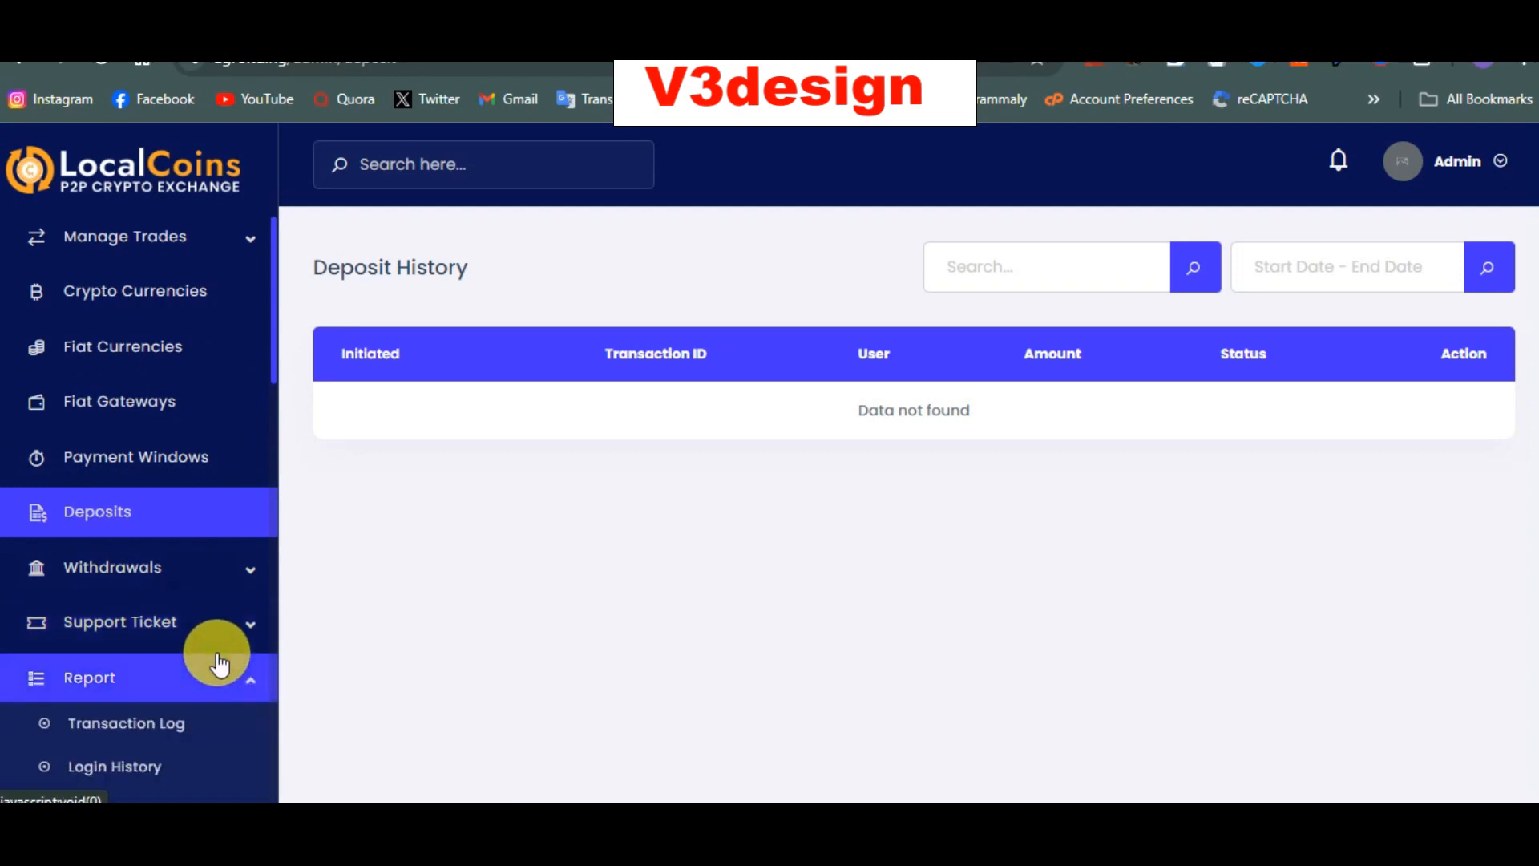
{"action": "left_click", "coordinate": [251, 241]}
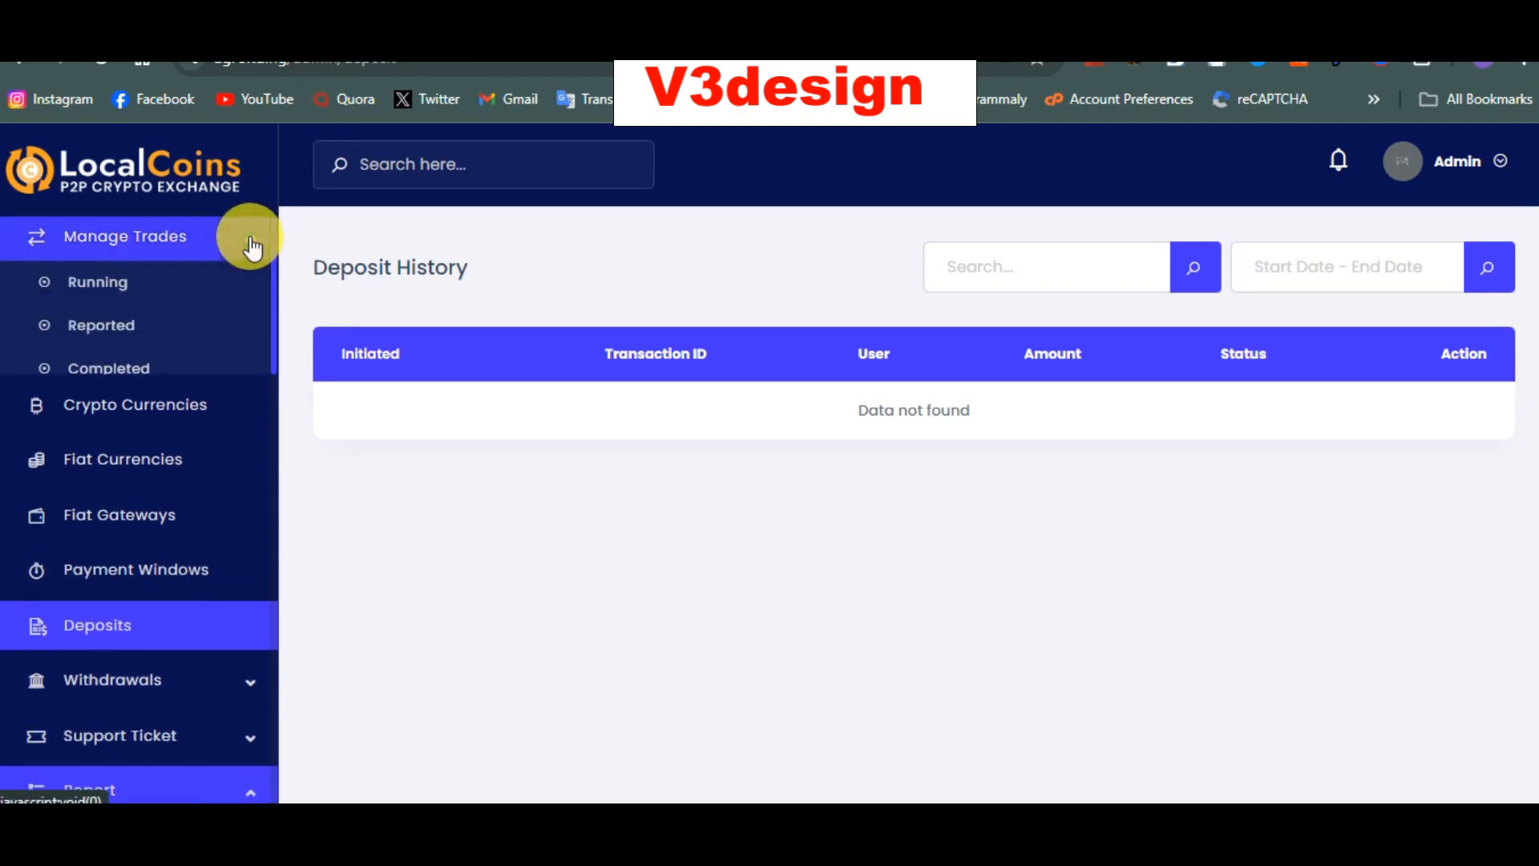
{"action": "left_click", "coordinate": [248, 235]}
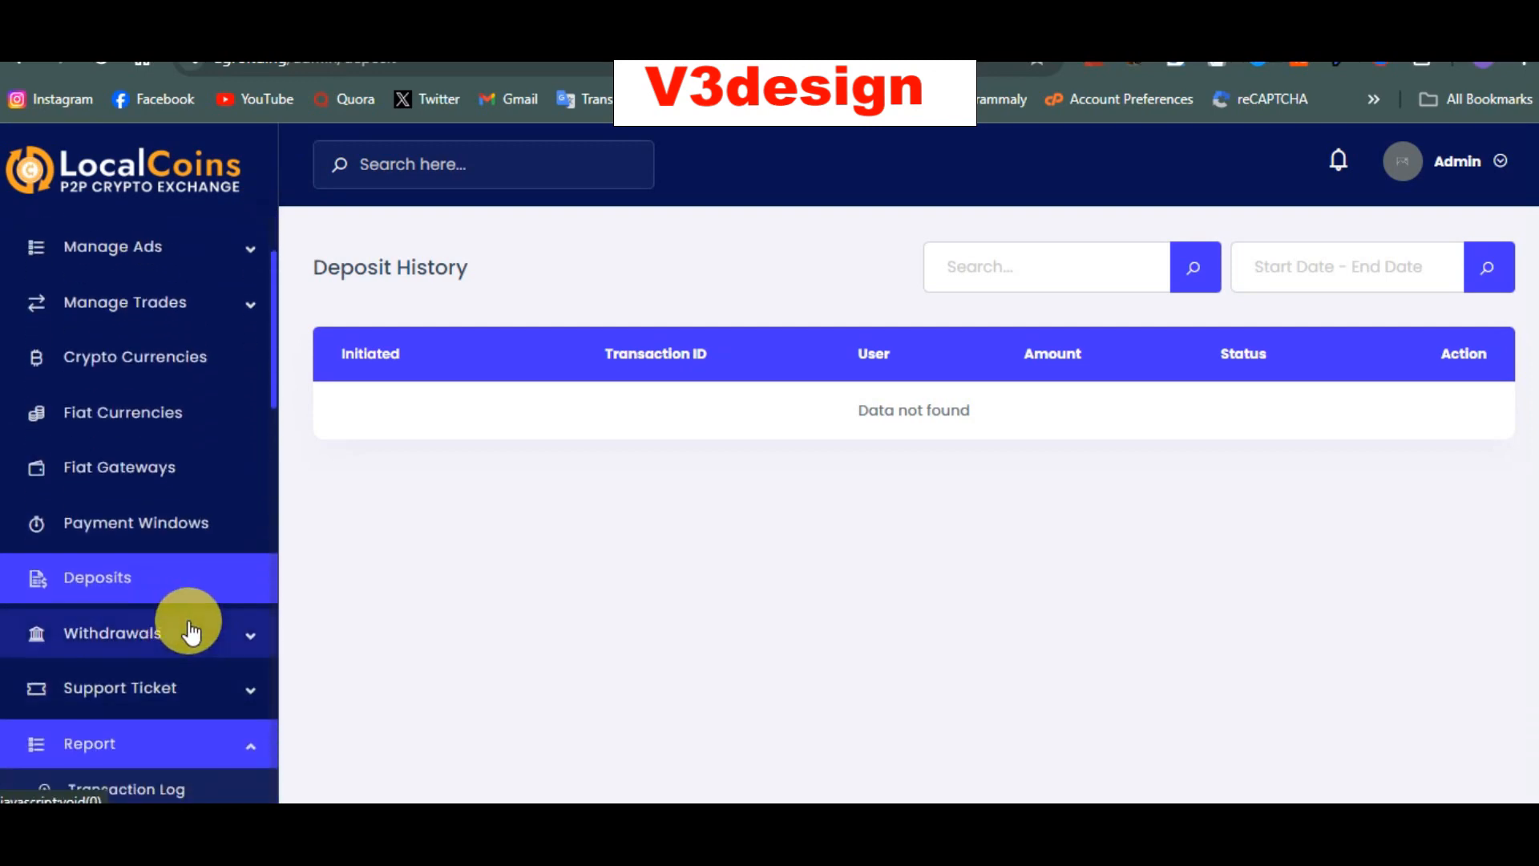
{"action": "left_click", "coordinate": [249, 746]}
{"action": "scroll", "coordinate": [248, 748], "scroll_direction": "down", "scroll_amount": 8}
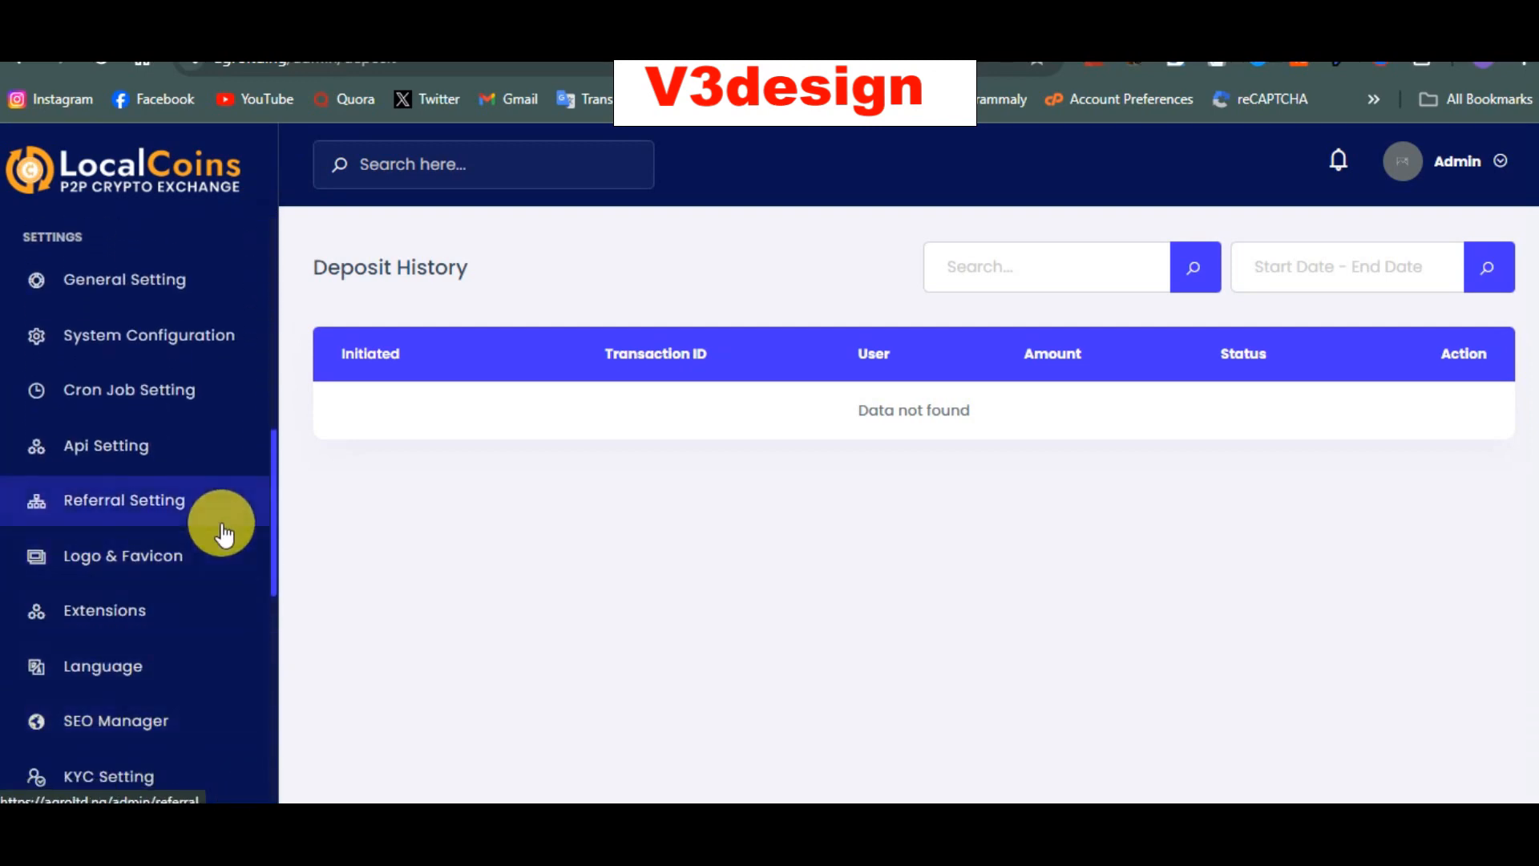
{"action": "scroll", "coordinate": [222, 525], "scroll_direction": "down", "scroll_amount": 1}
{"action": "scroll", "coordinate": [222, 525], "scroll_direction": "up", "scroll_amount": 1}
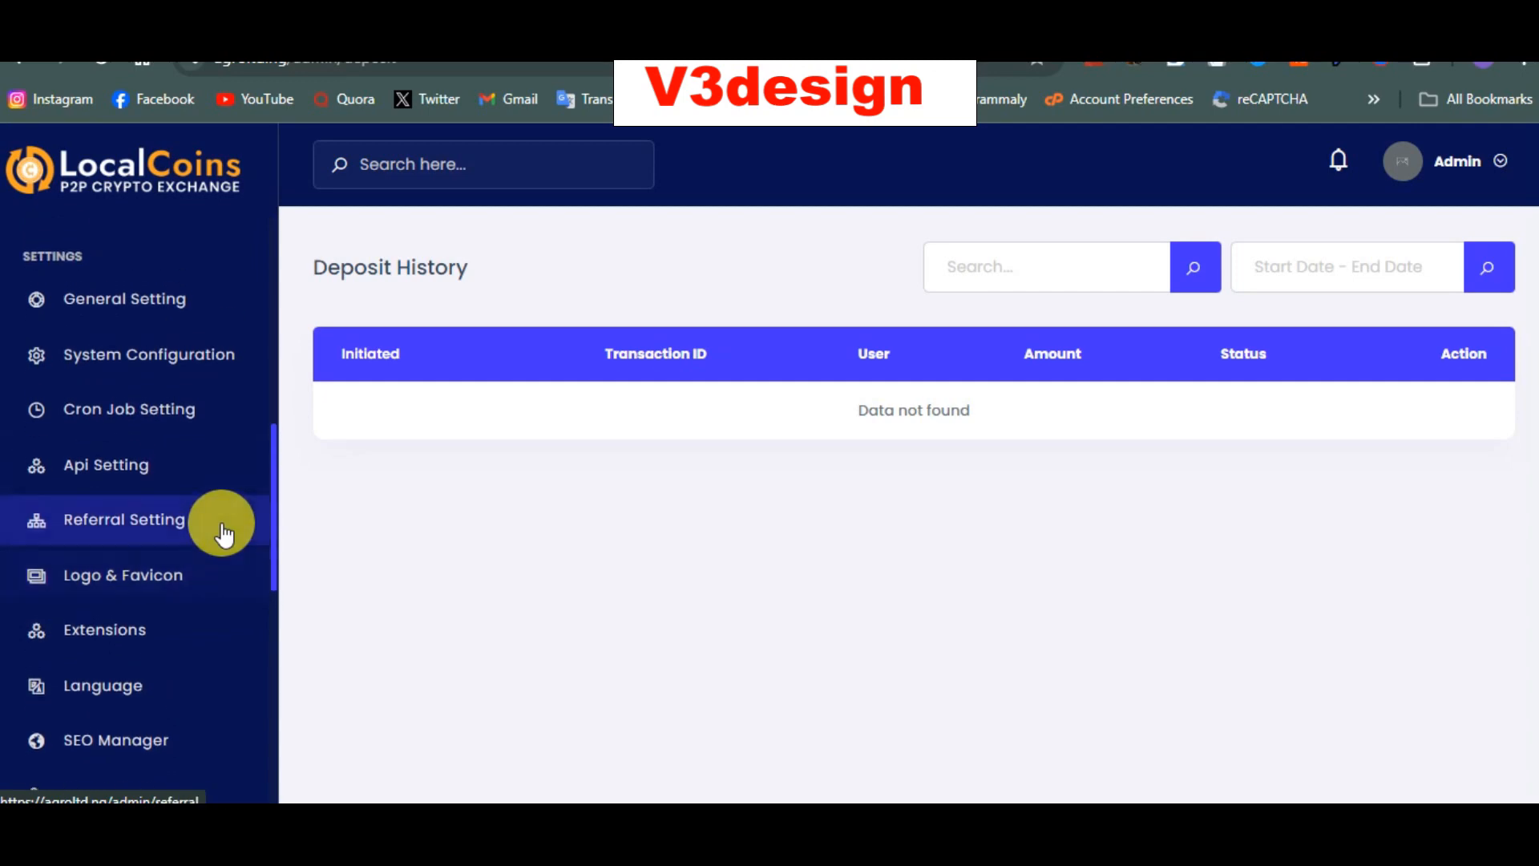
Step: In General Setting, replace the Site Title with 'Agro P2p'
{"action": "left_click", "coordinate": [159, 301]}
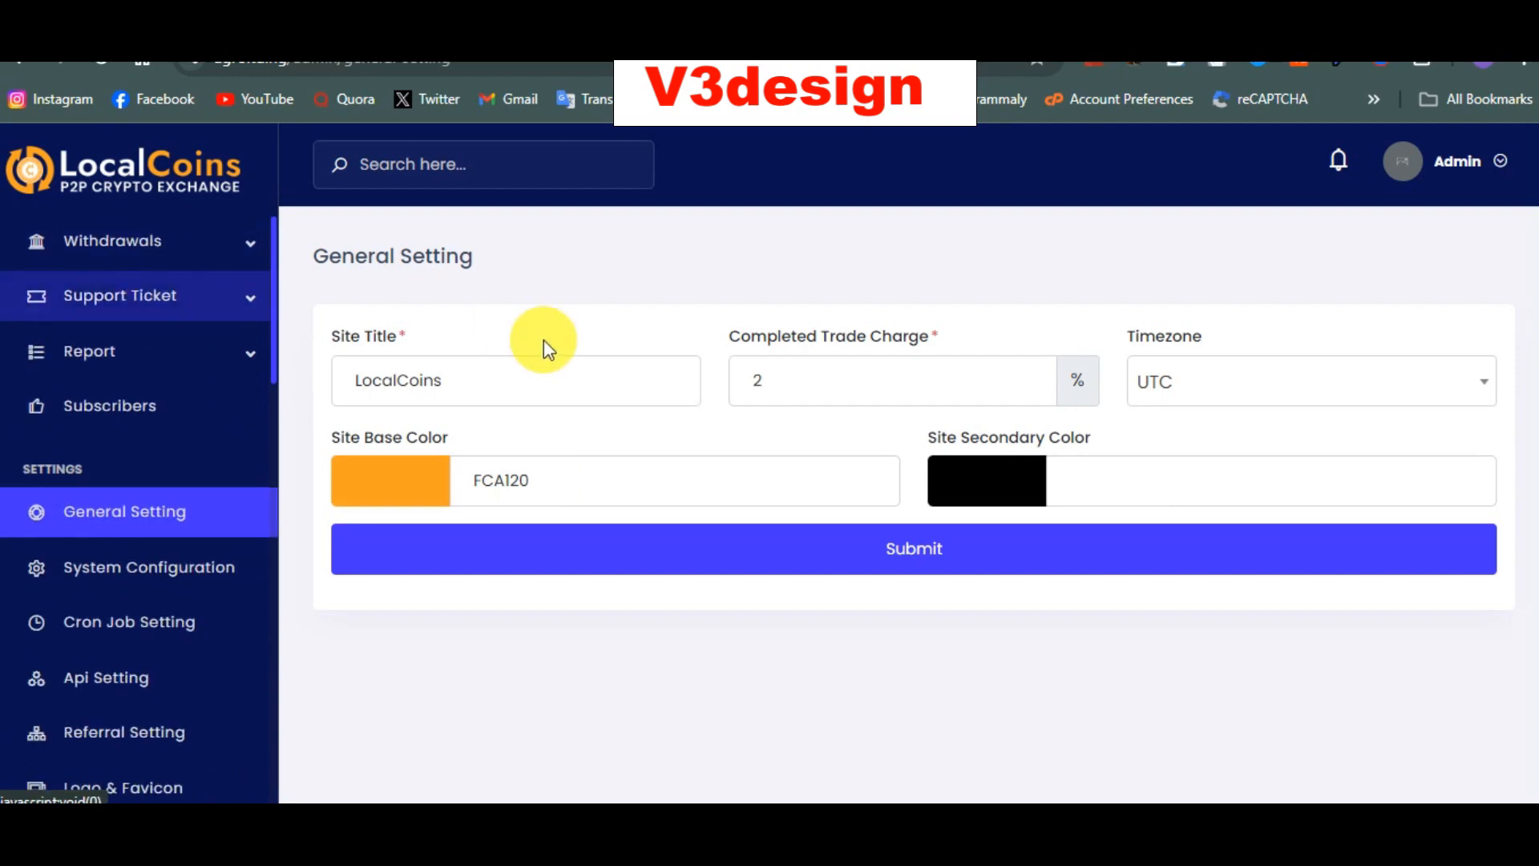
{"action": "double_click", "coordinate": [454, 390]}
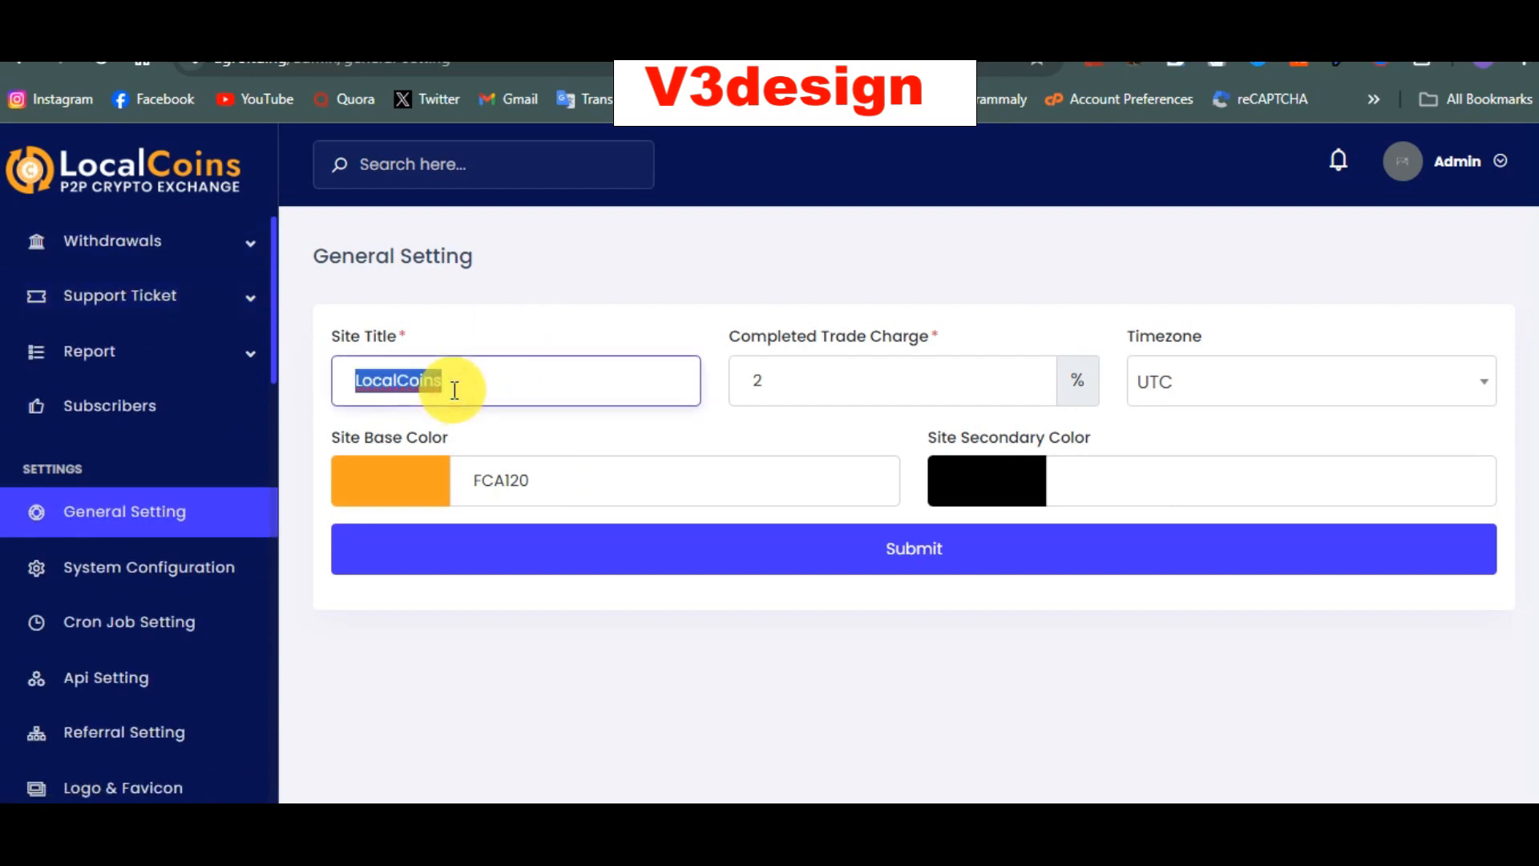
{"action": "type", "text": "Agro P2p"}
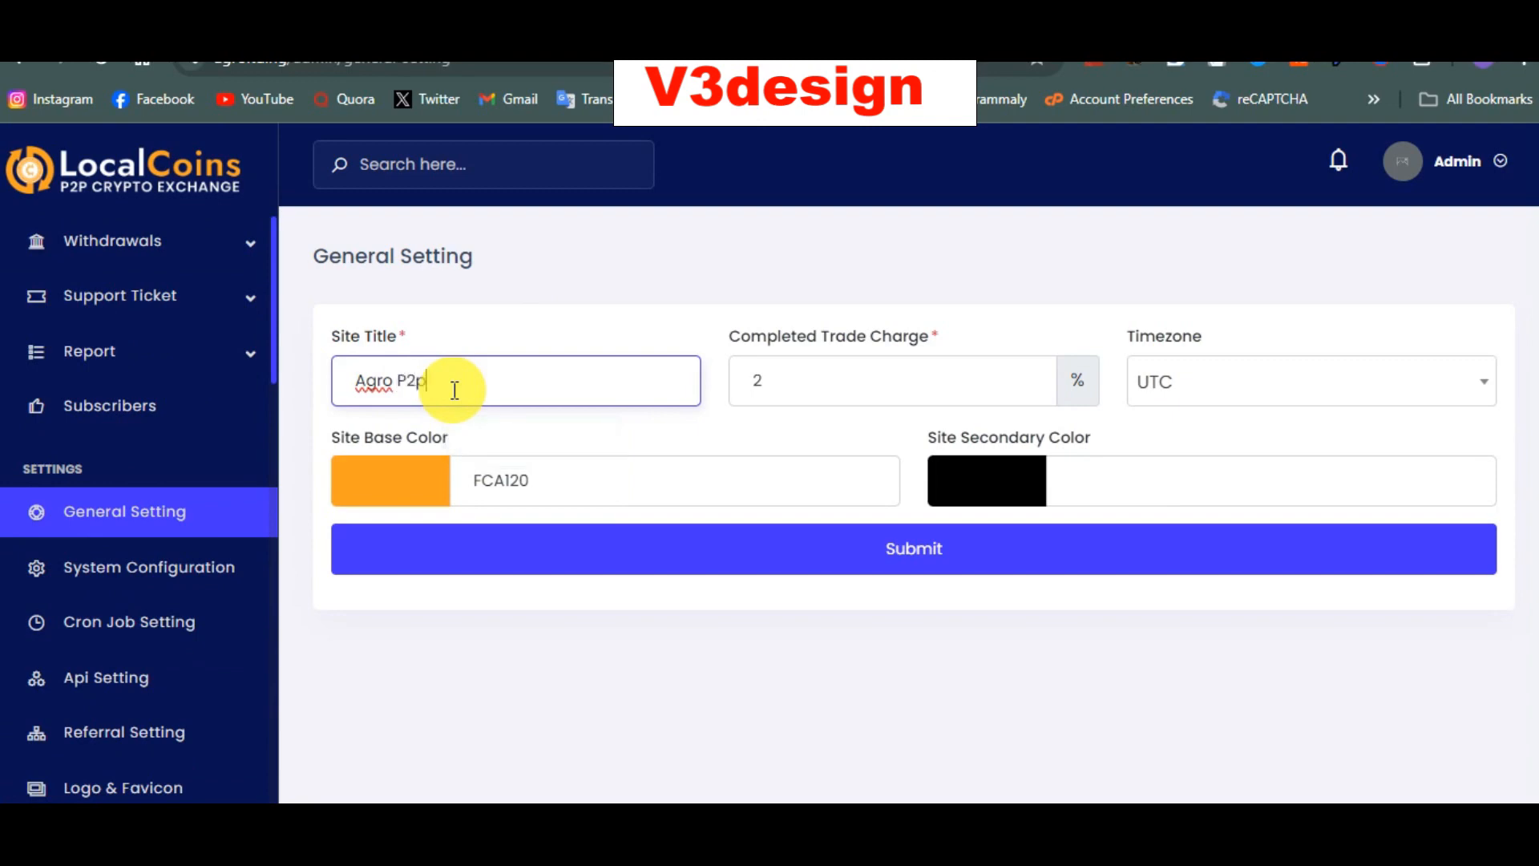
{"action": "left_click", "coordinate": [808, 362]}
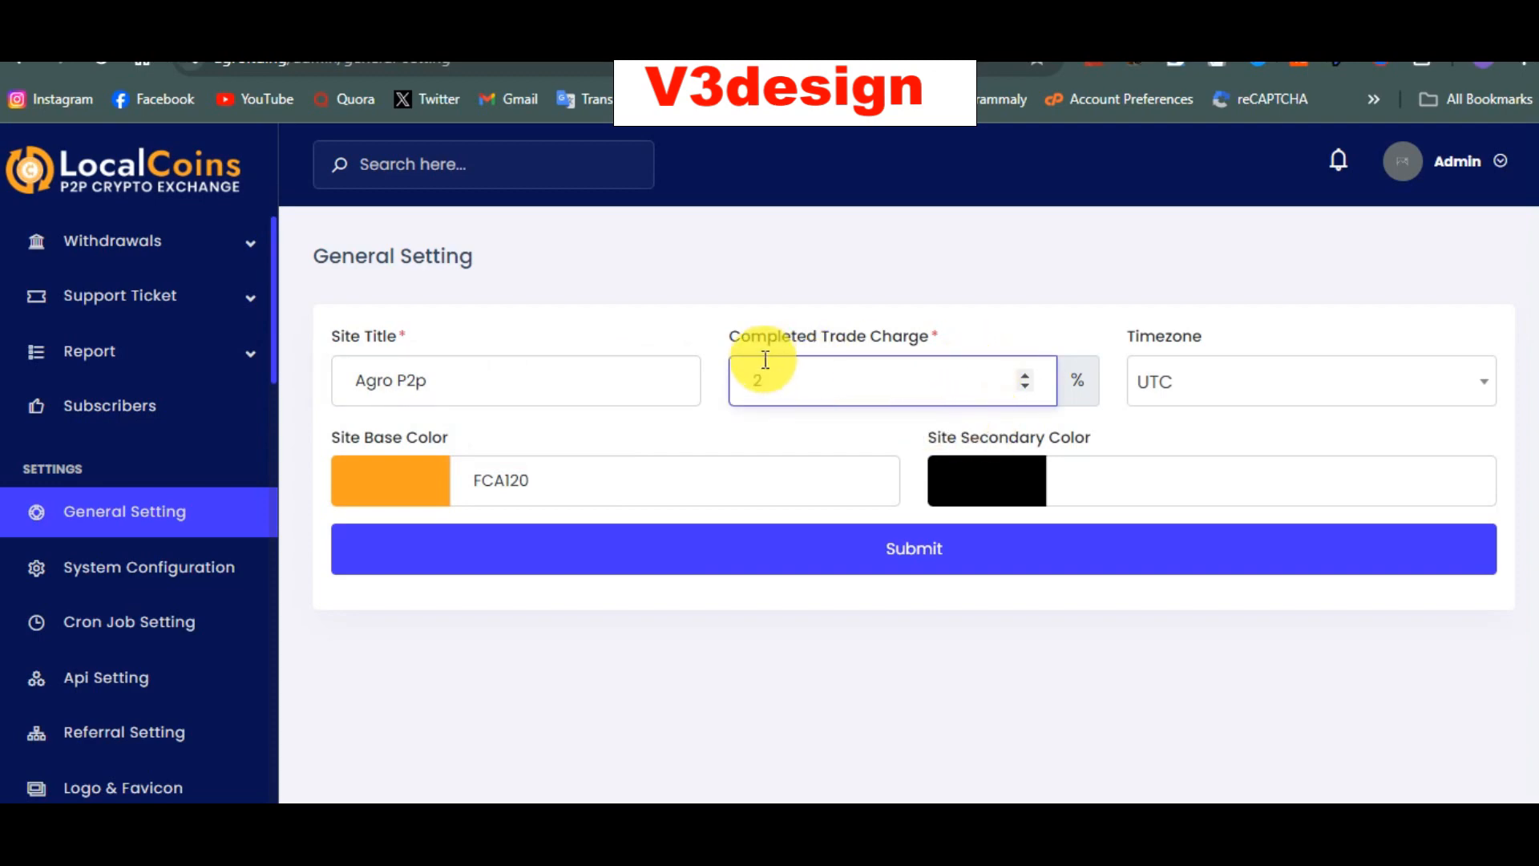
Step: Check the base colour picker without changes, then go to System Configuration
{"action": "left_click", "coordinate": [399, 485]}
{"action": "left_click", "coordinate": [397, 478]}
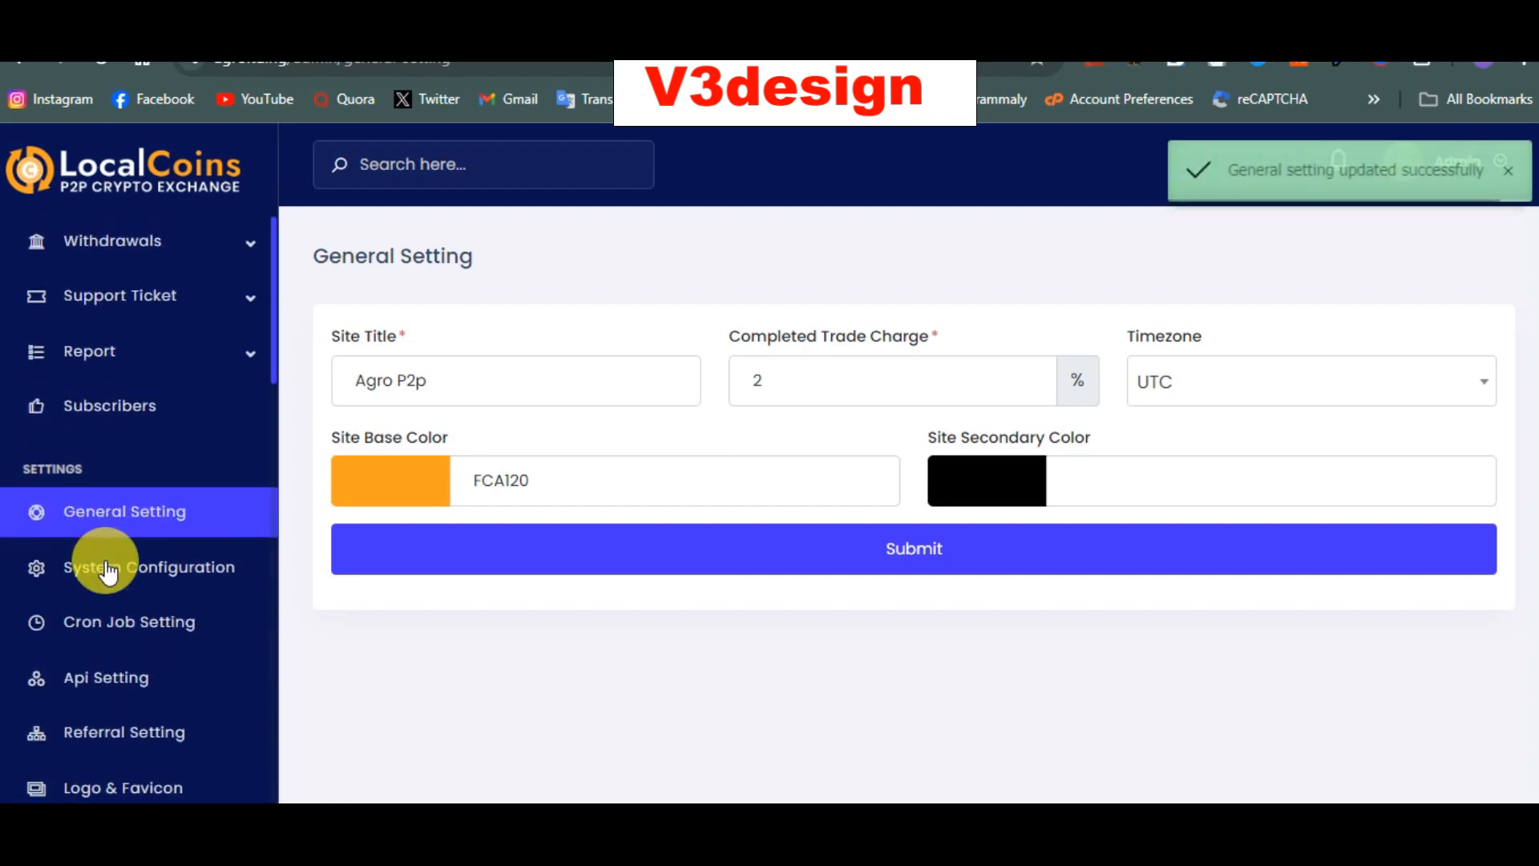
{"action": "left_click", "coordinate": [108, 571]}
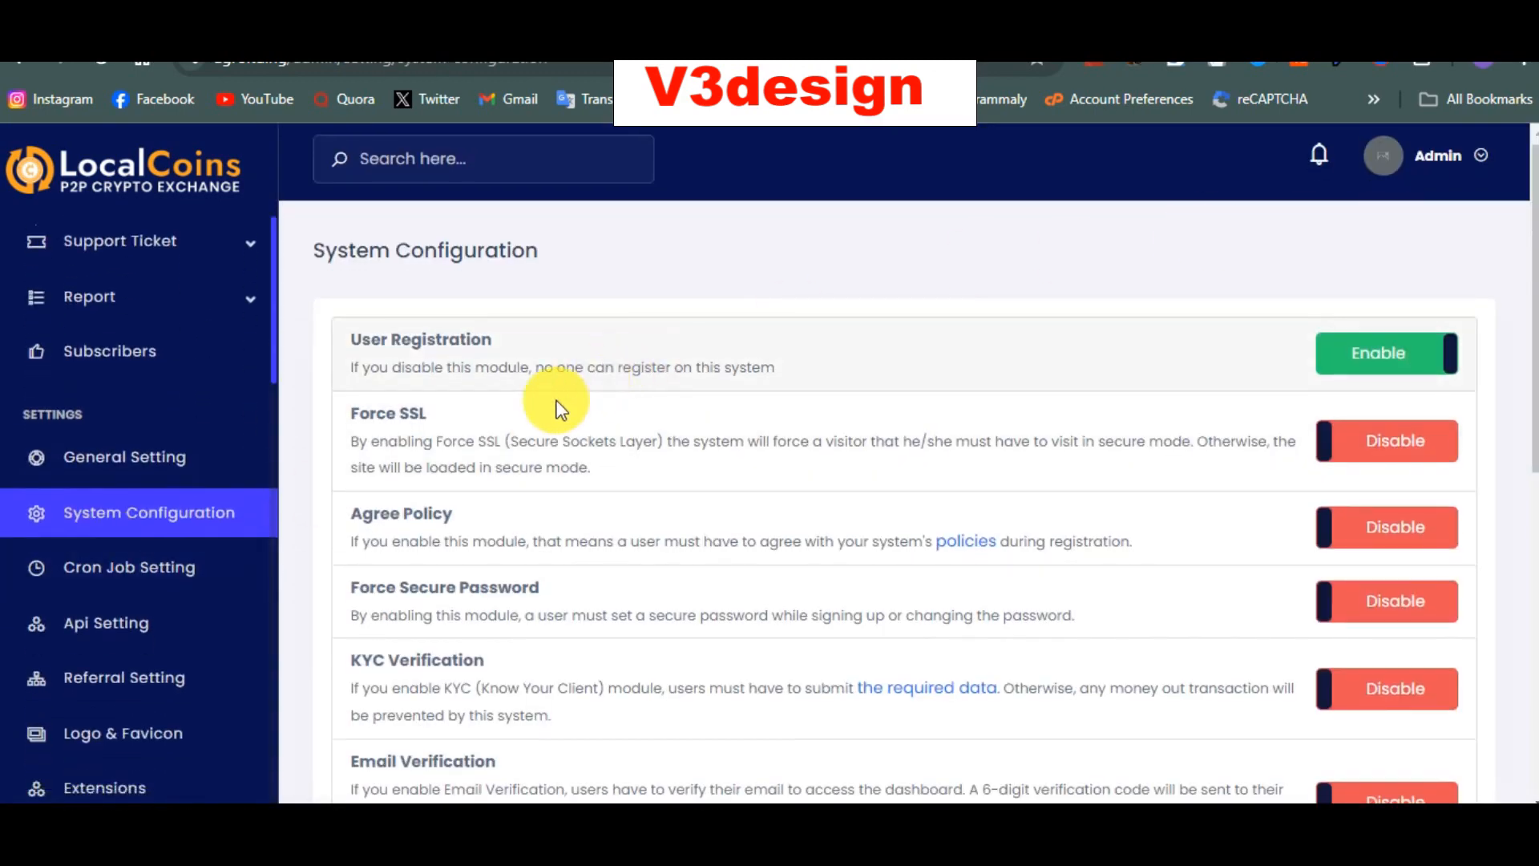
Step: Switch on Force SSL, then view the Cron Jobs list with both 5-minute crons
{"action": "scroll", "coordinate": [531, 430], "scroll_direction": "down", "scroll_amount": 1}
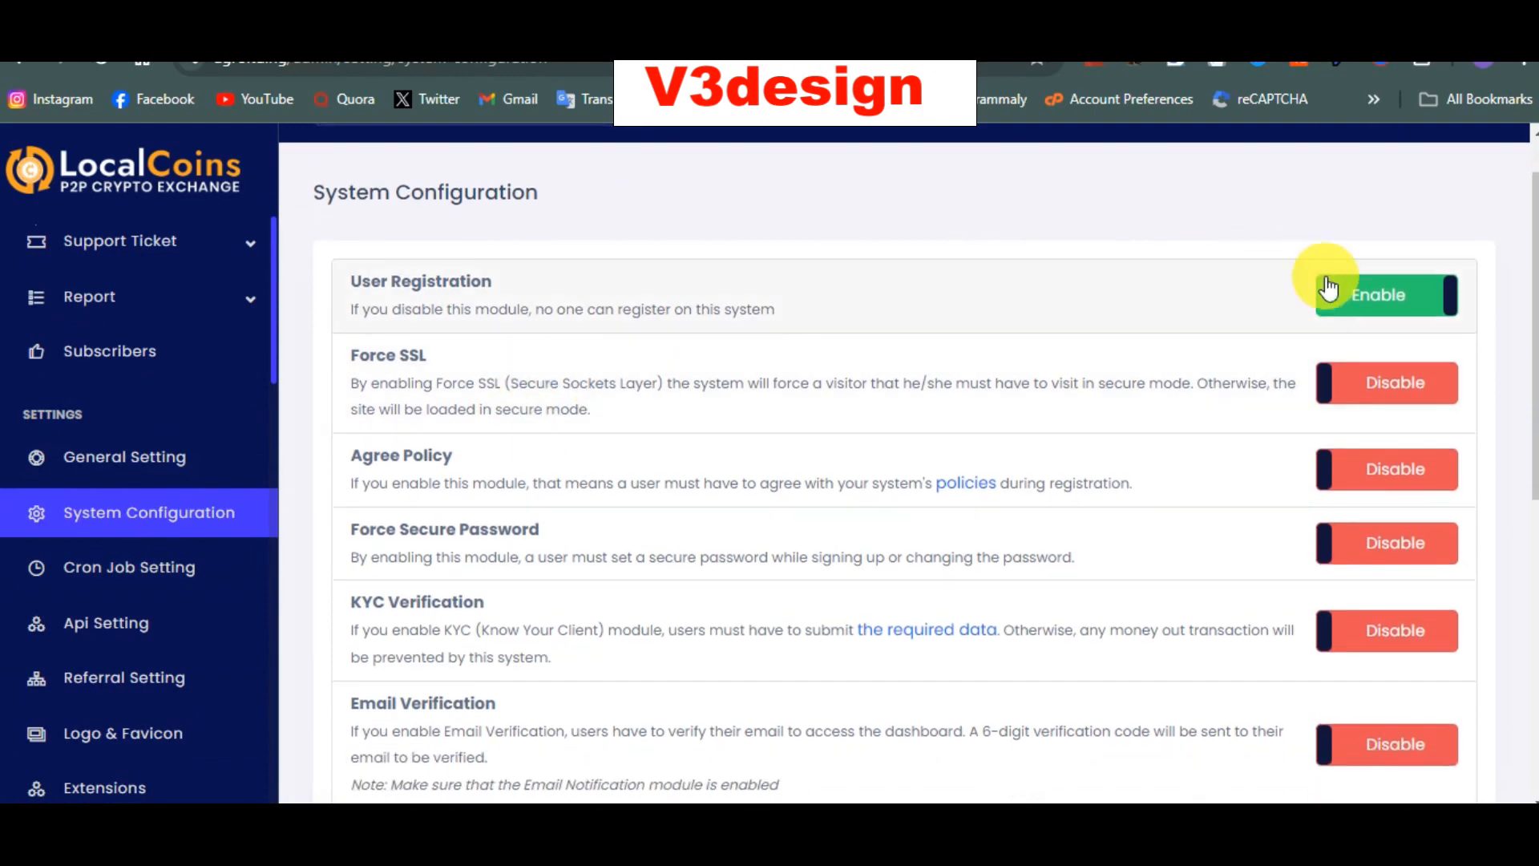
{"action": "left_click", "coordinate": [1333, 383]}
{"action": "scroll", "coordinate": [595, 579], "scroll_direction": "down", "scroll_amount": 1}
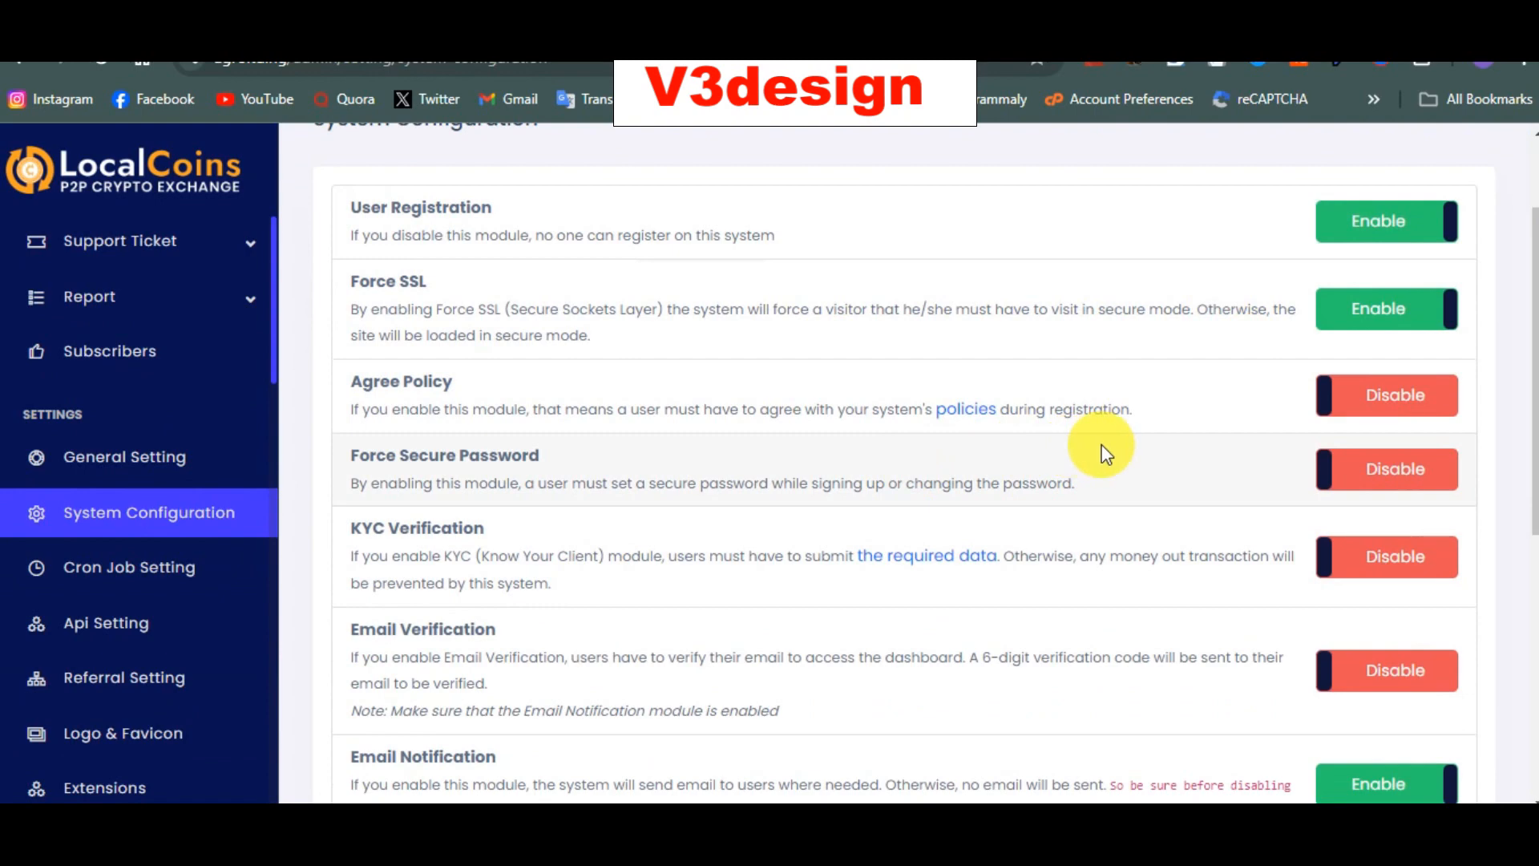
{"action": "scroll", "coordinate": [786, 475], "scroll_direction": "down", "scroll_amount": 1}
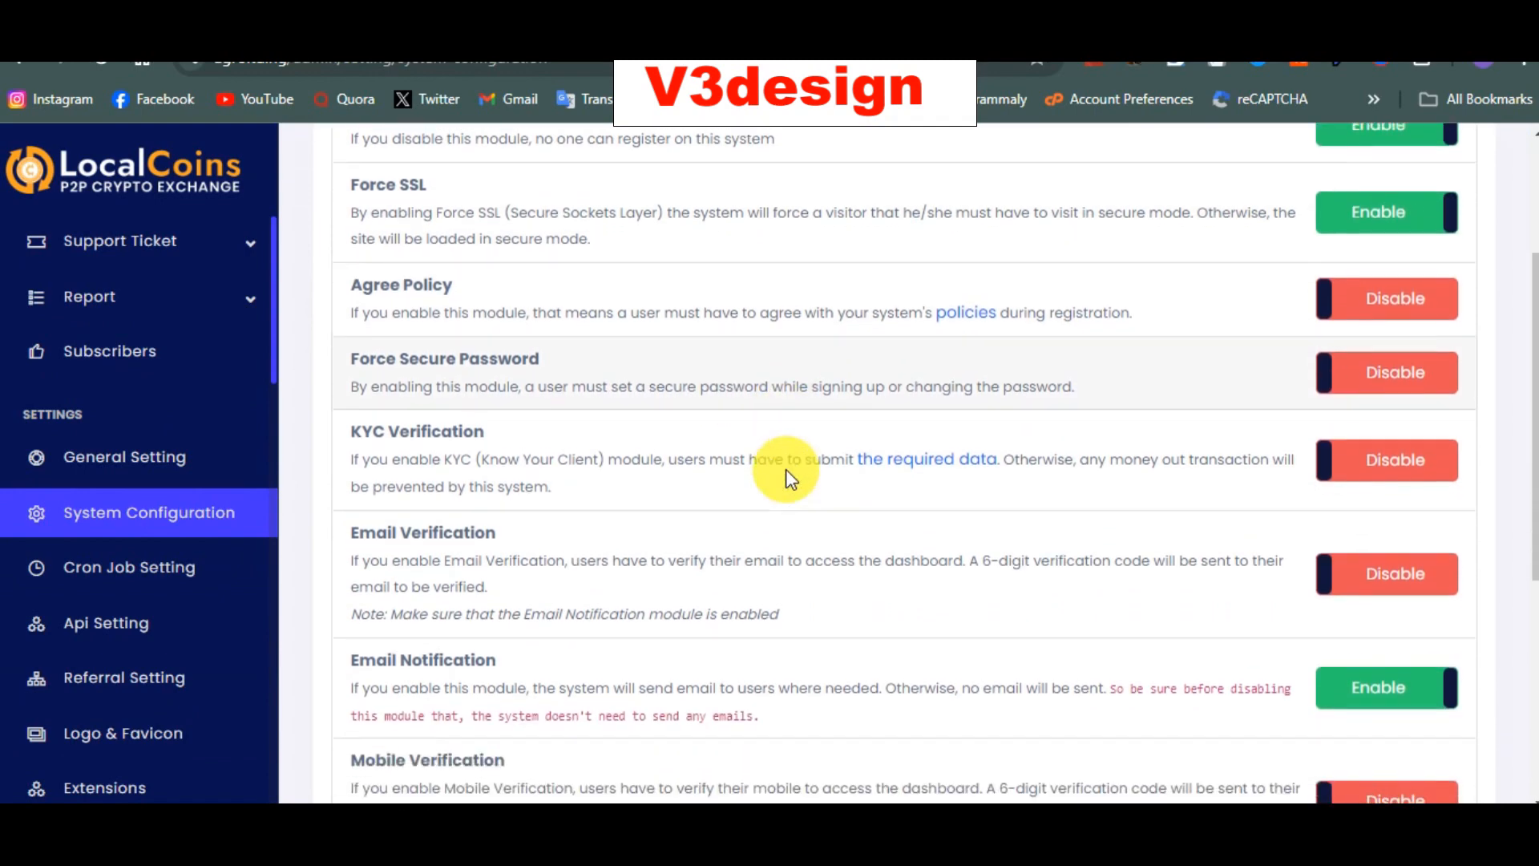
{"action": "scroll", "coordinate": [529, 521], "scroll_direction": "down", "scroll_amount": 3}
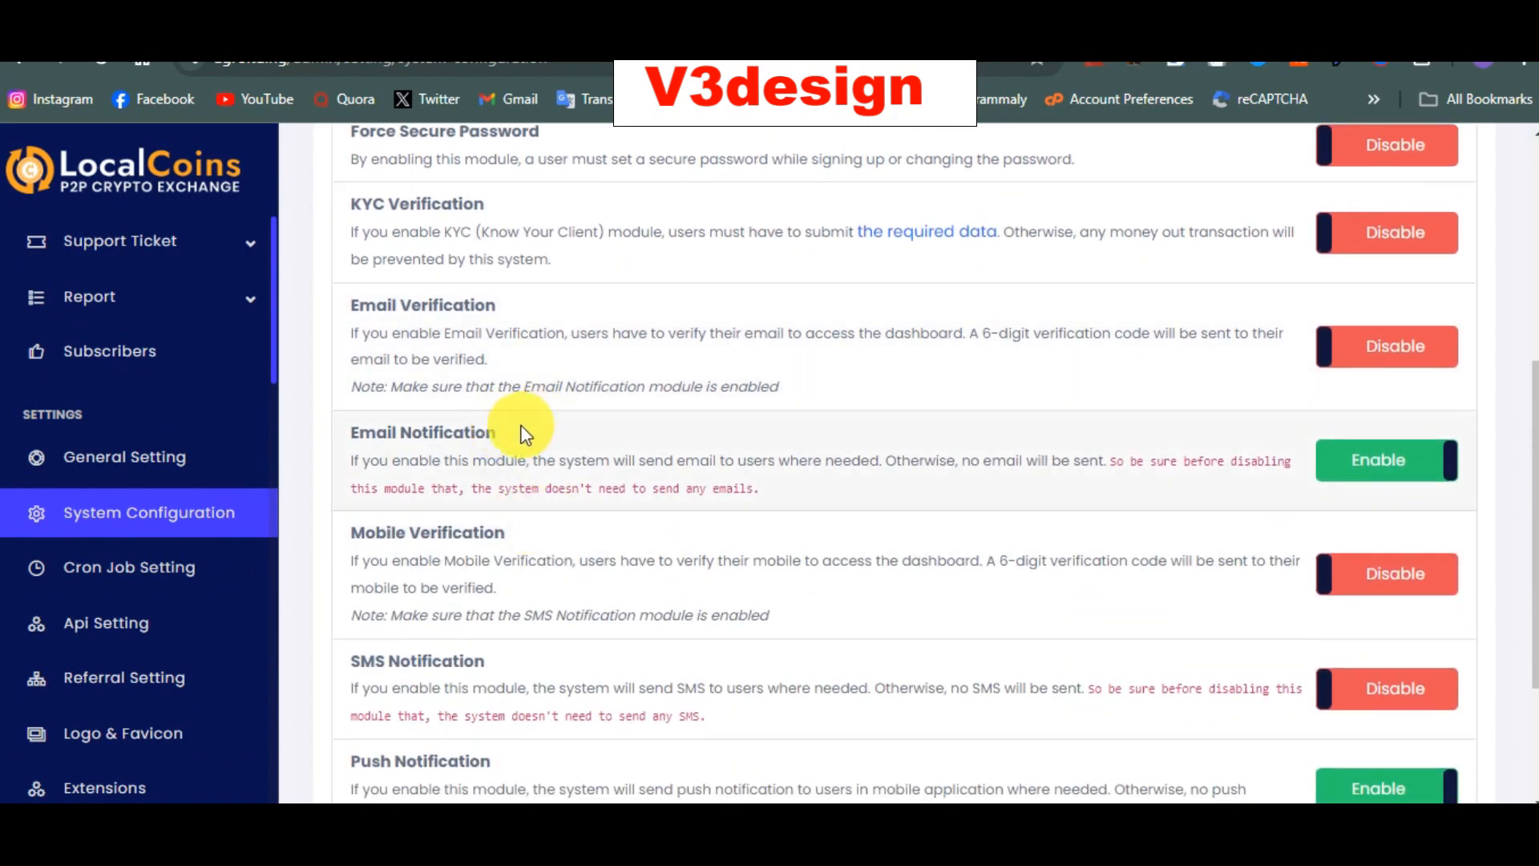
{"action": "scroll", "coordinate": [549, 577], "scroll_direction": "down", "scroll_amount": 1}
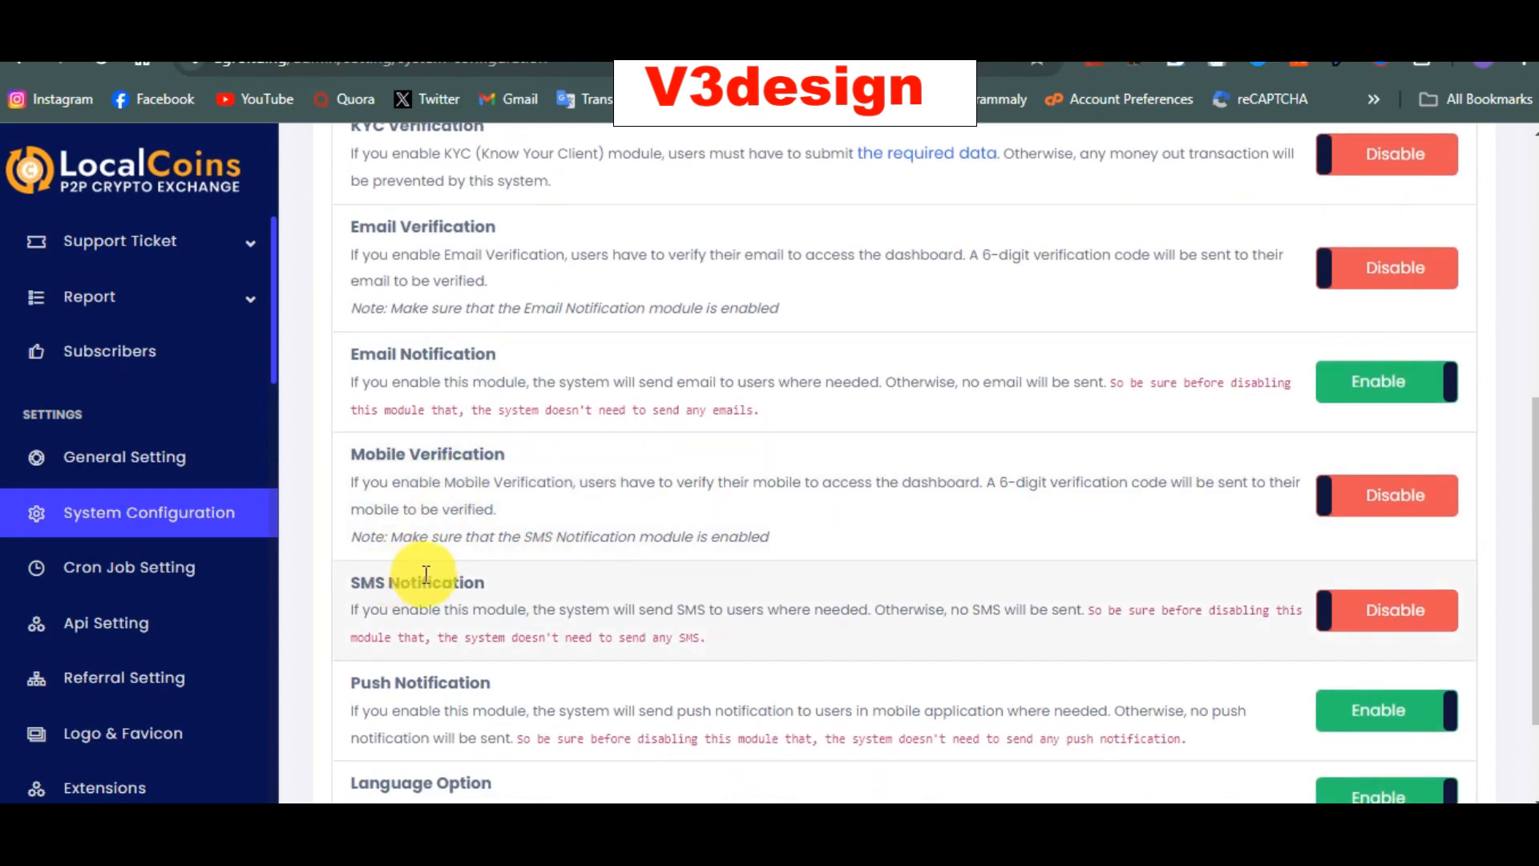
{"action": "scroll", "coordinate": [425, 574], "scroll_direction": "down", "scroll_amount": 2}
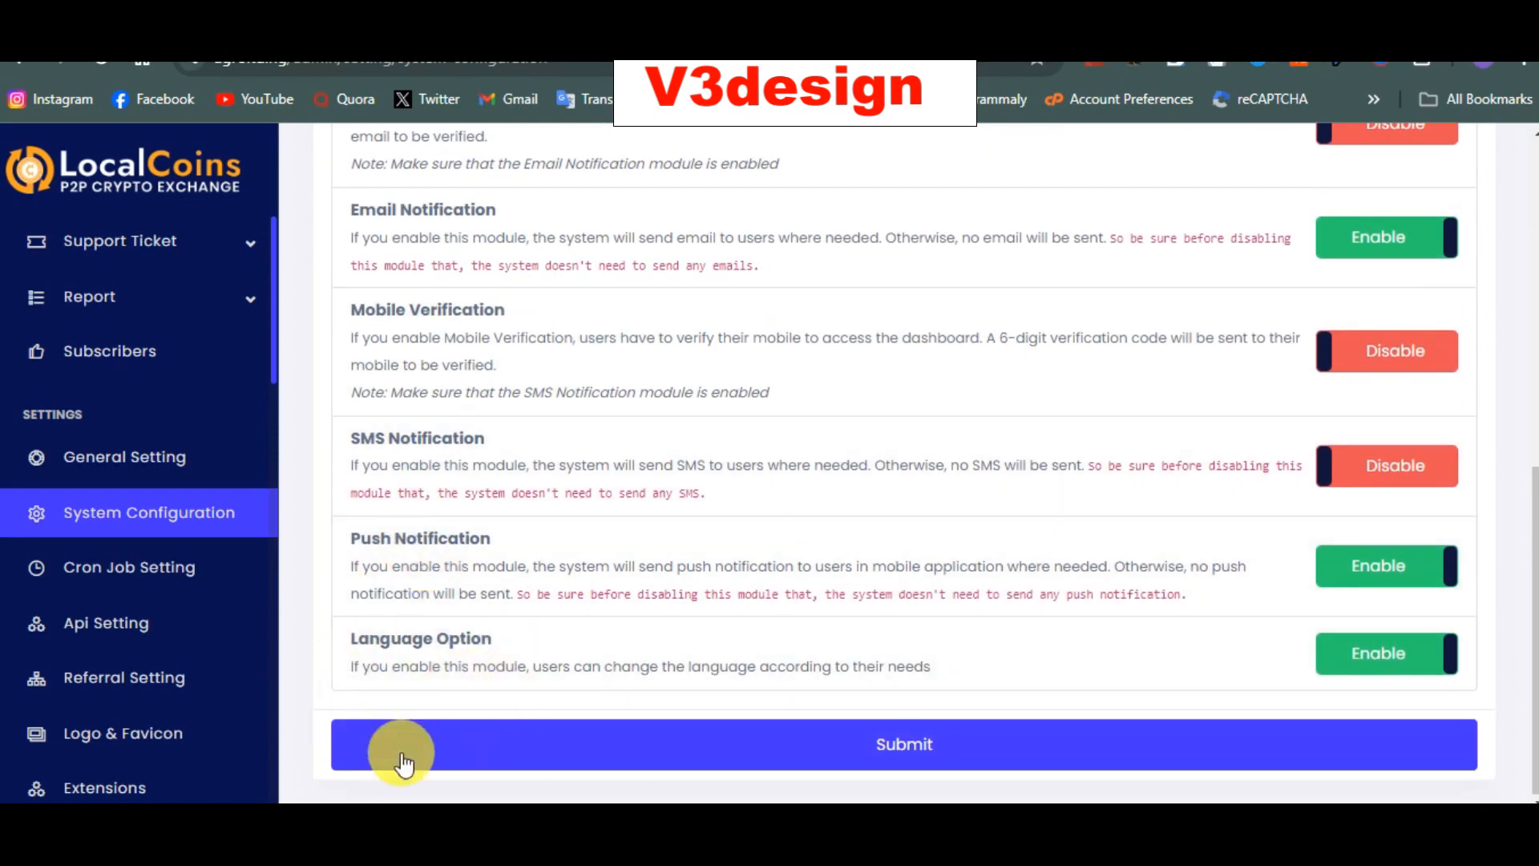
{"action": "left_click", "coordinate": [146, 589]}
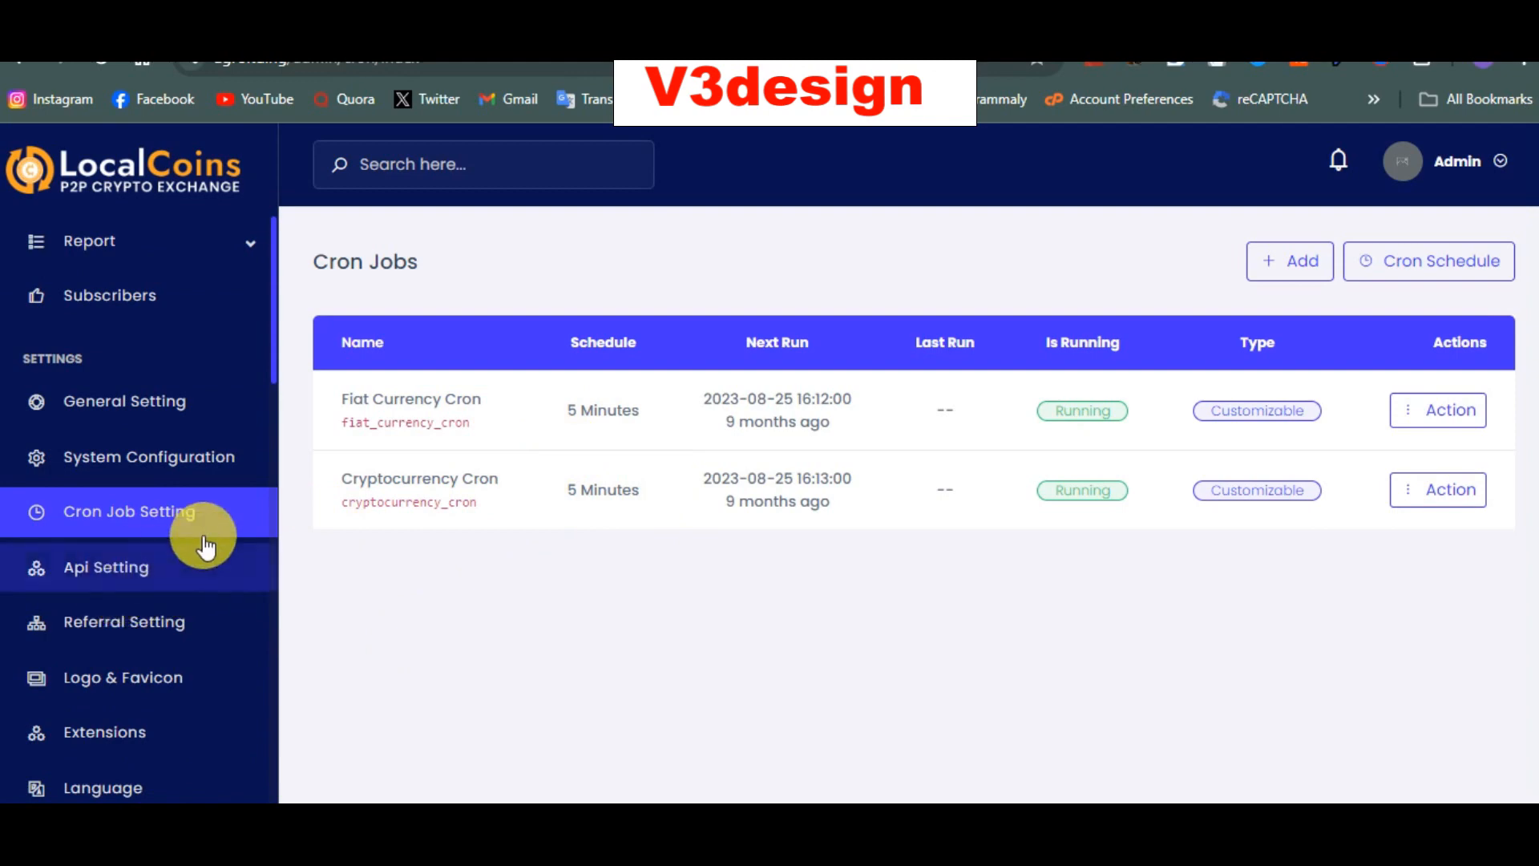
Step: Review the Api Setting page's empty rate API keys and filled CoinPayment Setting keys
{"action": "left_click", "coordinate": [183, 587]}
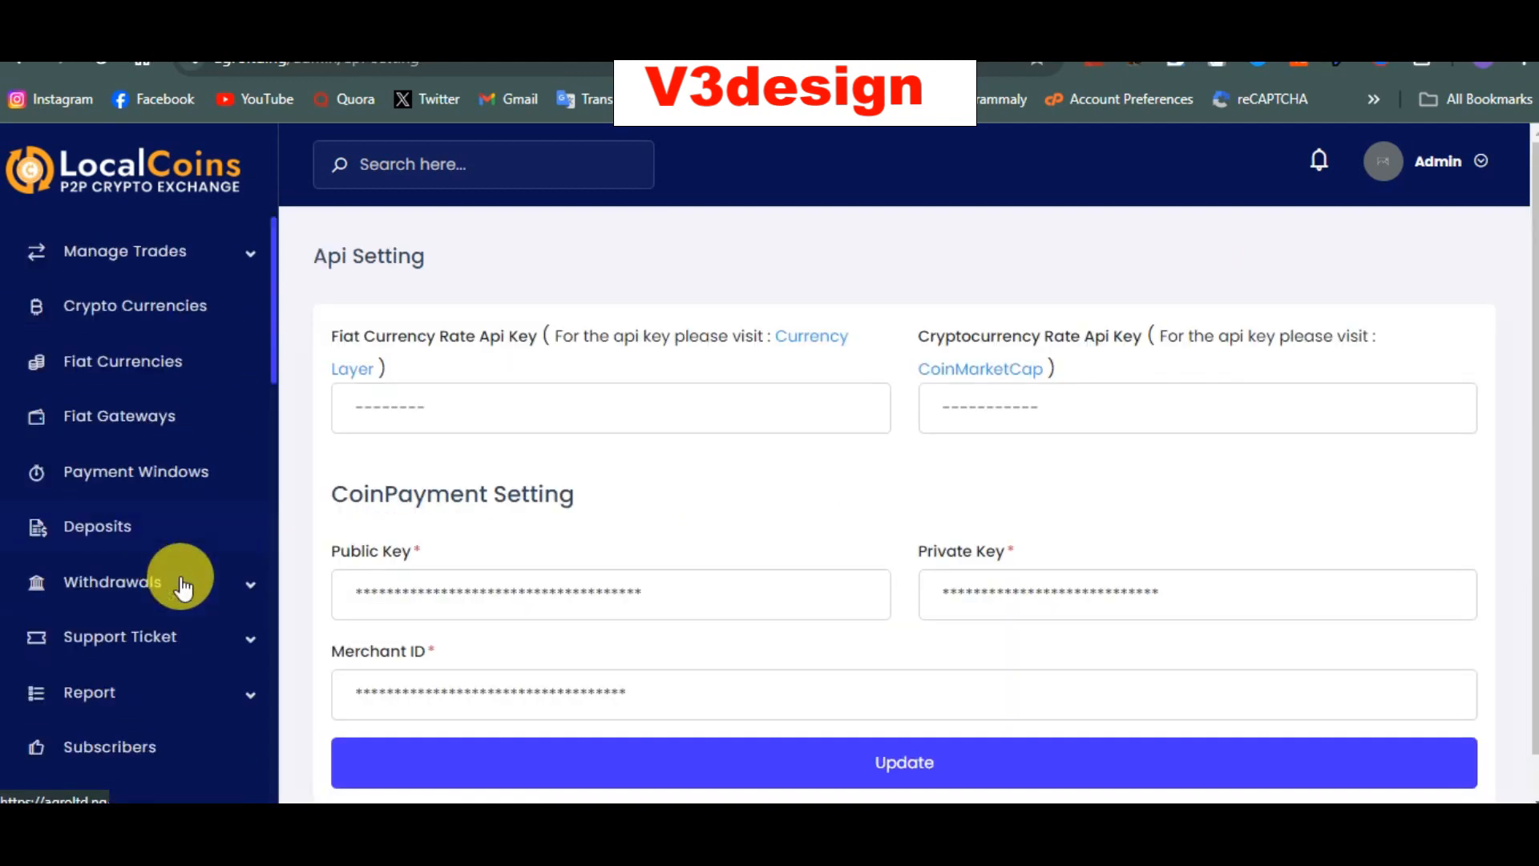
{"action": "scroll", "coordinate": [548, 433], "scroll_direction": "down", "scroll_amount": 1}
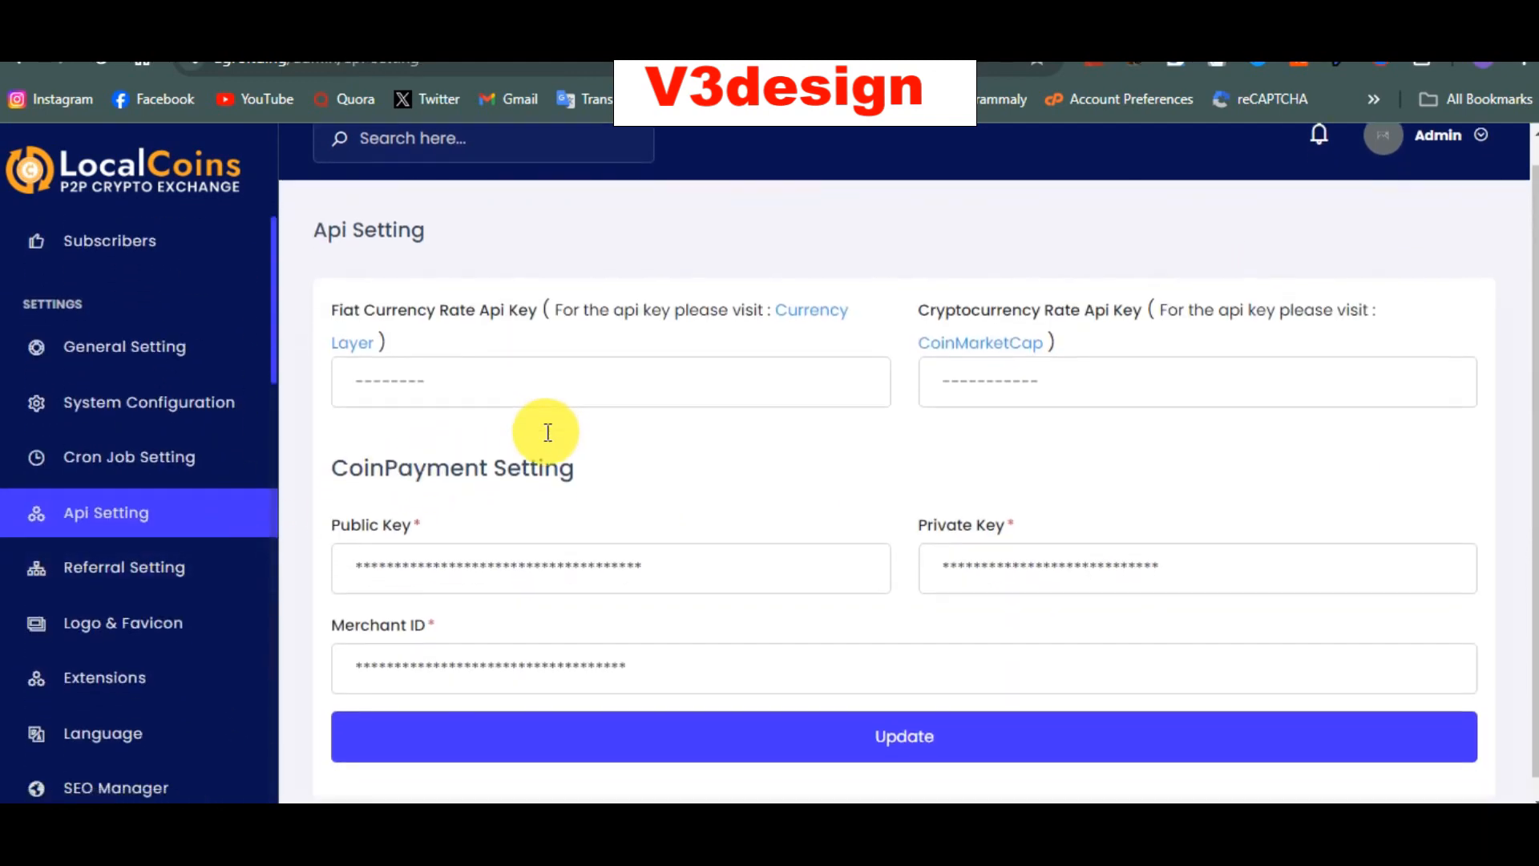
{"action": "scroll", "coordinate": [545, 439], "scroll_direction": "up", "scroll_amount": 1}
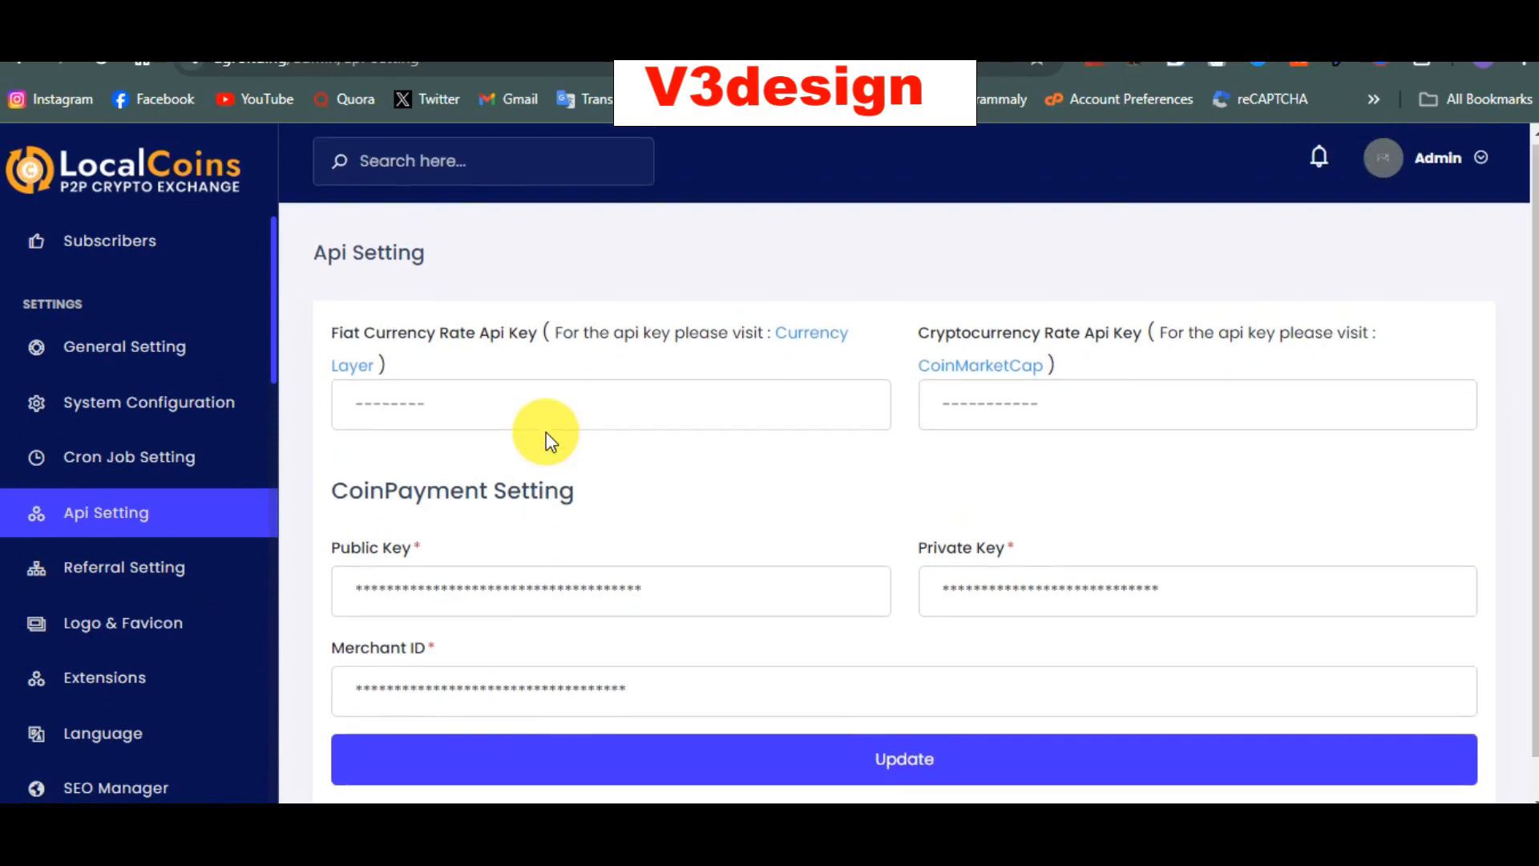
{"action": "left_click_drag", "start_coordinate": [415, 489], "coordinate": [349, 491]}
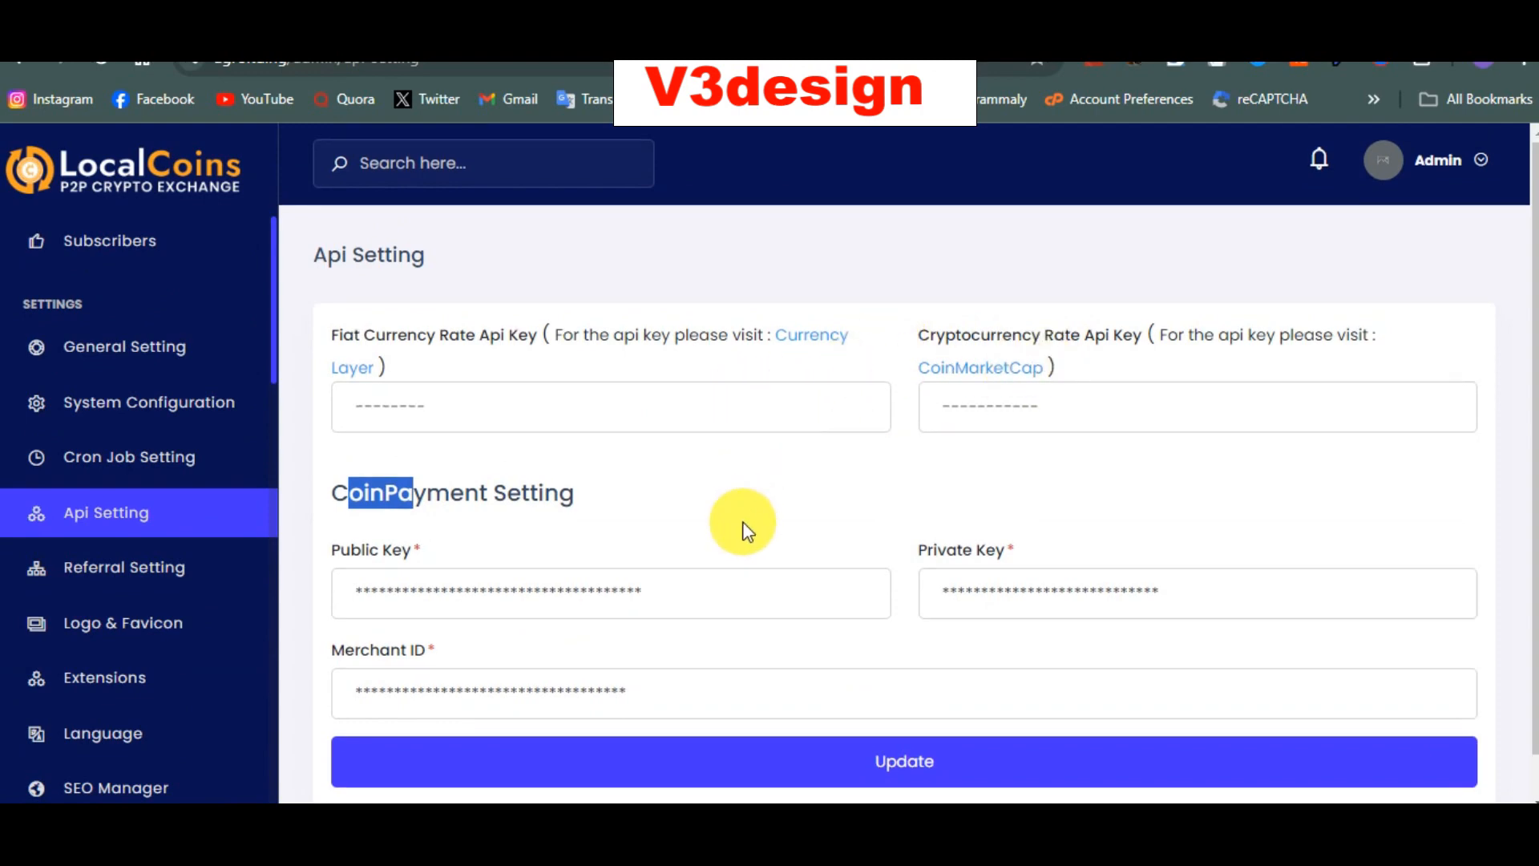
{"action": "scroll", "coordinate": [742, 529], "scroll_direction": "down", "scroll_amount": 1}
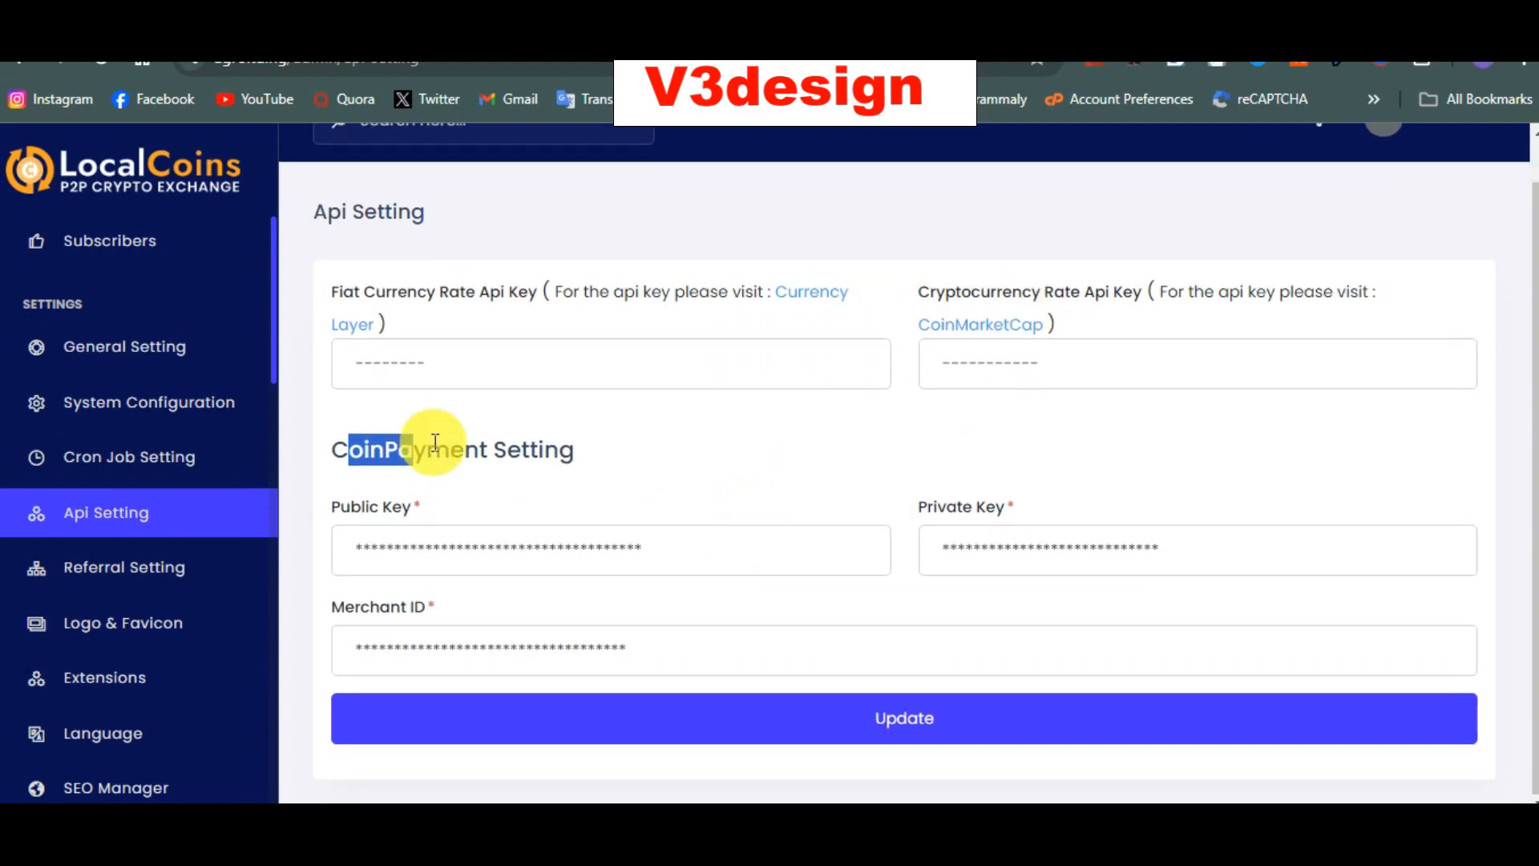
{"action": "left_click", "coordinate": [135, 590]}
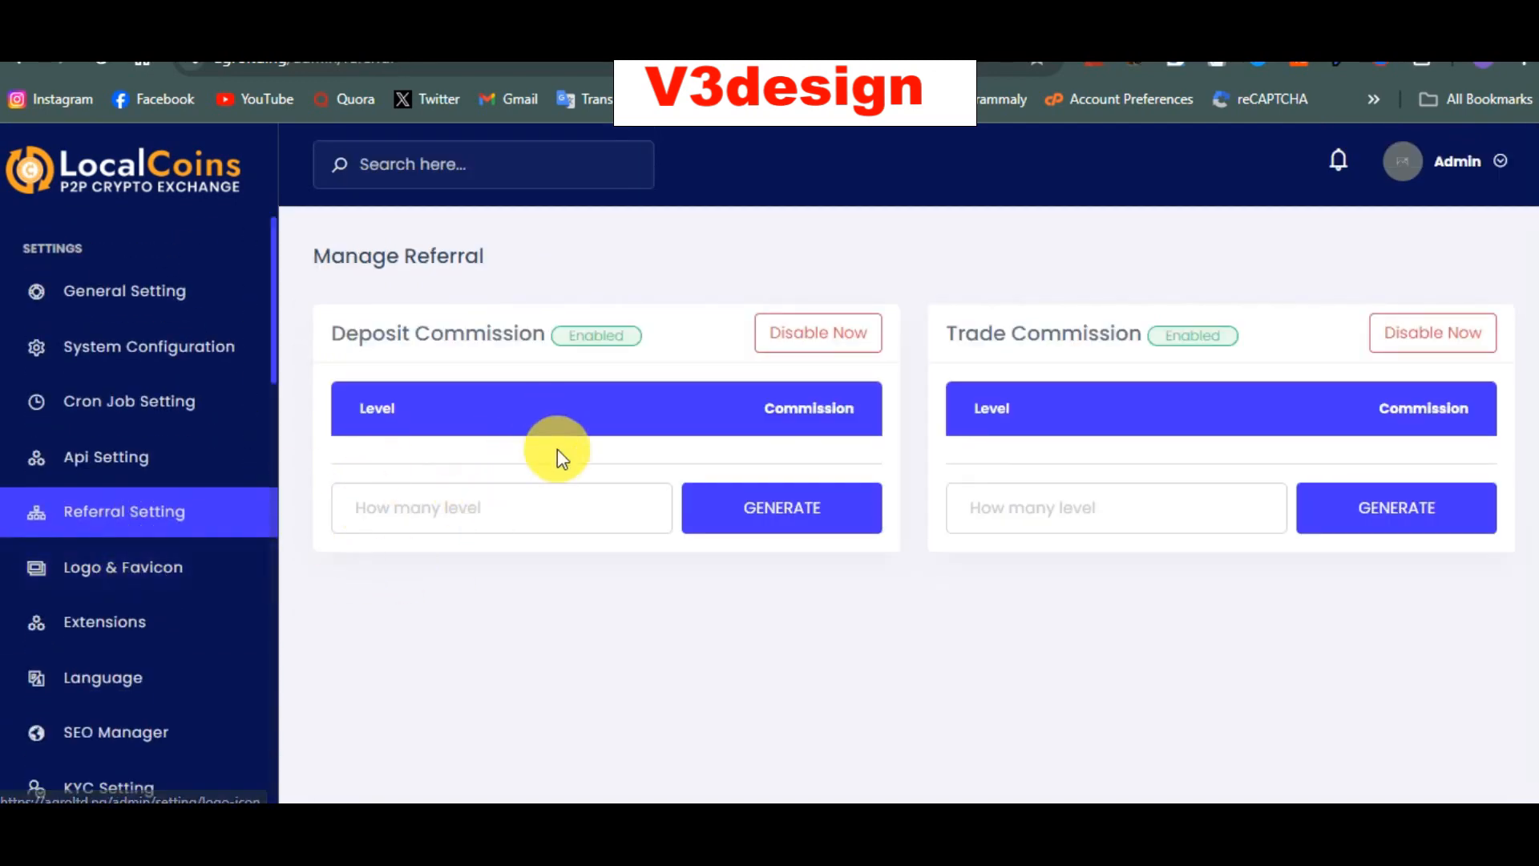
Step: Highlight the Deposit Commission and Trade Commission headings on the Referral Setting page
{"action": "left_click", "coordinate": [481, 498]}
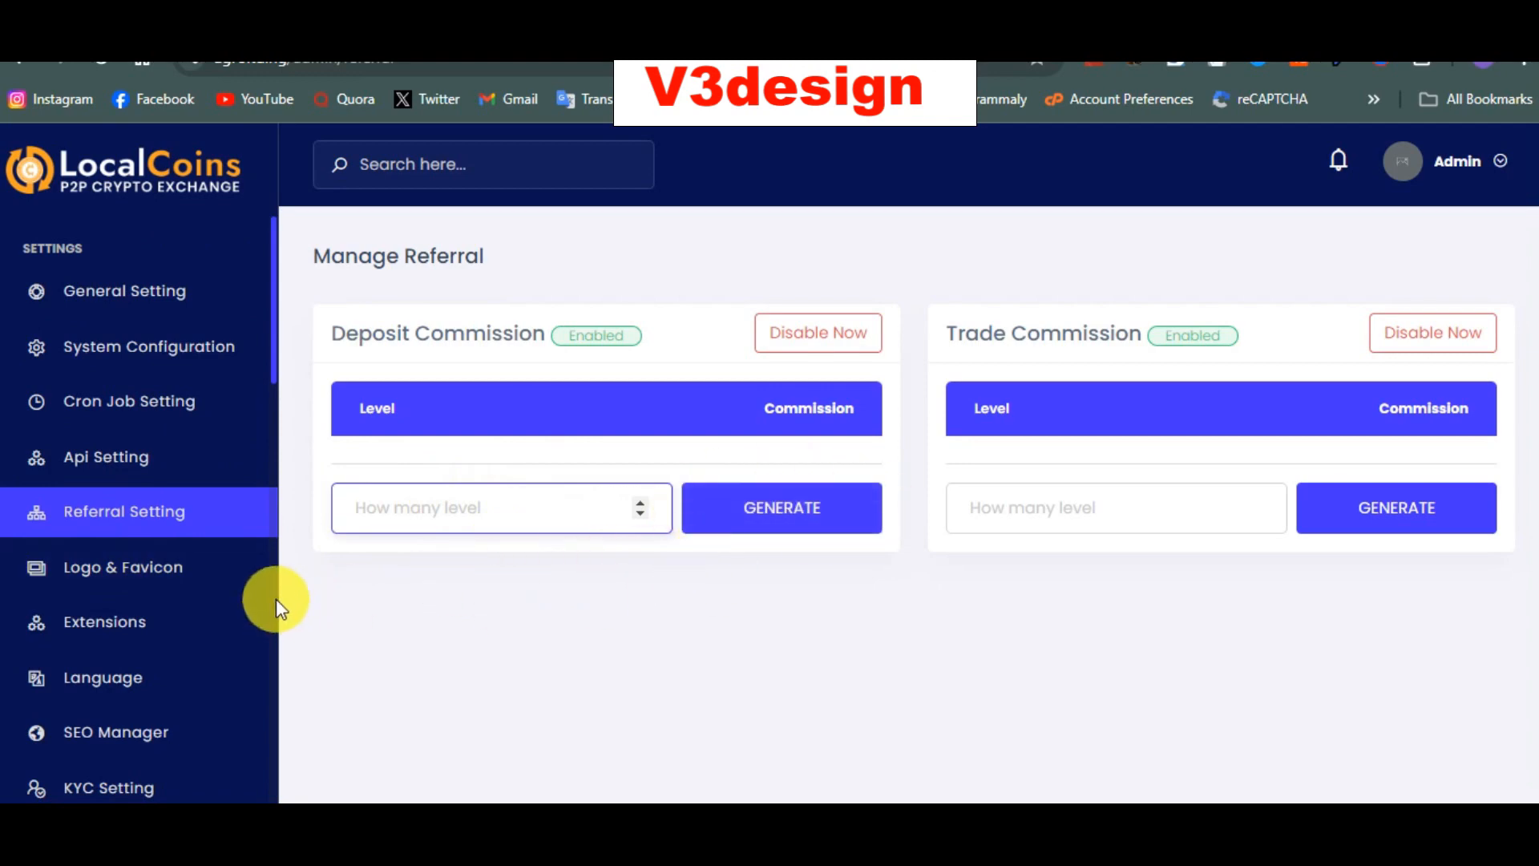
{"action": "left_click_drag", "start_coordinate": [329, 328], "coordinate": [532, 334]}
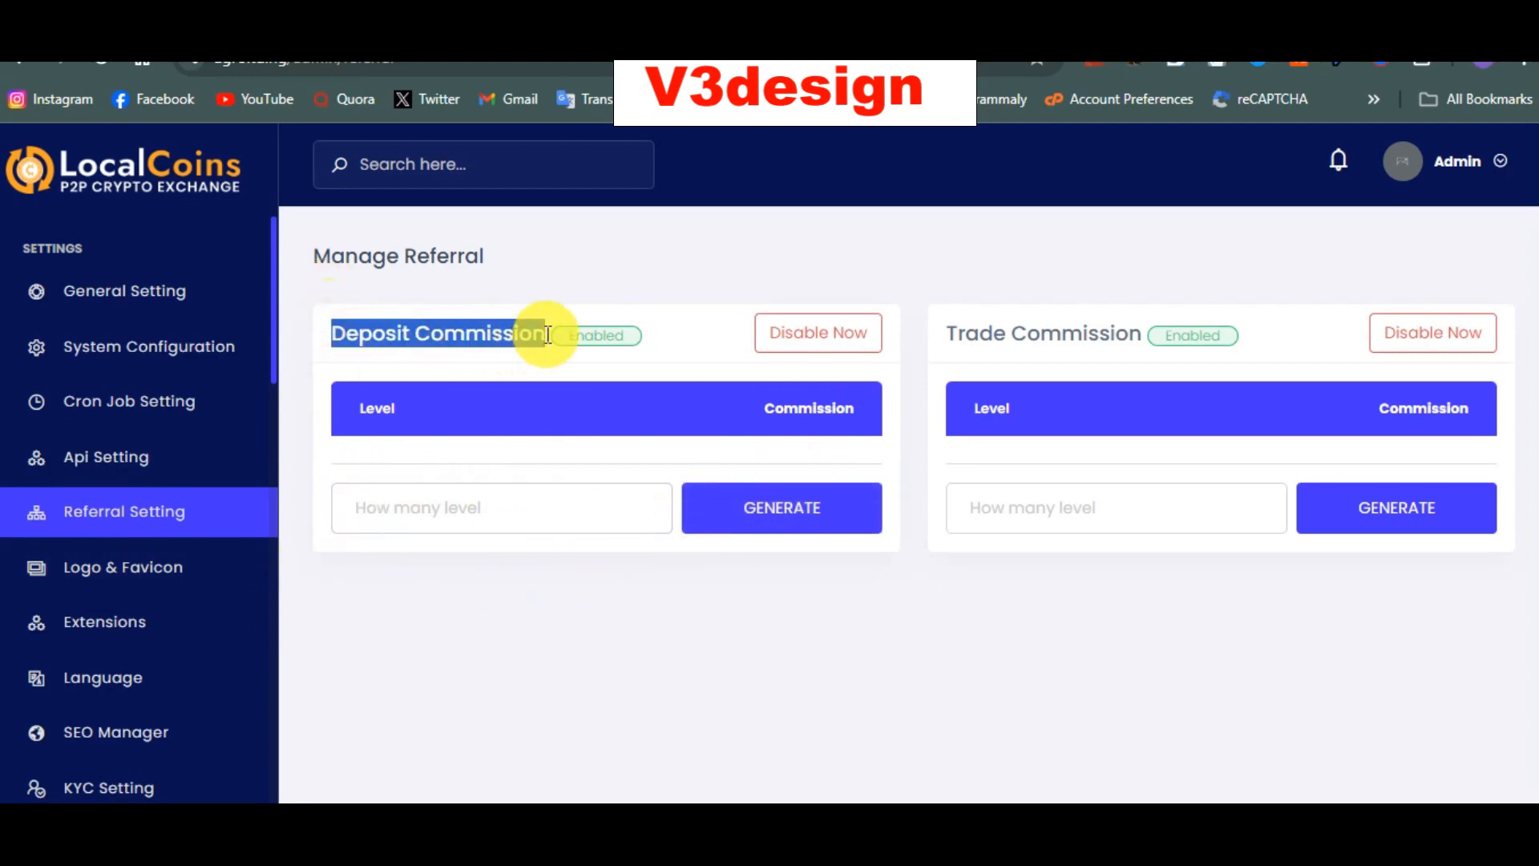
{"action": "left_click", "coordinate": [939, 339]}
{"action": "left_click_drag", "start_coordinate": [939, 339], "coordinate": [1044, 367]}
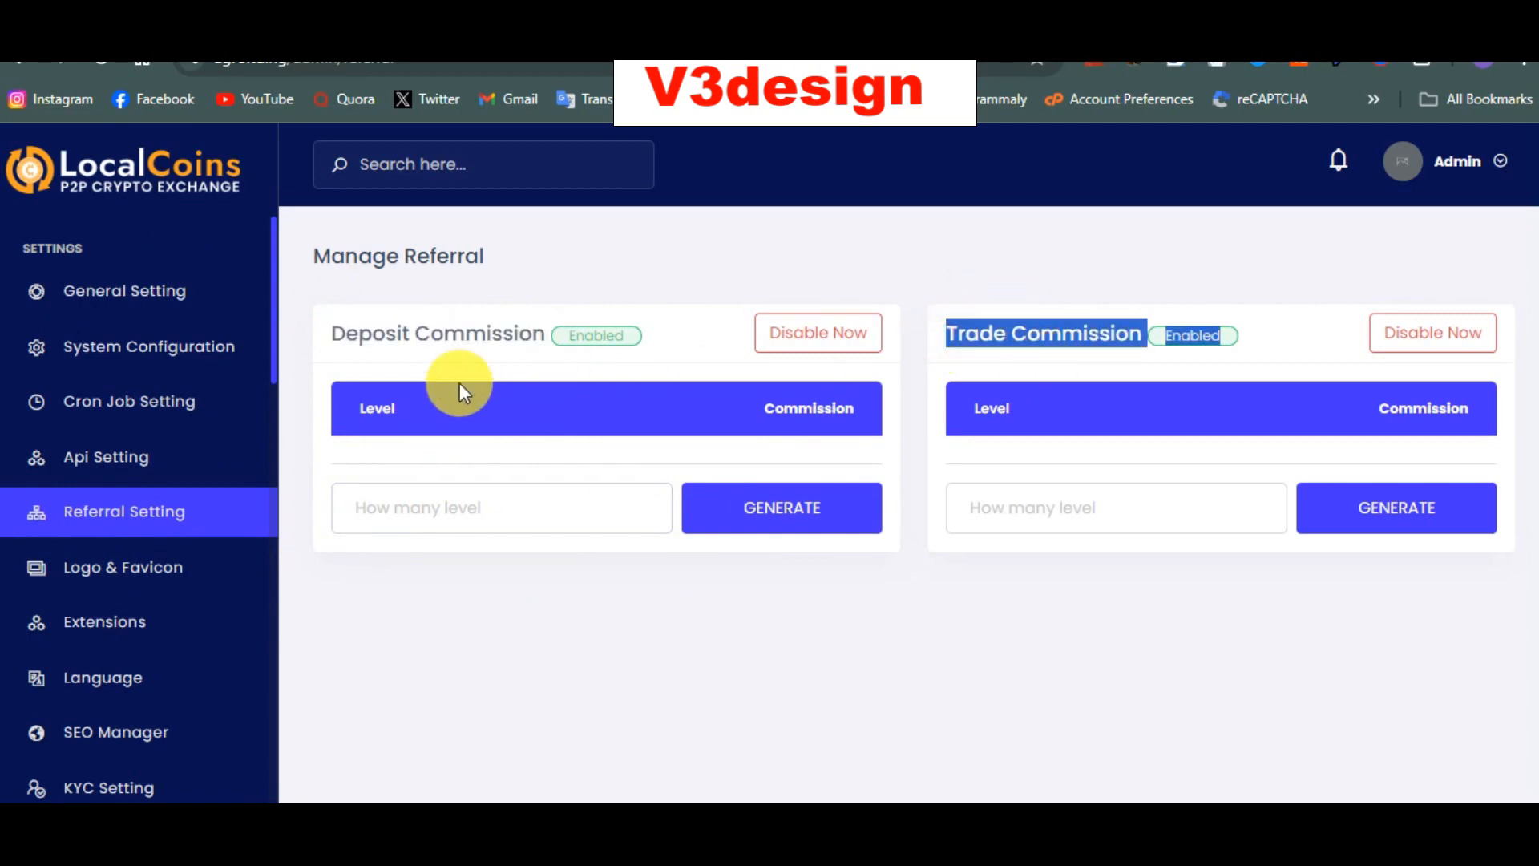
{"action": "left_click_drag", "start_coordinate": [321, 324], "coordinate": [554, 342]}
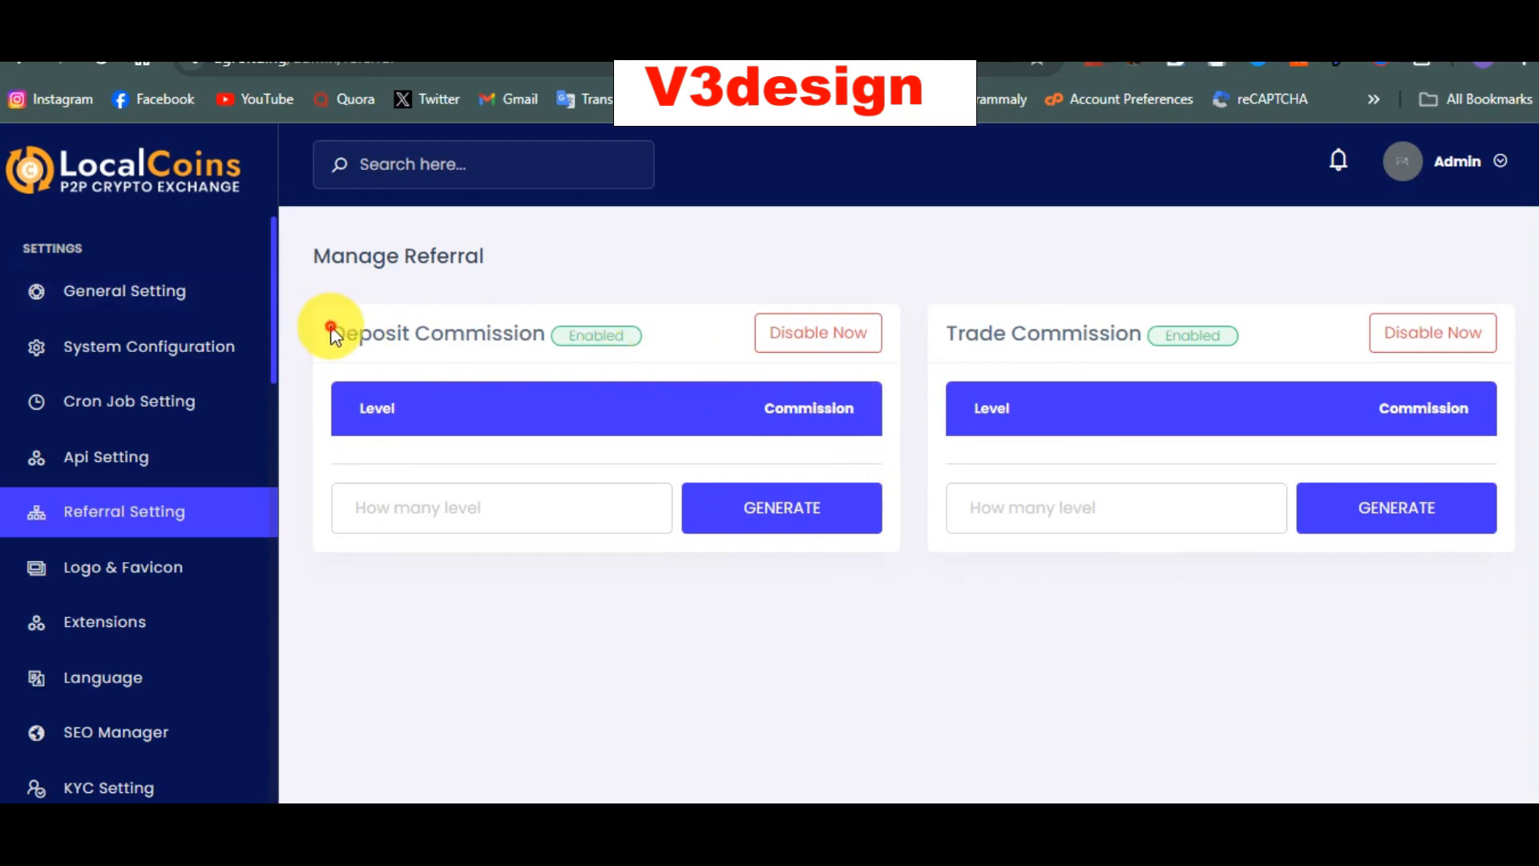
{"action": "left_click_drag", "start_coordinate": [331, 332], "coordinate": [565, 336]}
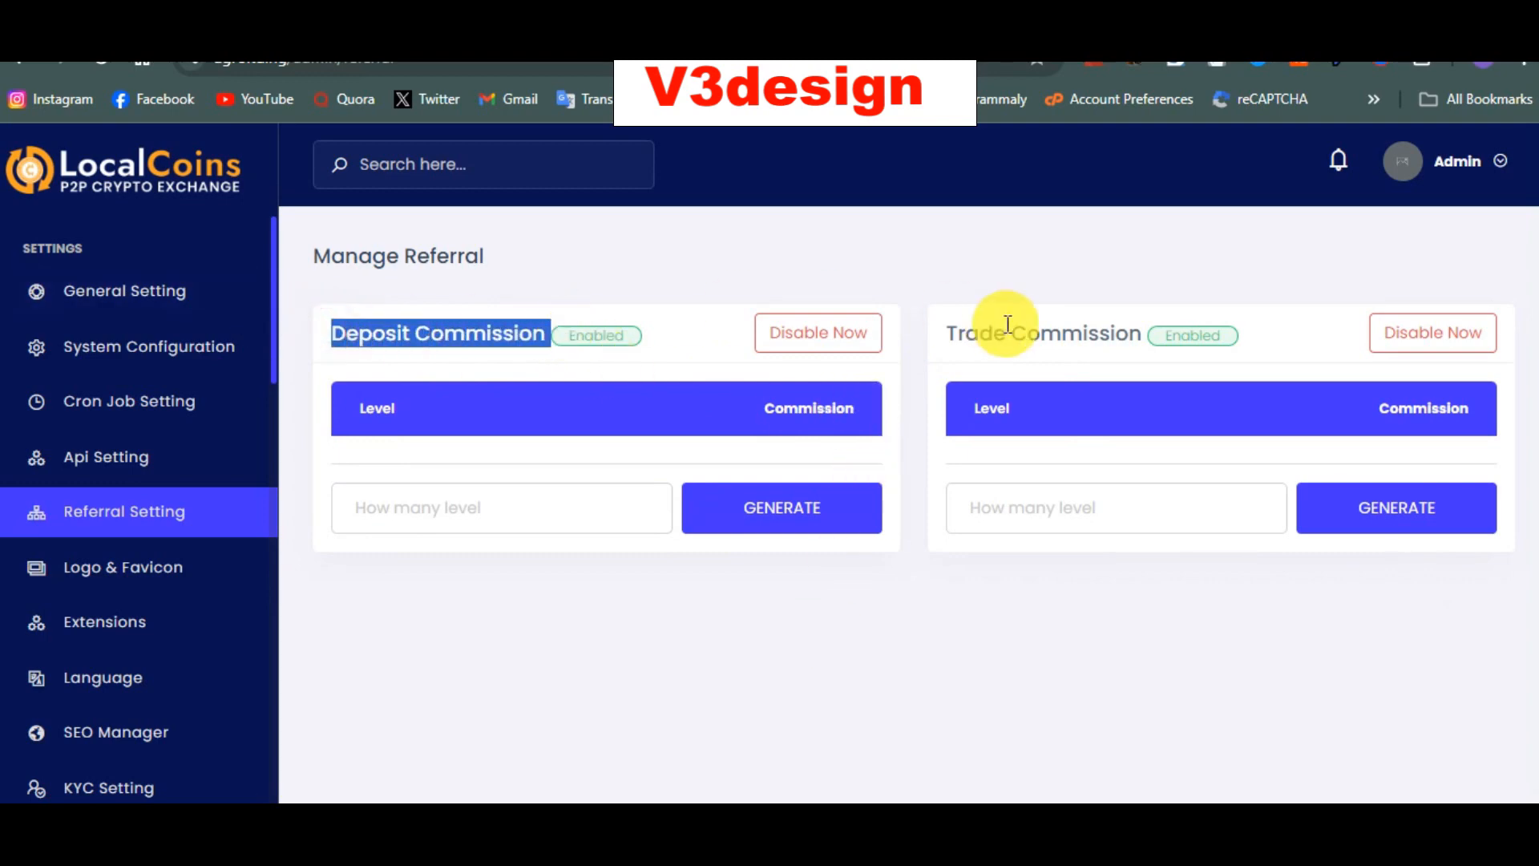
{"action": "left_click_drag", "start_coordinate": [911, 342], "coordinate": [917, 343]}
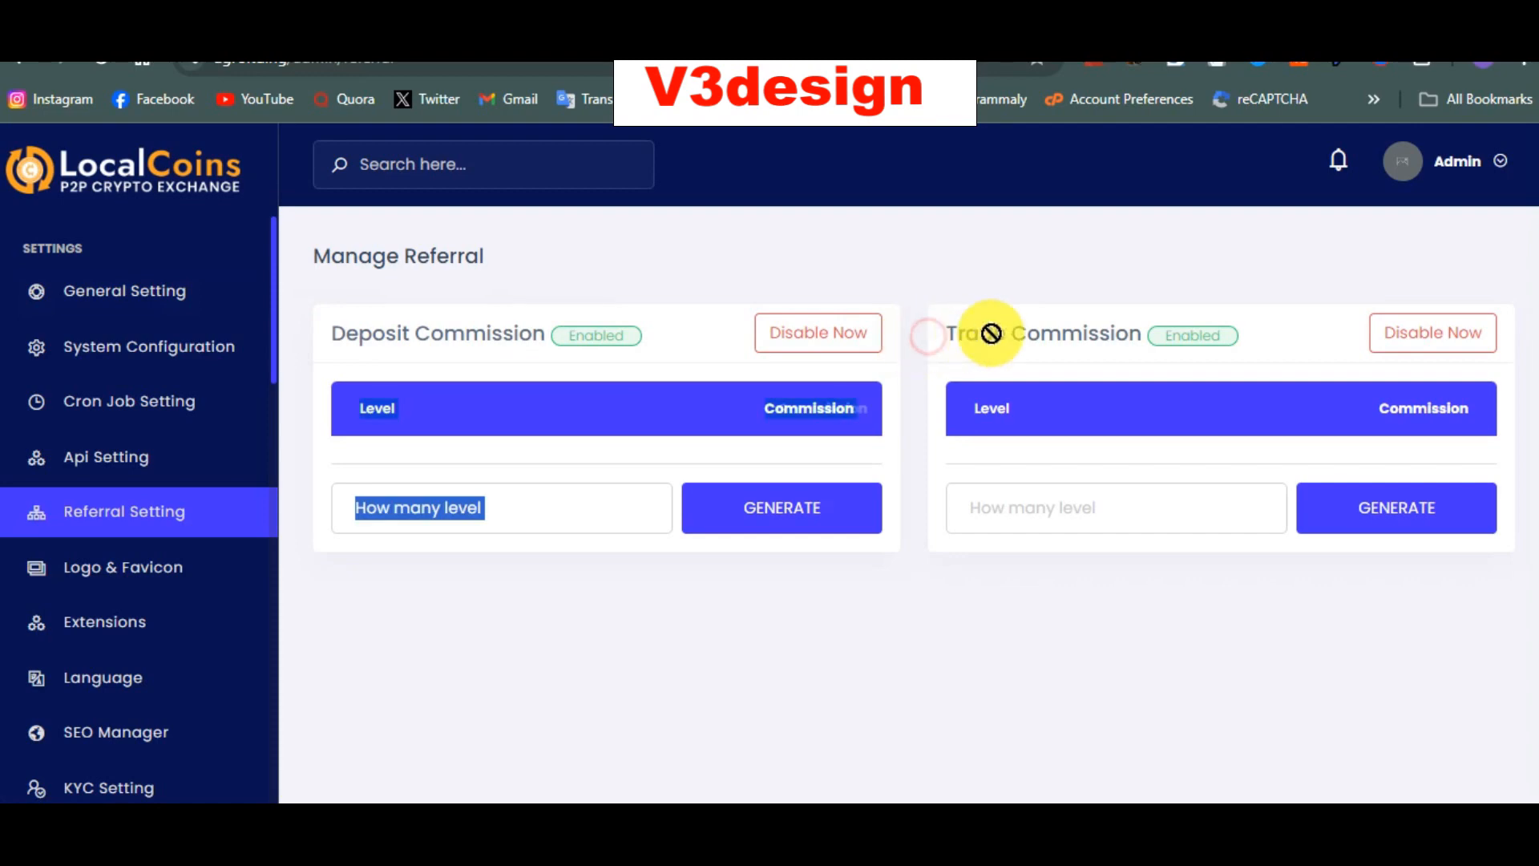
{"action": "triple_click", "coordinate": [1046, 331]}
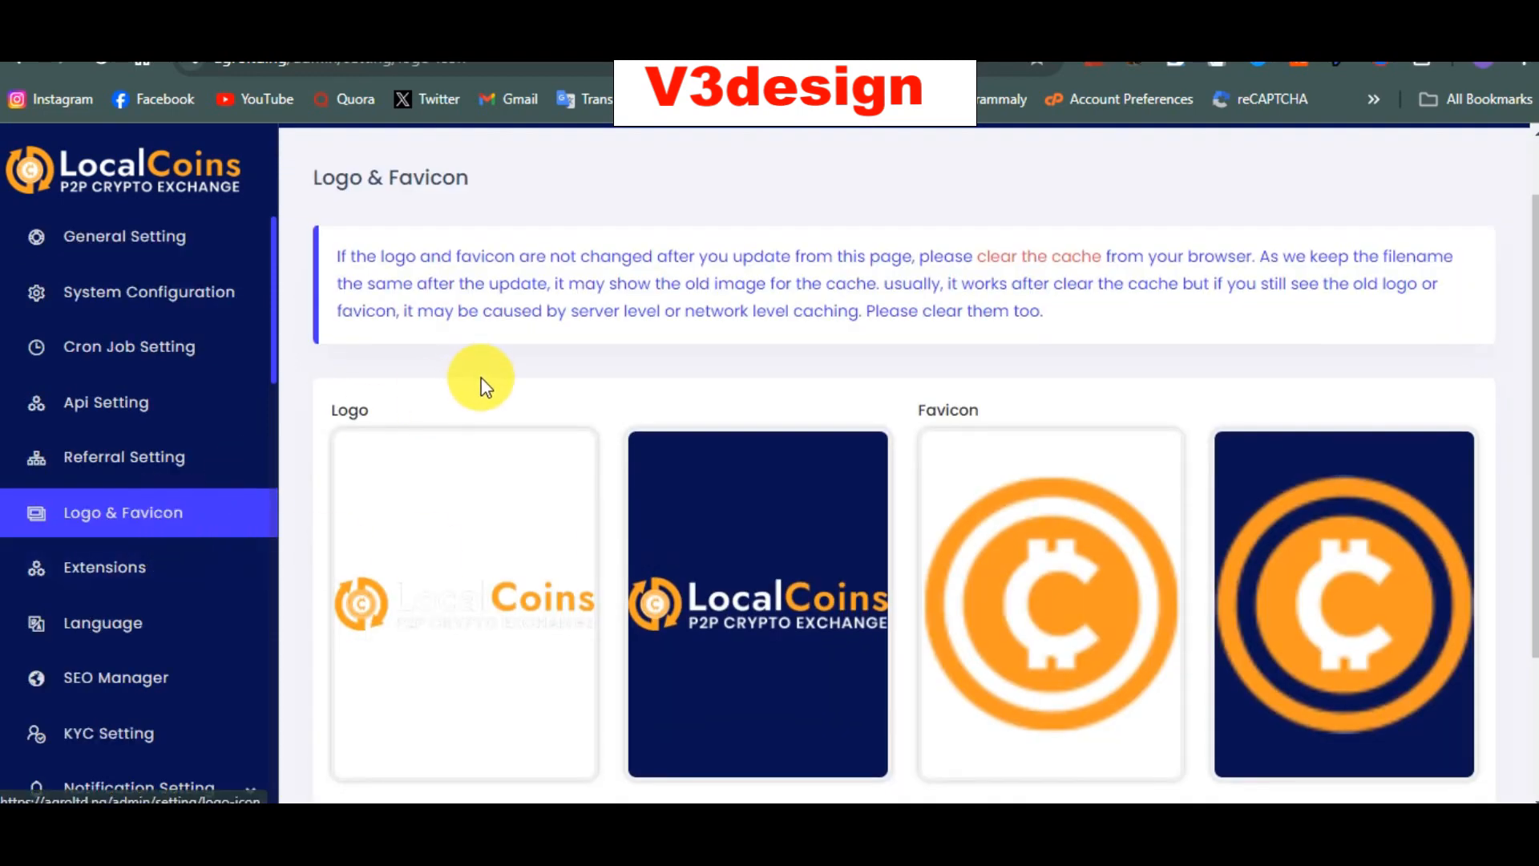
Step: Scroll through the Logo & Favicon page, then view the Extensions list, all disabled
{"action": "scroll", "coordinate": [500, 409], "scroll_direction": "up", "scroll_amount": 1}
{"action": "scroll", "coordinate": [450, 429], "scroll_direction": "down", "scroll_amount": 2}
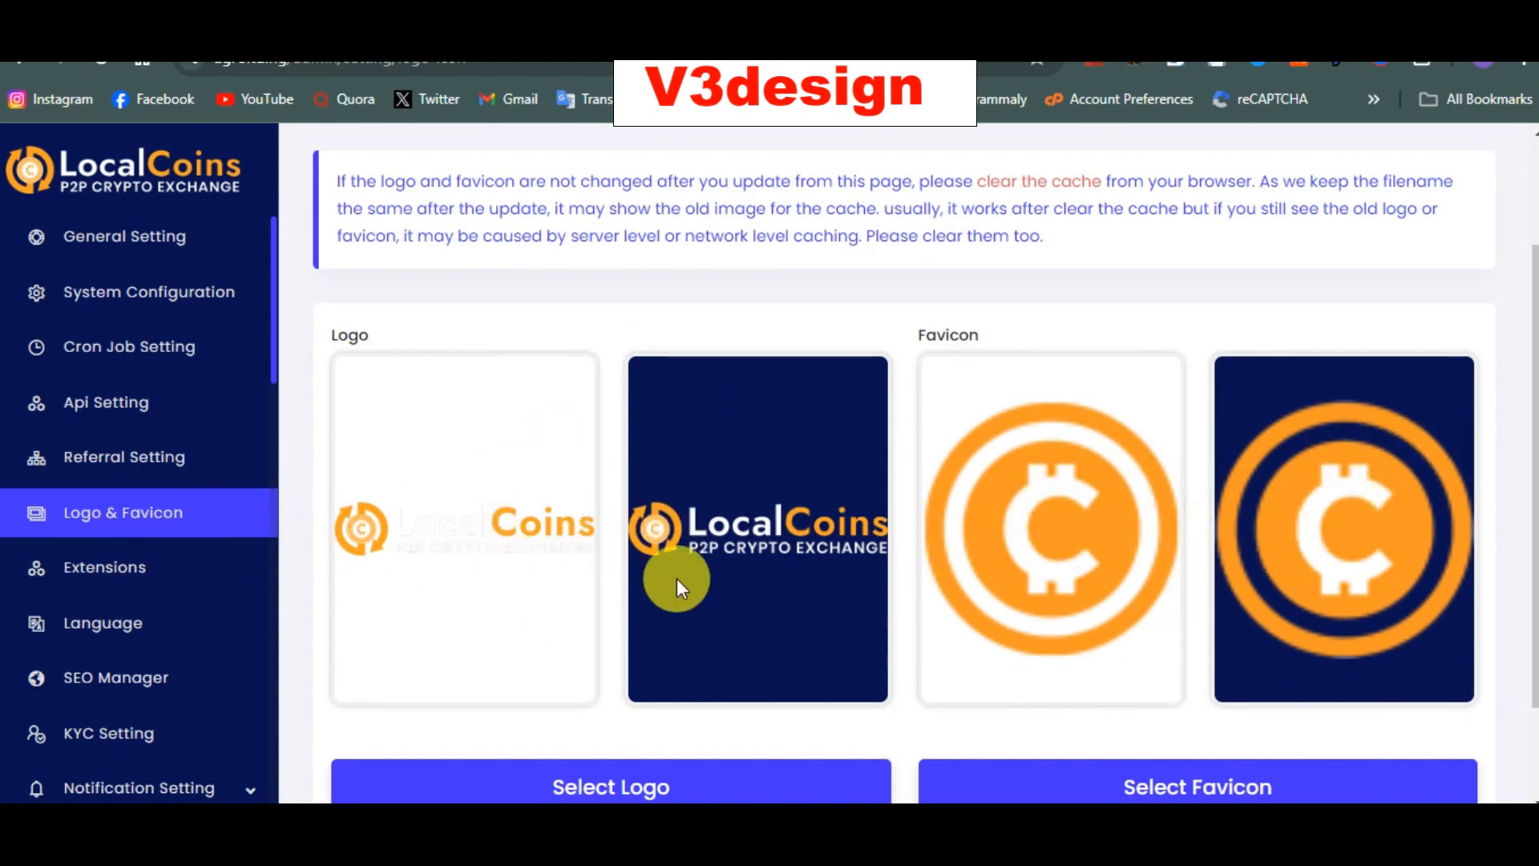
{"action": "scroll", "coordinate": [507, 523], "scroll_direction": "down", "scroll_amount": 1}
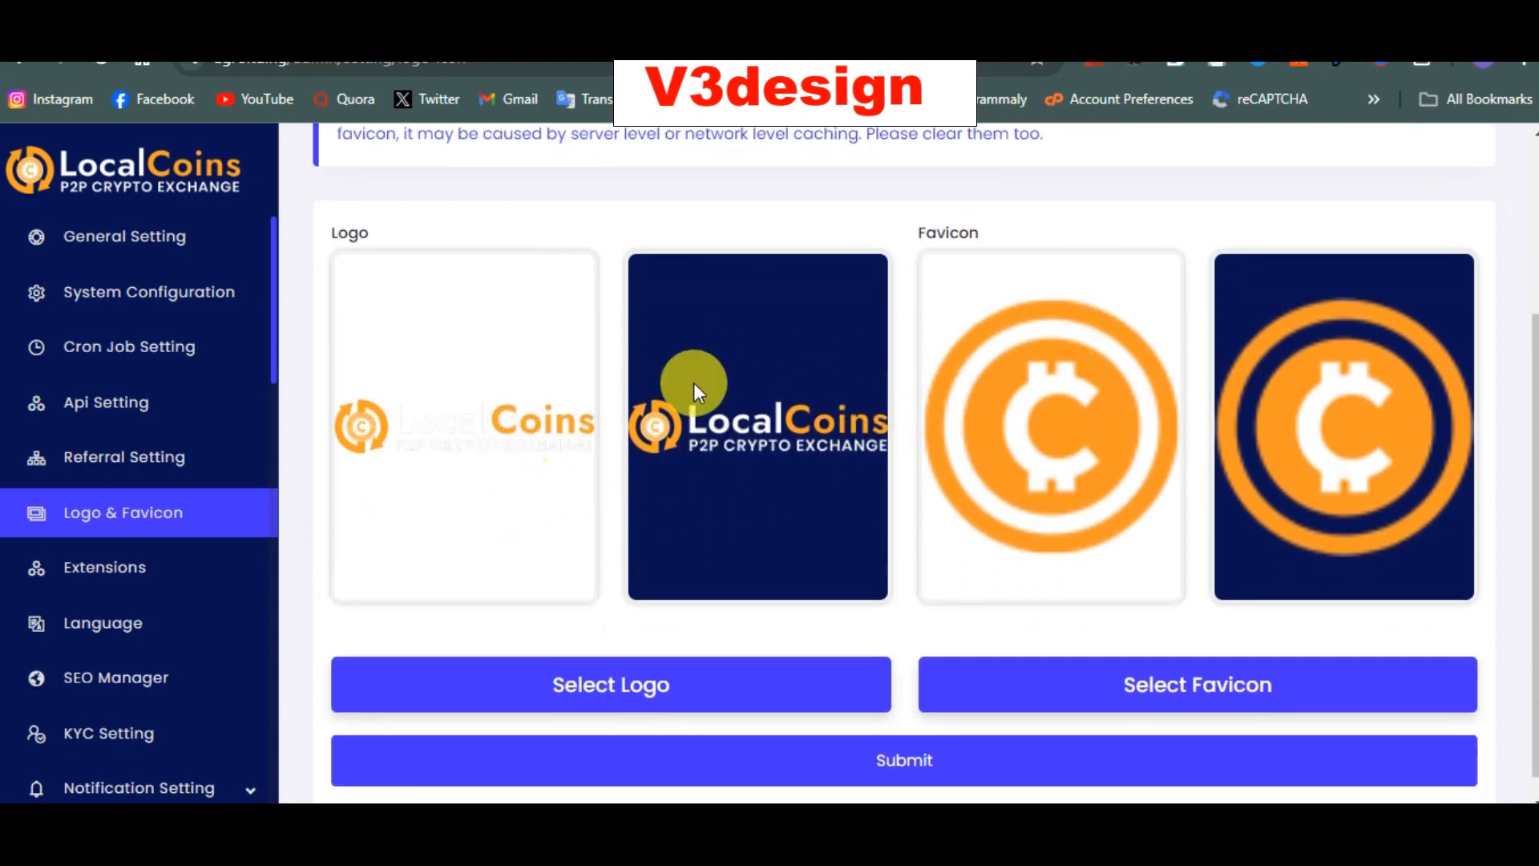
{"action": "left_click", "coordinate": [104, 571]}
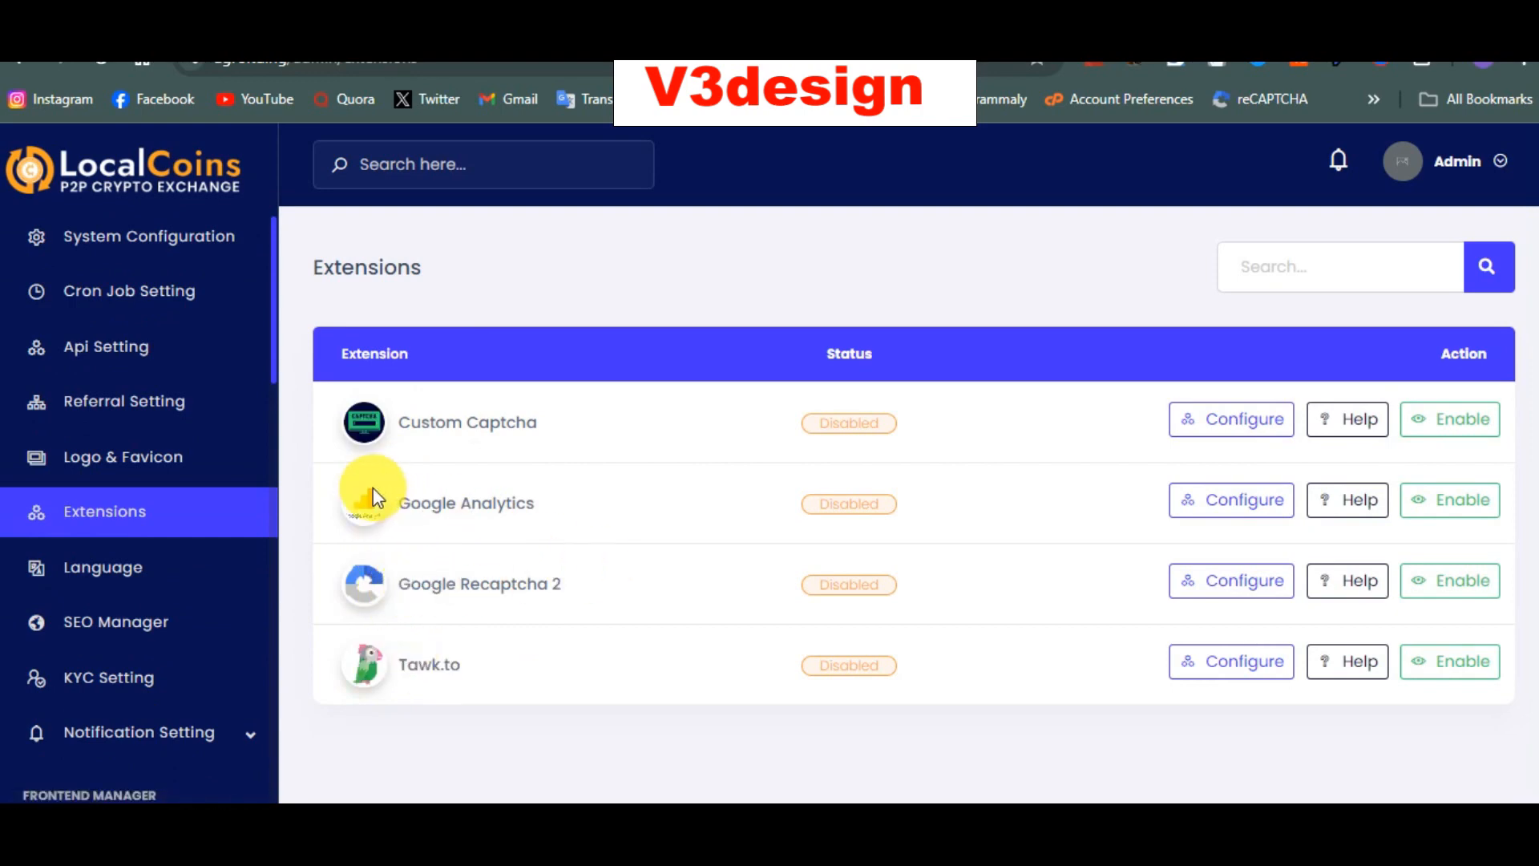
Step: Highlight Google Analytics and Custom Captcha, then visit Language Manager and SEO Configuration
{"action": "left_click_drag", "start_coordinate": [393, 504], "coordinate": [632, 510]}
{"action": "left_click_drag", "start_coordinate": [565, 417], "coordinate": [395, 423]}
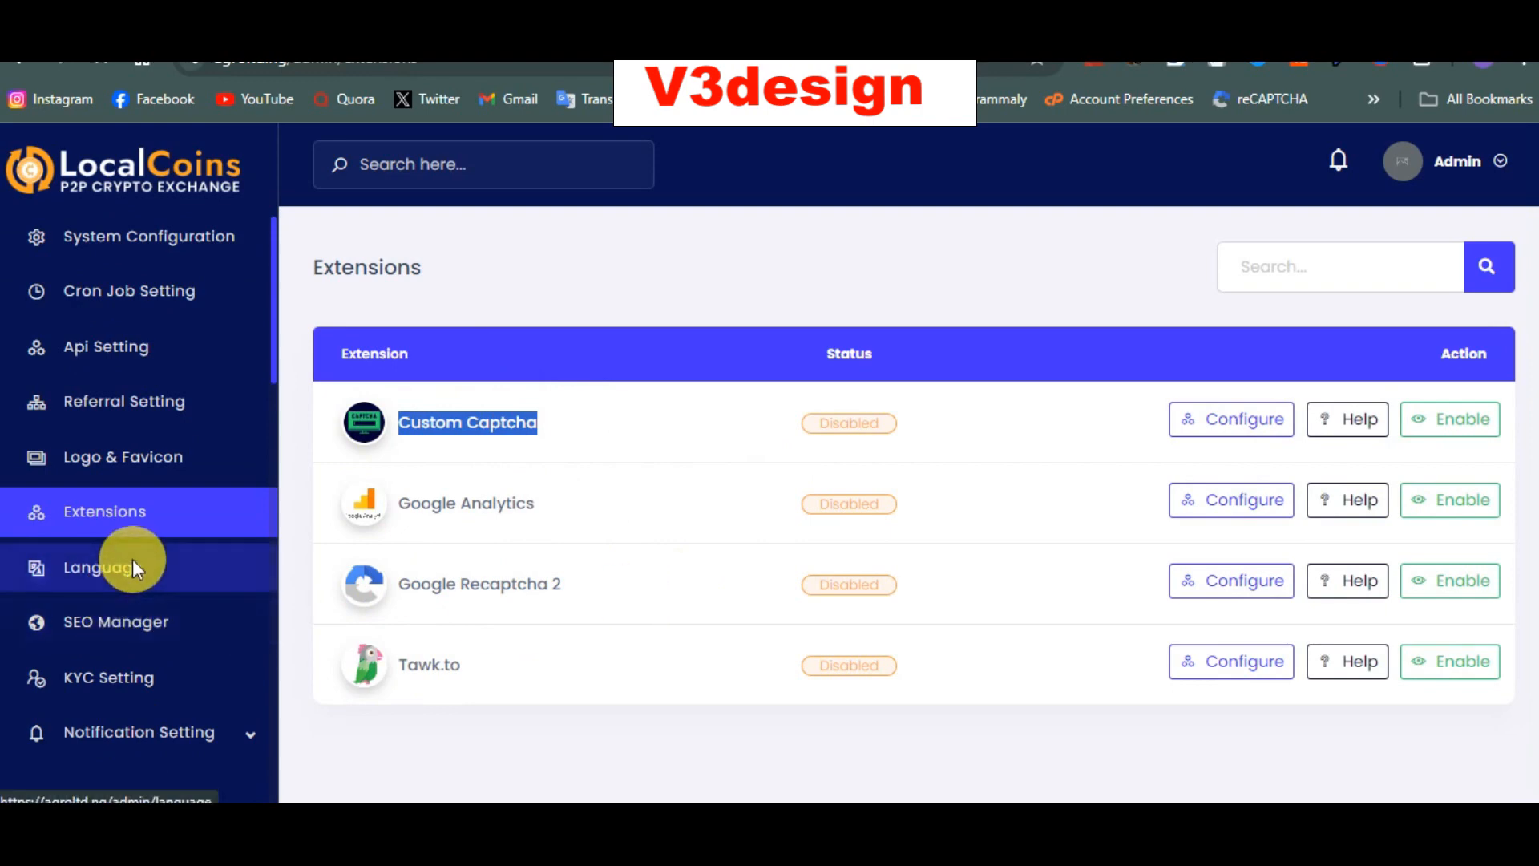
{"action": "left_click", "coordinate": [133, 567]}
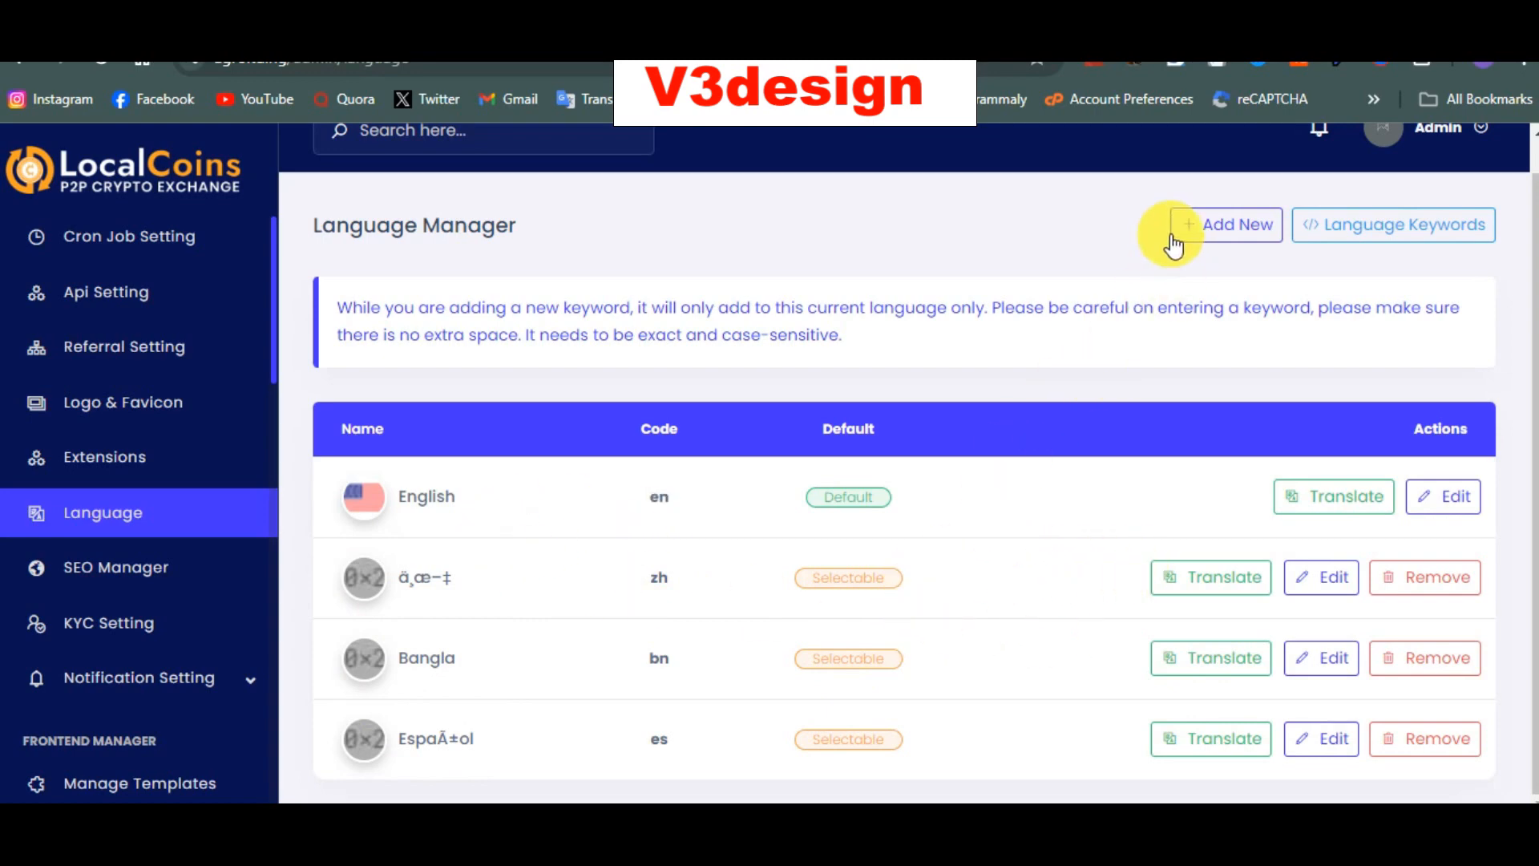
{"action": "left_click", "coordinate": [141, 566]}
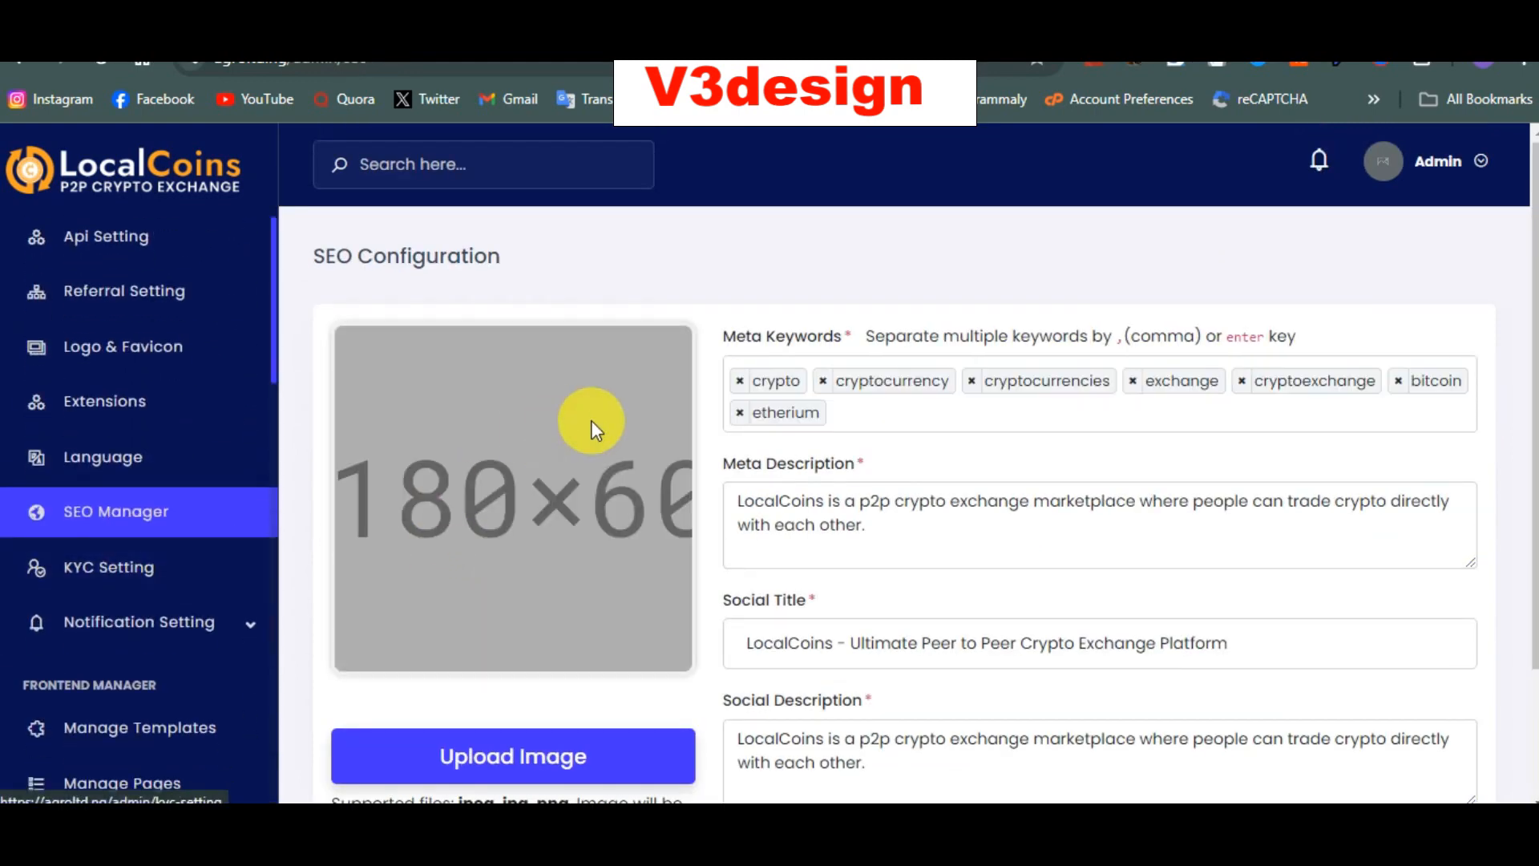
Step: Review the SEO Configuration page, then open Frontend Manager's Manage Templates showing Basic and Elite
{"action": "scroll", "coordinate": [681, 646], "scroll_direction": "down", "scroll_amount": 3}
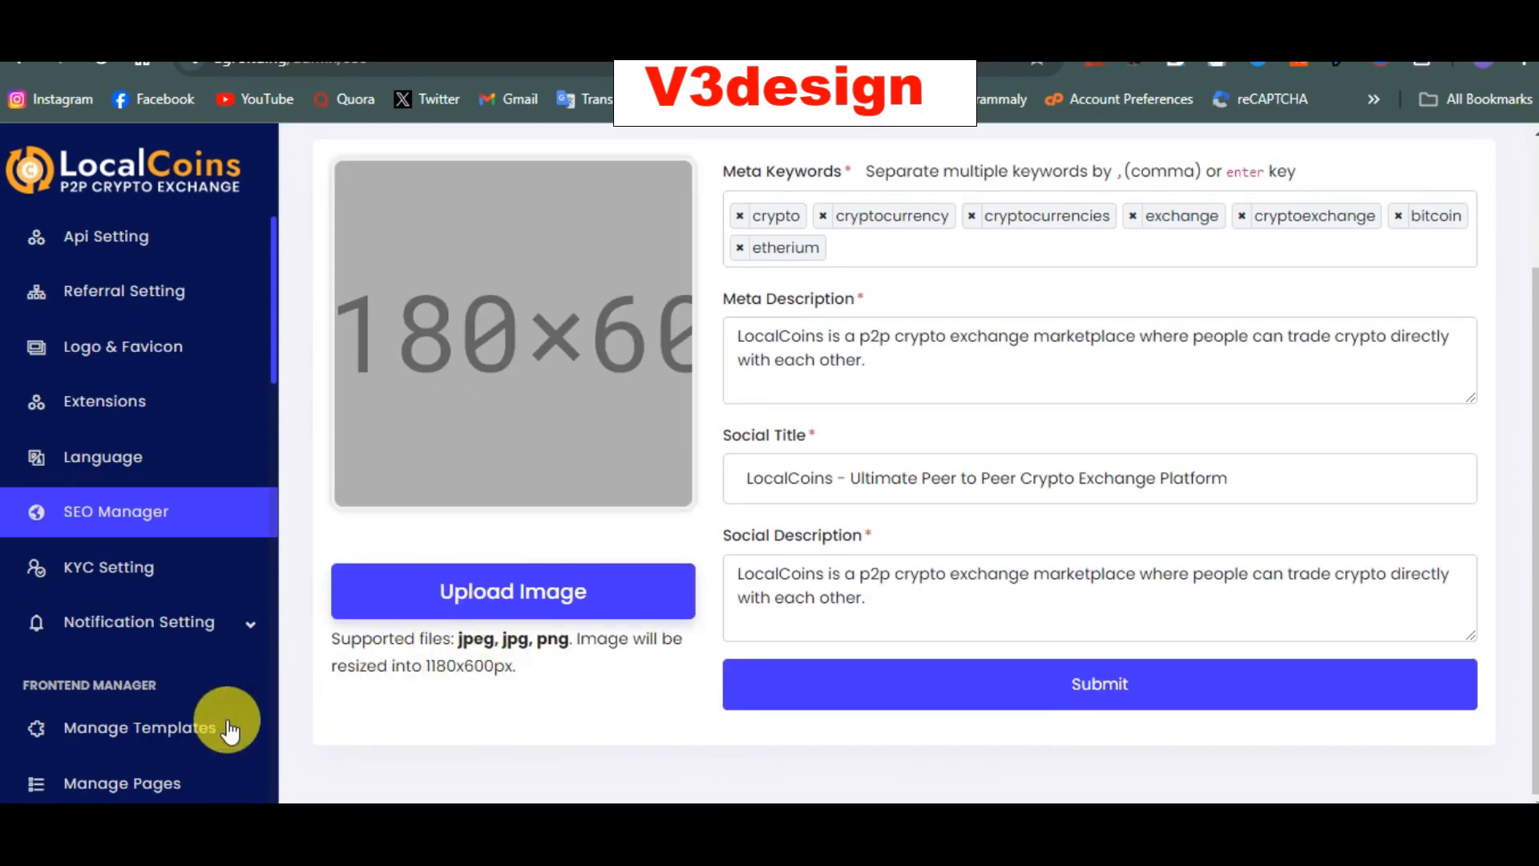
{"action": "scroll", "coordinate": [127, 728], "scroll_direction": "down", "scroll_amount": 5}
{"action": "scroll", "coordinate": [124, 702], "scroll_direction": "down", "scroll_amount": 10}
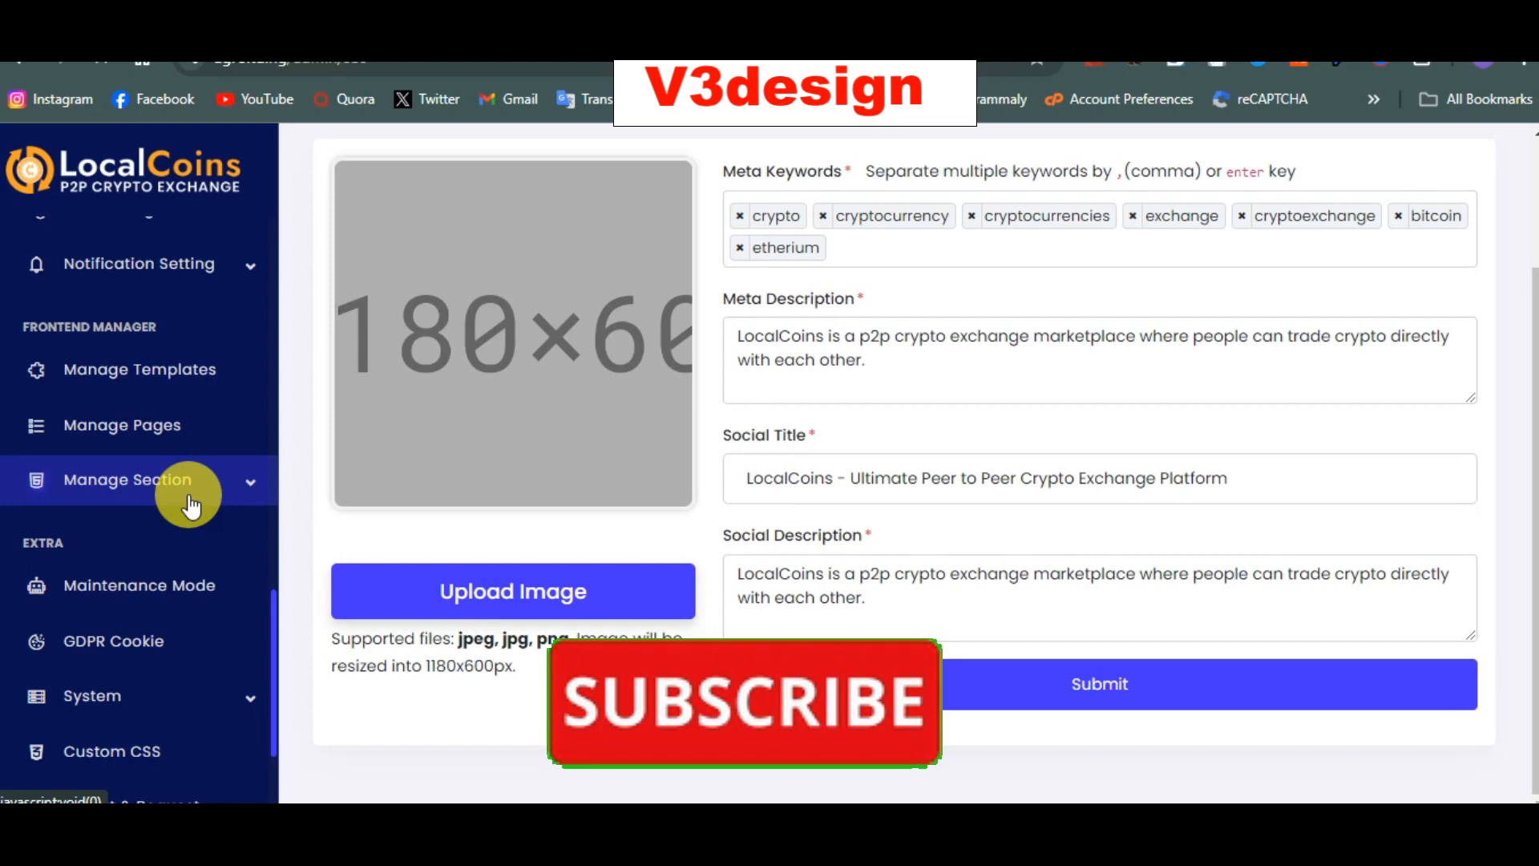
{"action": "scroll", "coordinate": [150, 670], "scroll_direction": "down", "scroll_amount": 2}
{"action": "scroll", "coordinate": [128, 561], "scroll_direction": "up", "scroll_amount": 3}
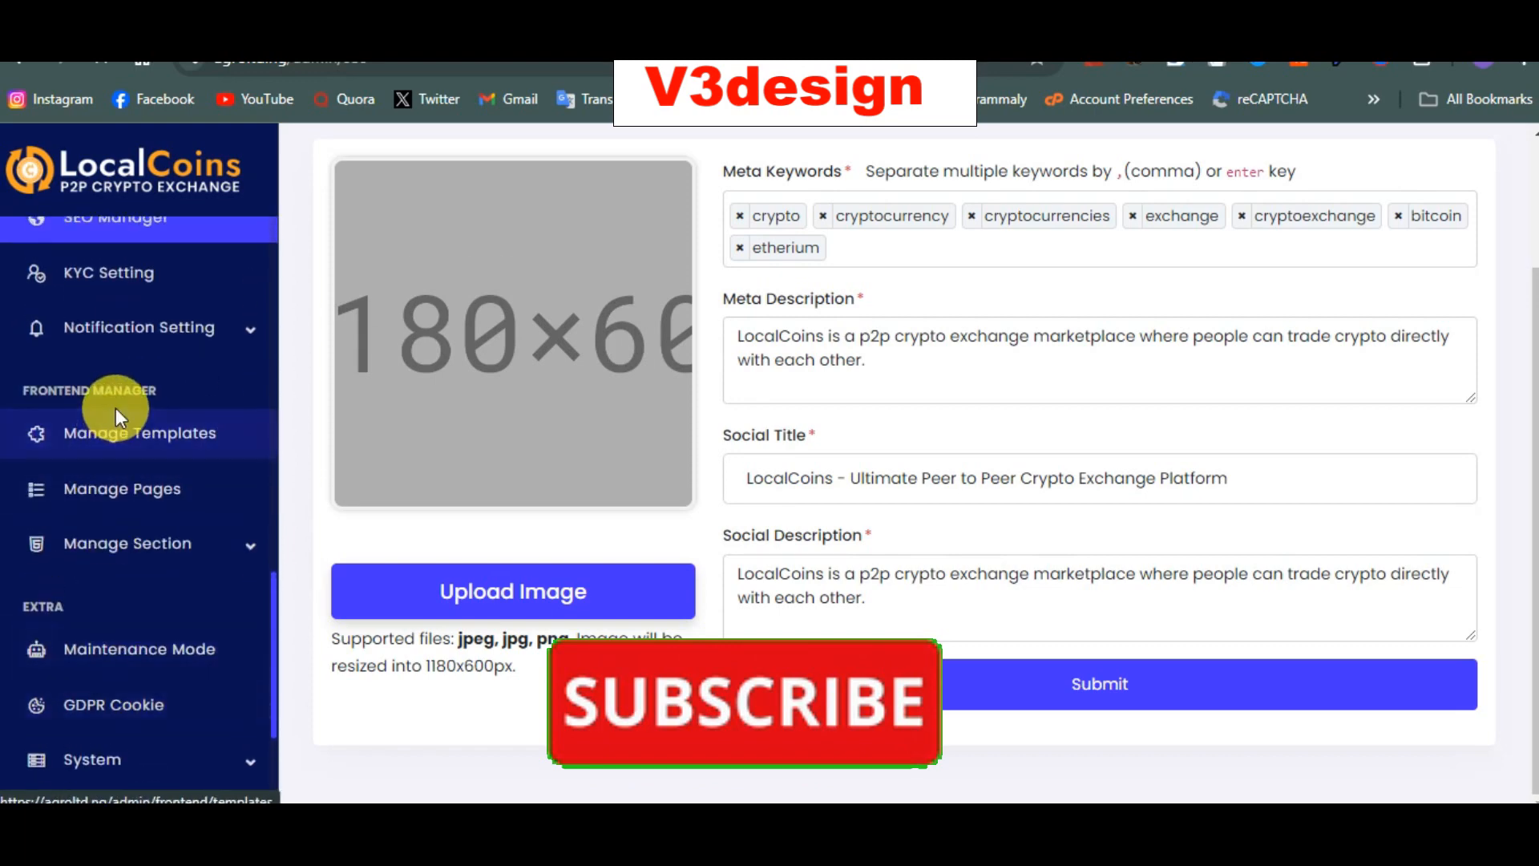
{"action": "left_click", "coordinate": [119, 433]}
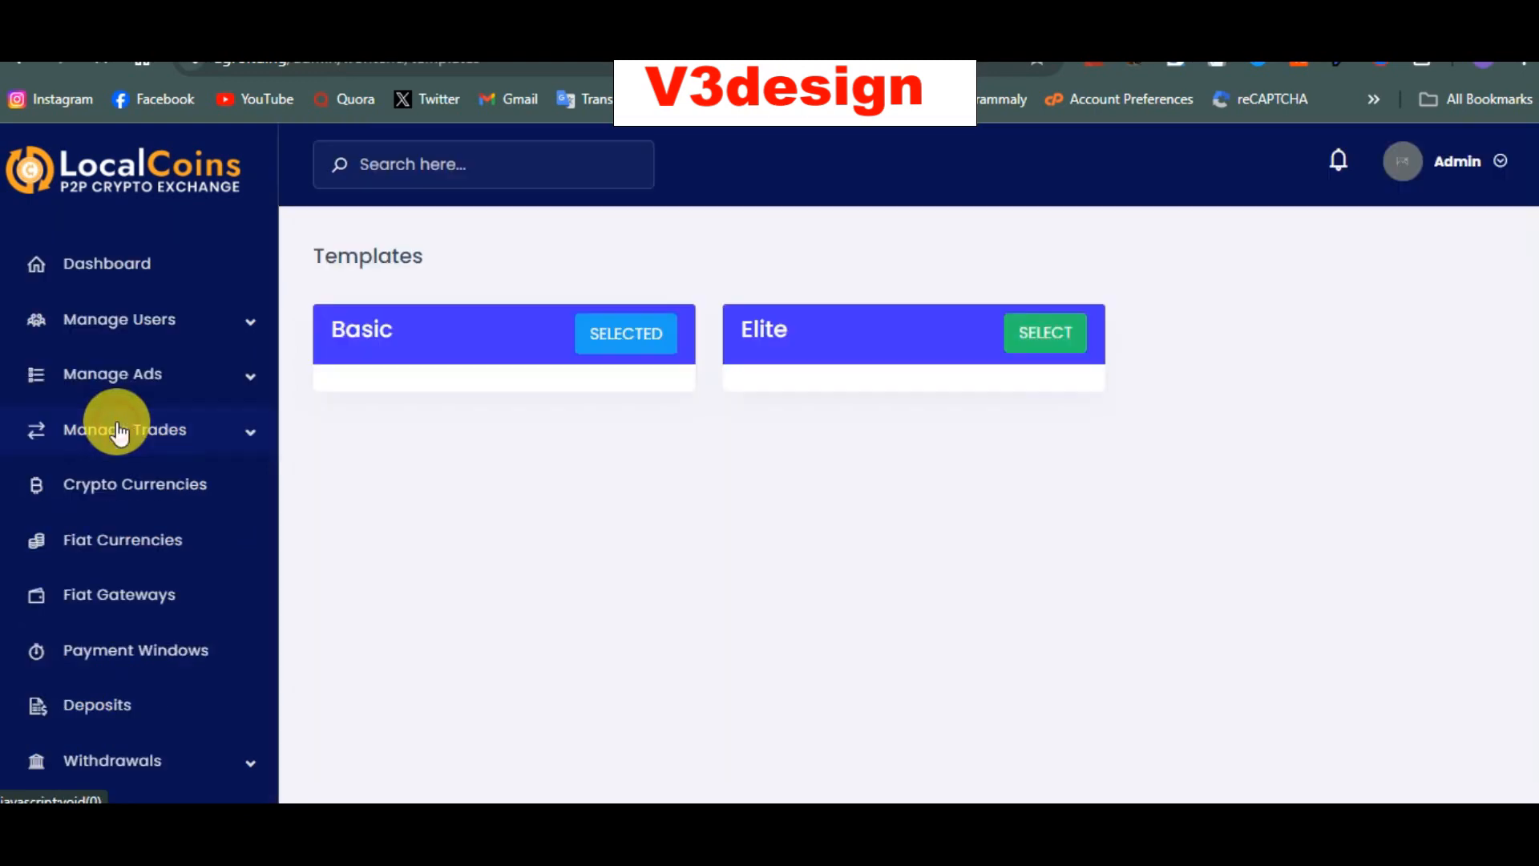